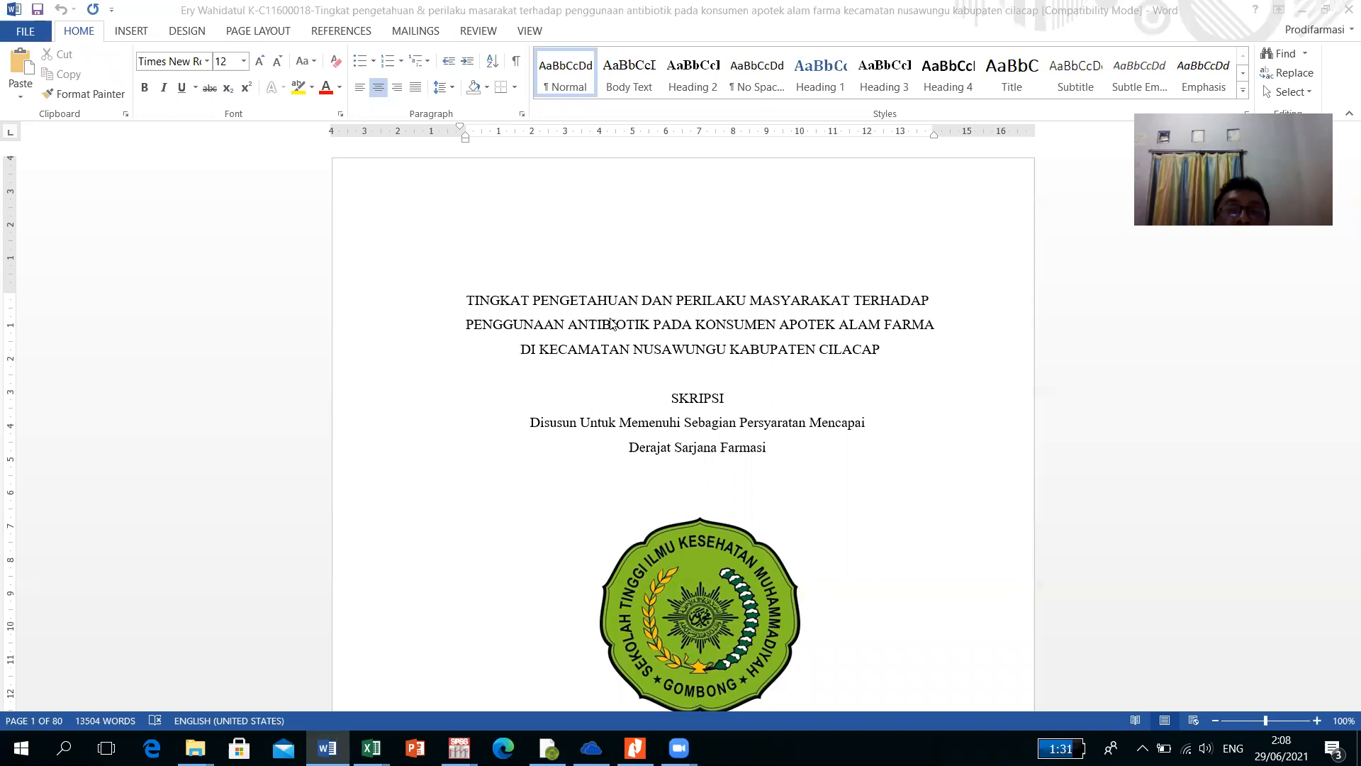
Step: Examine the phrases TINGKAT PENGETAHUAN and PERILAKU MASYARAKAT in the thesis title on the cover page
{"action": "left_click", "coordinate": [504, 302]}
{"action": "left_click_drag", "start_coordinate": [465, 300], "coordinate": [588, 307]}
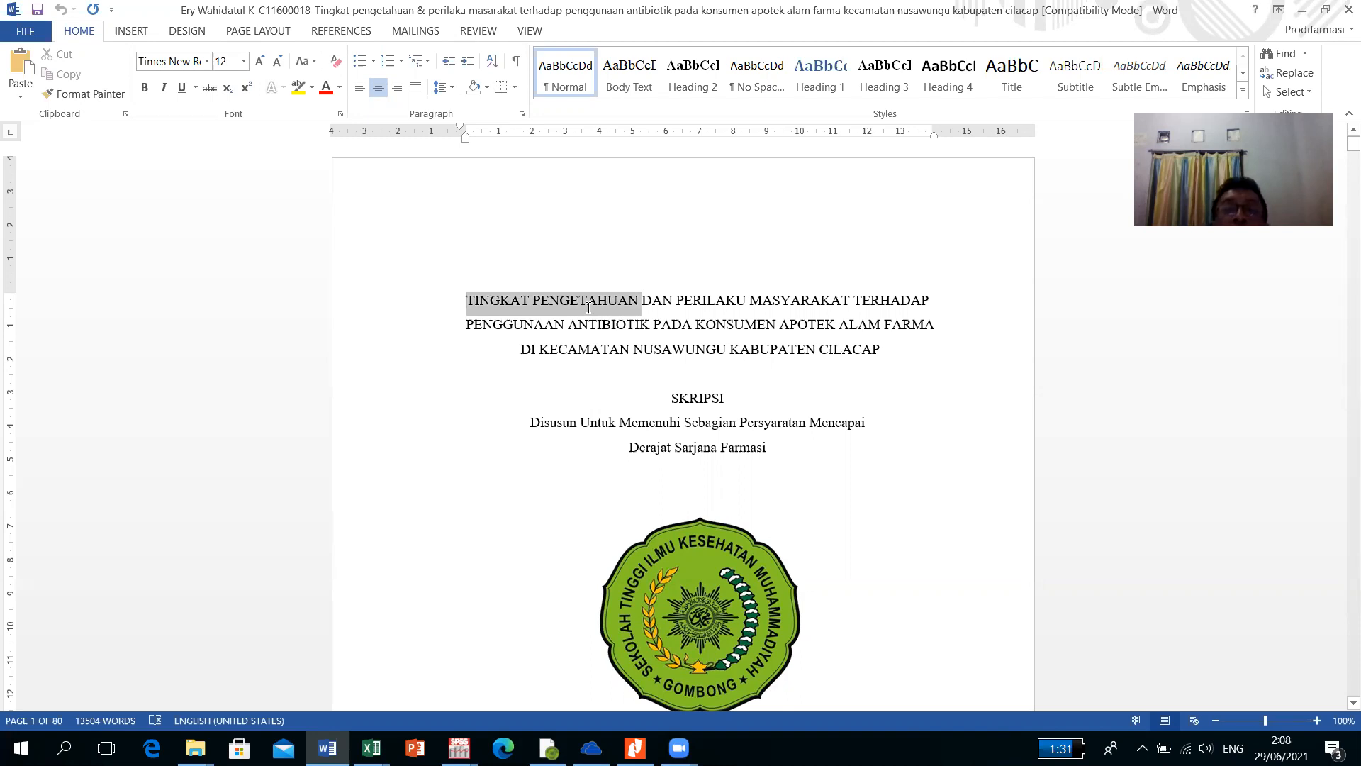
{"action": "left_click", "coordinate": [716, 301]}
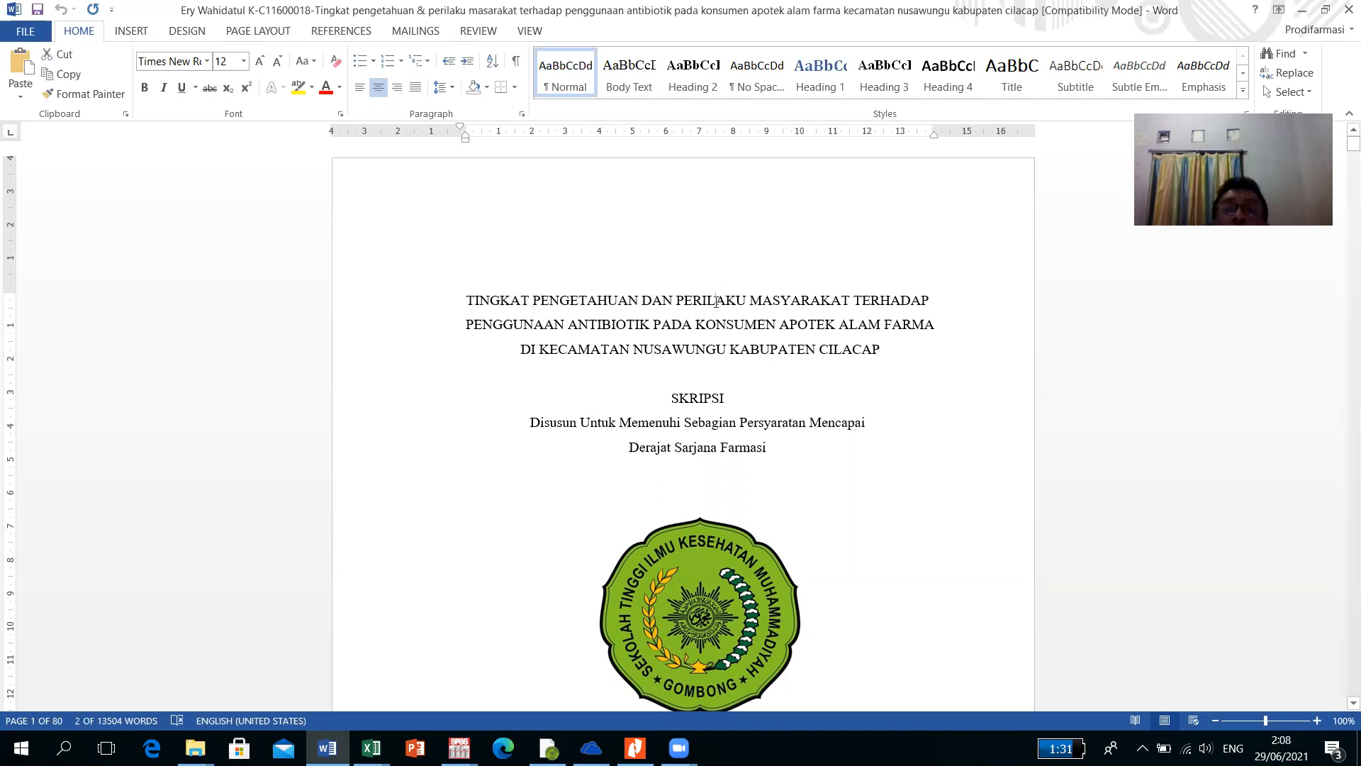
{"action": "left_click_drag", "start_coordinate": [677, 300], "coordinate": [824, 281]}
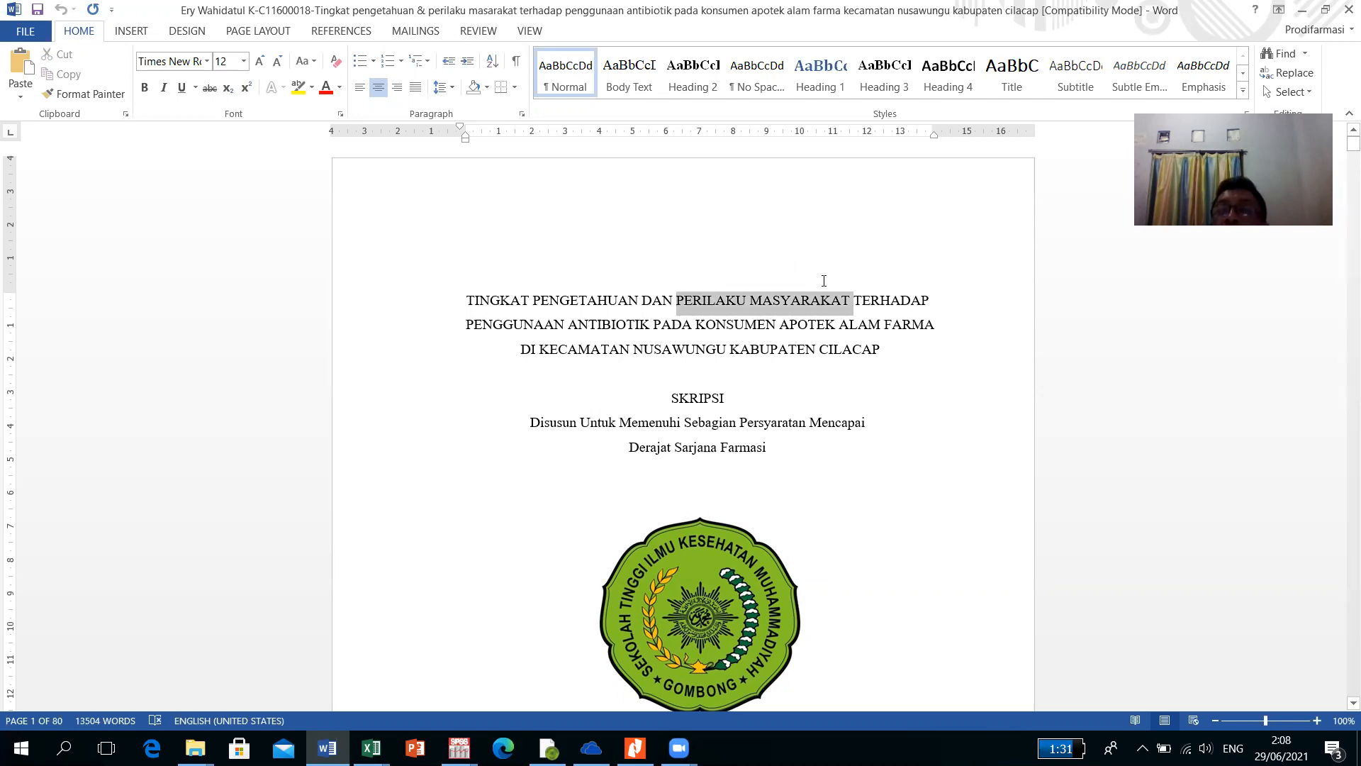
{"action": "left_click_drag", "start_coordinate": [823, 280], "coordinate": [824, 281]}
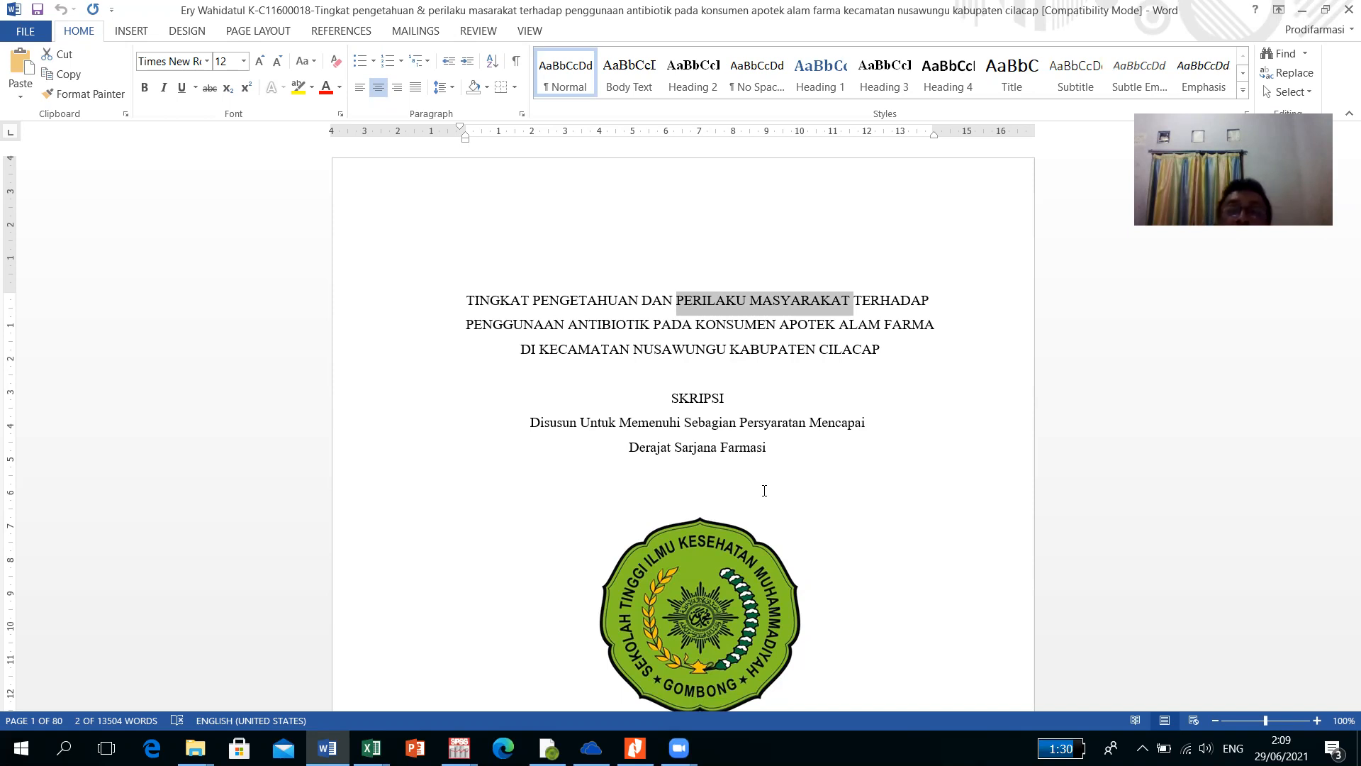
{"action": "scroll", "coordinate": [776, 494], "scroll_direction": "down", "scroll_amount": 3}
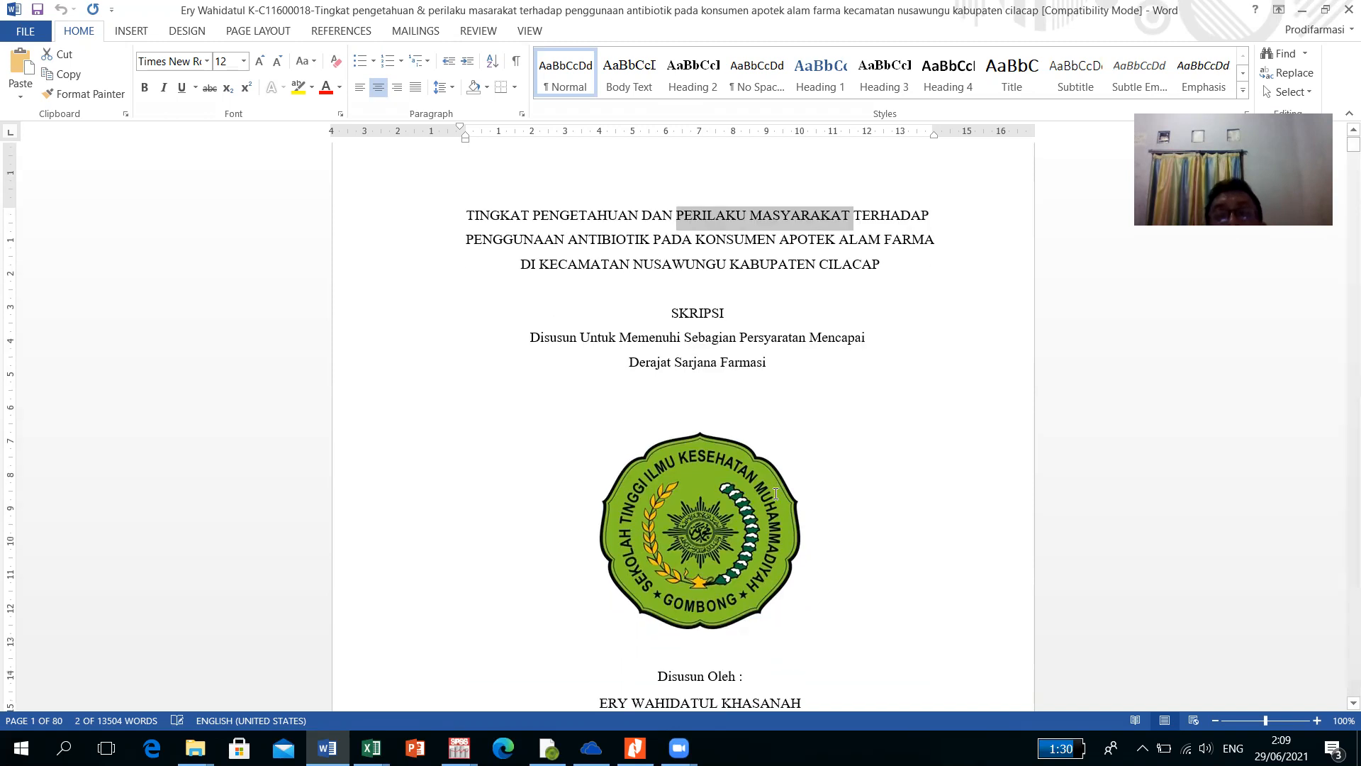
{"action": "scroll", "coordinate": [775, 489], "scroll_direction": "down", "scroll_amount": 5}
{"action": "scroll", "coordinate": [776, 489], "scroll_direction": "up", "scroll_amount": 7}
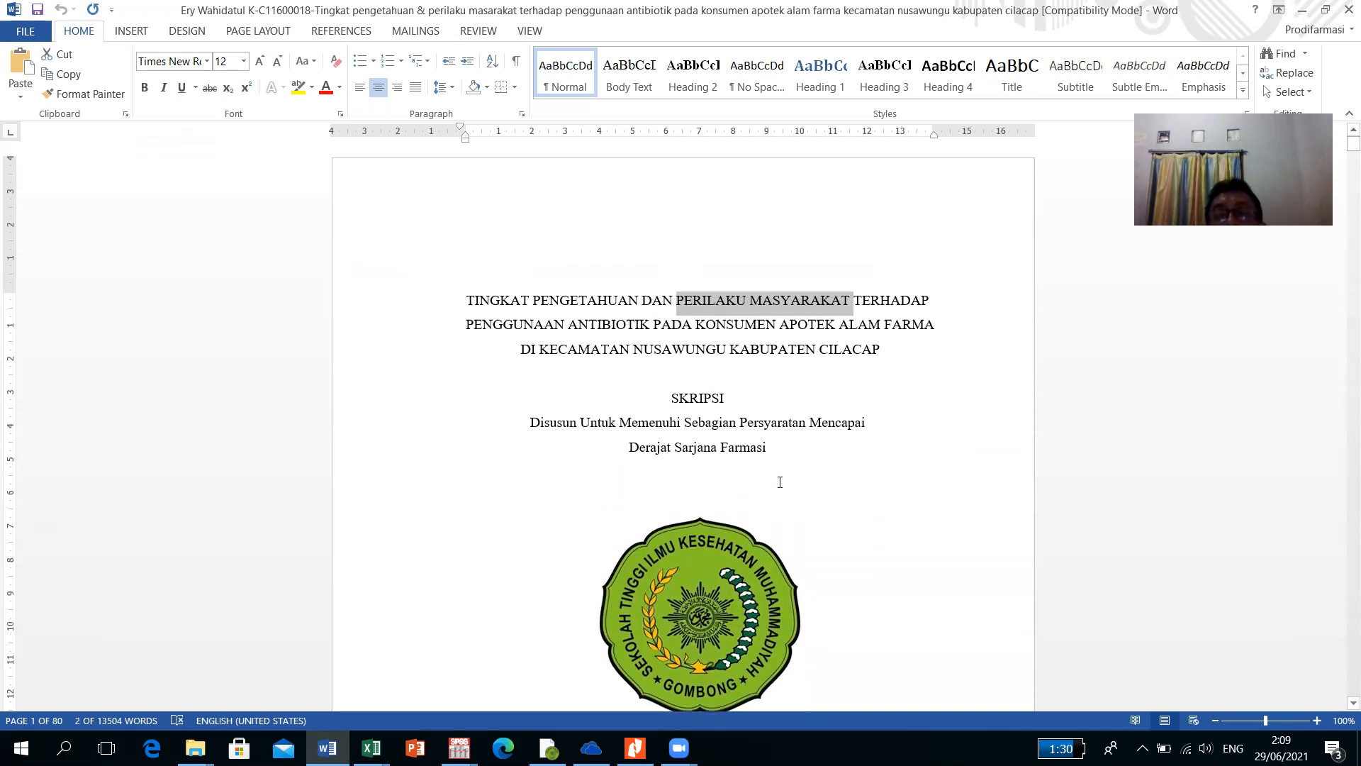
{"action": "left_click", "coordinate": [808, 401]}
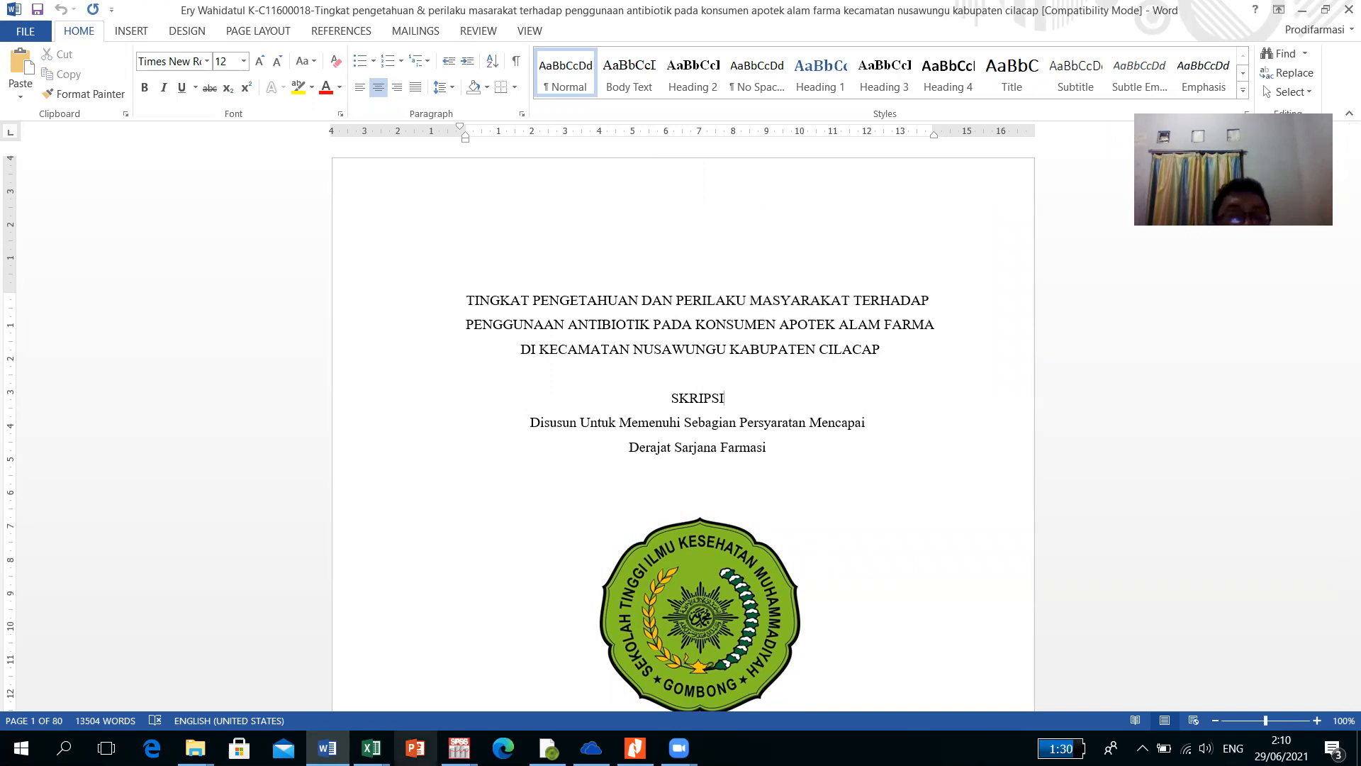
Step: Switch to the PENILAIAN_PENGETAHUAN workbook in Excel and display its PENGETAHUAN sheet
{"action": "mouse_move", "coordinate": [371, 748]}
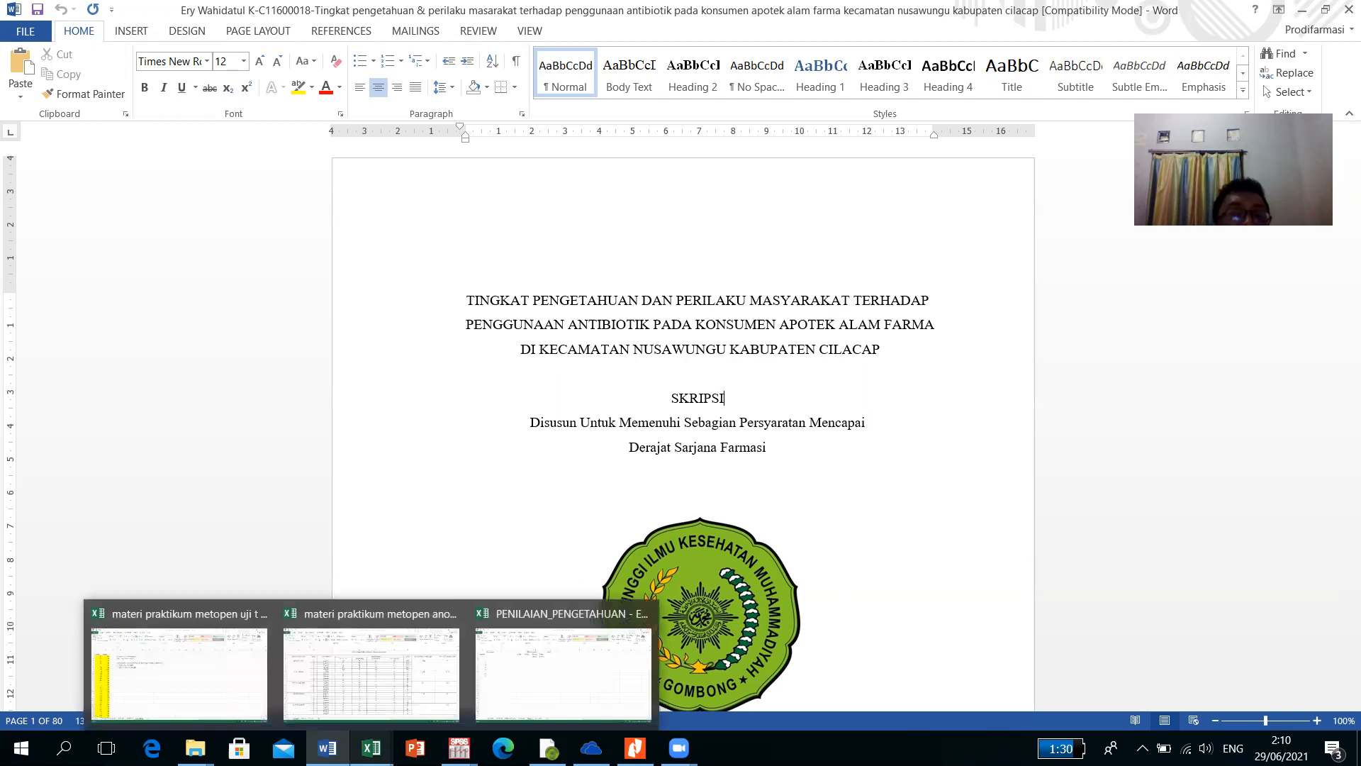
{"action": "left_click", "coordinate": [392, 712]}
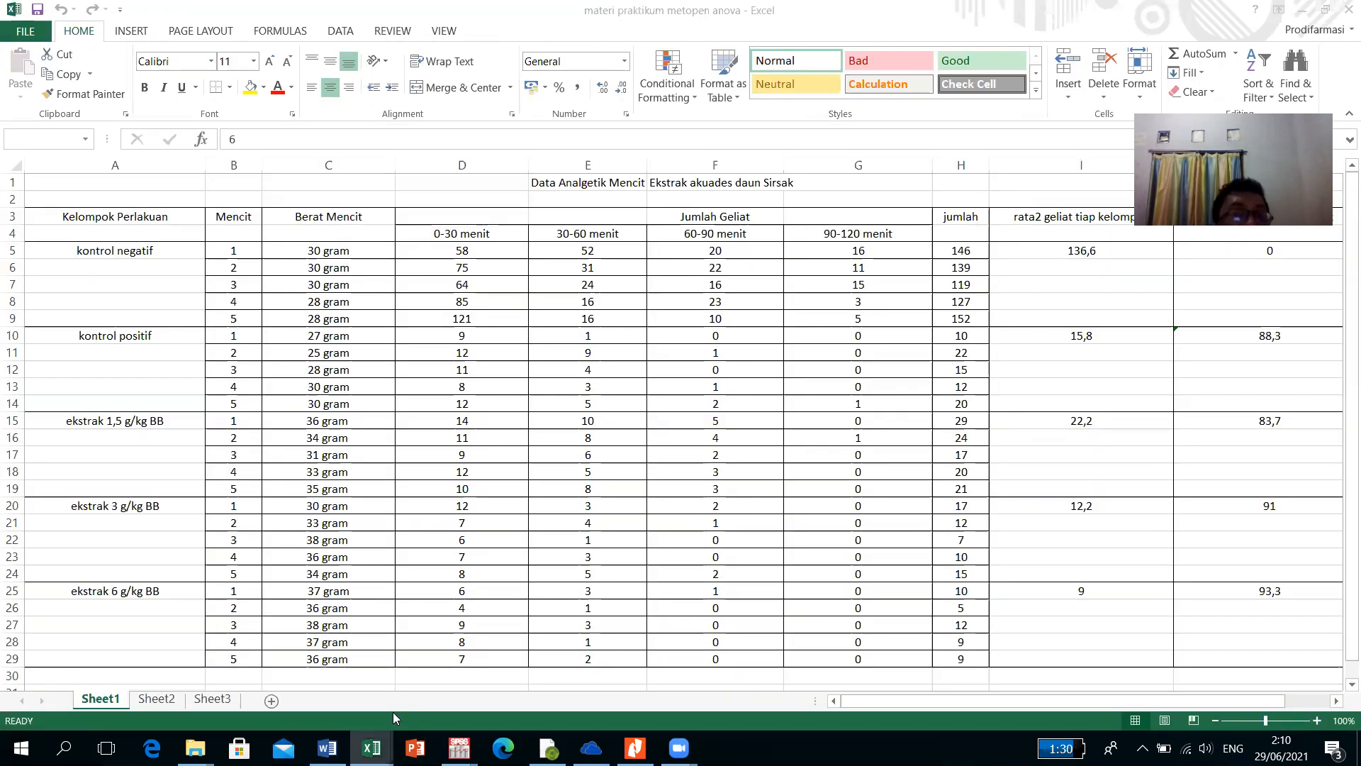
{"action": "mouse_move", "coordinate": [371, 748]}
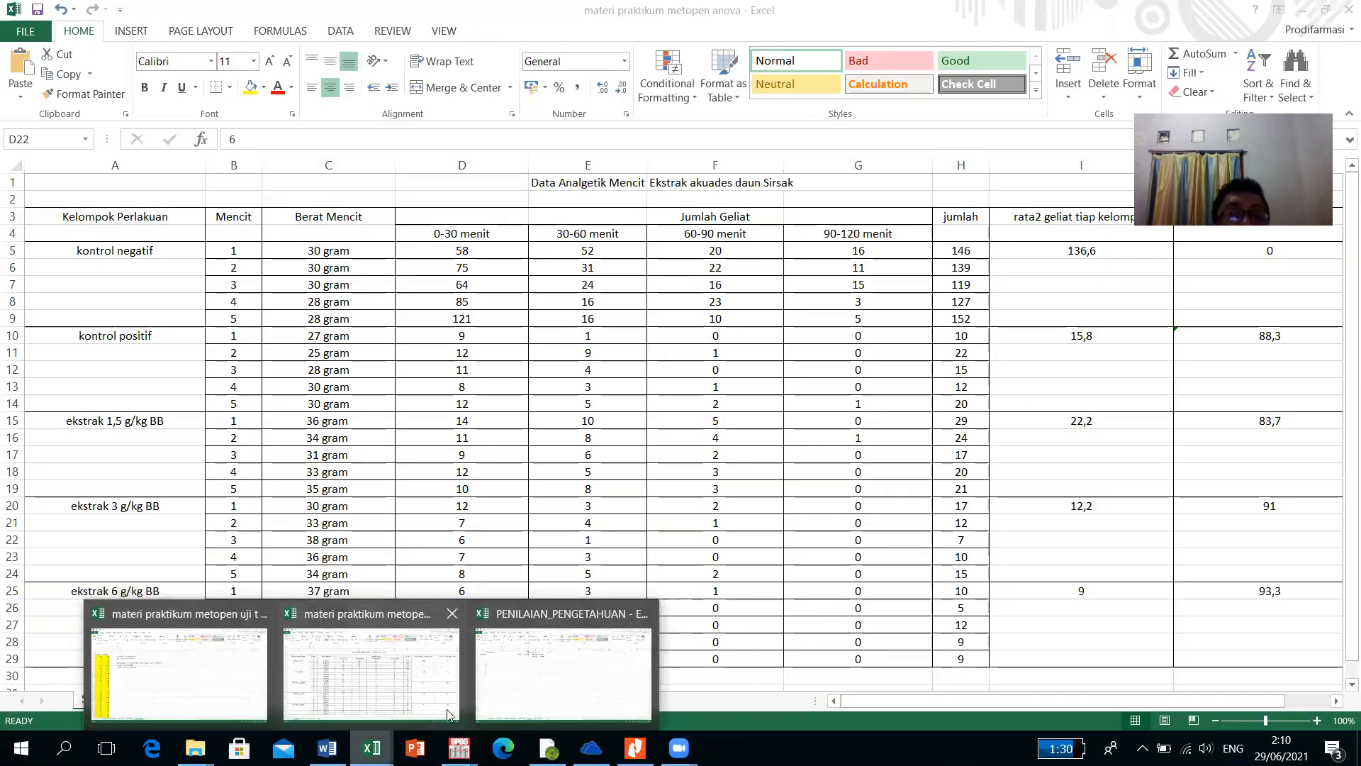
{"action": "left_click", "coordinate": [528, 675]}
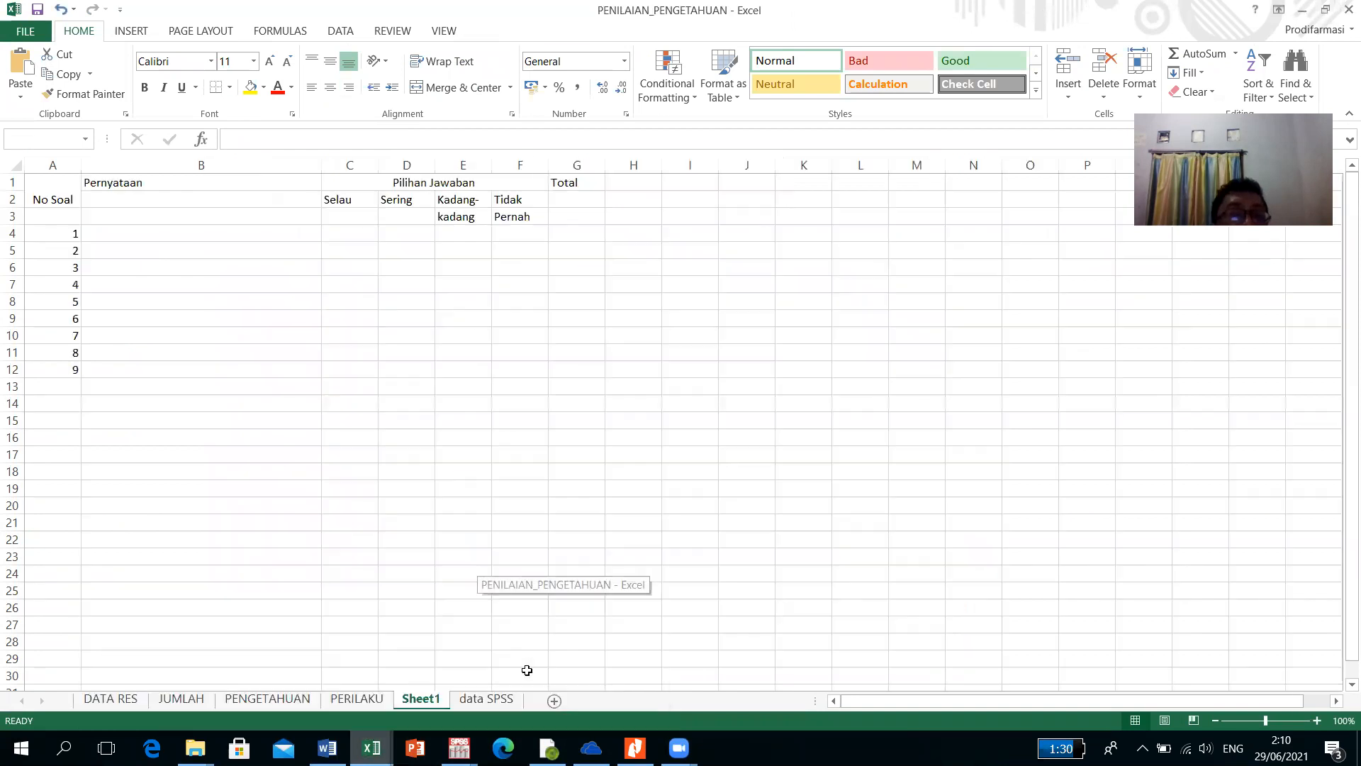
{"action": "left_click", "coordinate": [349, 700]}
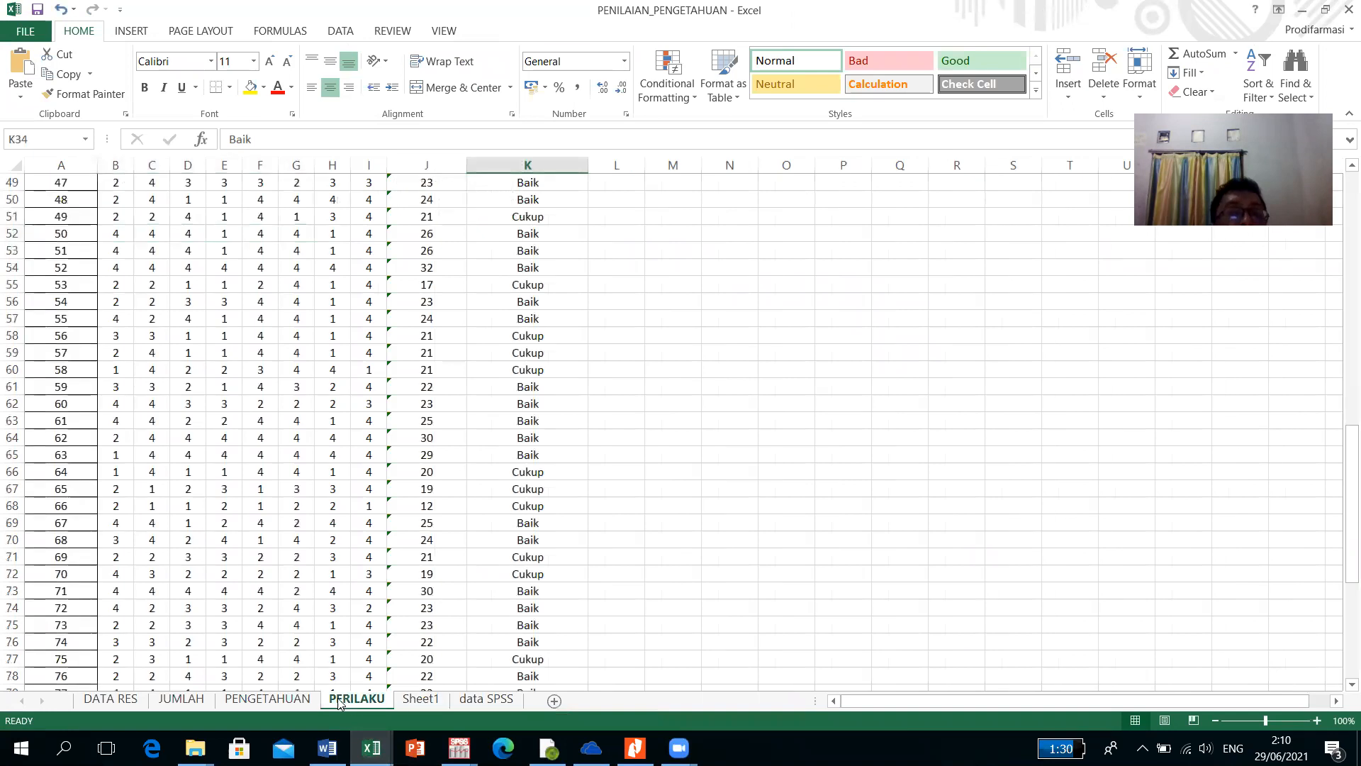
{"action": "left_click", "coordinate": [297, 700]}
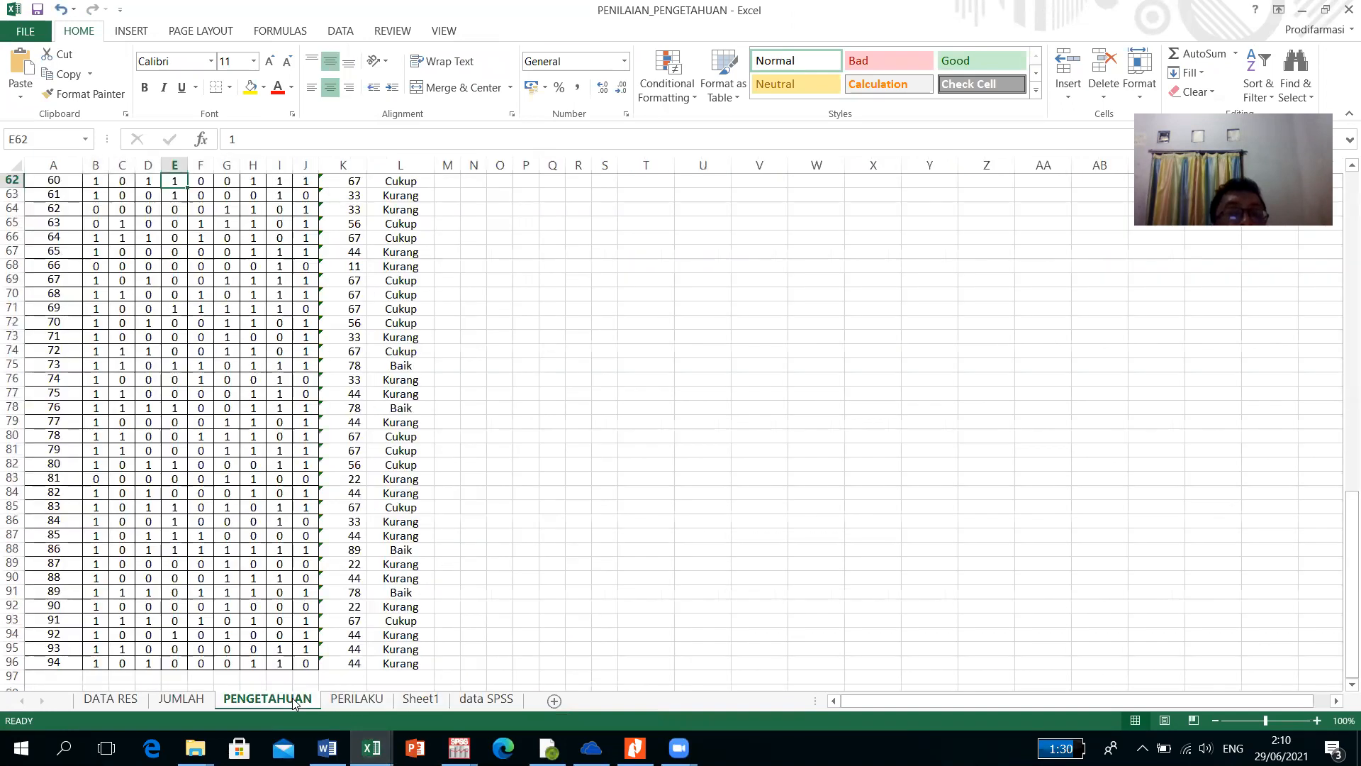
Step: Review the respondent list and the scores for the nine questions on the PENGETAHUAN sheet, glancing at the PERILAKU sheet for comparison
{"action": "scroll", "coordinate": [307, 619], "scroll_direction": "up", "scroll_amount": 13}
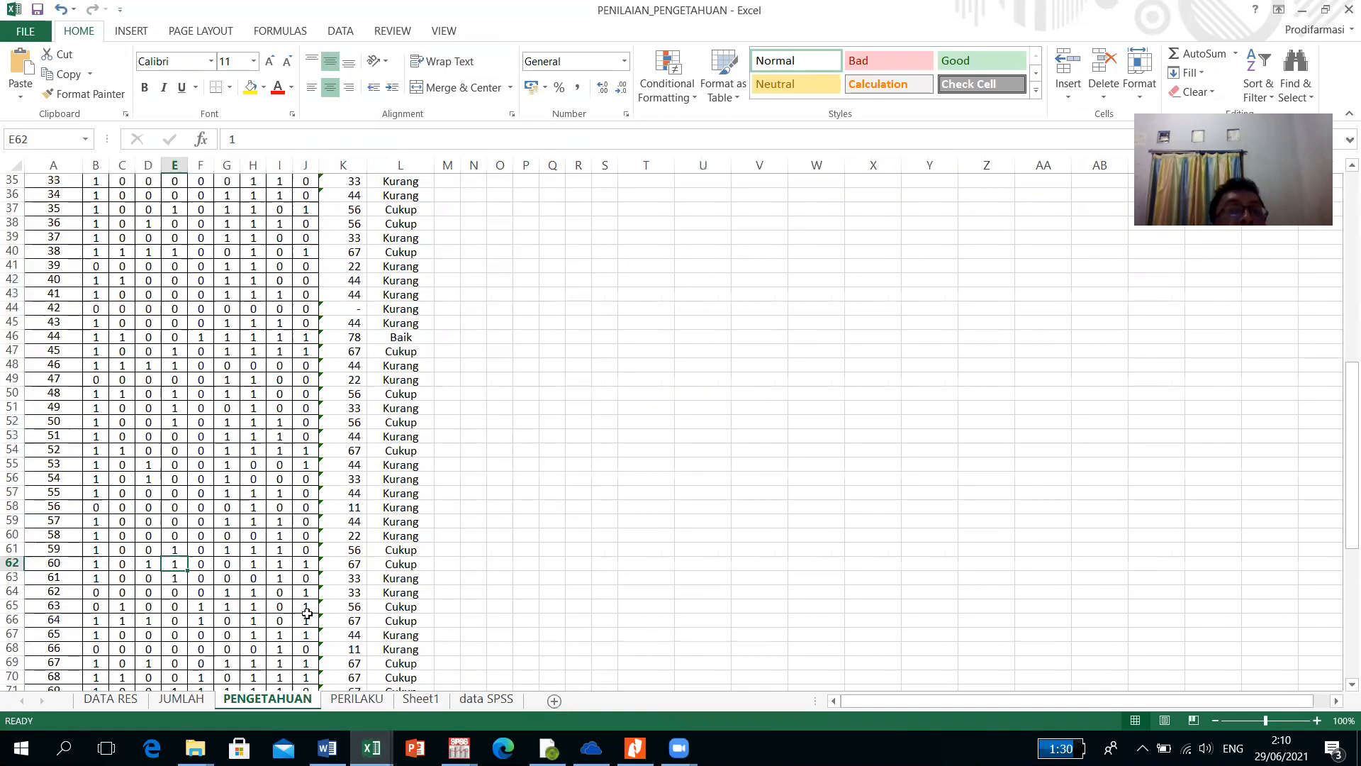
{"action": "scroll", "coordinate": [307, 613], "scroll_direction": "up", "scroll_amount": 7}
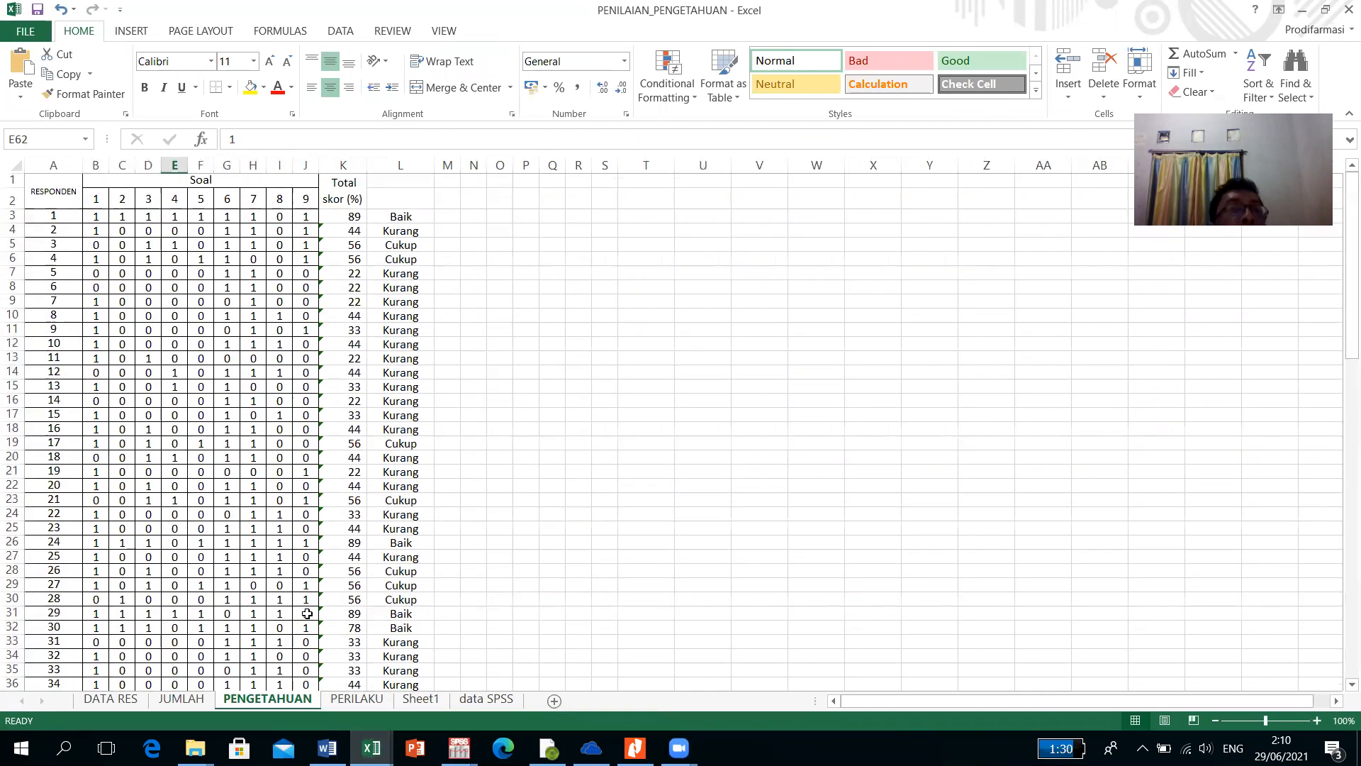
{"action": "left_click", "coordinate": [45, 217]}
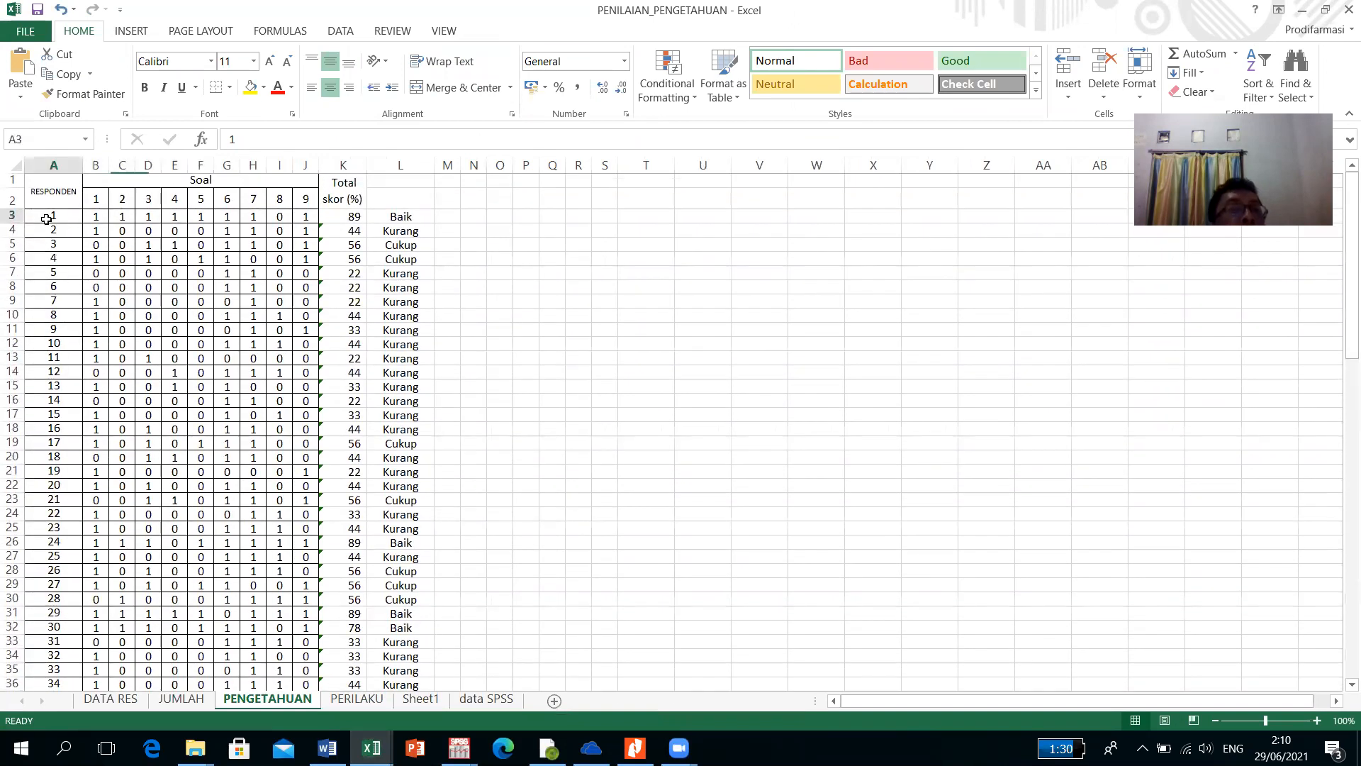
{"action": "scroll", "coordinate": [57, 289], "scroll_direction": "down", "scroll_amount": 20}
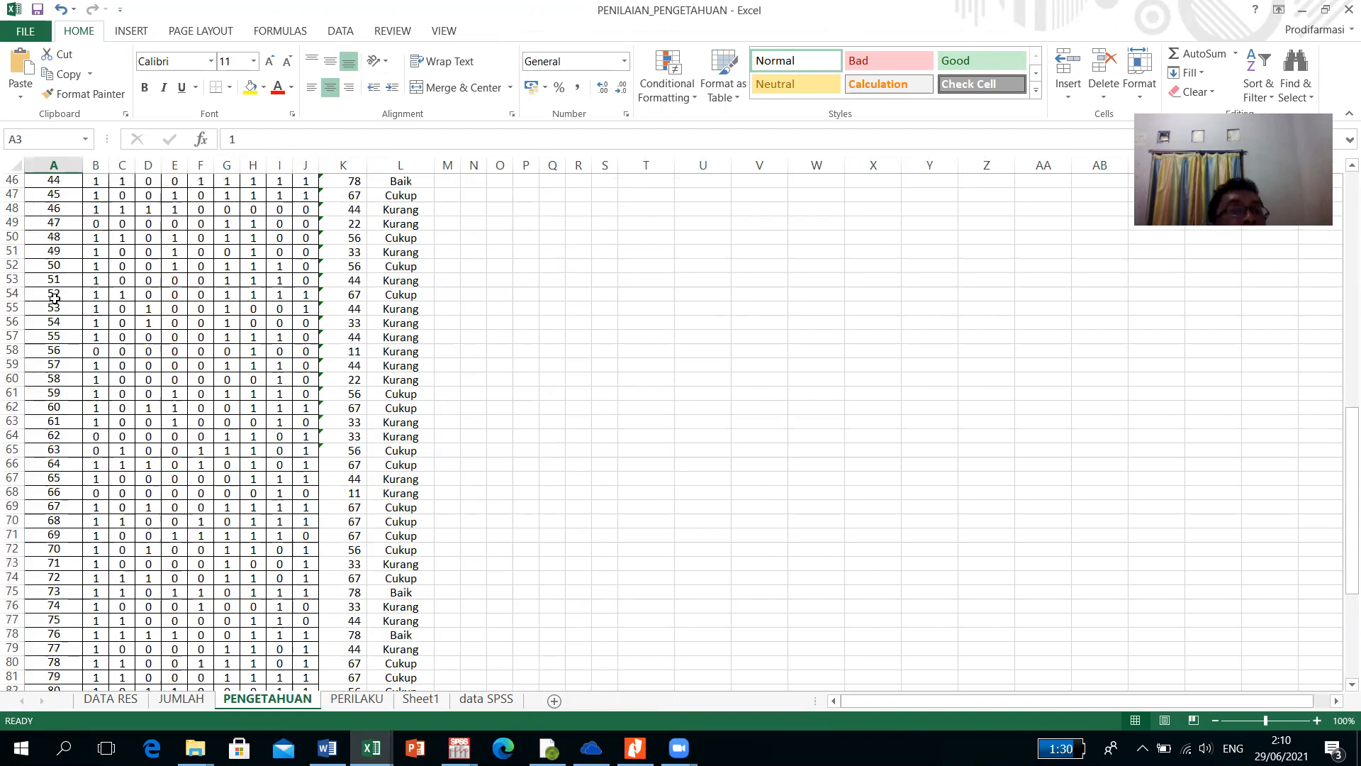
{"action": "scroll", "coordinate": [53, 312], "scroll_direction": "up", "scroll_amount": 10}
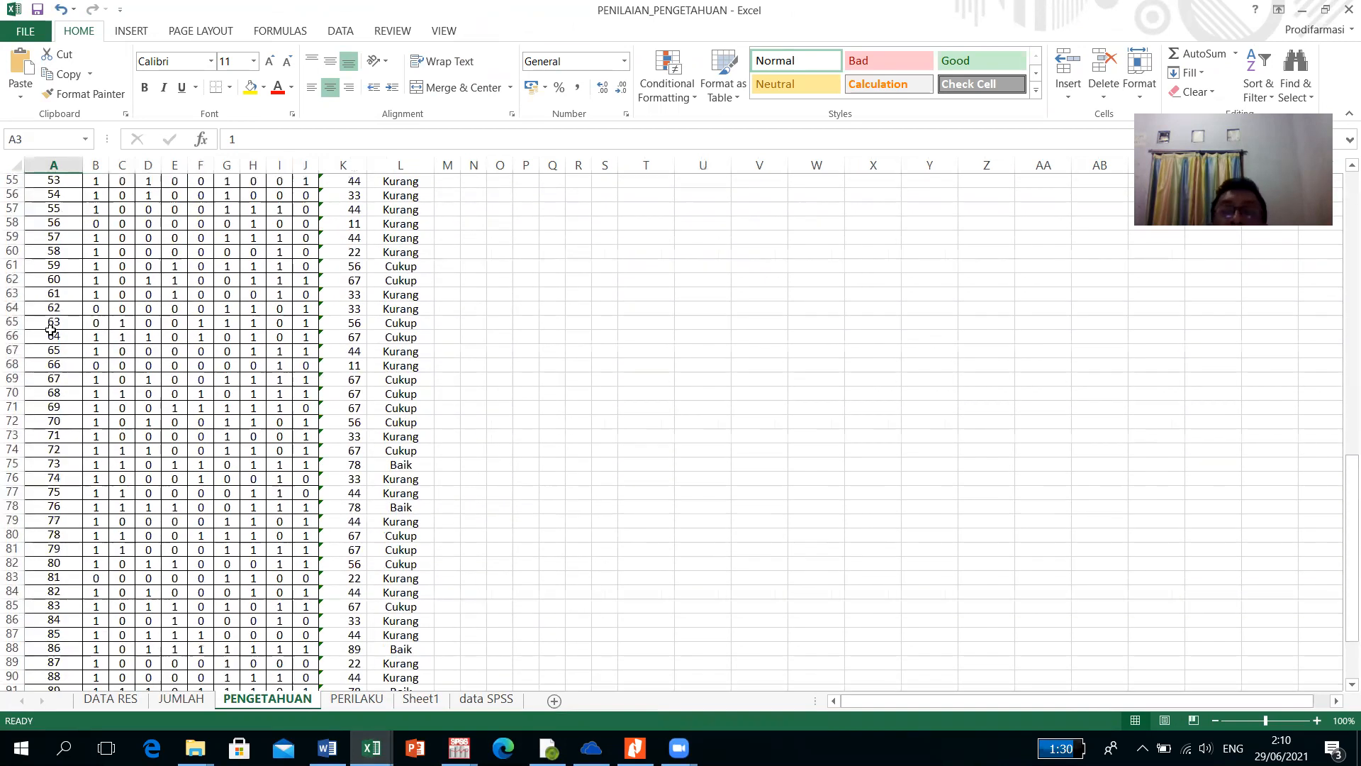
{"action": "scroll", "coordinate": [51, 329], "scroll_direction": "up", "scroll_amount": 10}
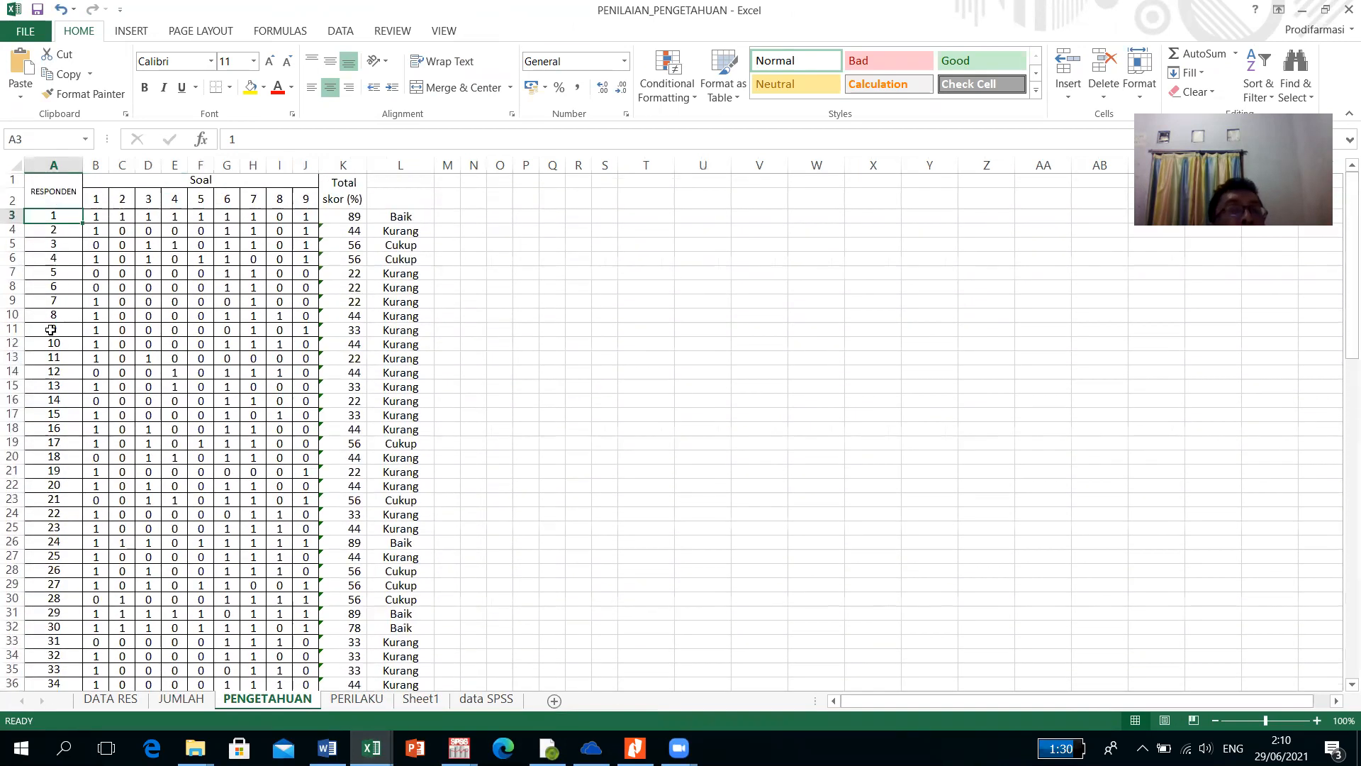
{"action": "left_click", "coordinate": [100, 214]}
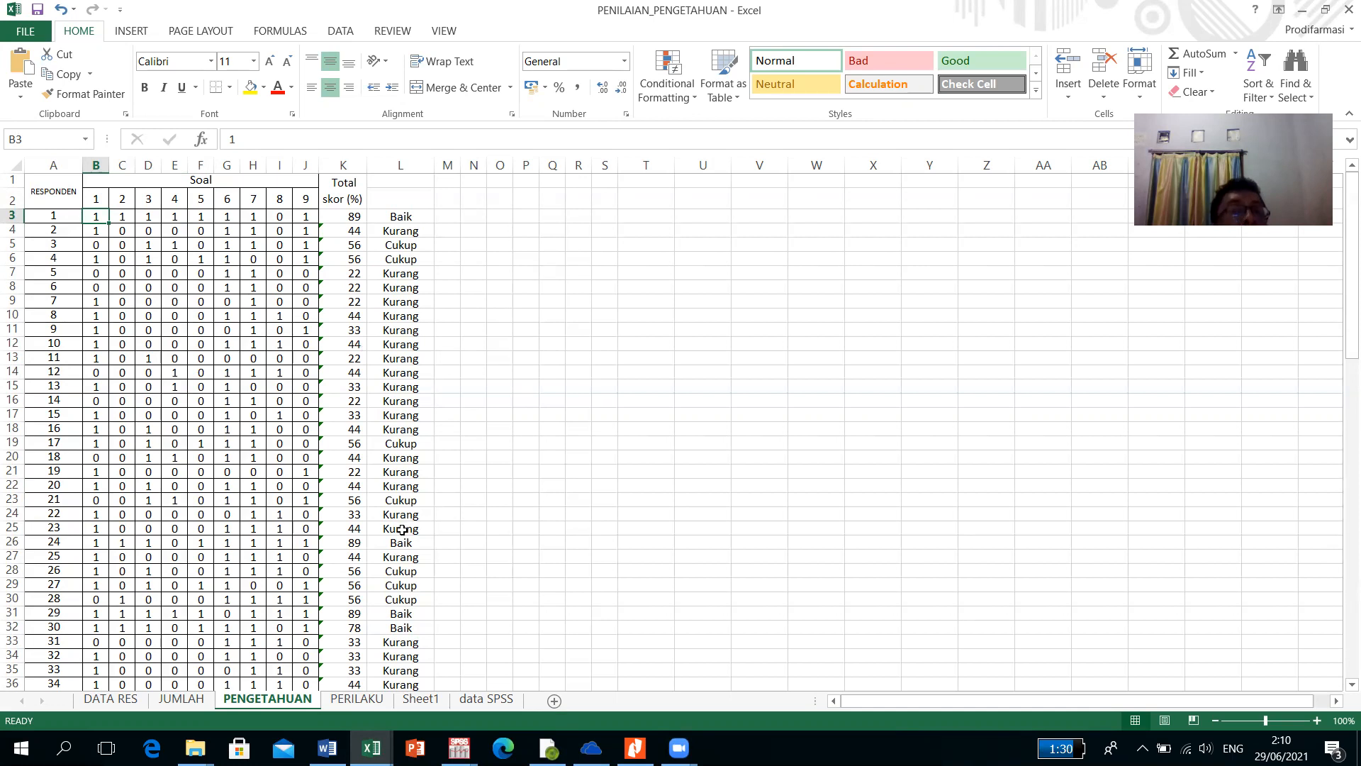
{"action": "left_click", "coordinate": [354, 700]}
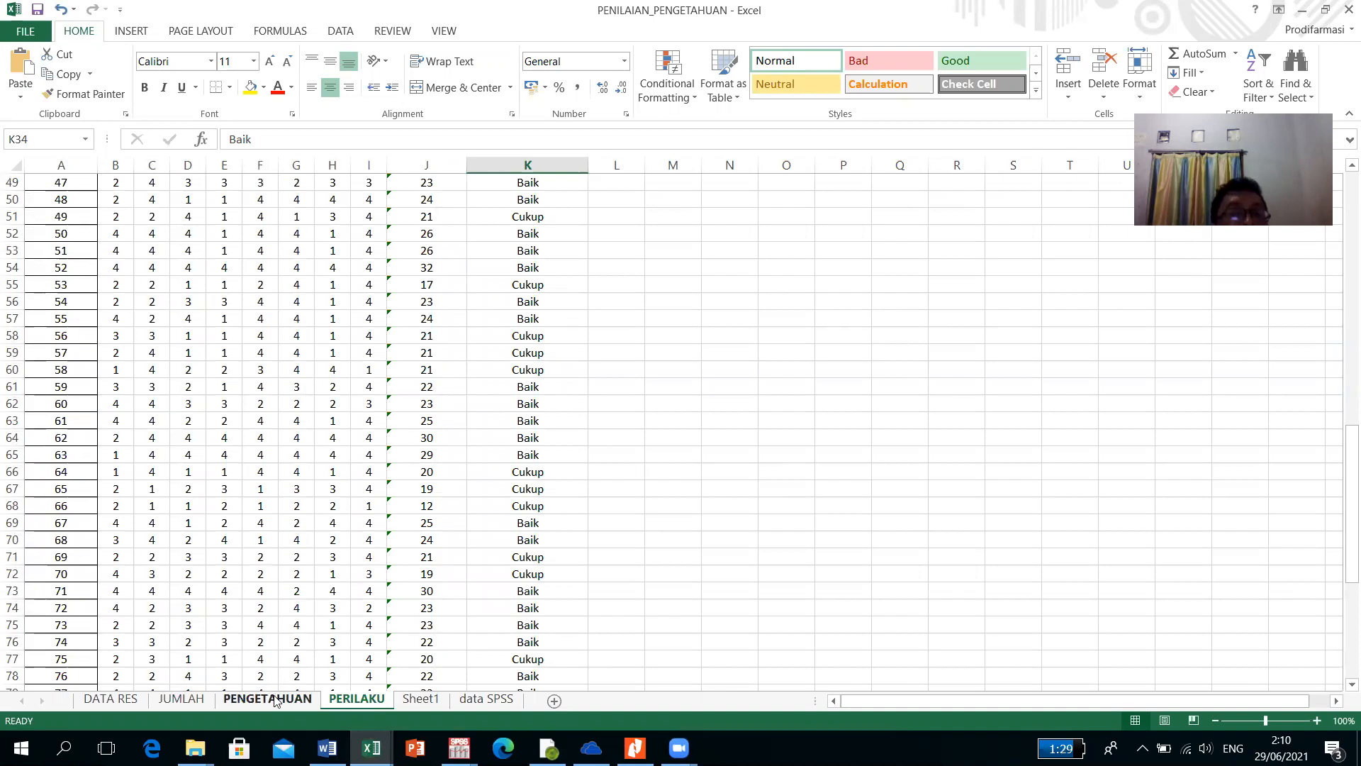
{"action": "left_click", "coordinate": [277, 700]}
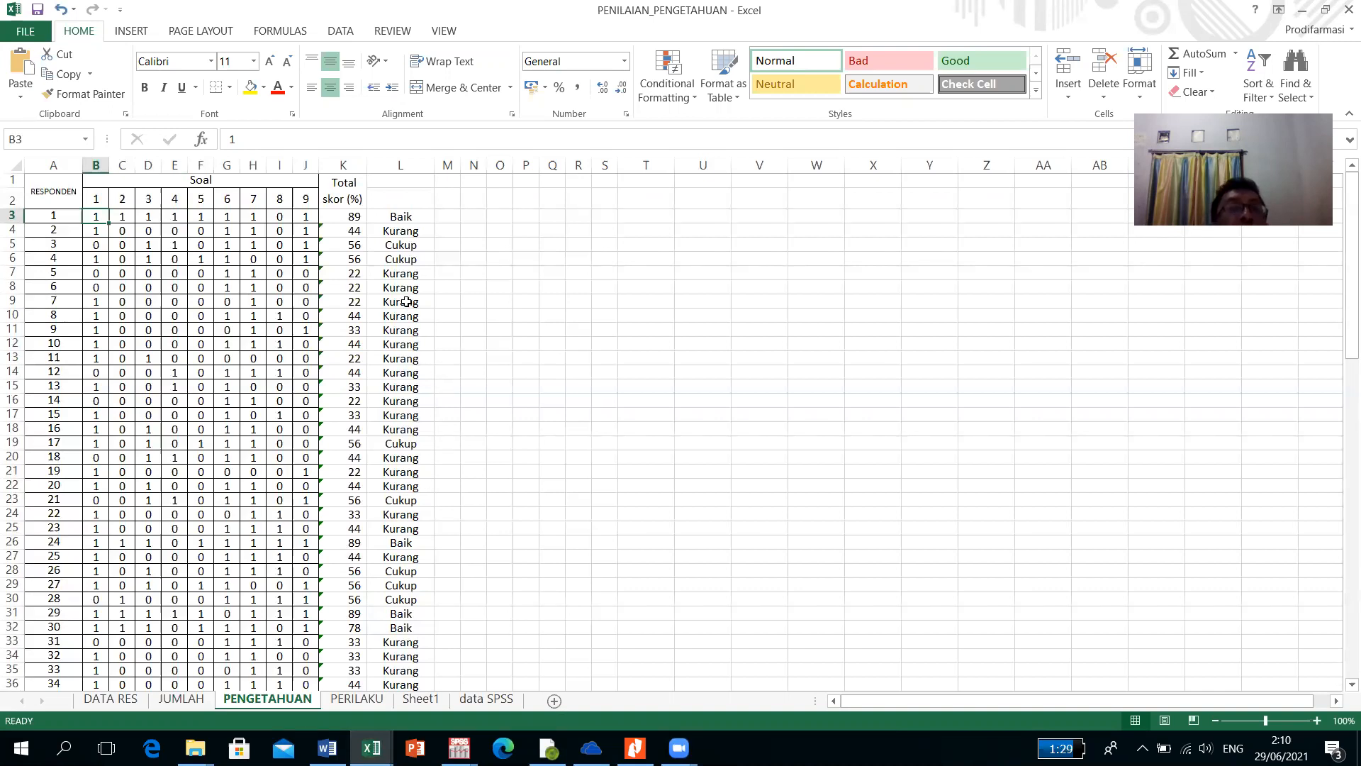
Step: Inspect the total score percentage formulas in column K for several respondents
{"action": "left_click", "coordinate": [345, 214]}
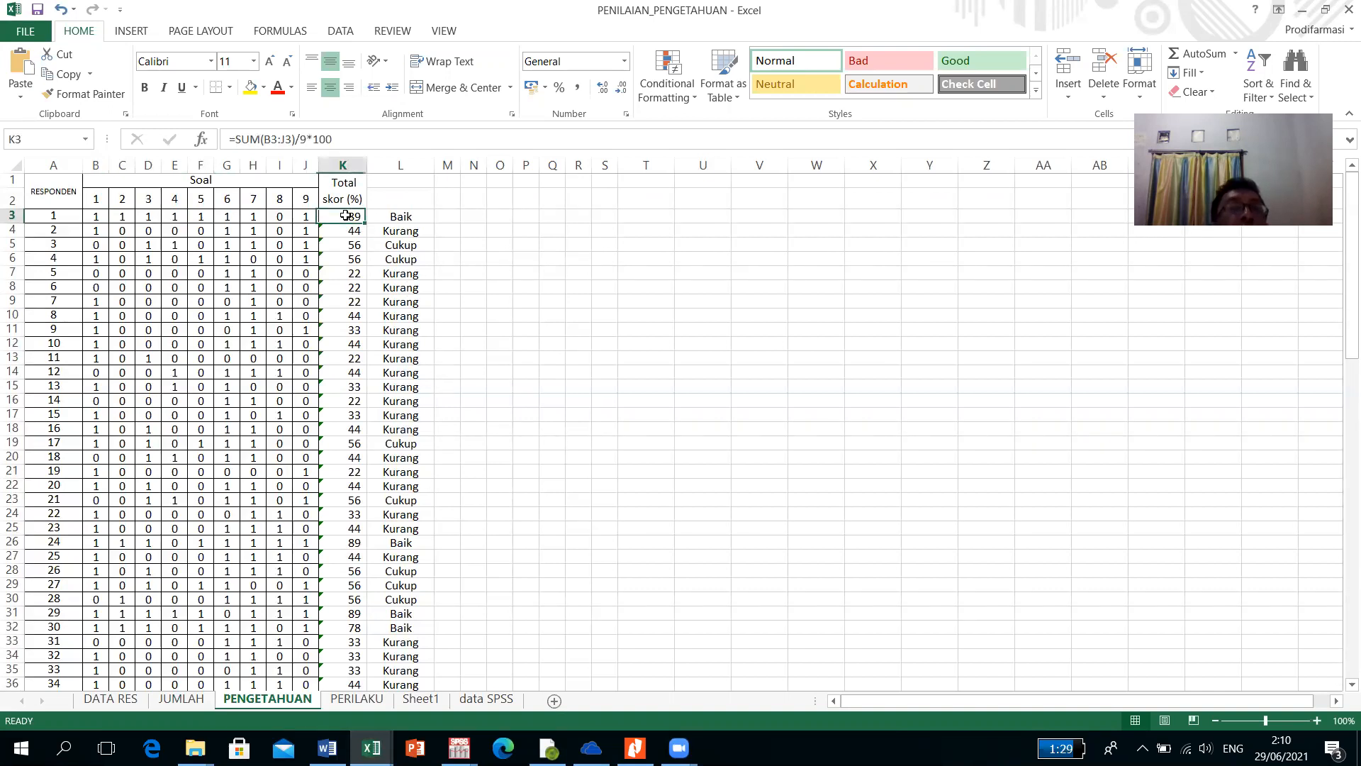
{"action": "left_click", "coordinate": [352, 228]}
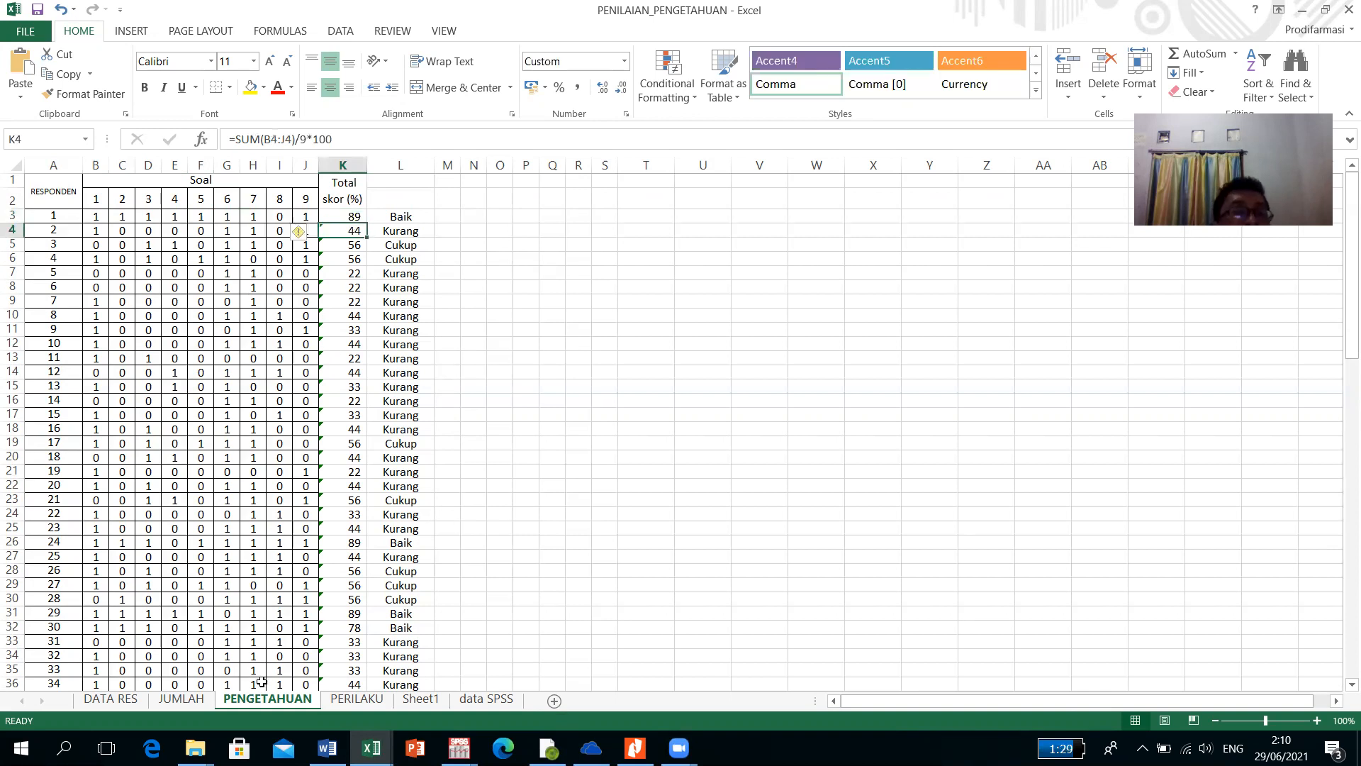
{"action": "left_click", "coordinate": [354, 270]}
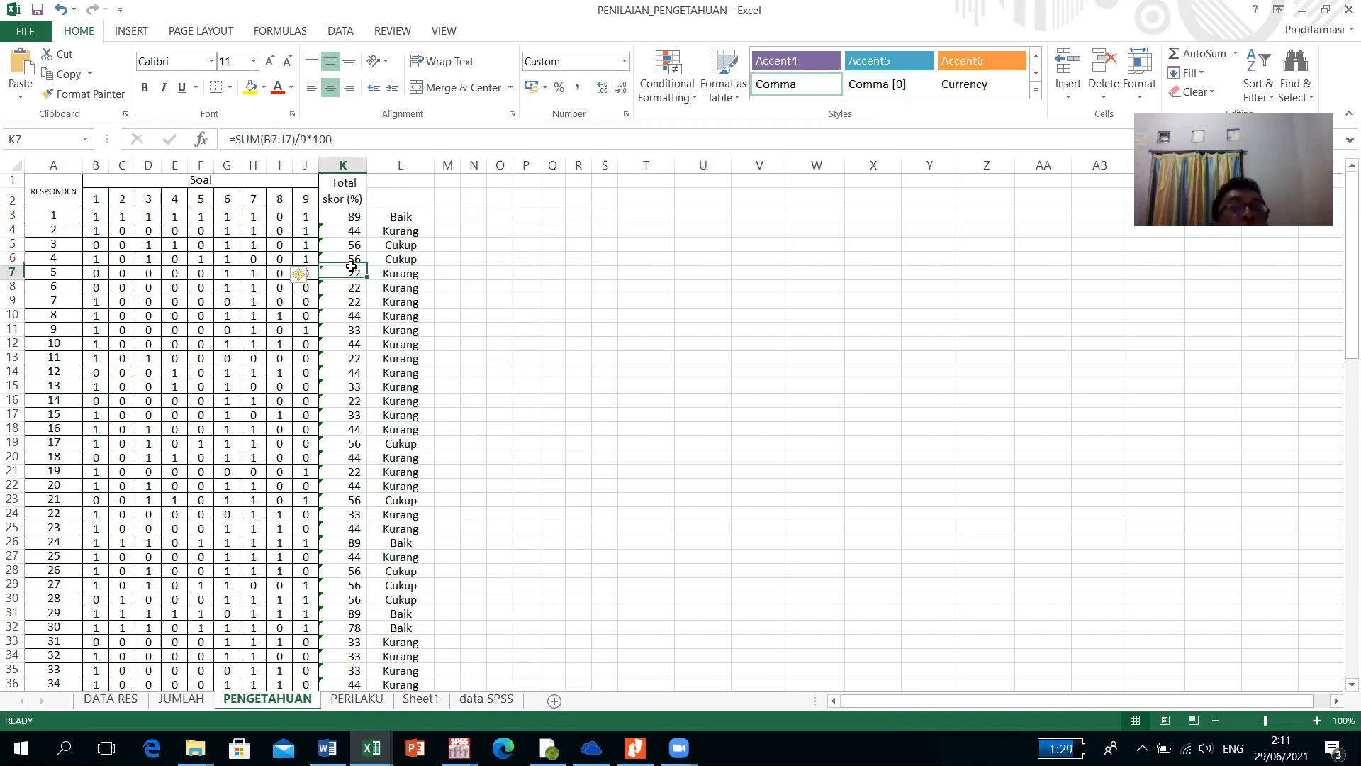
{"action": "left_click", "coordinate": [350, 215]}
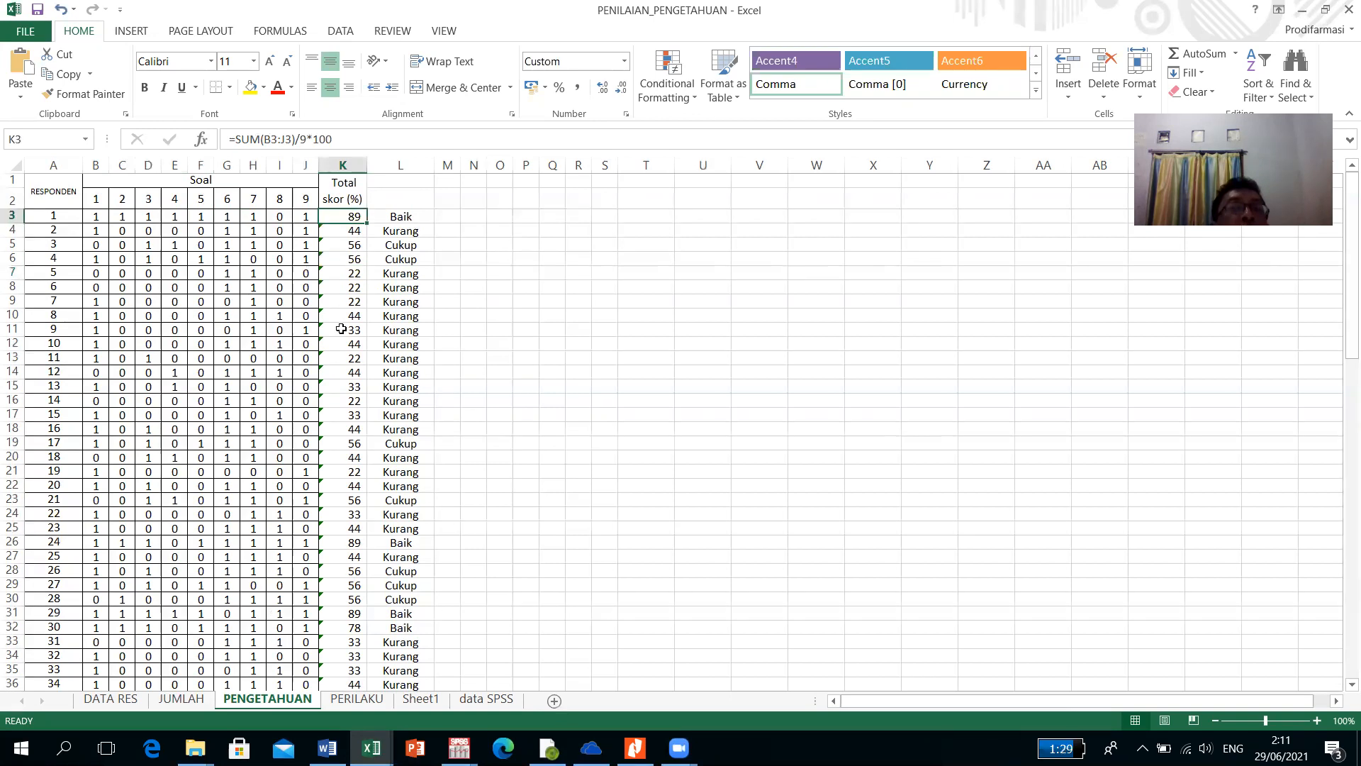
{"action": "scroll", "coordinate": [353, 434], "scroll_direction": "down", "scroll_amount": 7}
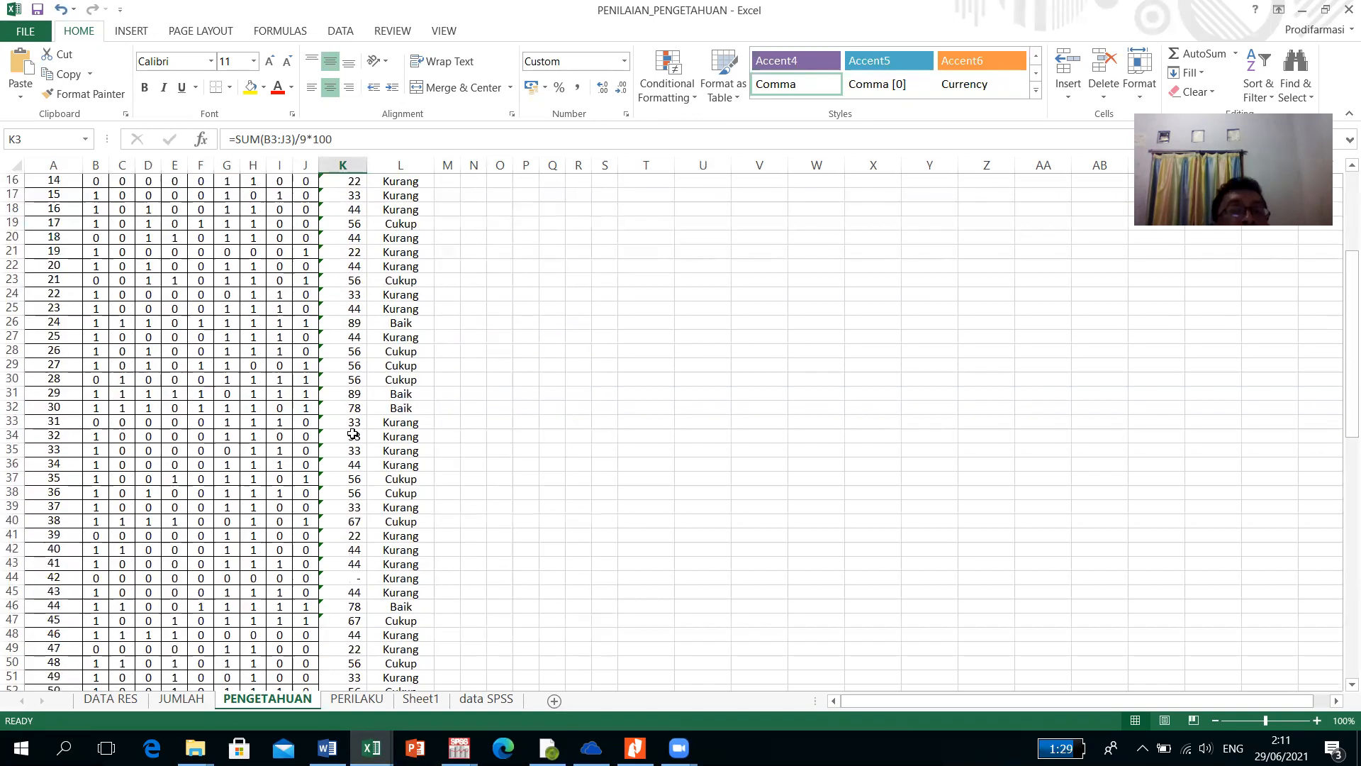
{"action": "scroll", "coordinate": [338, 485], "scroll_direction": "up", "scroll_amount": 2}
{"action": "scroll", "coordinate": [338, 486], "scroll_direction": "up", "scroll_amount": 6}
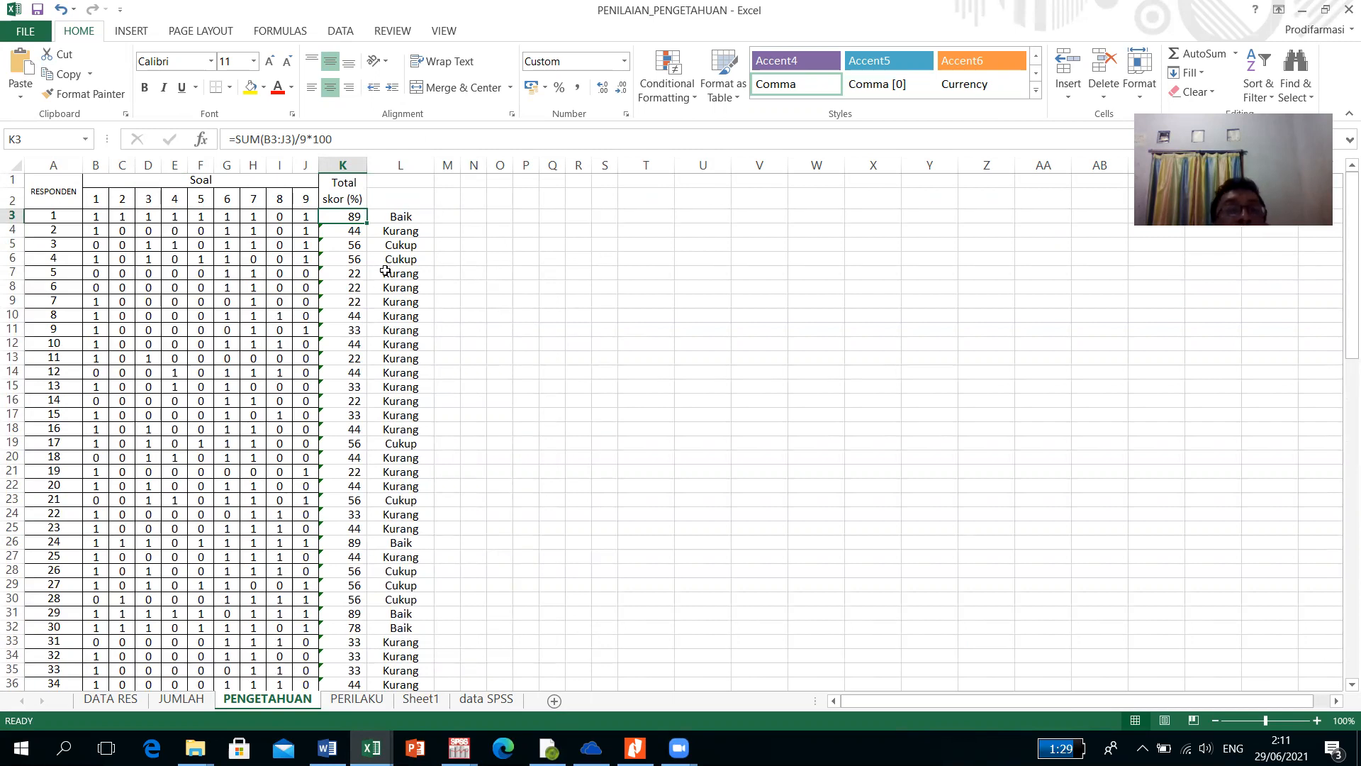
Step: Check the Baik, Cukup and Kurang knowledge categories in column L against the respondents' total scores
{"action": "left_click", "coordinate": [402, 220]}
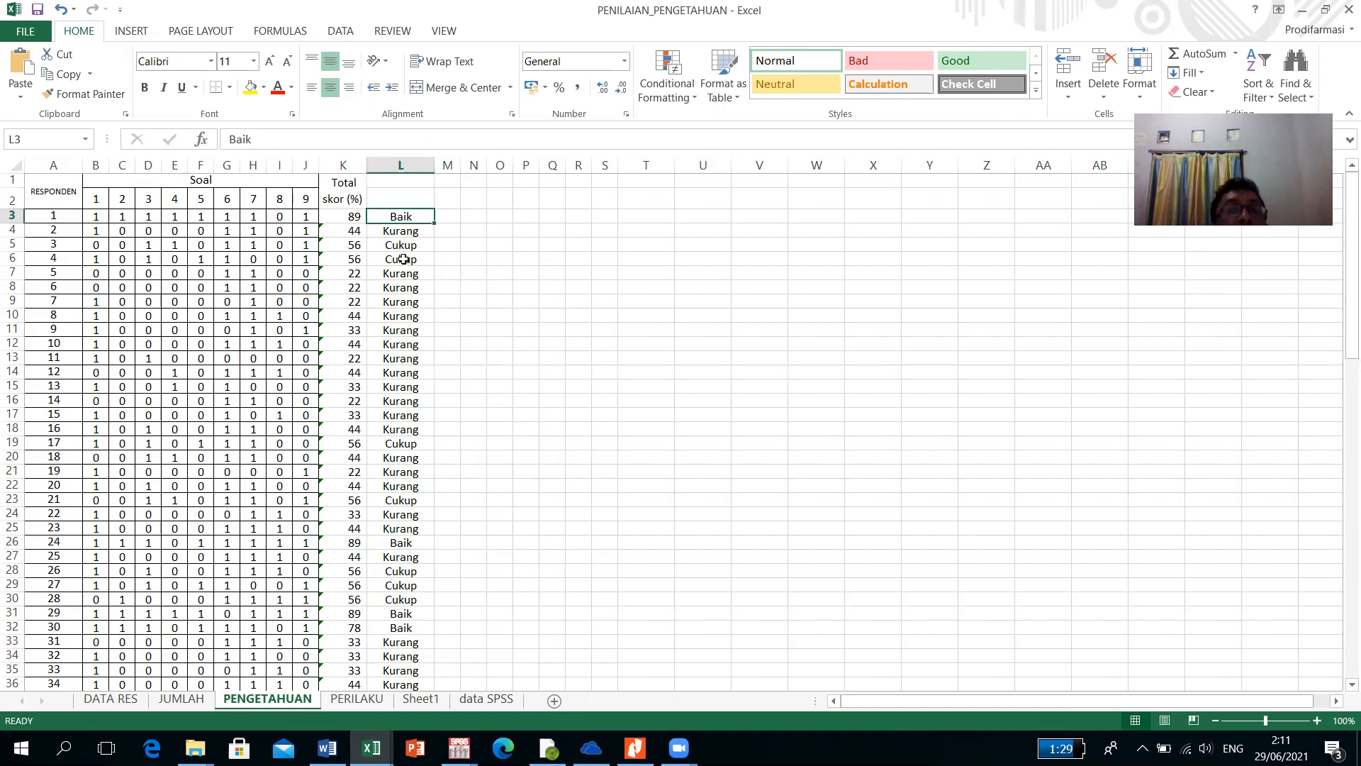
{"action": "left_click", "coordinate": [403, 246]}
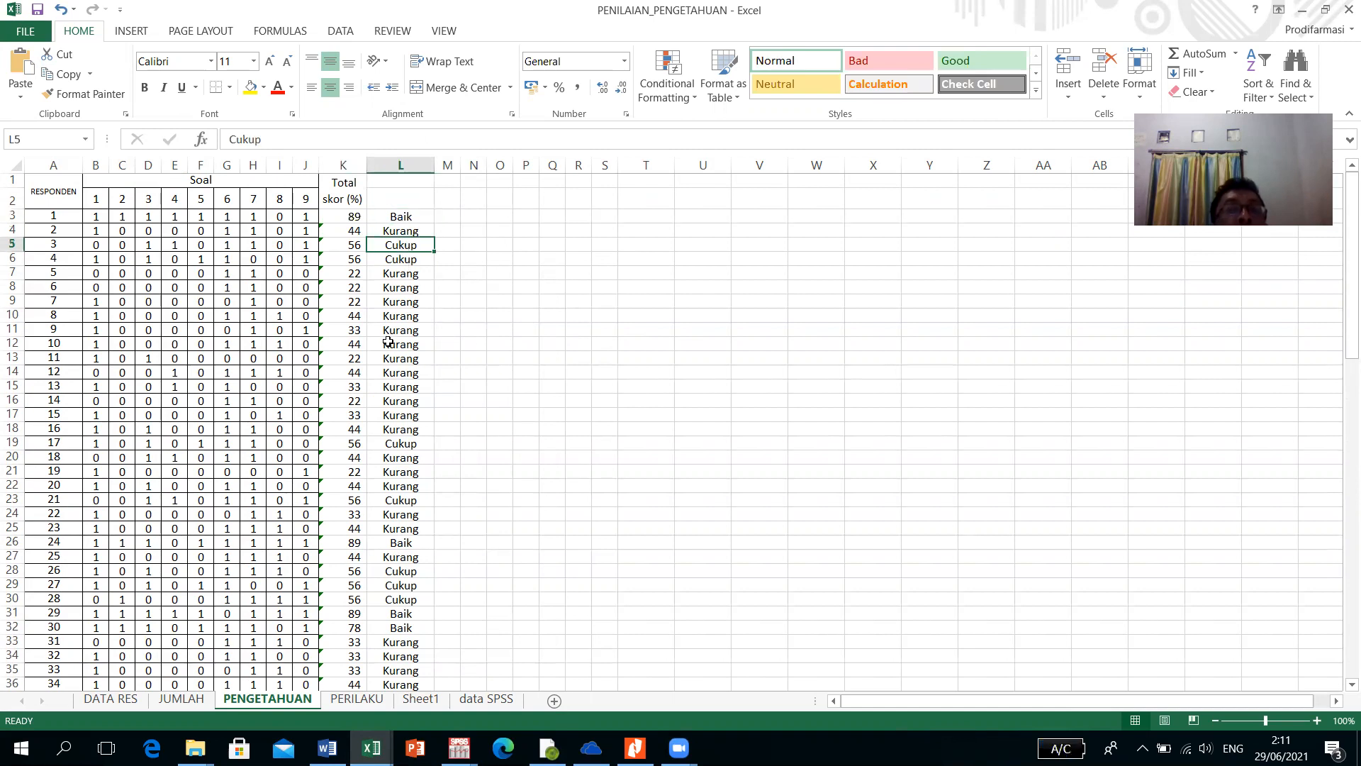
{"action": "left_click", "coordinate": [402, 232]}
{"action": "left_click", "coordinate": [401, 310]}
{"action": "key", "text": "Down"}
{"action": "key", "text": "Down"}
{"action": "key", "text": "Down"}
{"action": "key", "text": "Down"}
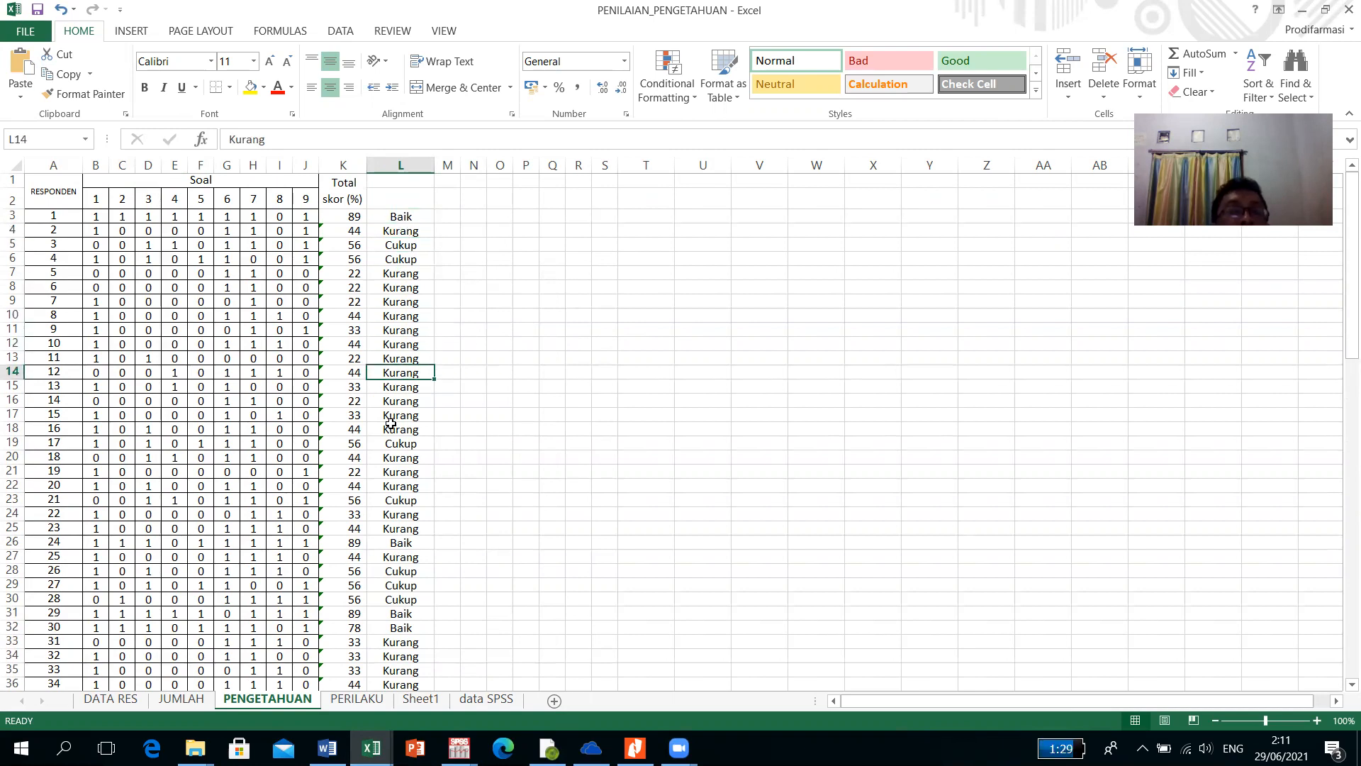
Step: Enter the numeric category codes 3 for Baik, 1 for Kurang and 2 for Cukup in cells M3 to M5
{"action": "left_click", "coordinate": [448, 216]}
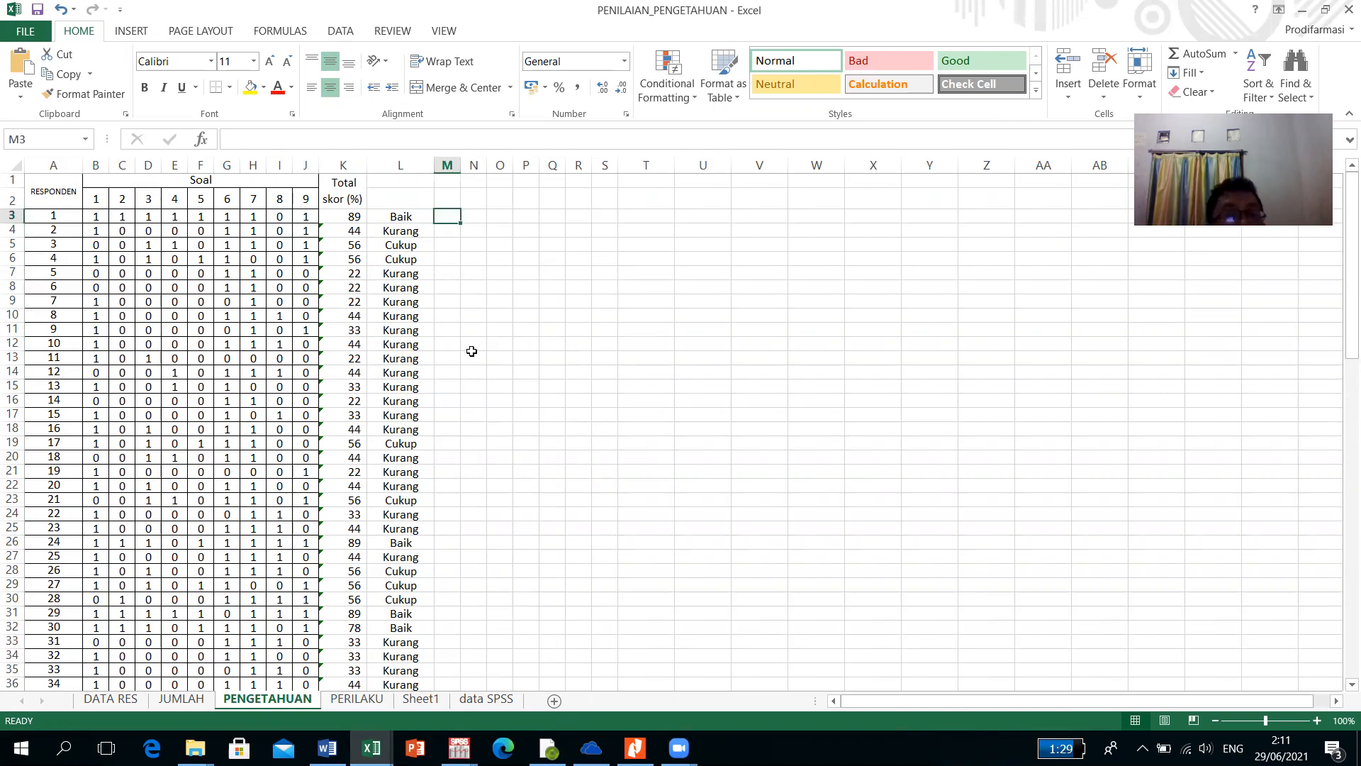
{"action": "type", "text": "3"}
{"action": "left_click", "coordinate": [497, 333]}
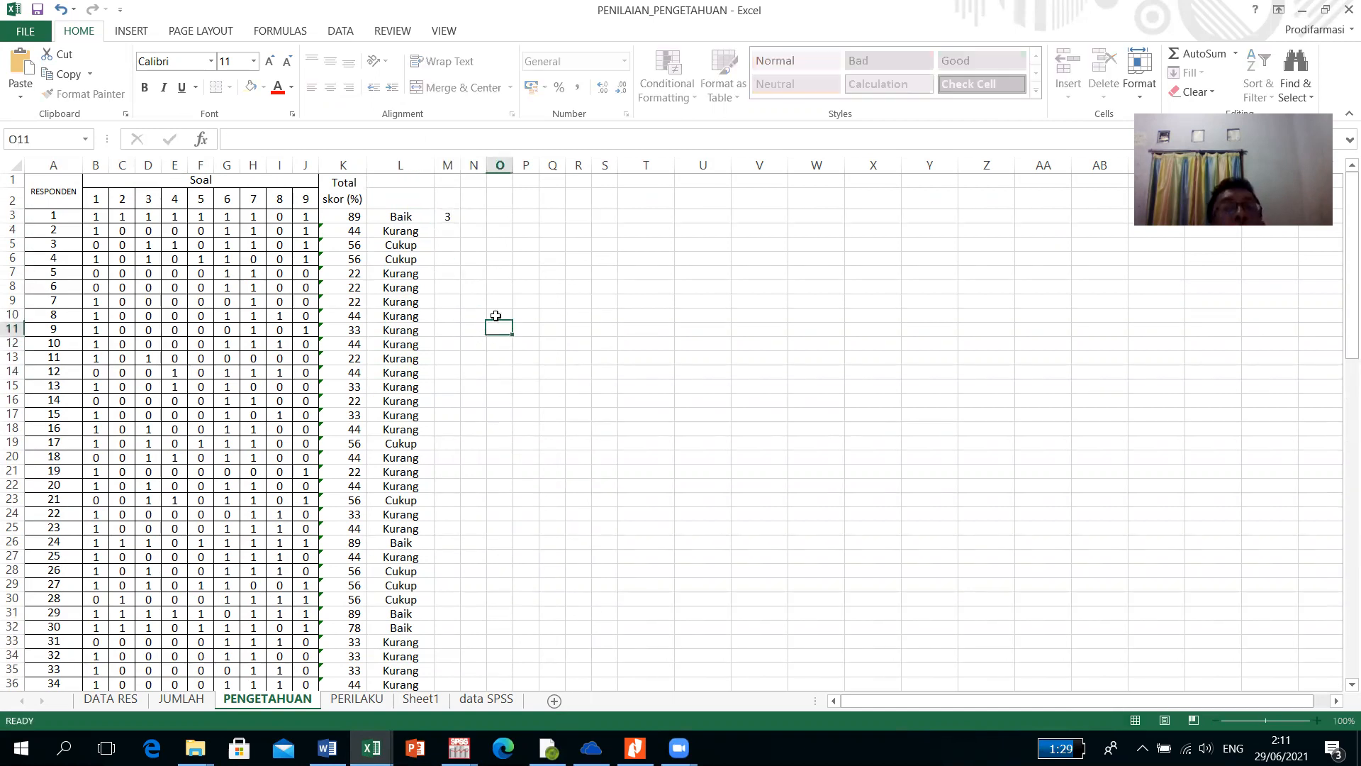
{"action": "left_click", "coordinate": [445, 230]}
{"action": "type", "text": "1"}
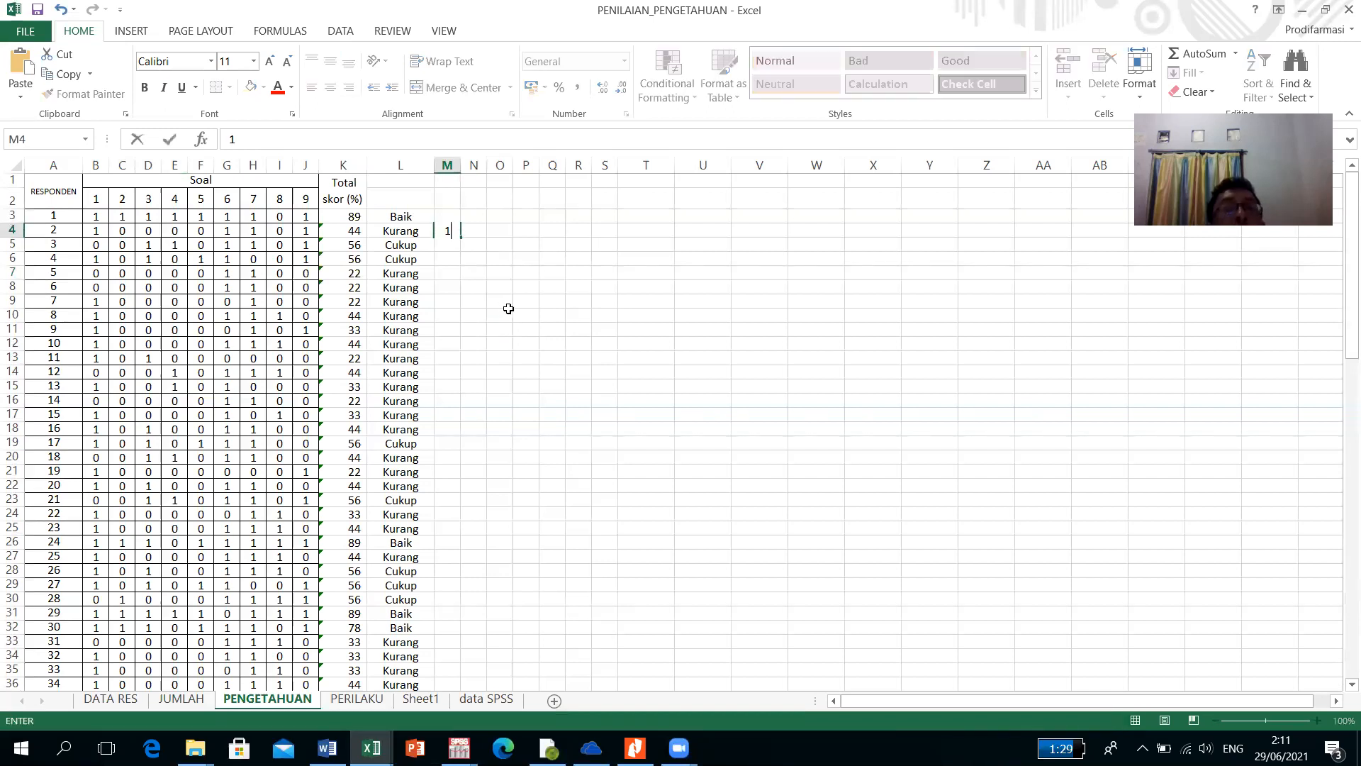
{"action": "left_click", "coordinate": [504, 310]}
{"action": "left_click", "coordinate": [444, 245]}
{"action": "type", "text": "2"}
{"action": "left_click", "coordinate": [497, 335]}
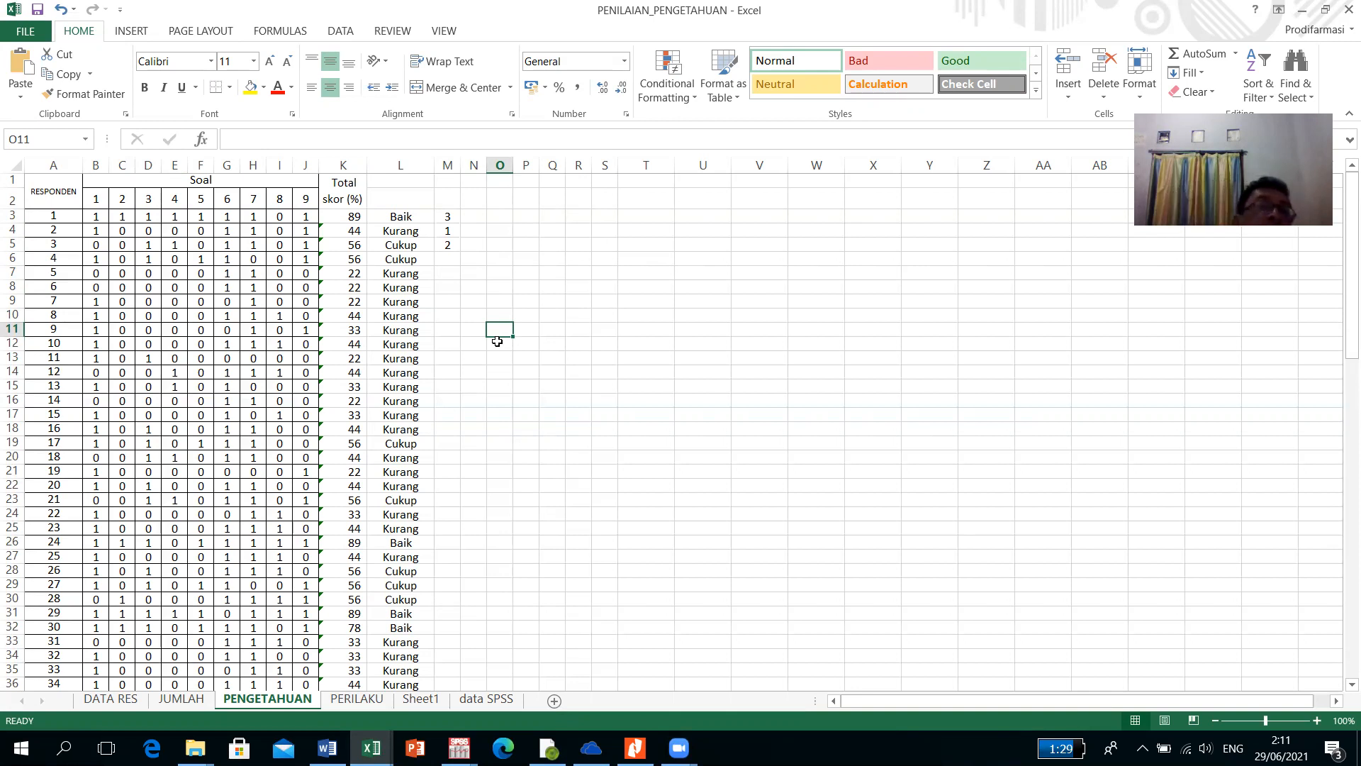
Step: Examine respondent 1's scores for questions 1 to 9 and the total score percentage formula in K3
{"action": "left_click", "coordinate": [477, 353]}
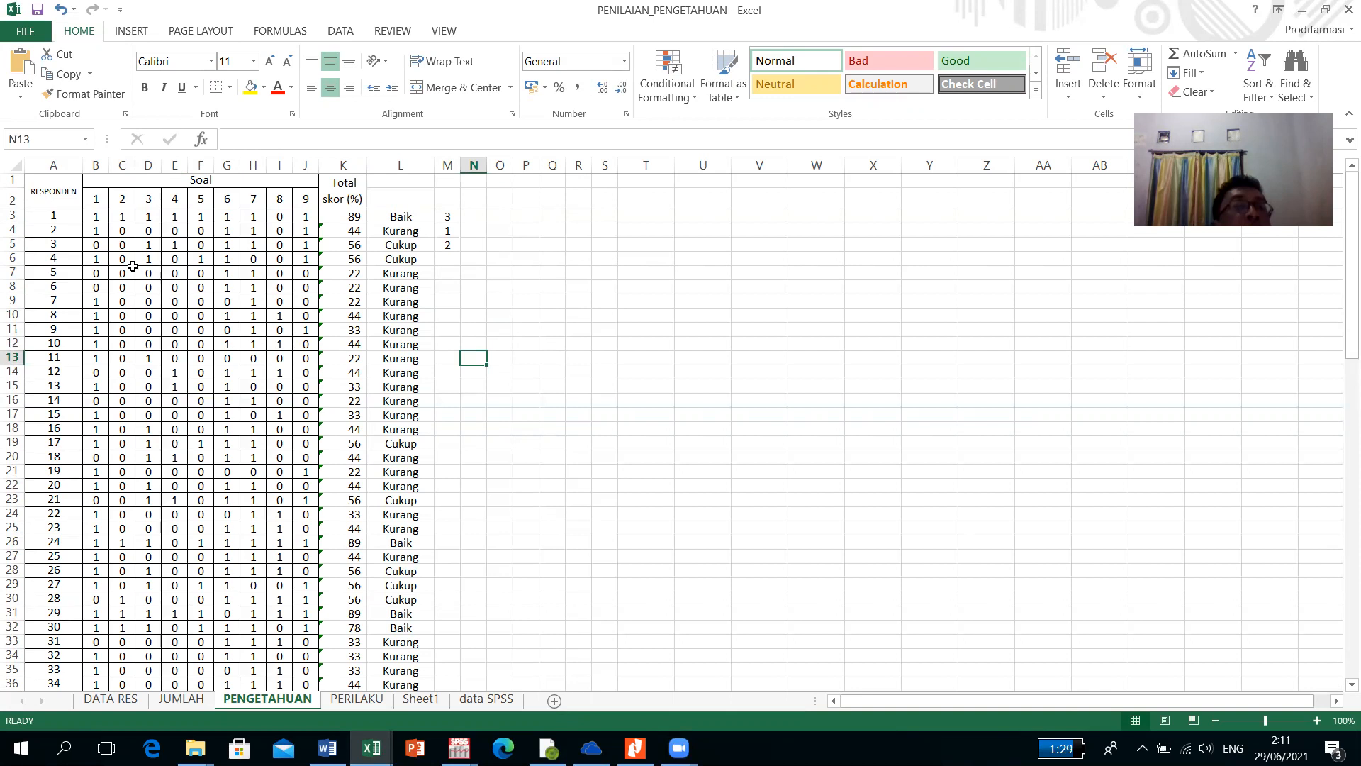
{"action": "left_click", "coordinate": [57, 216]}
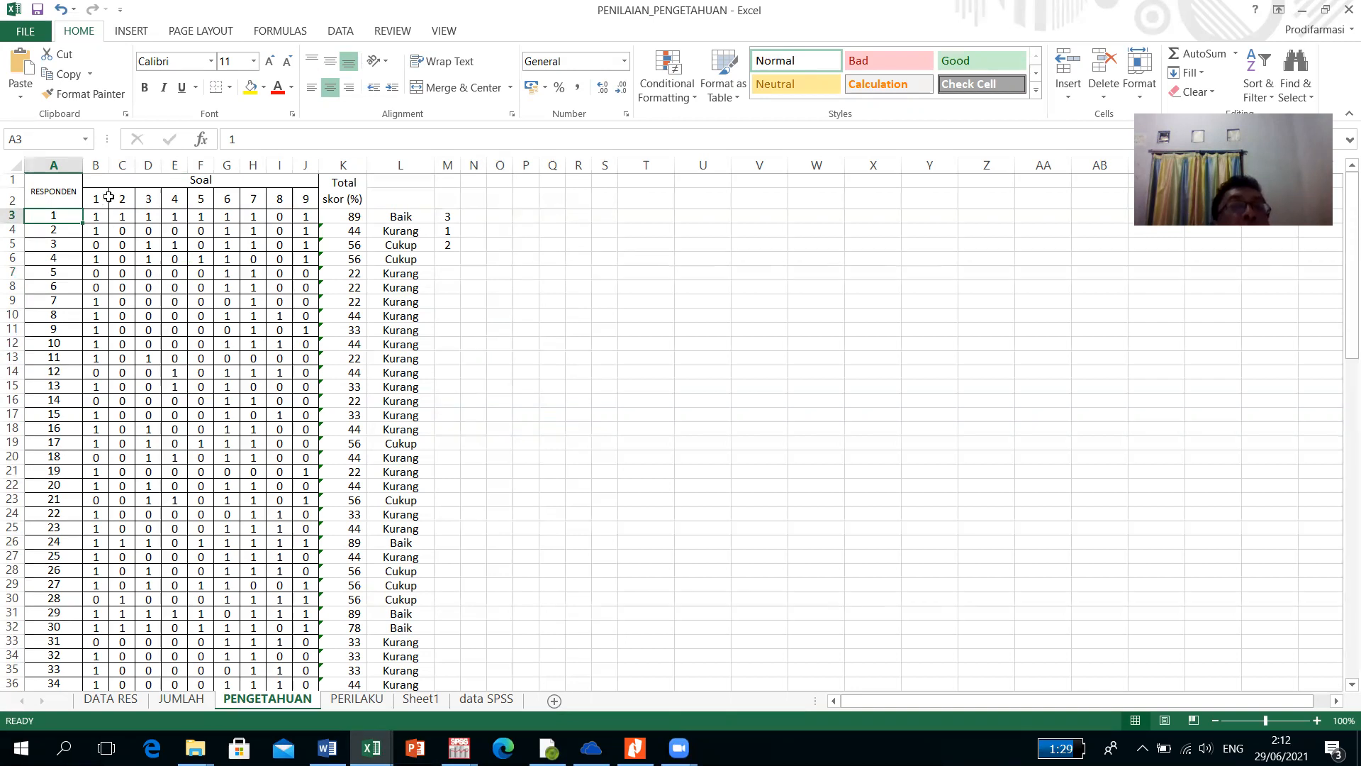
{"action": "left_click", "coordinate": [310, 195]}
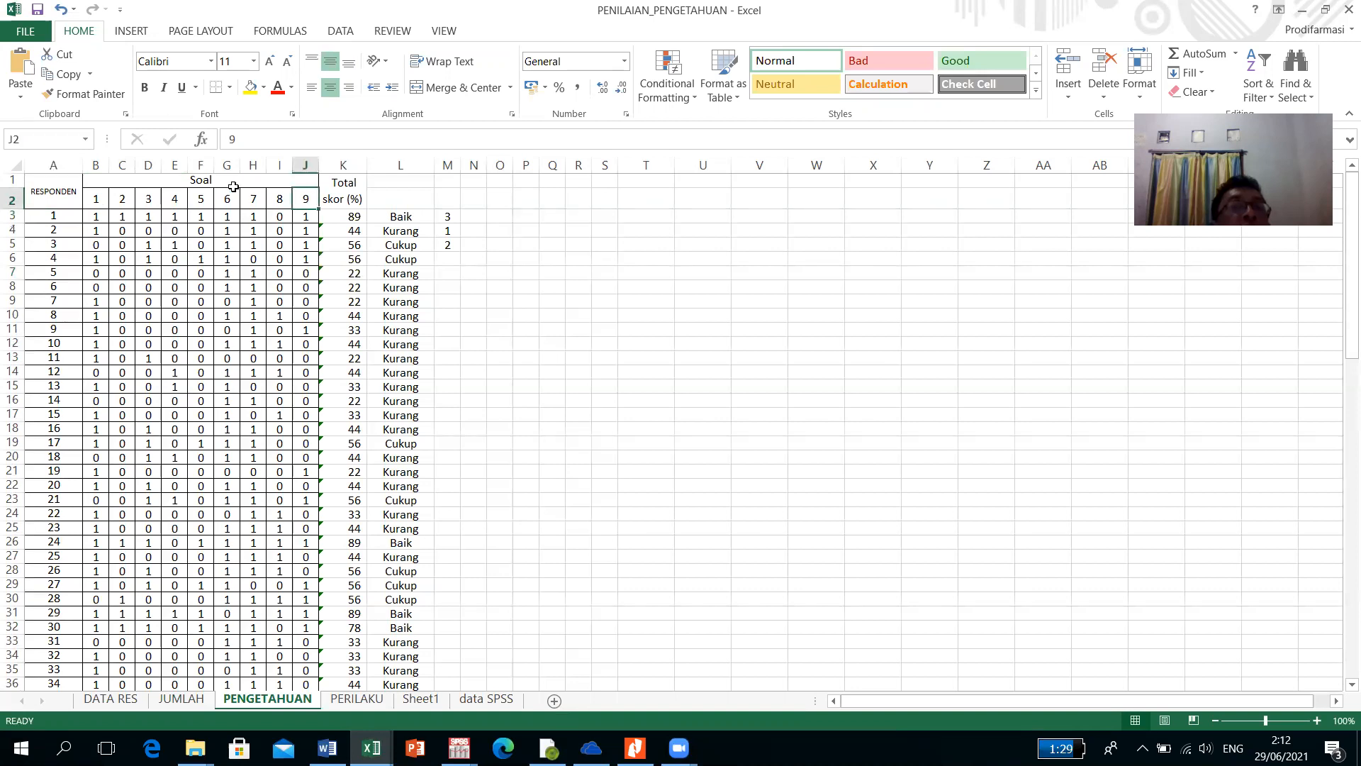
{"action": "left_click", "coordinate": [93, 204]}
{"action": "left_click", "coordinate": [304, 206]}
{"action": "left_click", "coordinate": [96, 218]}
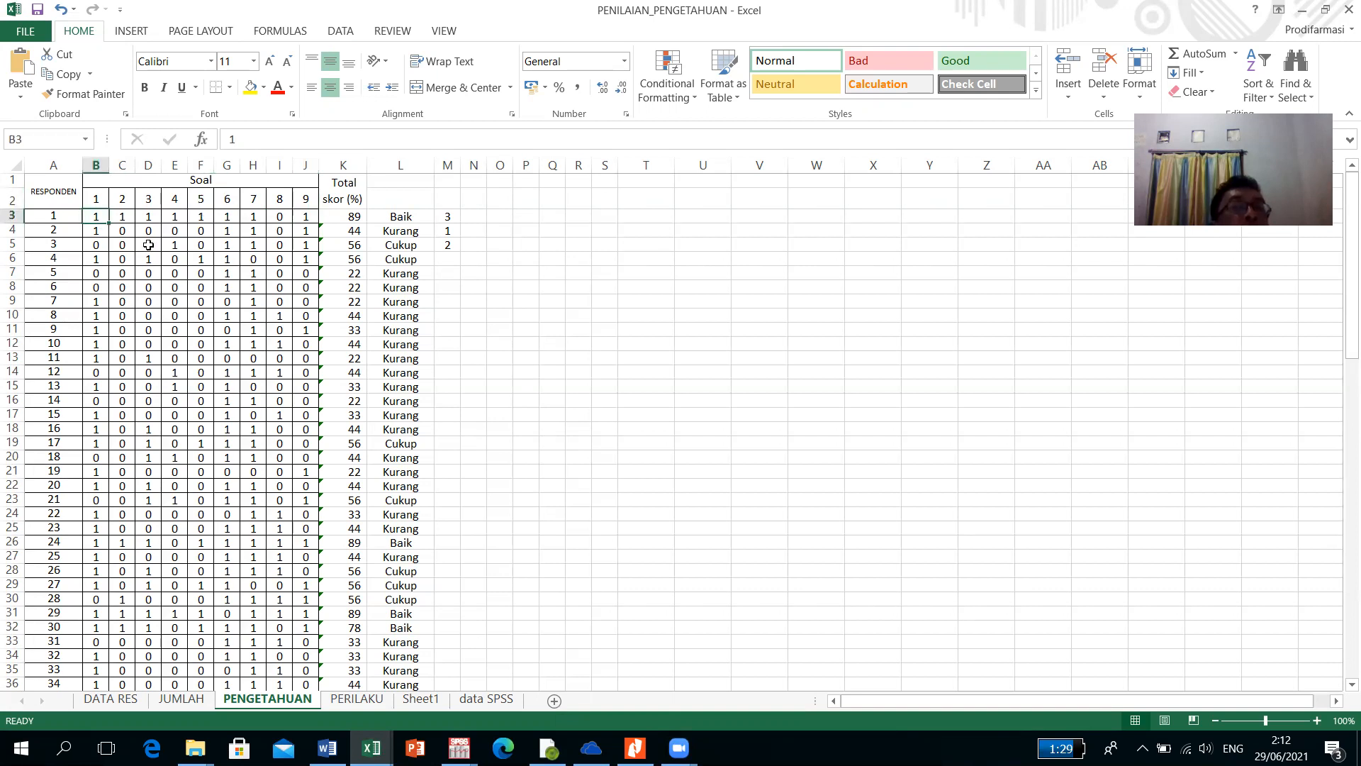
{"action": "left_click", "coordinate": [281, 214]}
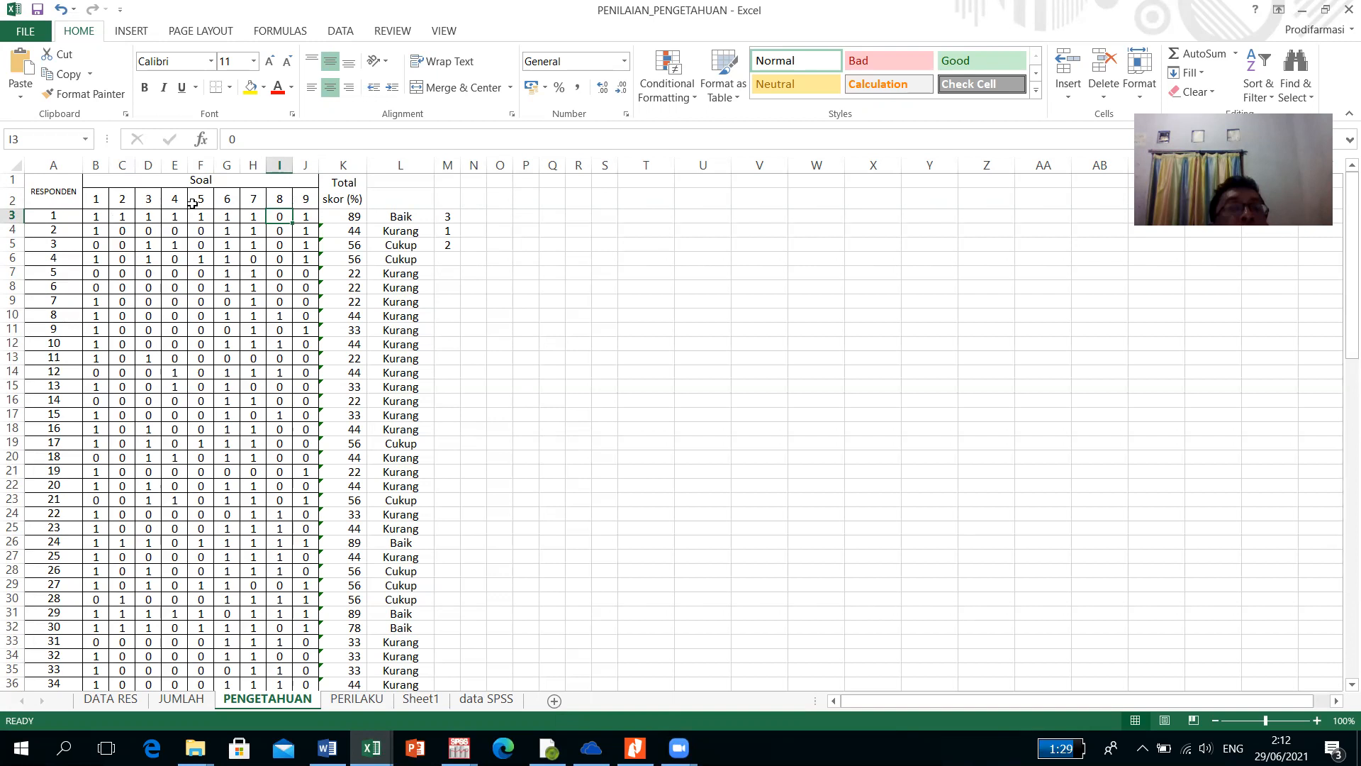
{"action": "left_click", "coordinate": [346, 216]}
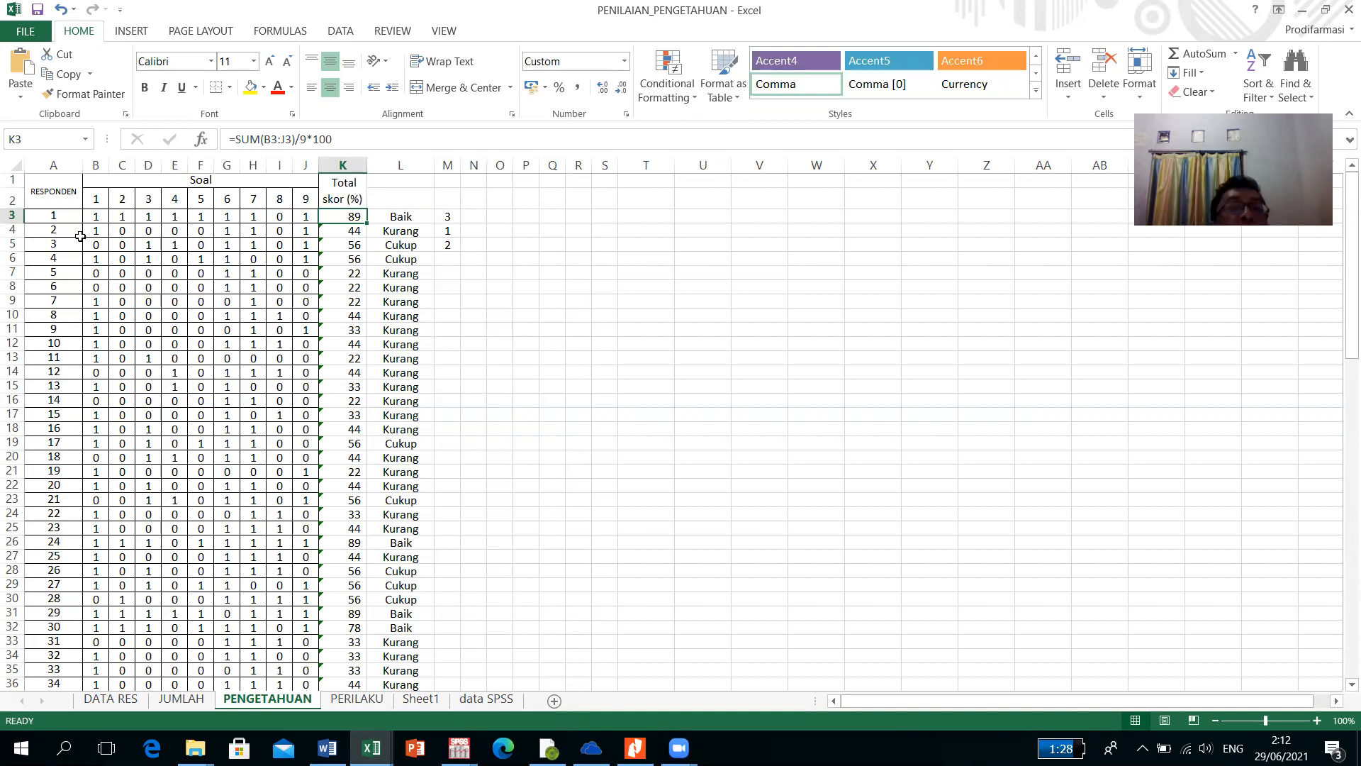
Step: Check respondent 2's question scores in row 4 against the total score formula in K4
{"action": "left_click", "coordinate": [118, 232]}
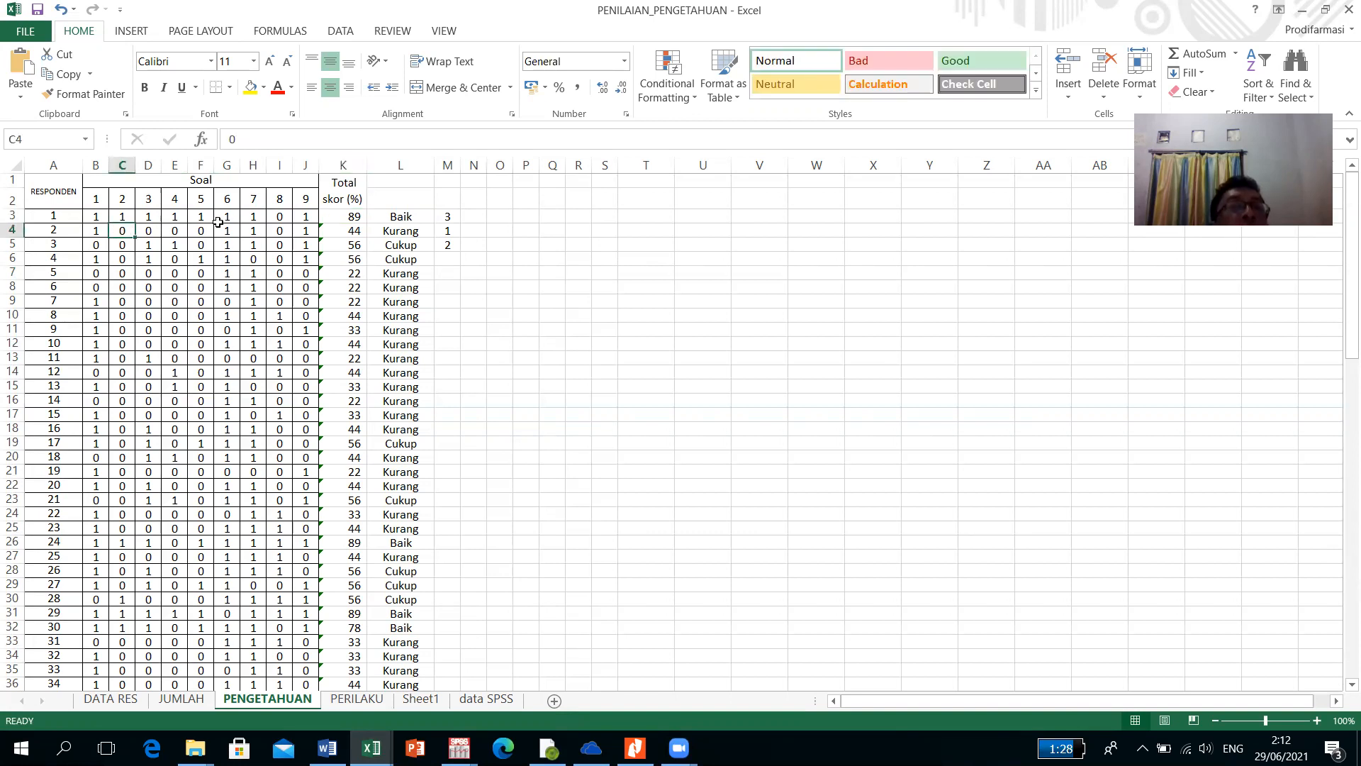
{"action": "left_click", "coordinate": [92, 234]}
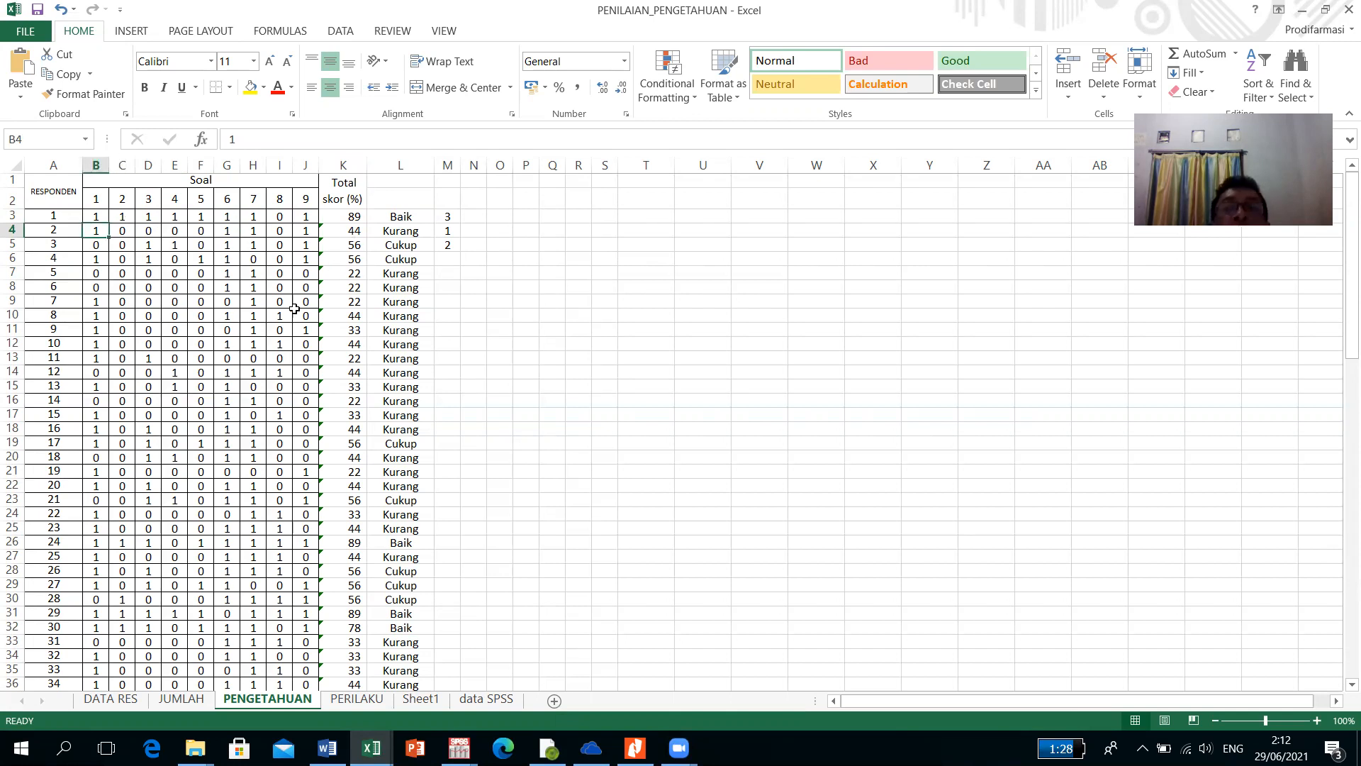
{"action": "left_click", "coordinate": [345, 232]}
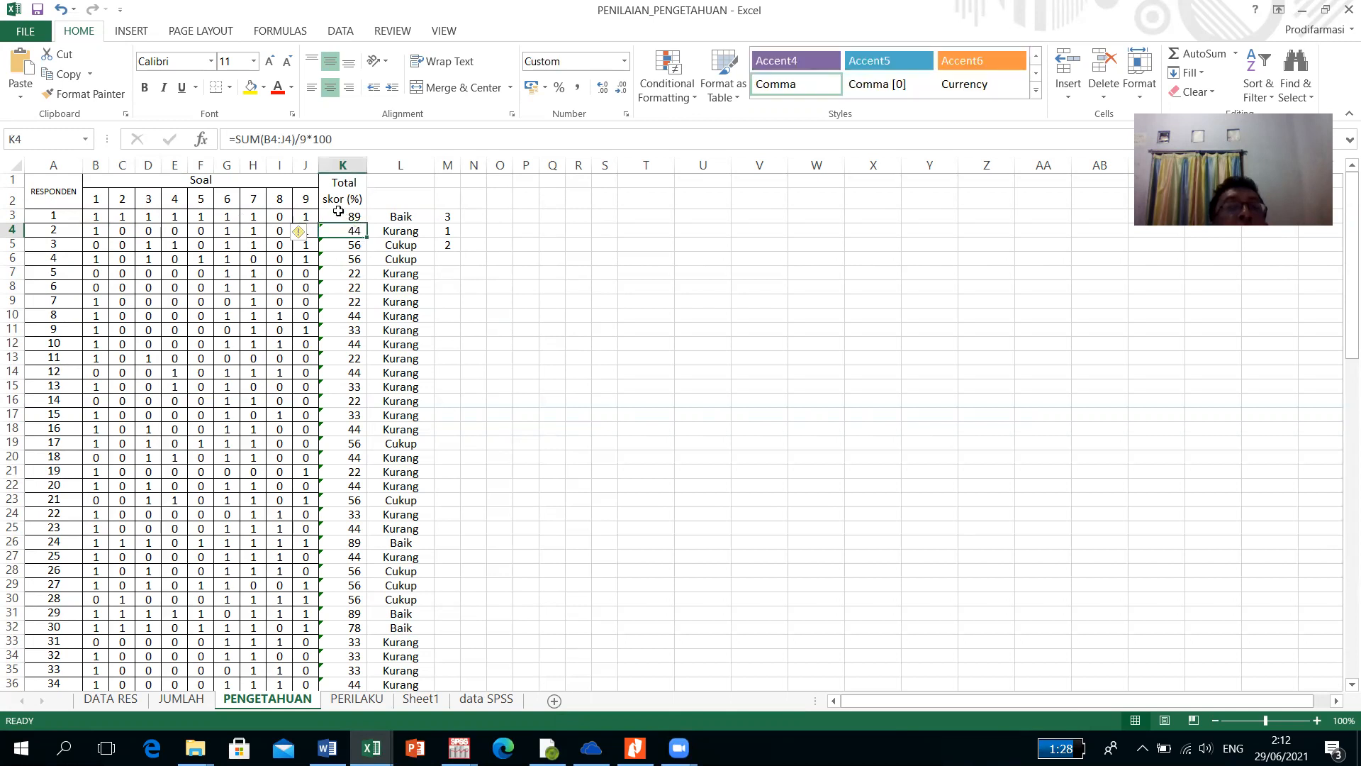
{"action": "left_click", "coordinate": [338, 142]}
{"action": "left_click_drag", "start_coordinate": [337, 142], "coordinate": [219, 137]}
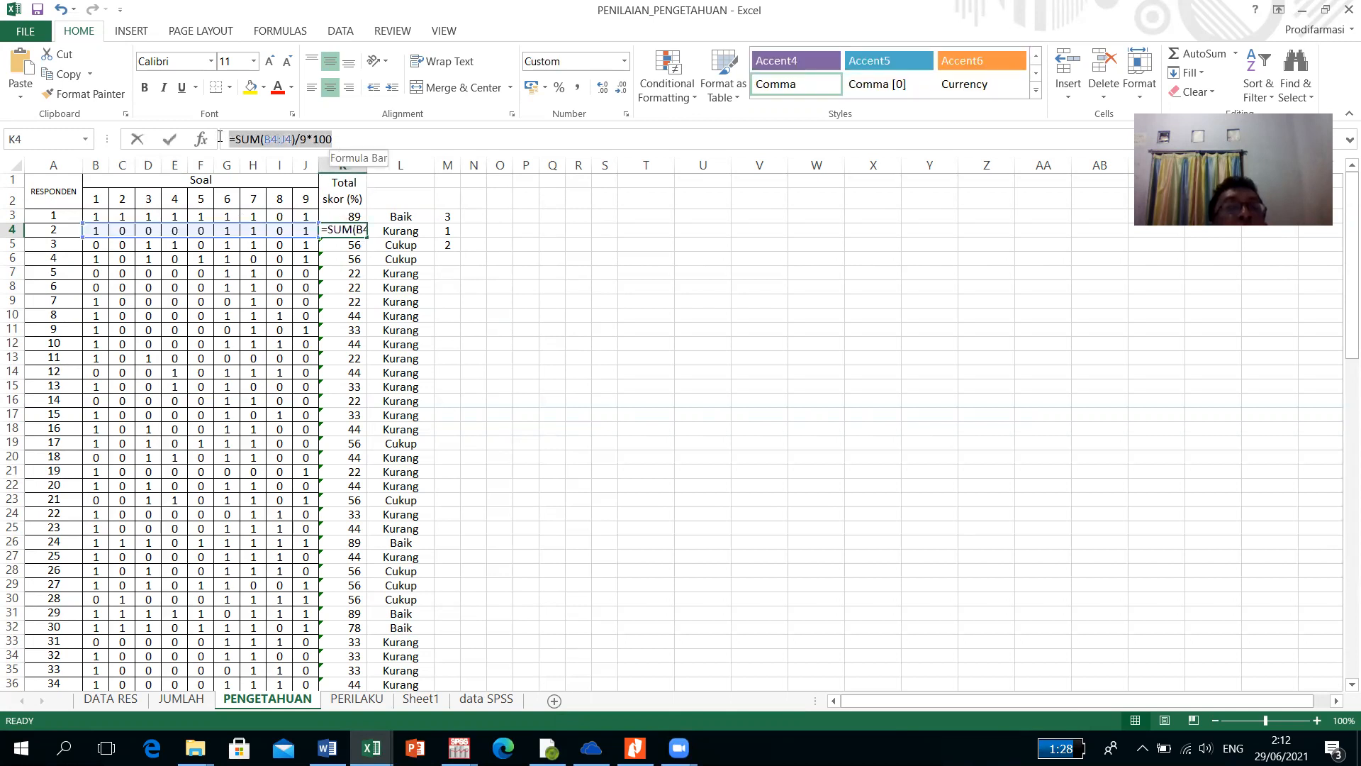
{"action": "type", "text": "="}
{"action": "left_click", "coordinate": [362, 273]}
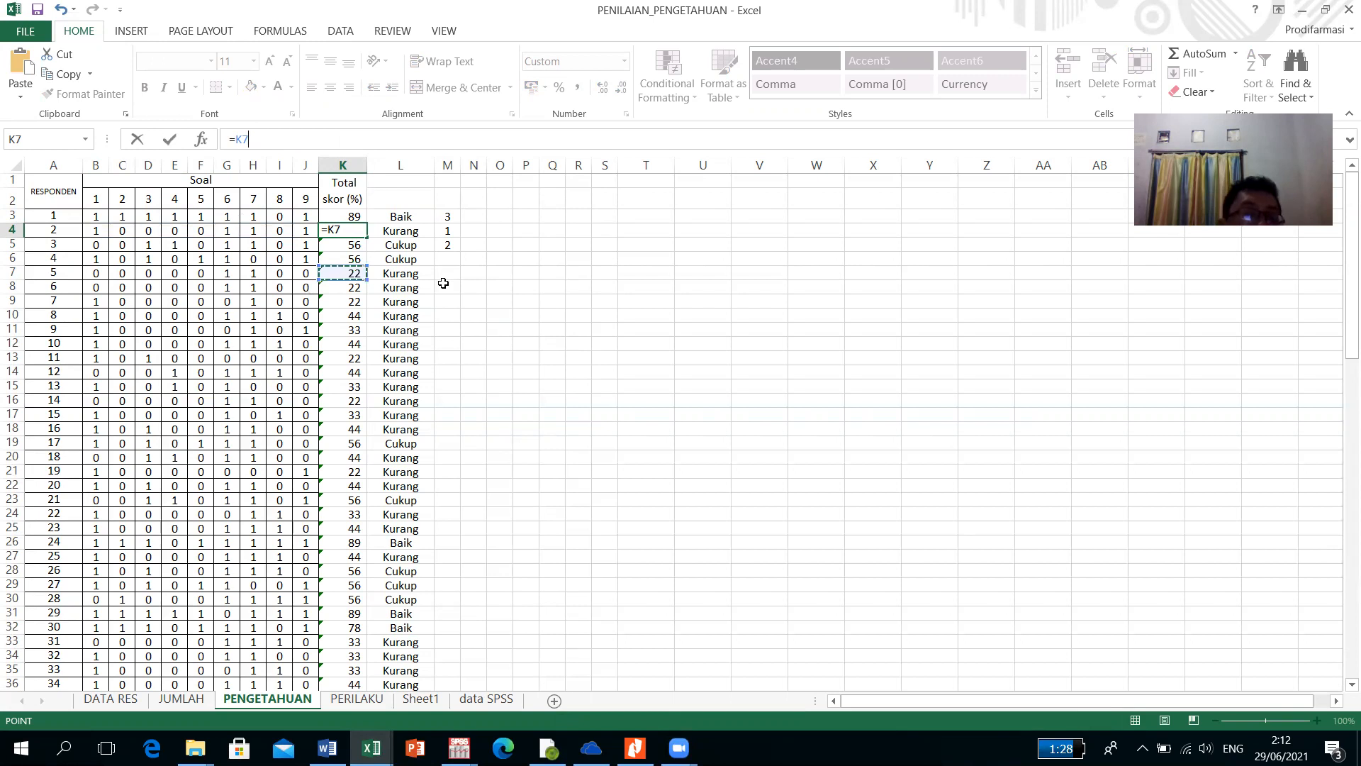
{"action": "left_click", "coordinate": [400, 415]}
{"action": "left_click", "coordinate": [286, 386]}
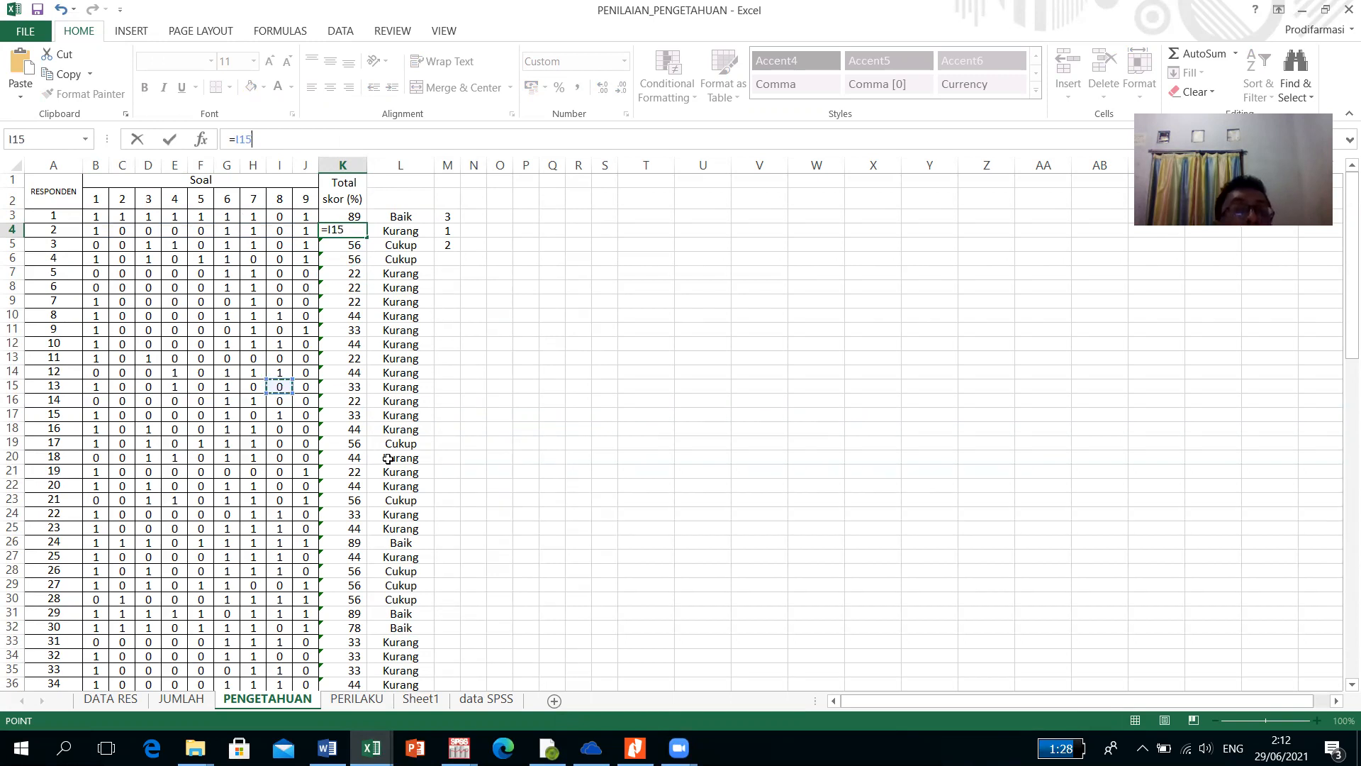
{"action": "left_click", "coordinate": [401, 467]}
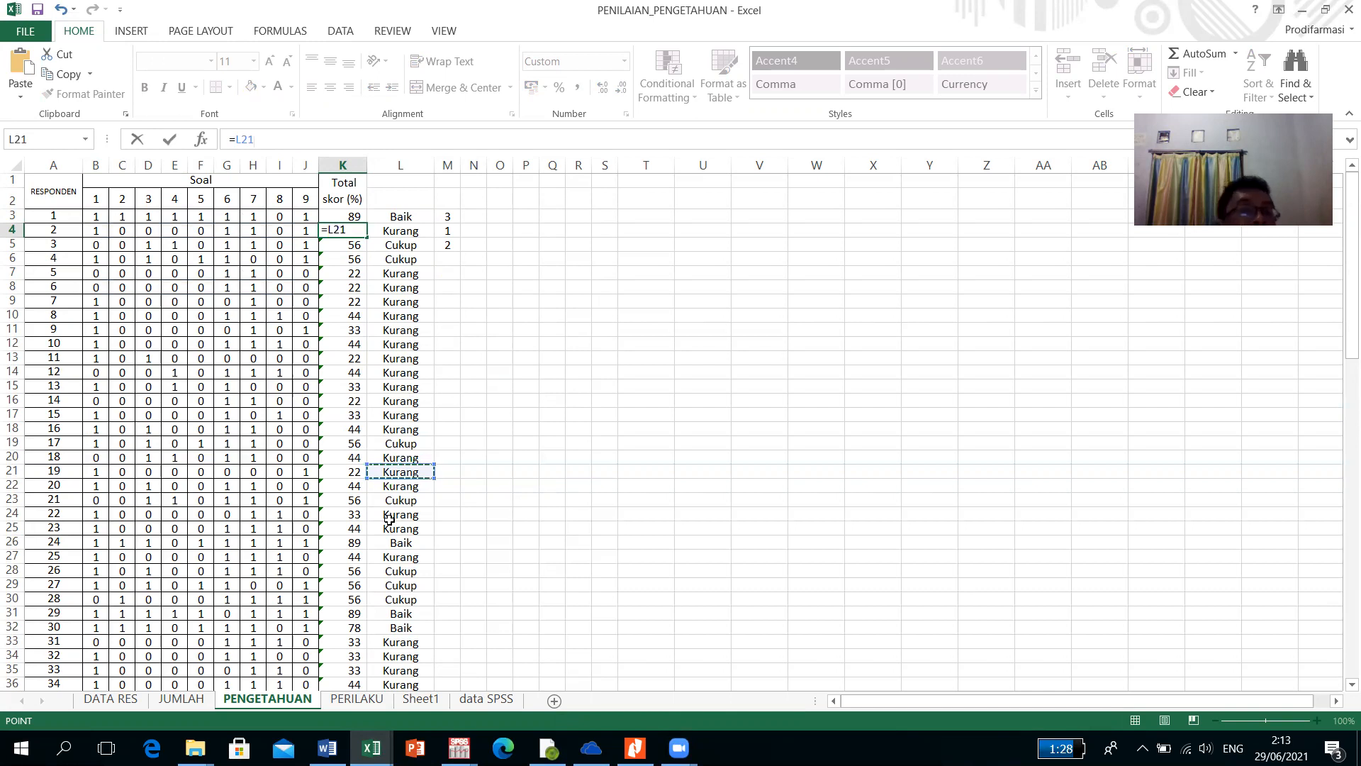
{"action": "left_click", "coordinate": [349, 687]}
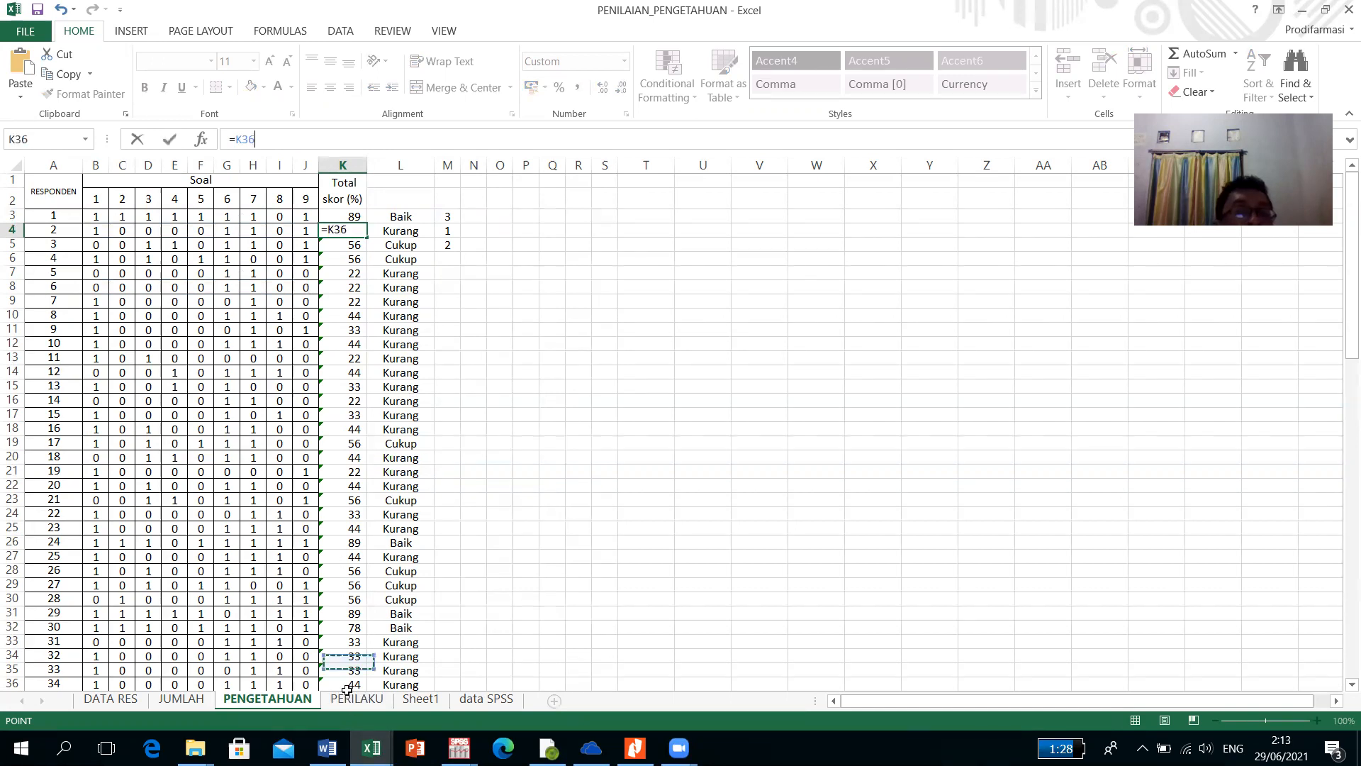
{"action": "left_click", "coordinate": [354, 699]}
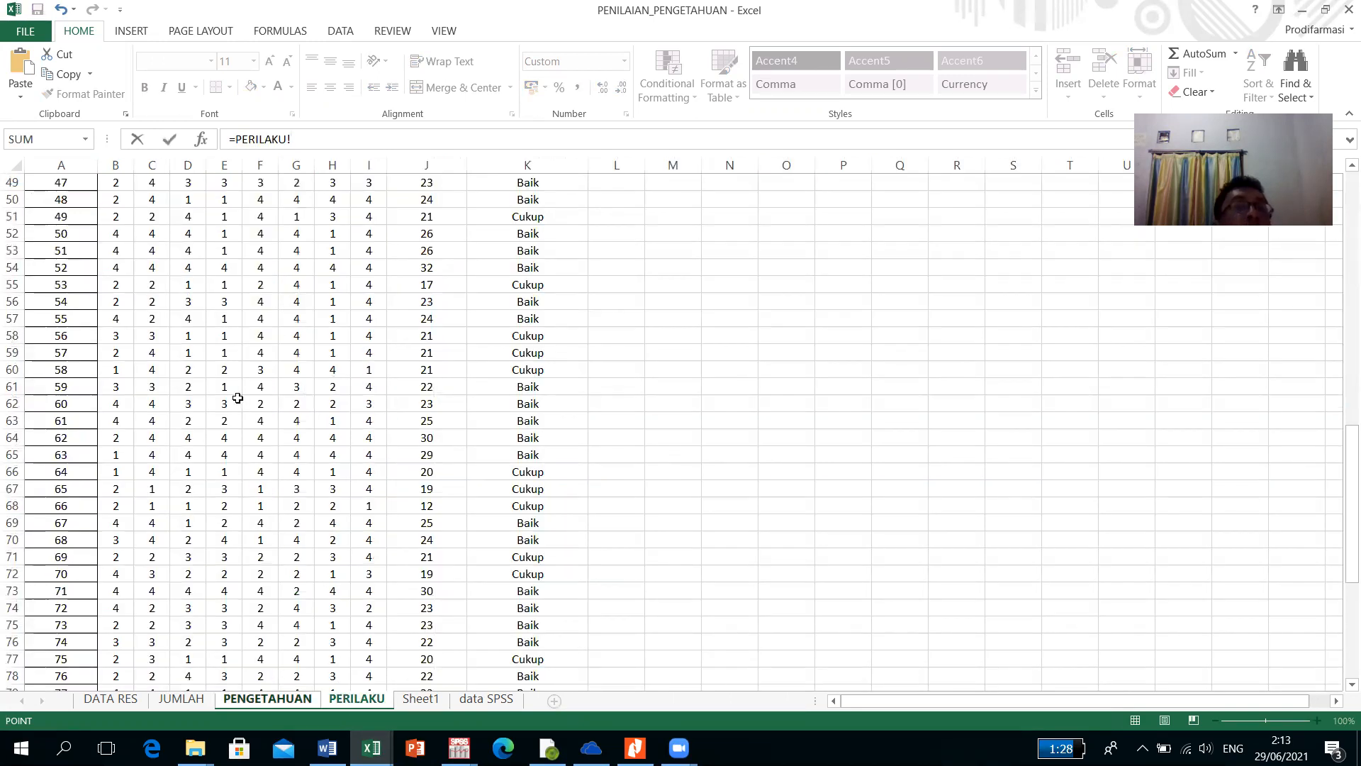
{"action": "left_click", "coordinate": [222, 267]}
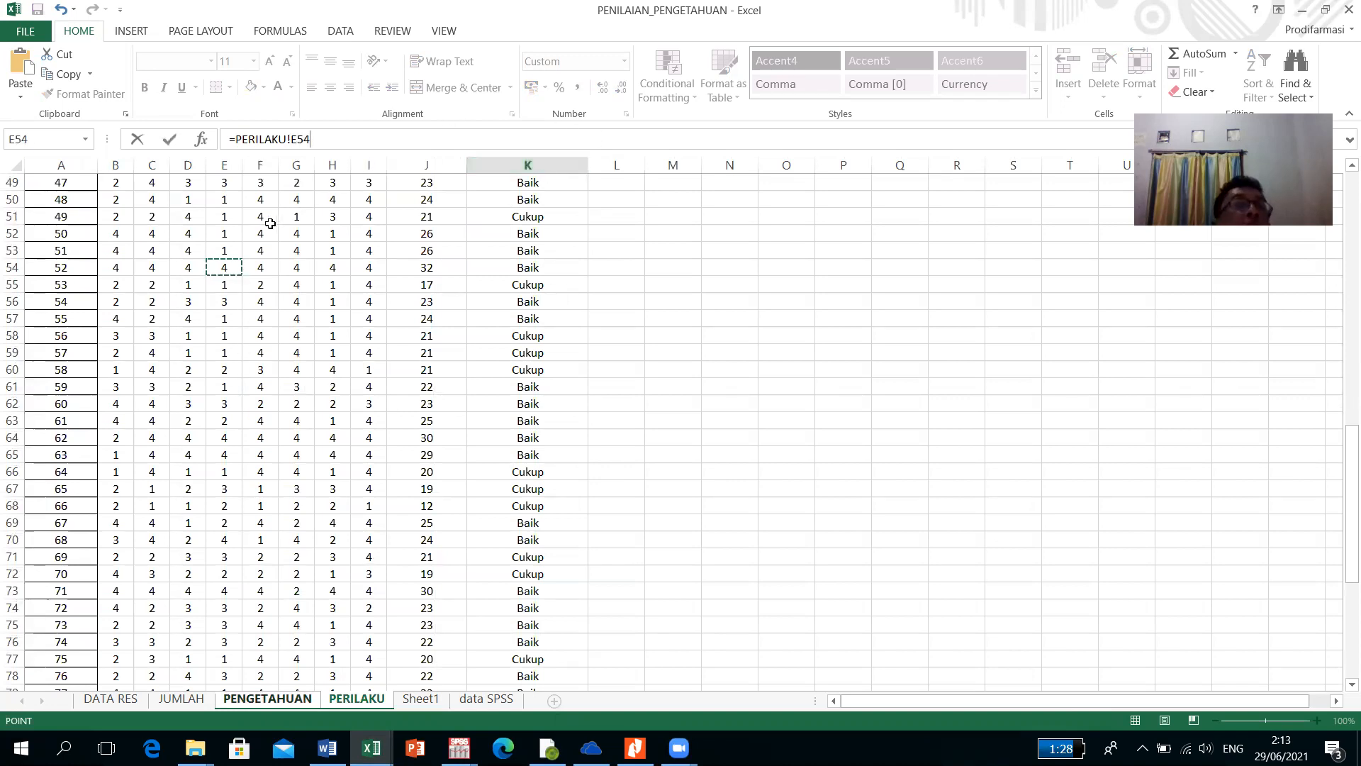
{"action": "left_click", "coordinate": [70, 199]}
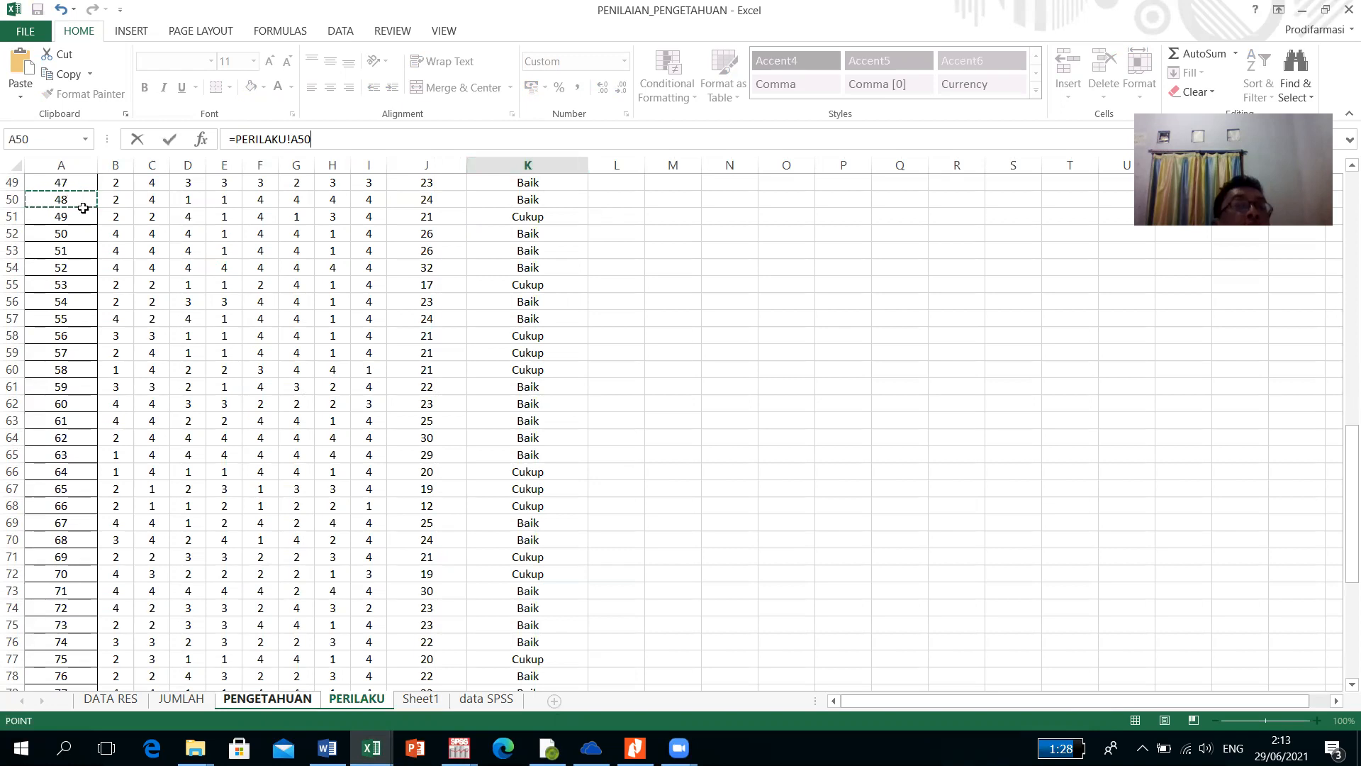
{"action": "key", "text": "Escape"}
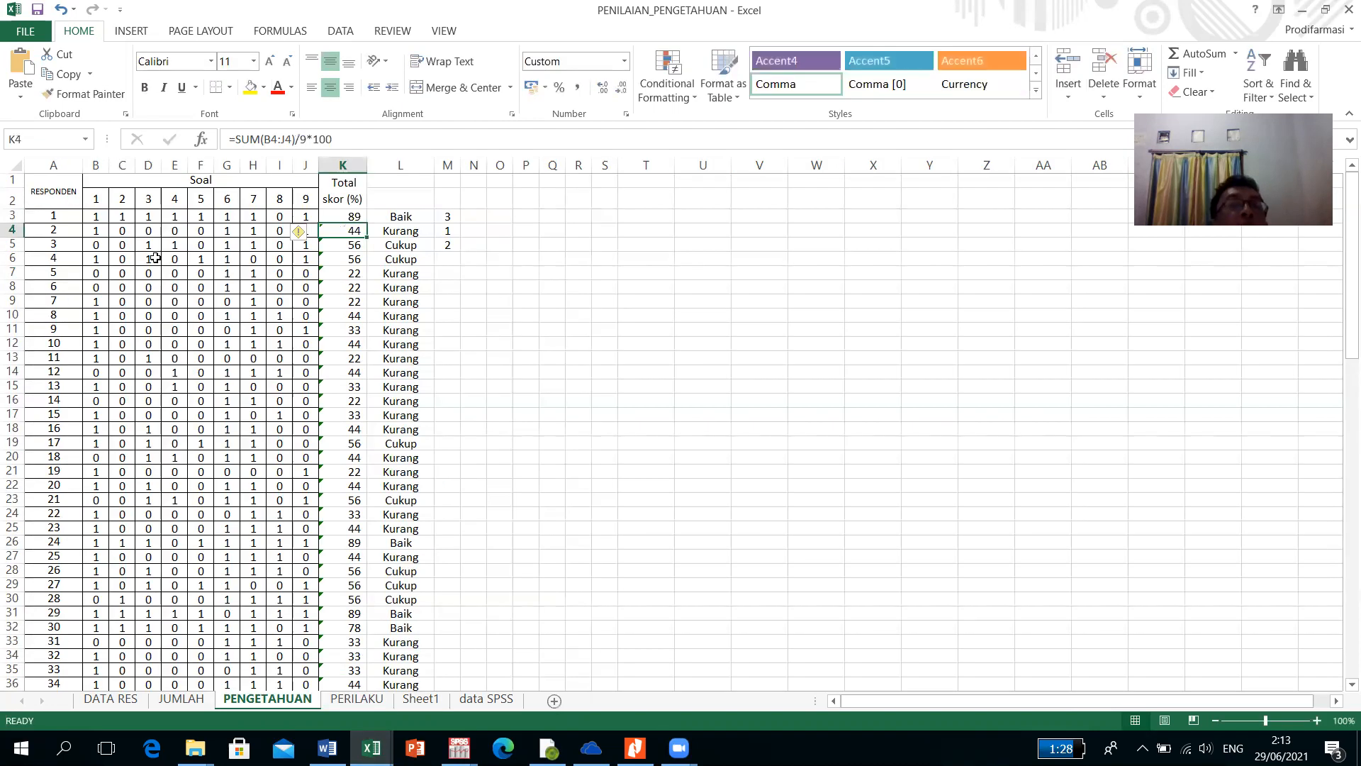
Step: Review the respondent list and respondent 1's scores for the eight behaviour questions on the PERILAKU sheet
{"action": "left_click", "coordinate": [358, 700]}
{"action": "left_click", "coordinate": [152, 363]}
{"action": "scroll", "coordinate": [154, 348], "scroll_direction": "up", "scroll_amount": 3}
{"action": "scroll", "coordinate": [154, 347], "scroll_direction": "up", "scroll_amount": 13}
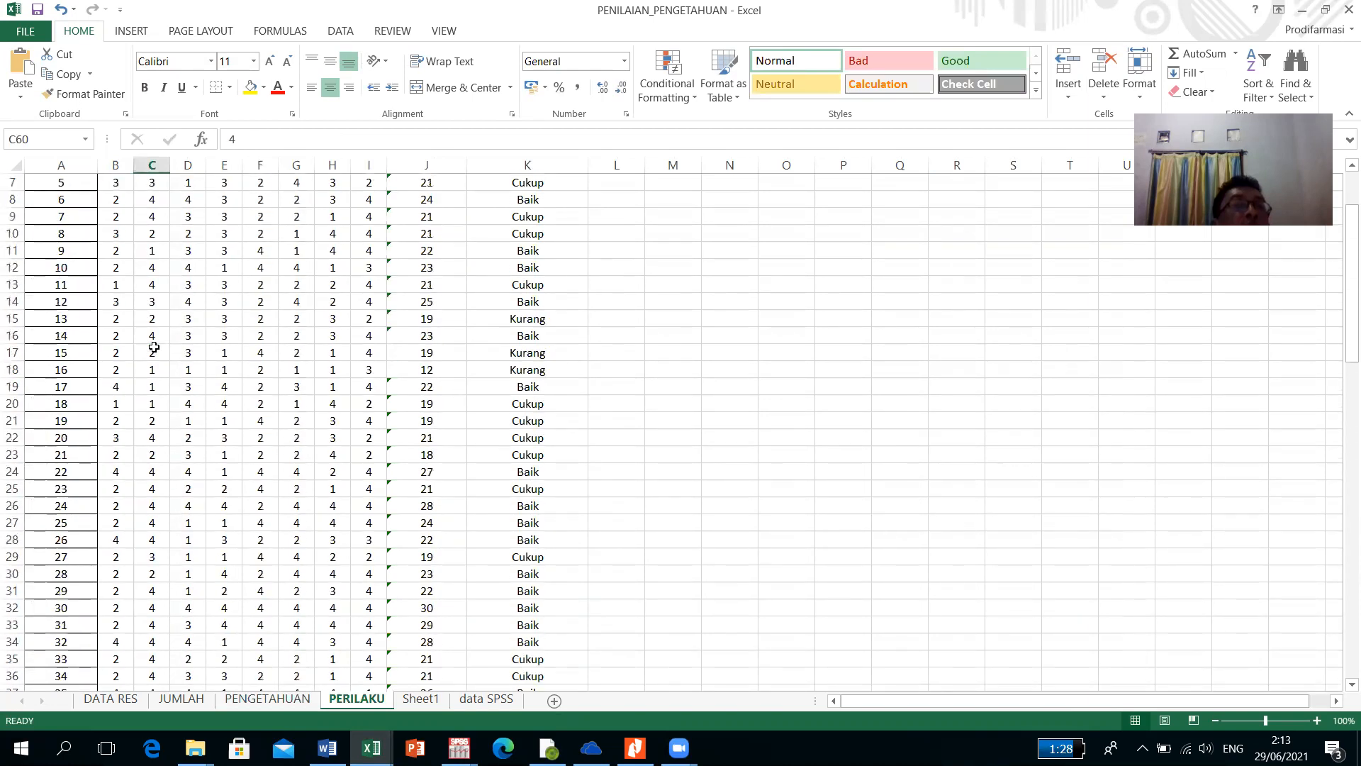
{"action": "left_click", "coordinate": [64, 218]}
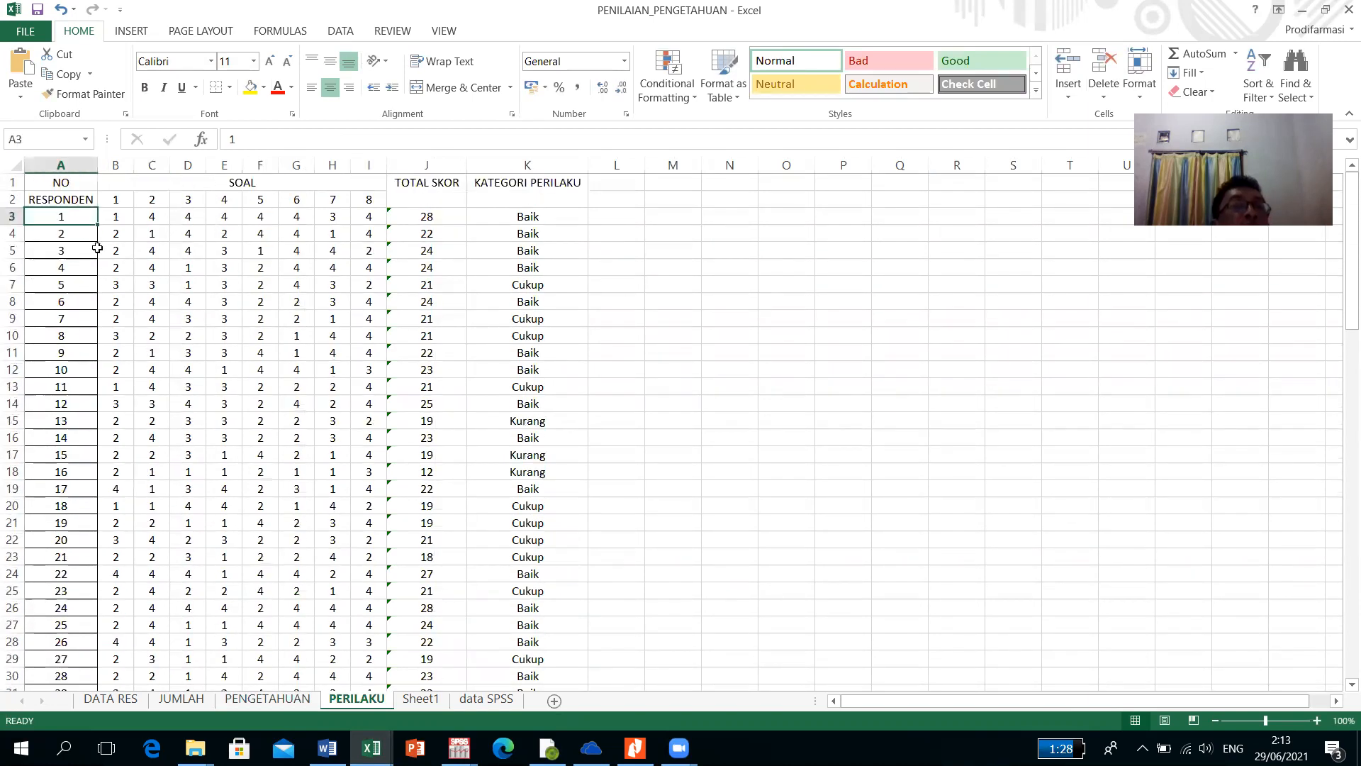
{"action": "scroll", "coordinate": [54, 368], "scroll_direction": "down", "scroll_amount": 4}
{"action": "scroll", "coordinate": [54, 369], "scroll_direction": "down", "scroll_amount": 2}
{"action": "scroll", "coordinate": [54, 369], "scroll_direction": "up", "scroll_amount": 6}
{"action": "left_click", "coordinate": [368, 216]}
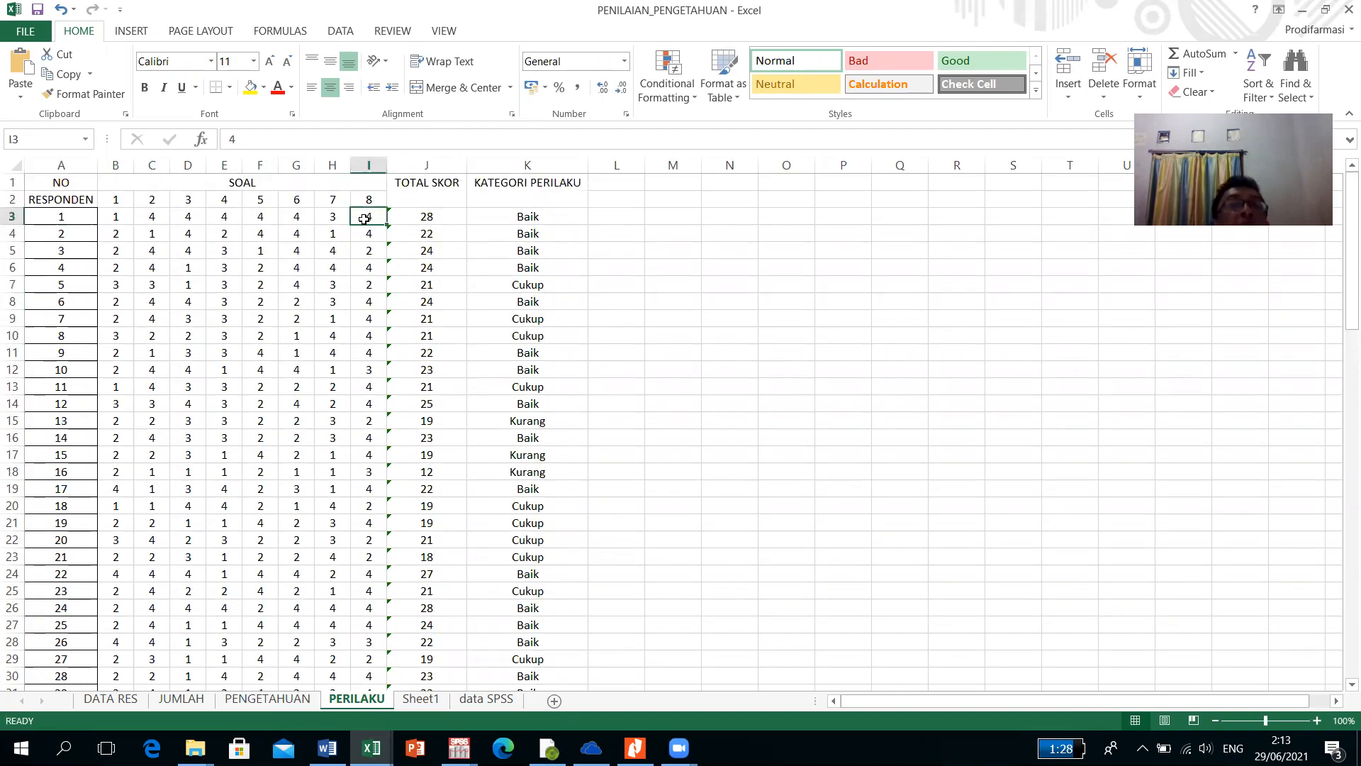
{"action": "left_click", "coordinate": [117, 219]}
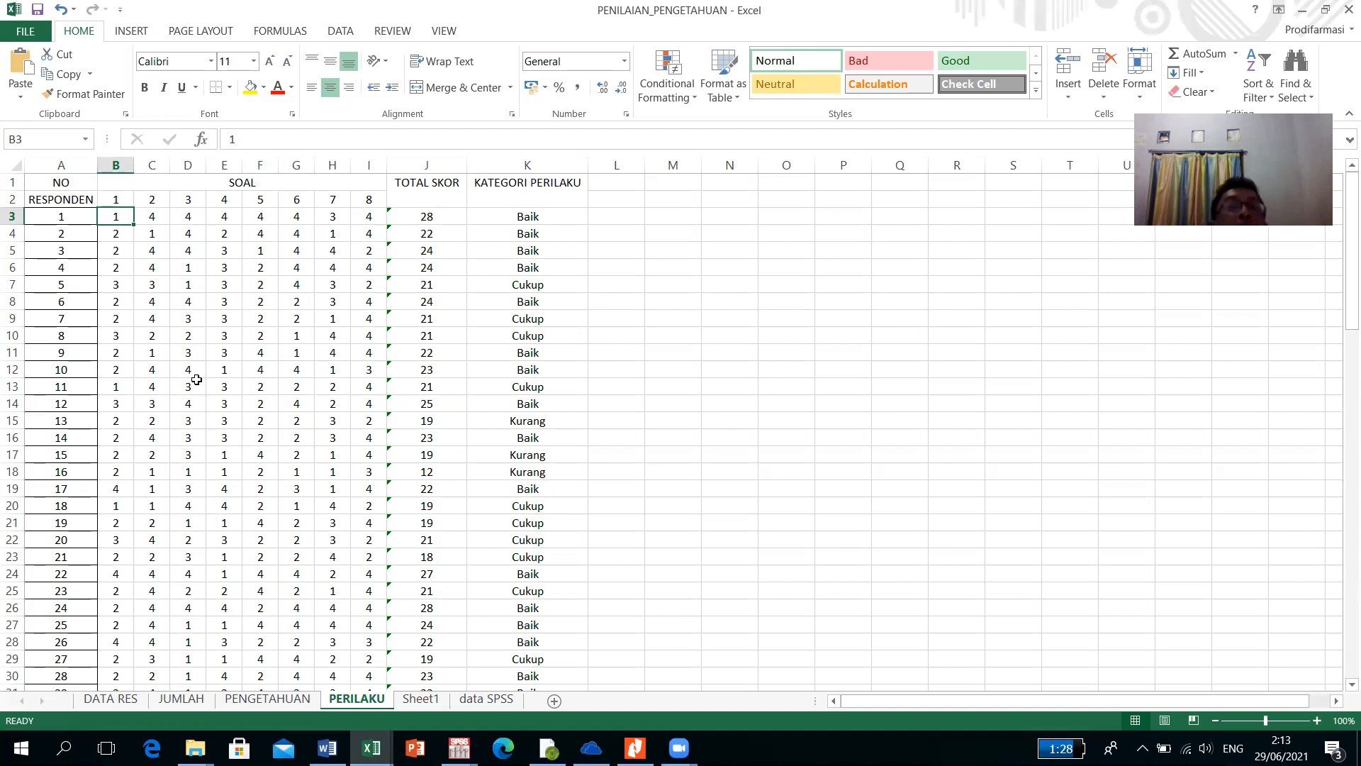
Step: Inspect the TOTAL SKOR sum formulas in column J for several respondents on the PERILAKU sheet
{"action": "left_click", "coordinate": [434, 213]}
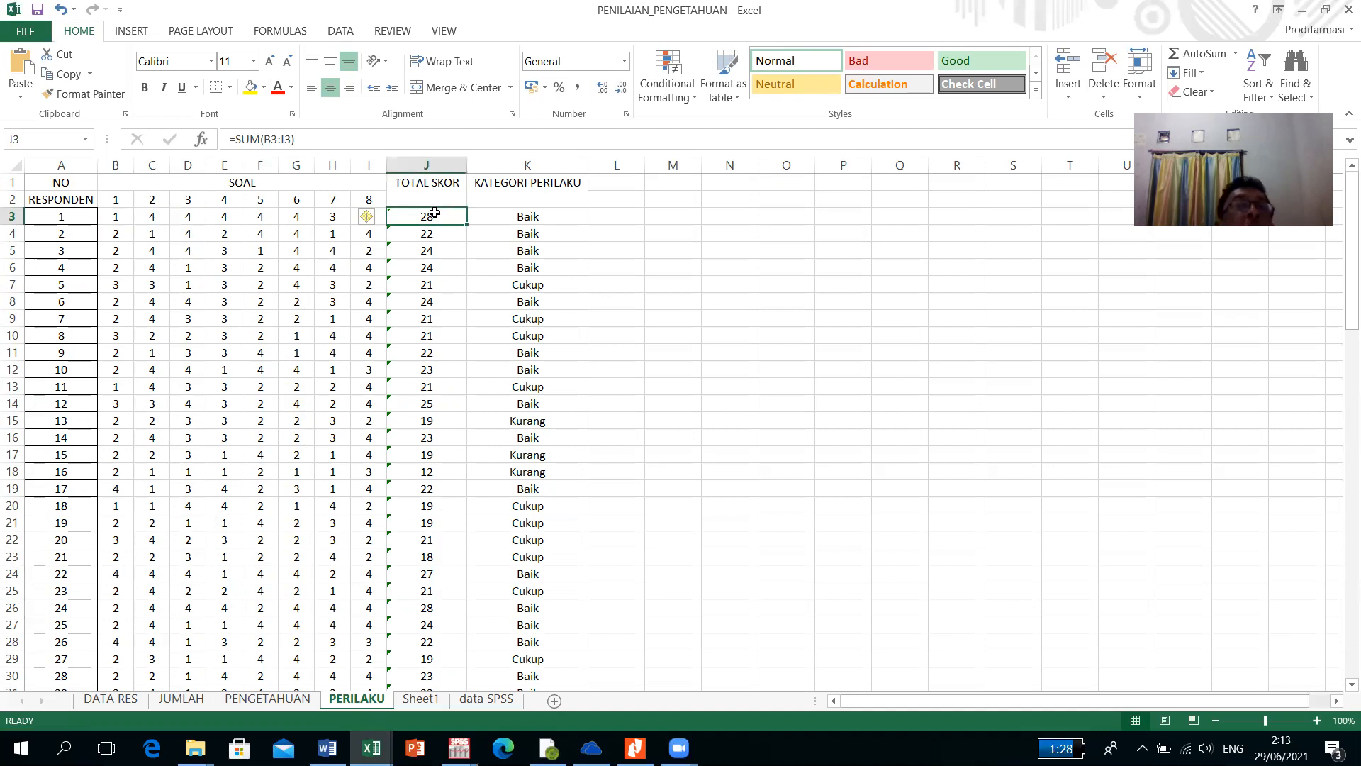
{"action": "left_click", "coordinate": [433, 234]}
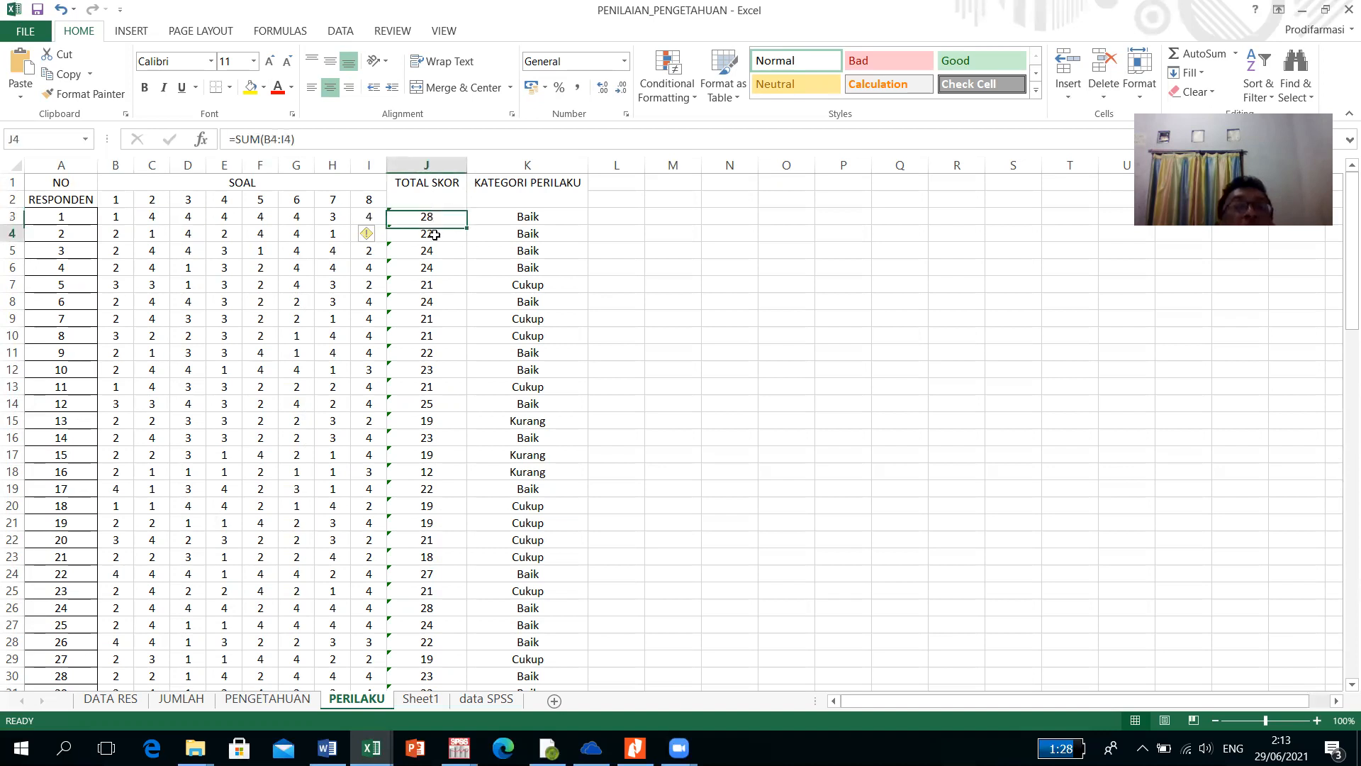
{"action": "left_click", "coordinate": [429, 268]}
{"action": "left_click", "coordinate": [428, 298]}
{"action": "left_click", "coordinate": [428, 369]}
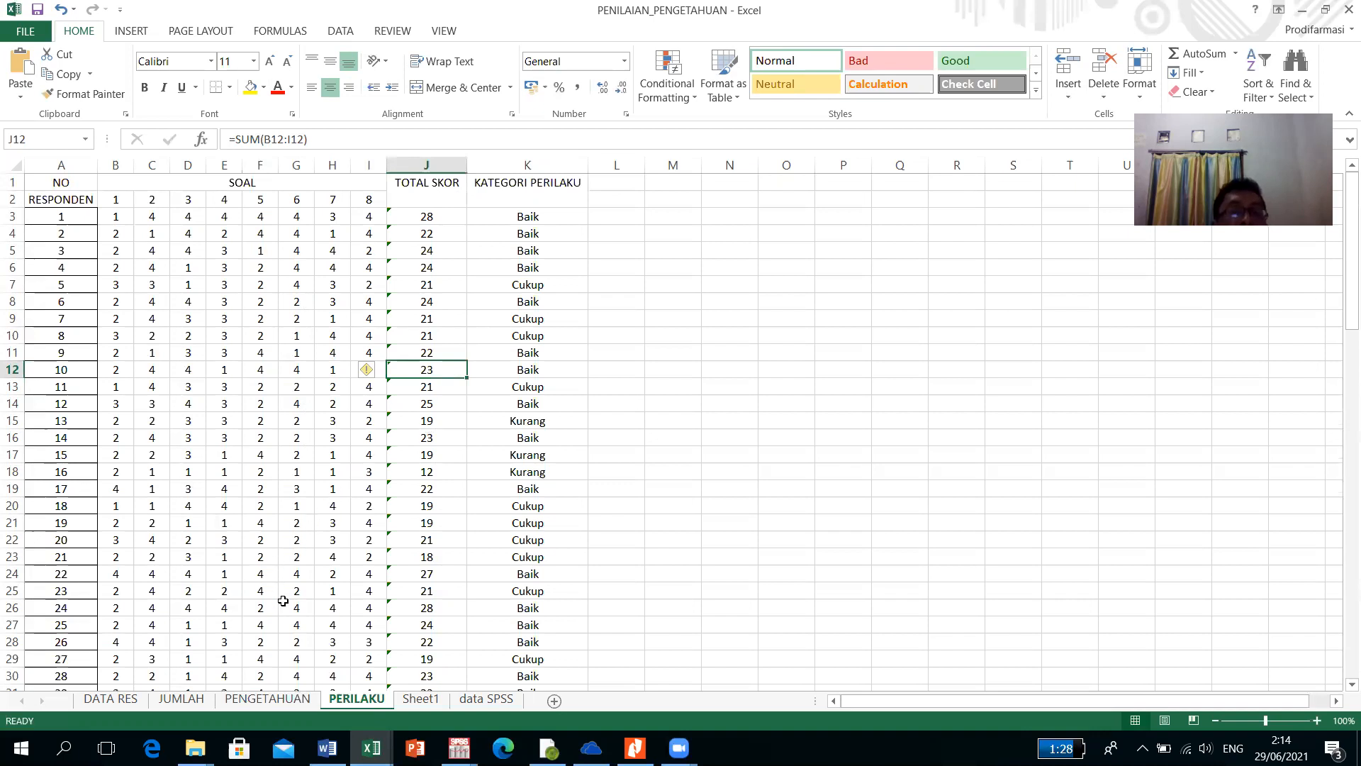
Step: Read the Keterangan legend on the data SPSS sheet for the knowledge, gender, age, education and occupation codes
{"action": "left_click", "coordinate": [474, 699]}
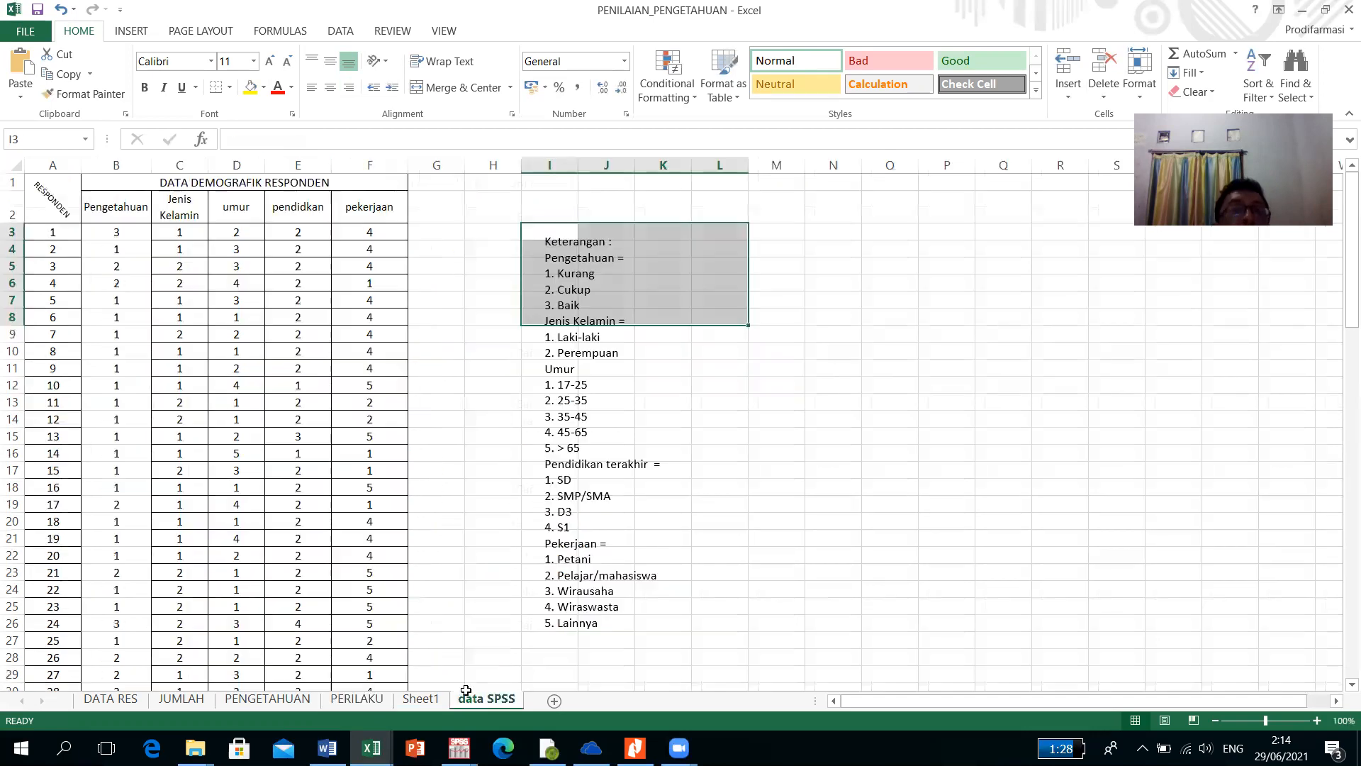
{"action": "left_click", "coordinate": [483, 540]}
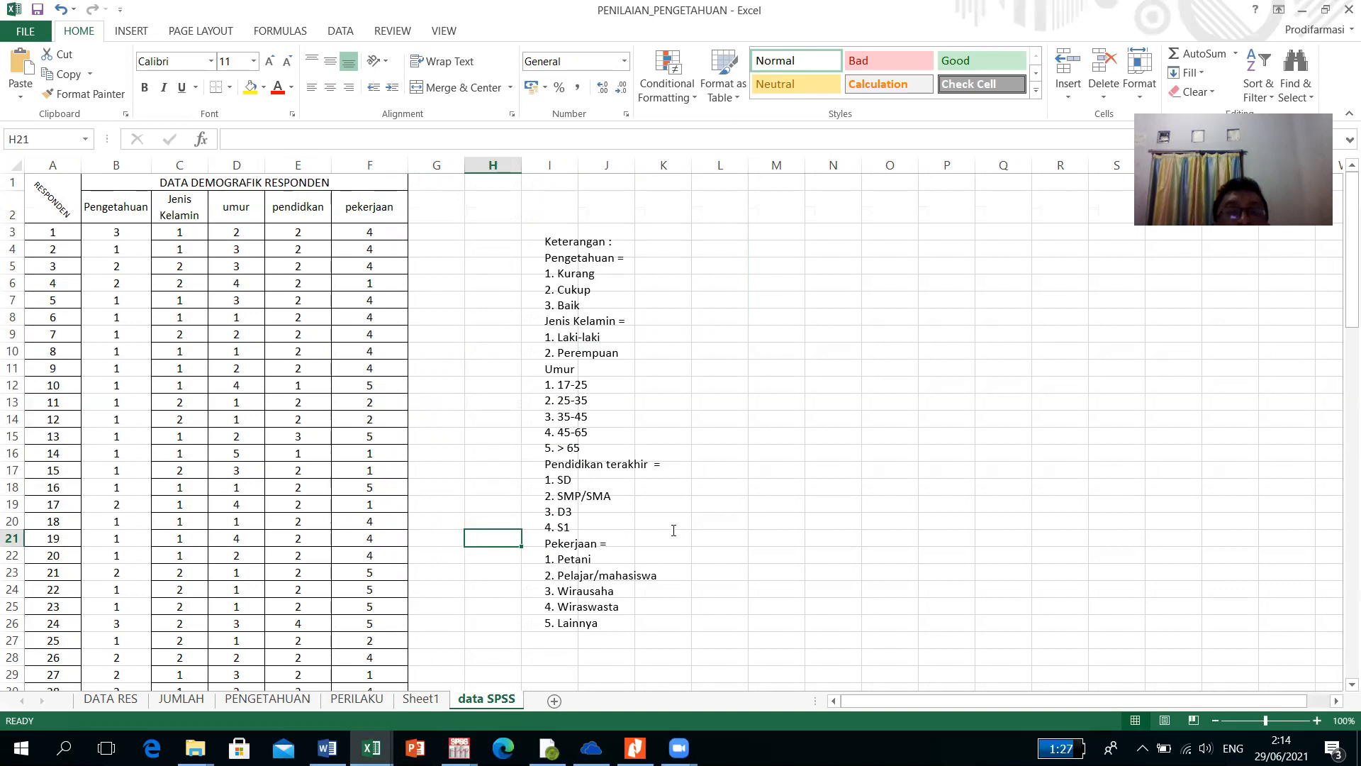
{"action": "left_click", "coordinate": [477, 226]}
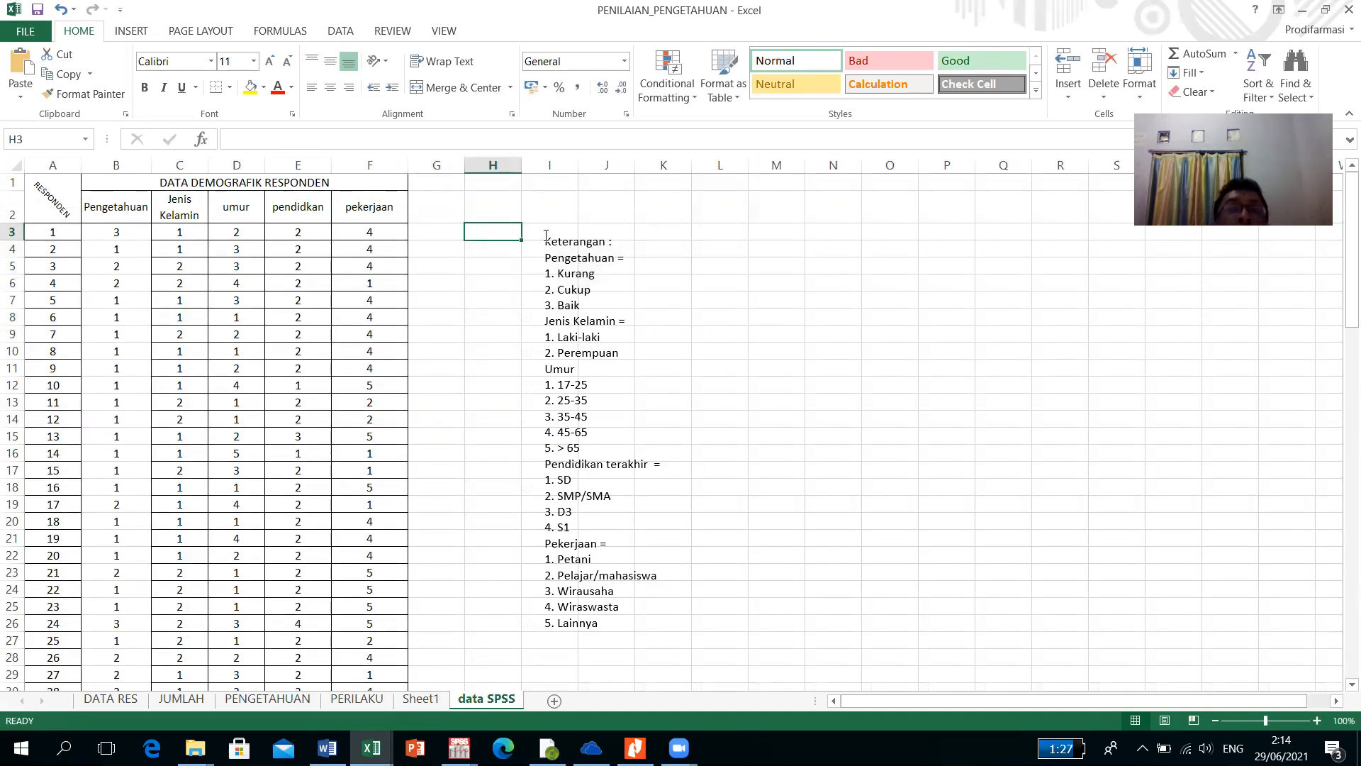
{"action": "left_click", "coordinate": [533, 387]}
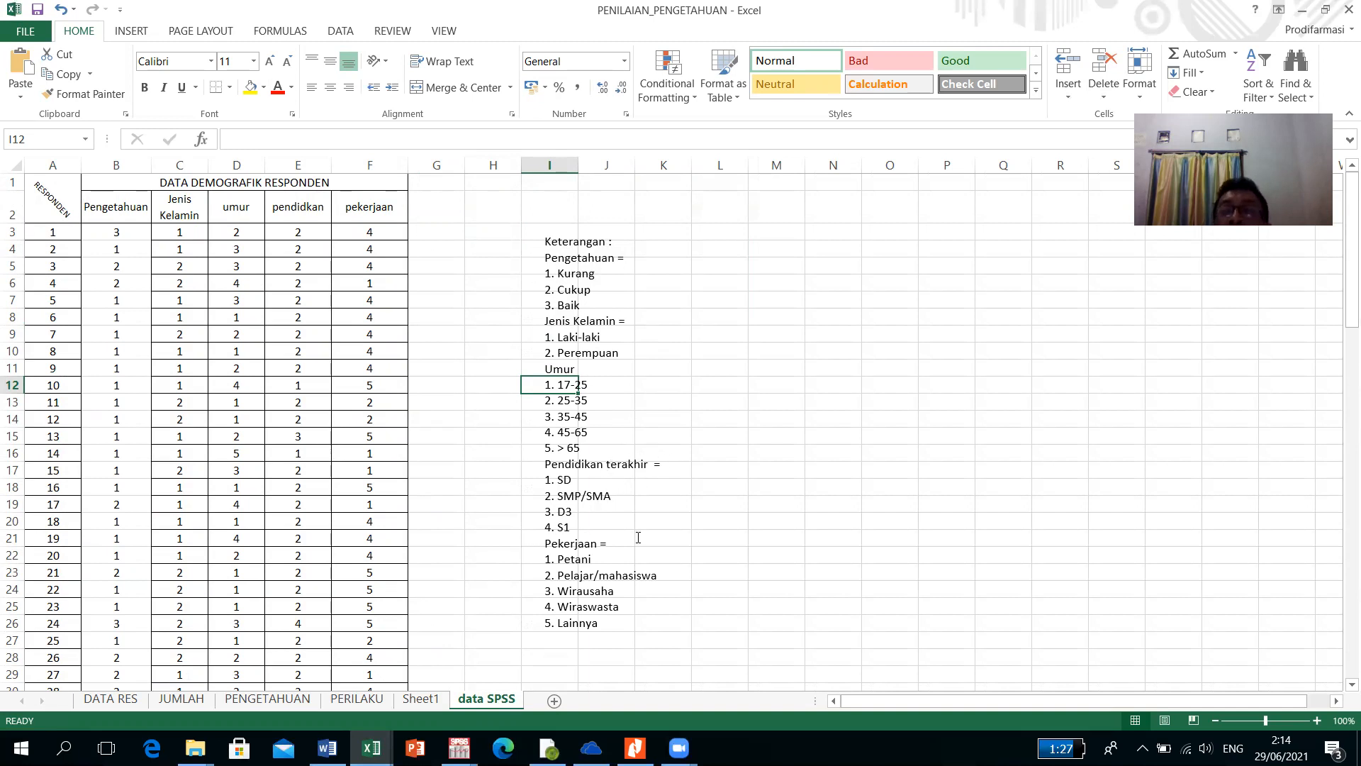
{"action": "left_click", "coordinate": [695, 504]}
{"action": "left_click", "coordinate": [660, 464]}
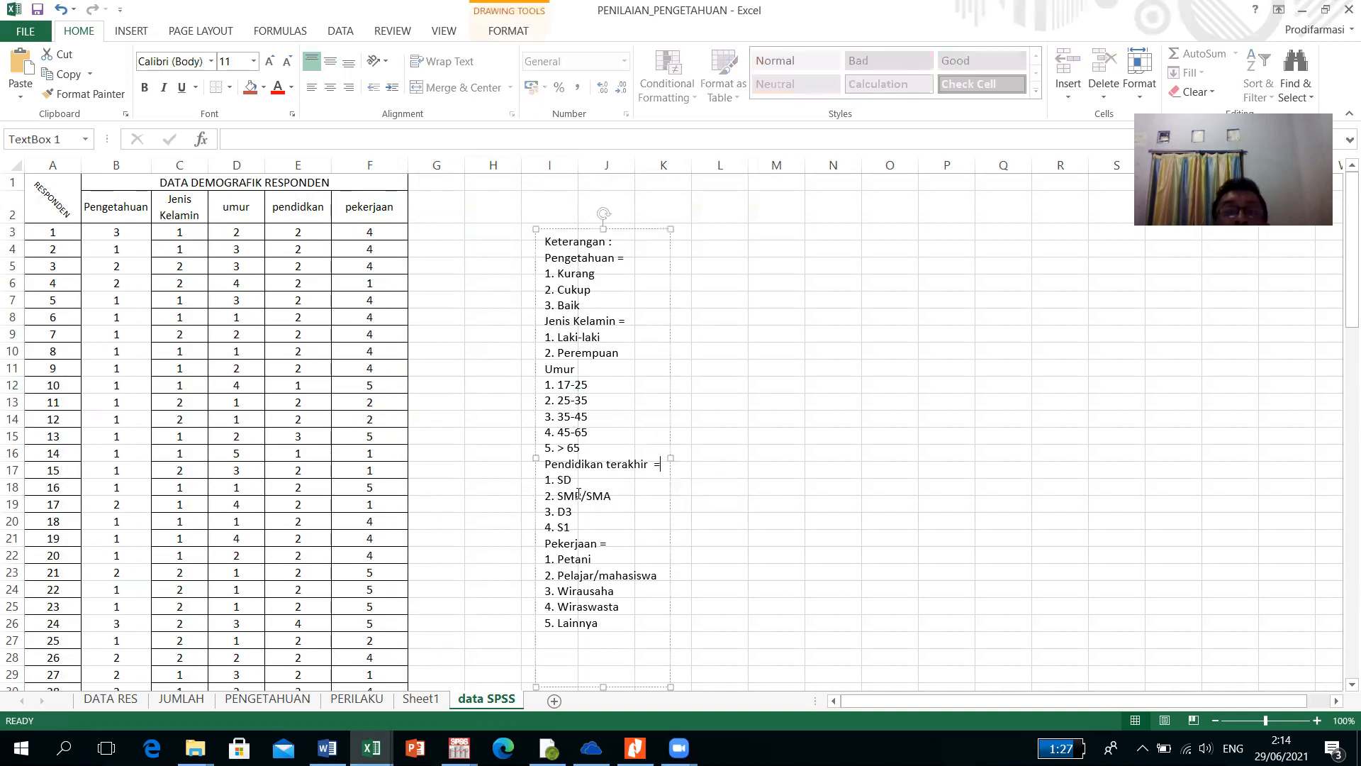
{"action": "left_click", "coordinate": [503, 429]}
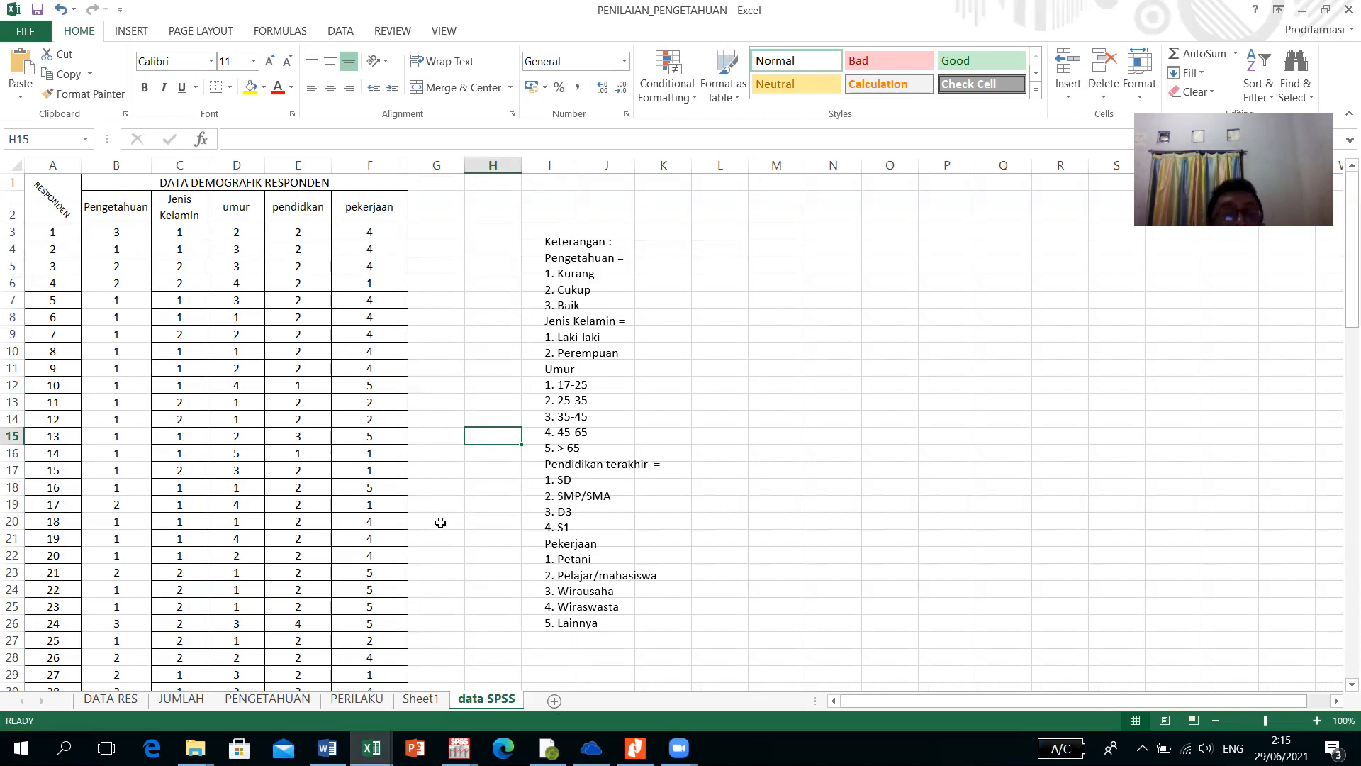
Step: Review respondent 1's codes for Pengetahuan, Jenis Kelamin, umur, pendidikan and pekerjaan in row 3
{"action": "left_click", "coordinate": [439, 494]}
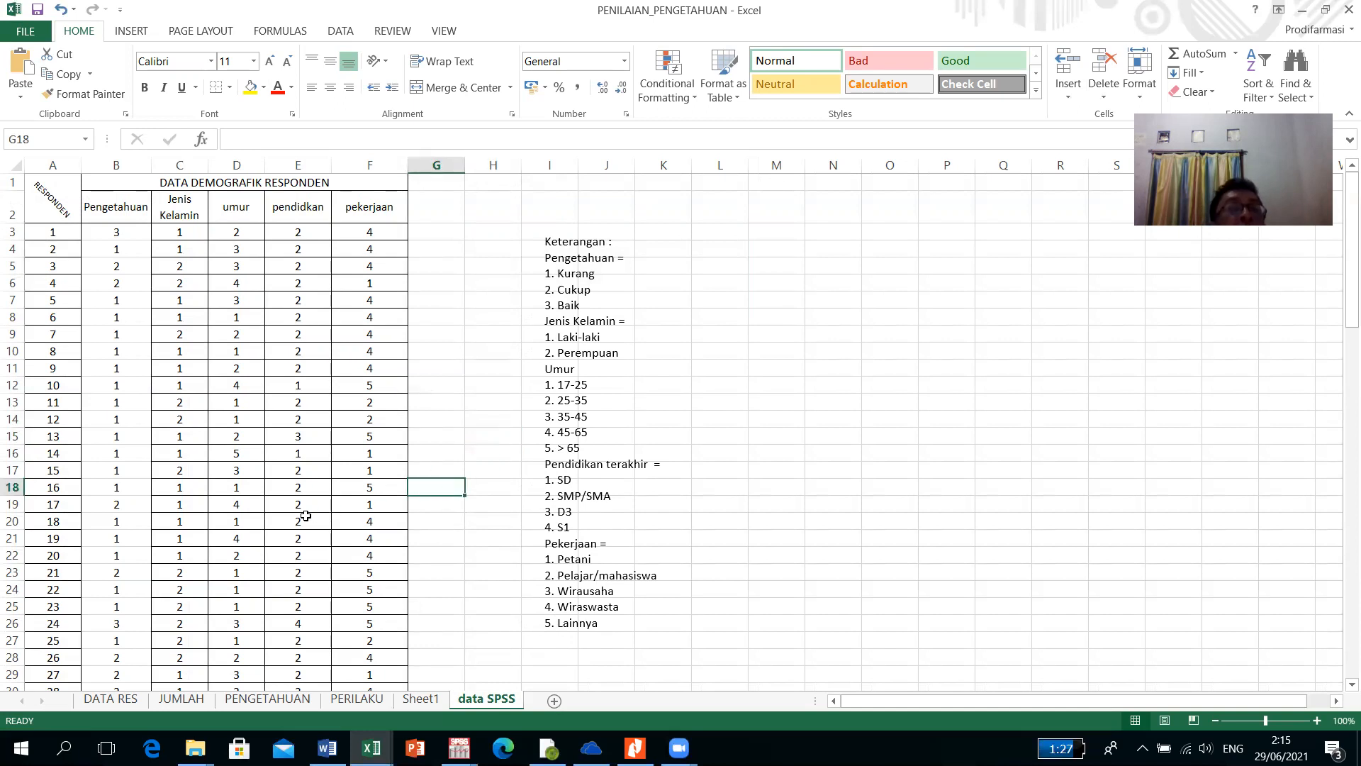
{"action": "left_click", "coordinate": [269, 471]}
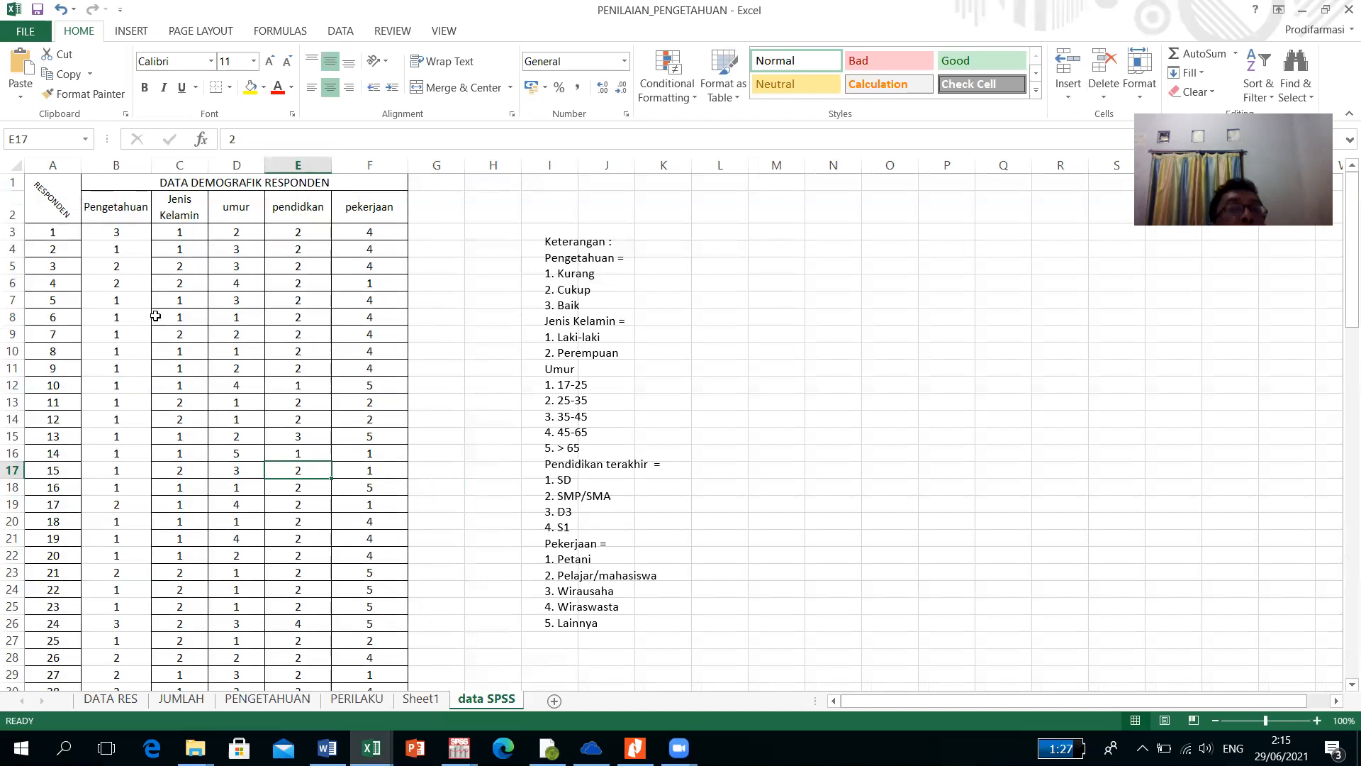
{"action": "left_click", "coordinate": [115, 233]}
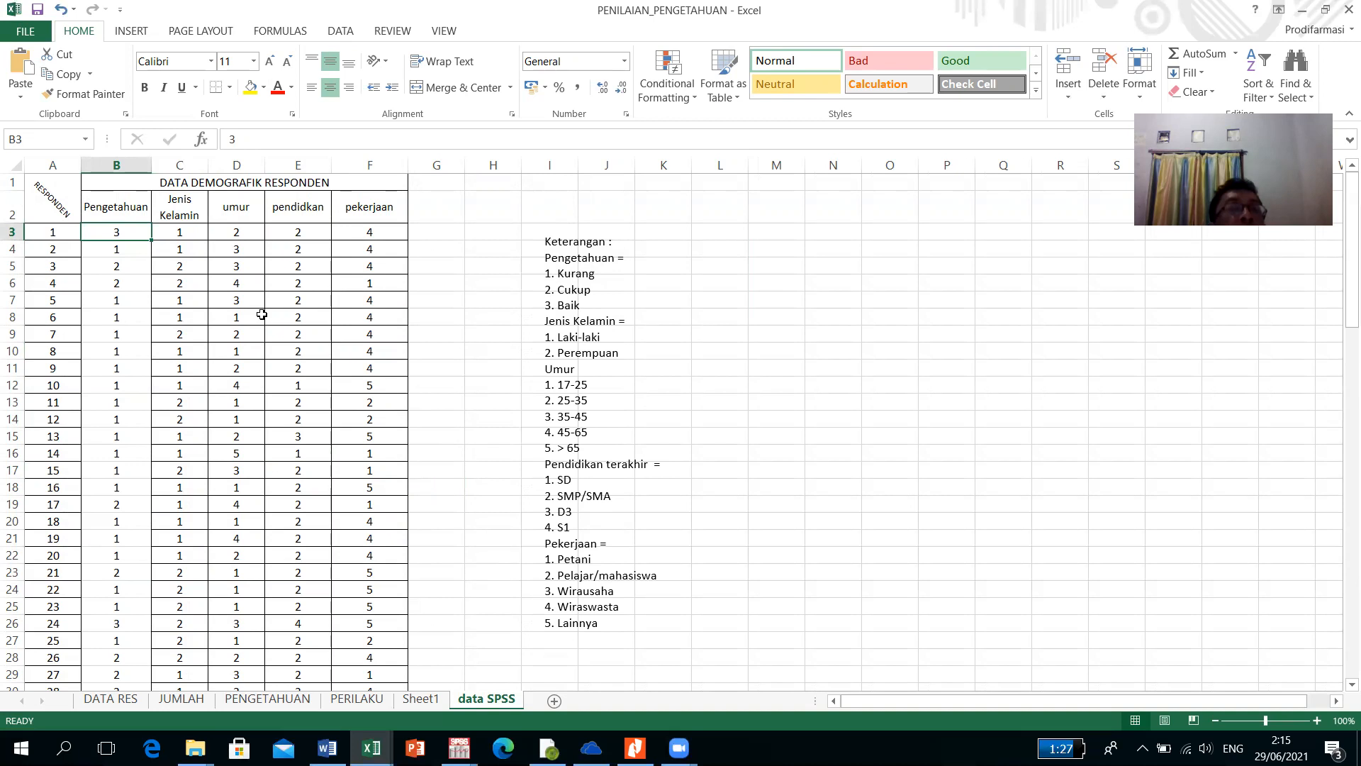
{"action": "left_click", "coordinate": [198, 239]}
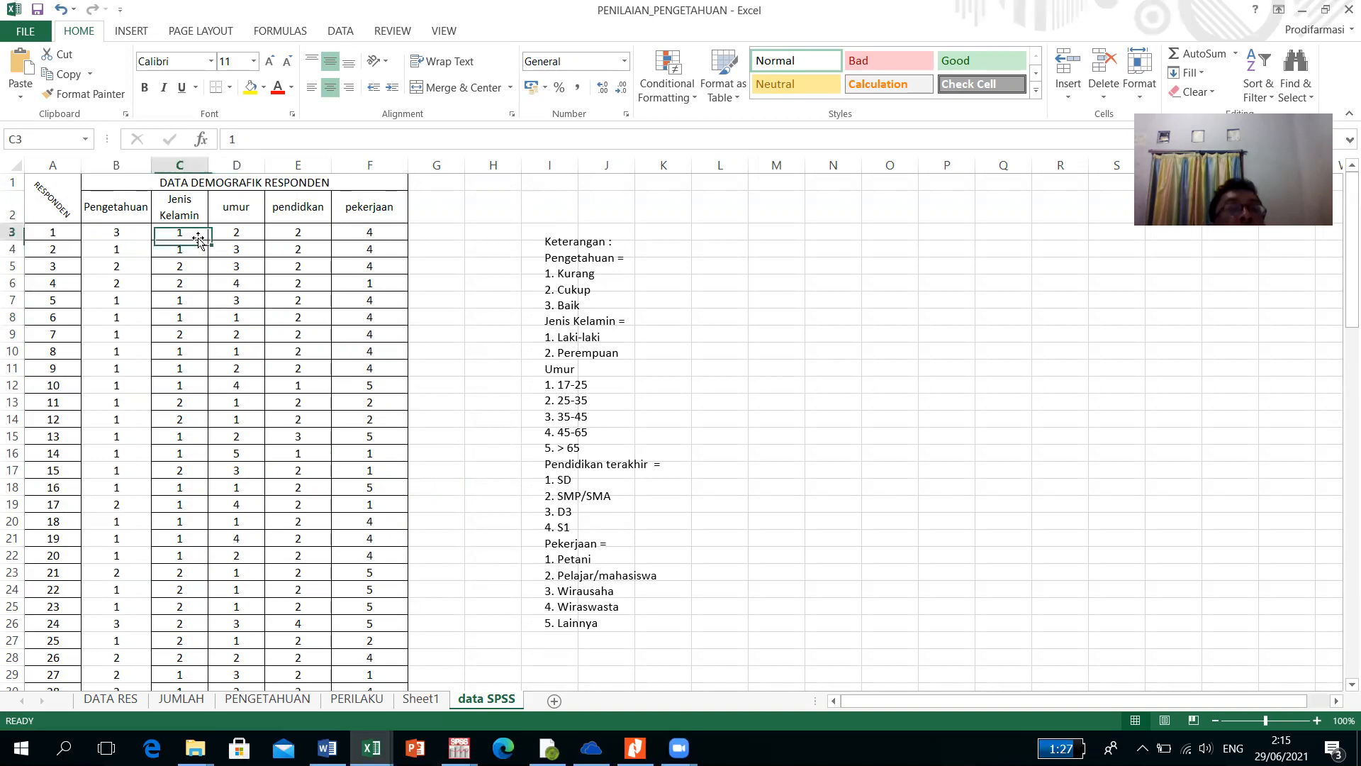
{"action": "left_click", "coordinate": [254, 239]}
{"action": "left_click", "coordinate": [317, 227]}
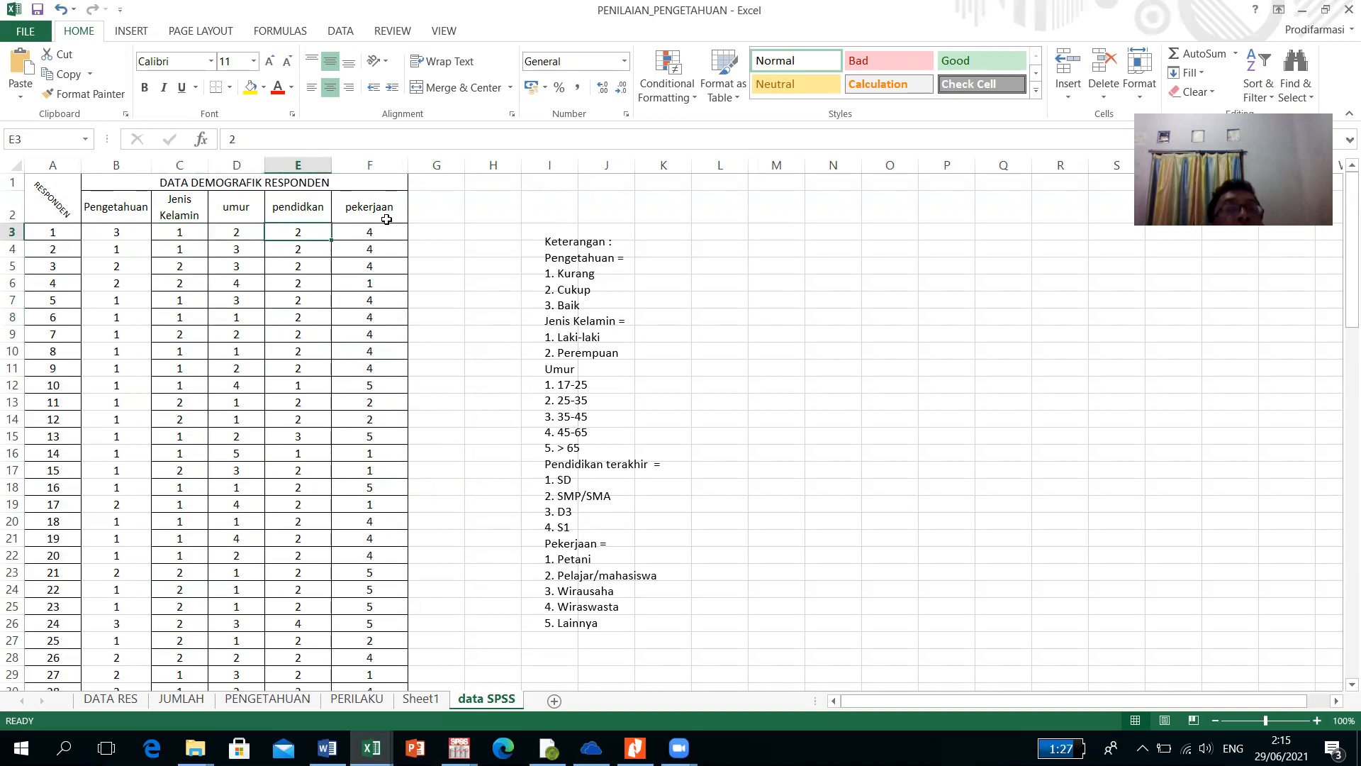
{"action": "left_click", "coordinate": [387, 227]}
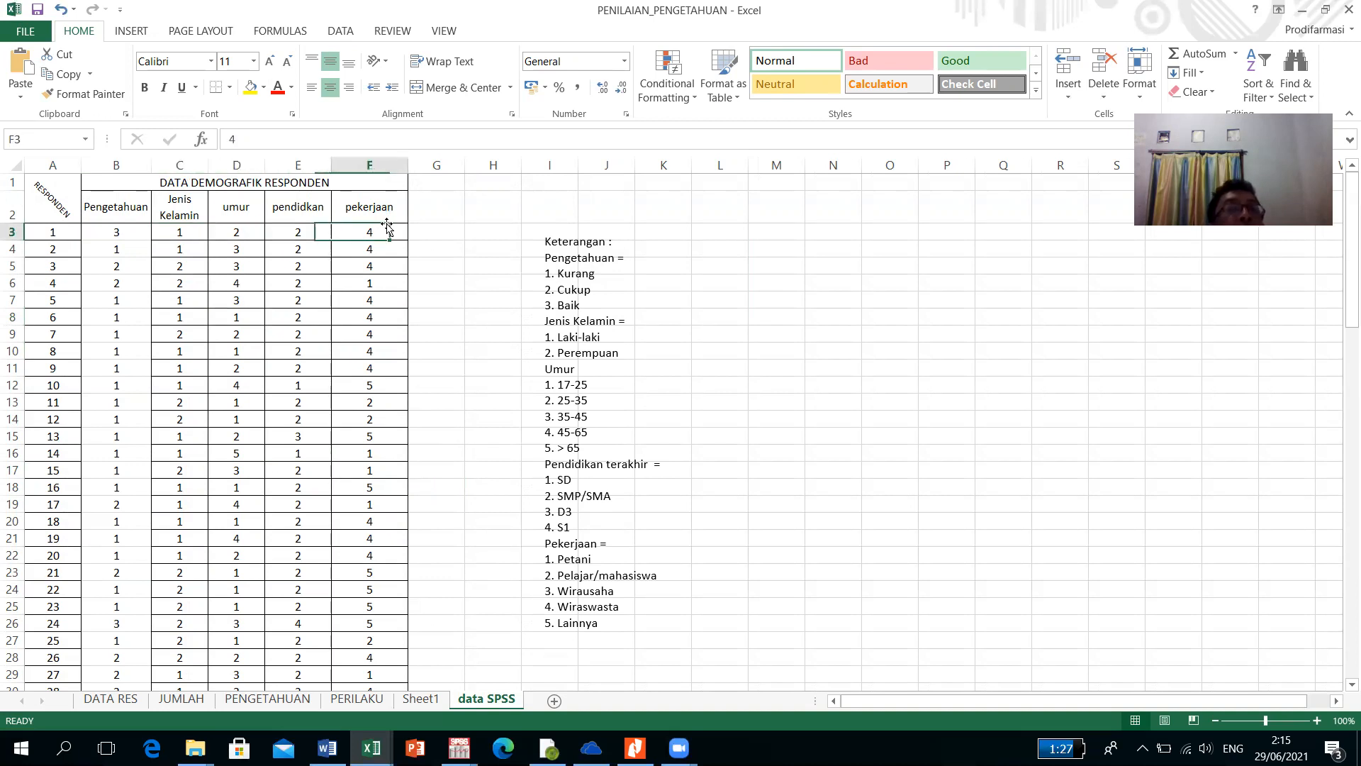
{"action": "left_click", "coordinate": [46, 237]}
{"action": "left_click", "coordinate": [340, 365]}
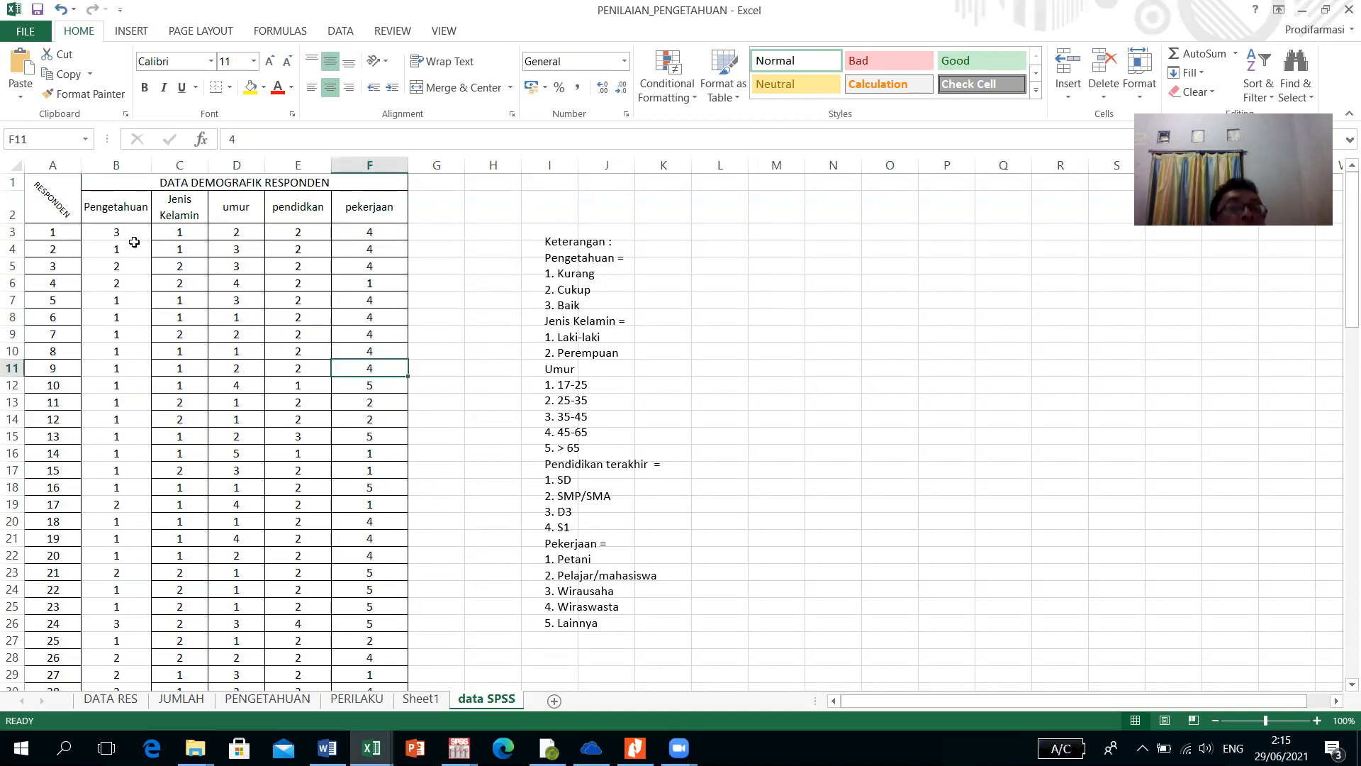
Step: Examine the Pengetahuan codes in column B from the first respondents down to row 51
{"action": "left_click", "coordinate": [130, 236]}
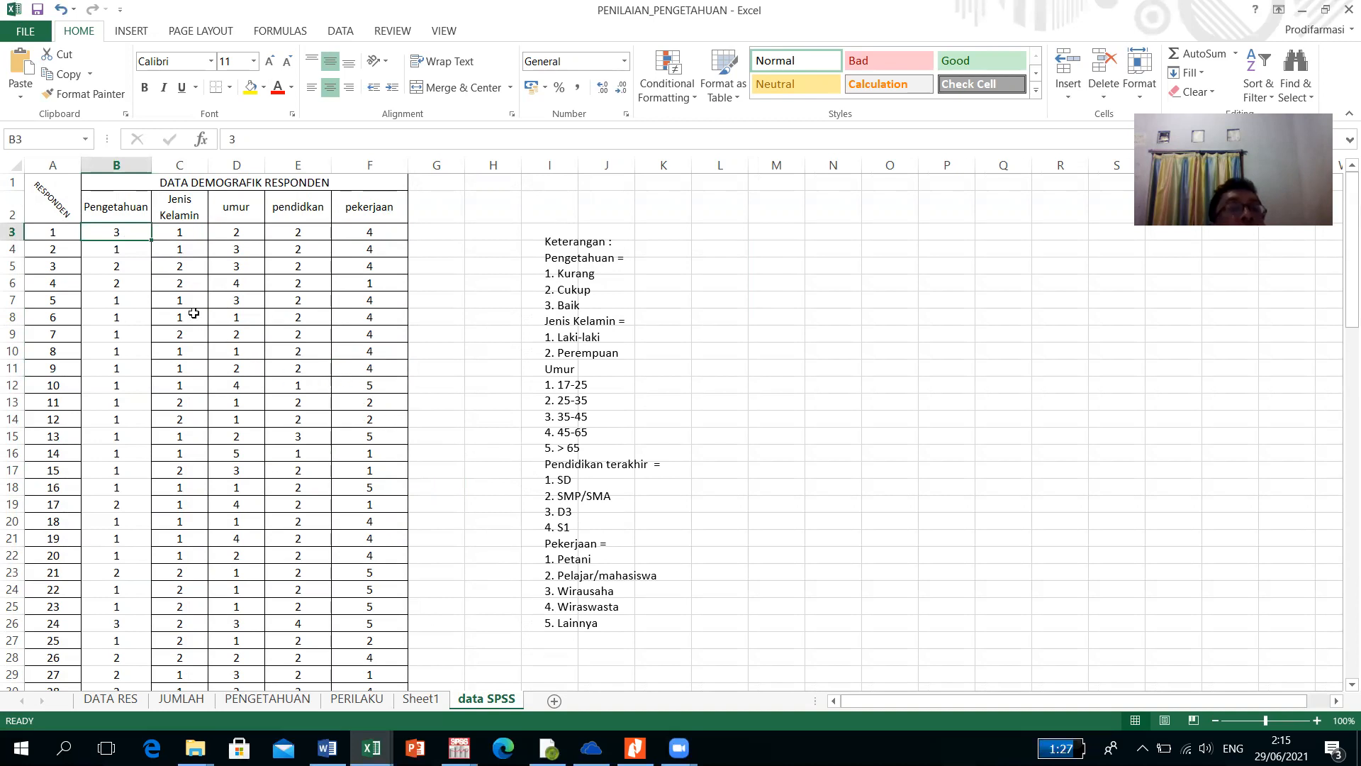
{"action": "left_click", "coordinate": [119, 247]}
{"action": "left_click", "coordinate": [116, 230]}
{"action": "left_click", "coordinate": [117, 253]}
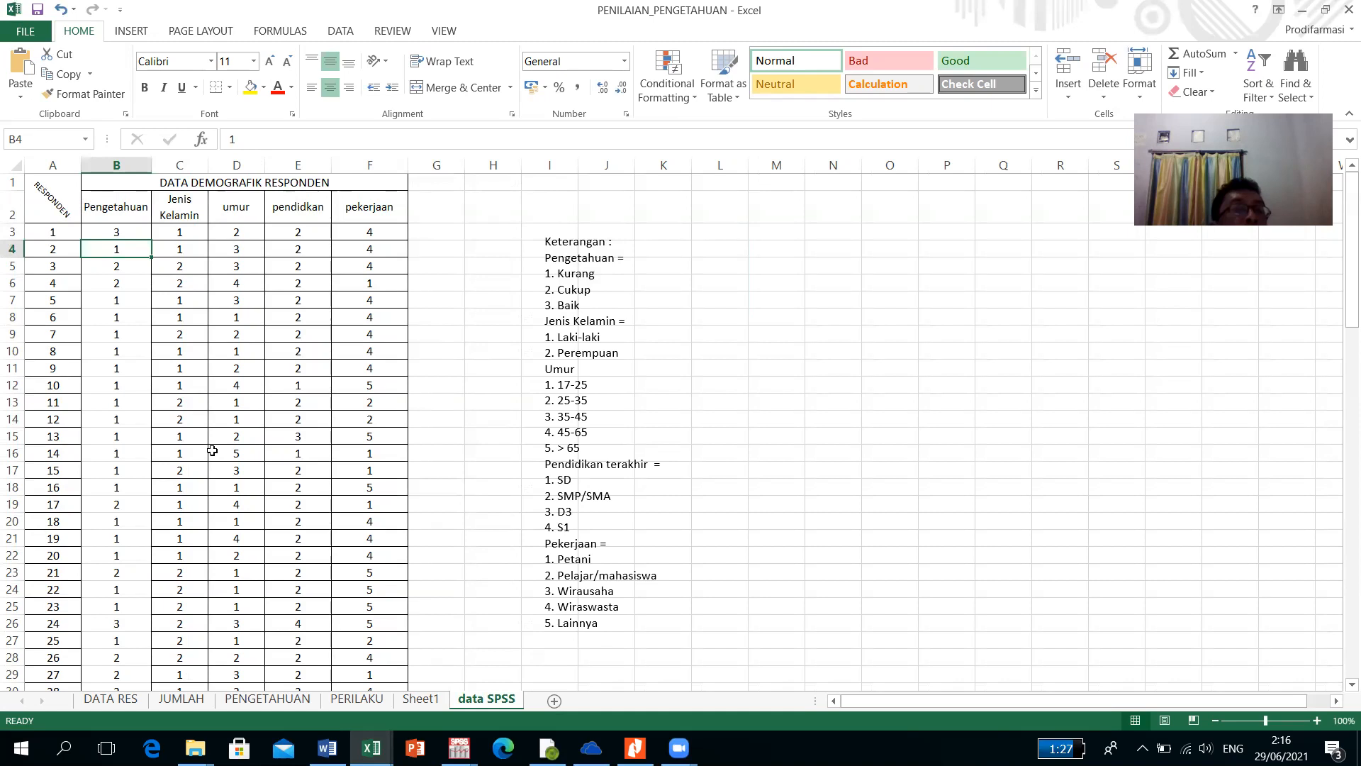
{"action": "left_click", "coordinate": [116, 267]}
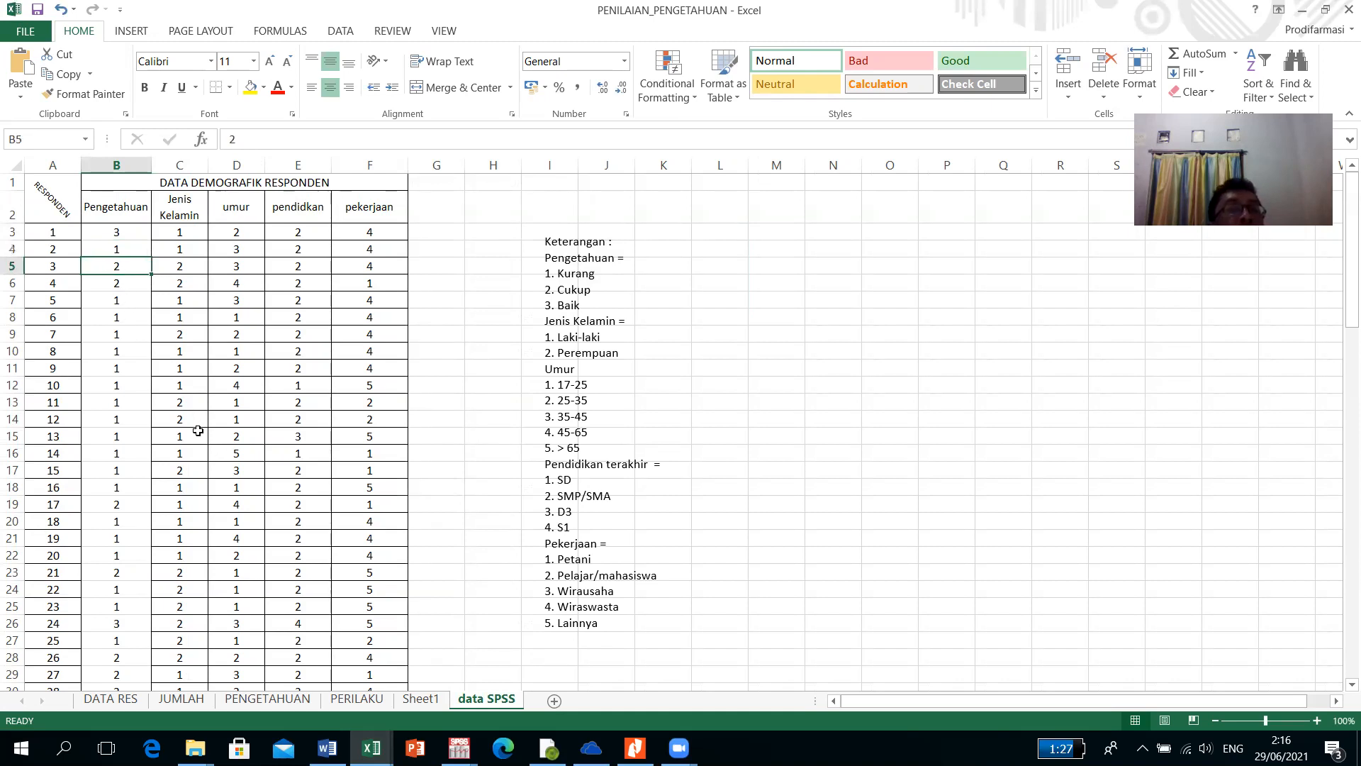
{"action": "left_click", "coordinate": [120, 402]}
{"action": "left_click", "coordinate": [131, 452]}
{"action": "left_click", "coordinate": [129, 504]}
{"action": "left_click", "coordinate": [128, 538]}
{"action": "left_click", "coordinate": [129, 584]}
{"action": "left_click", "coordinate": [129, 623]}
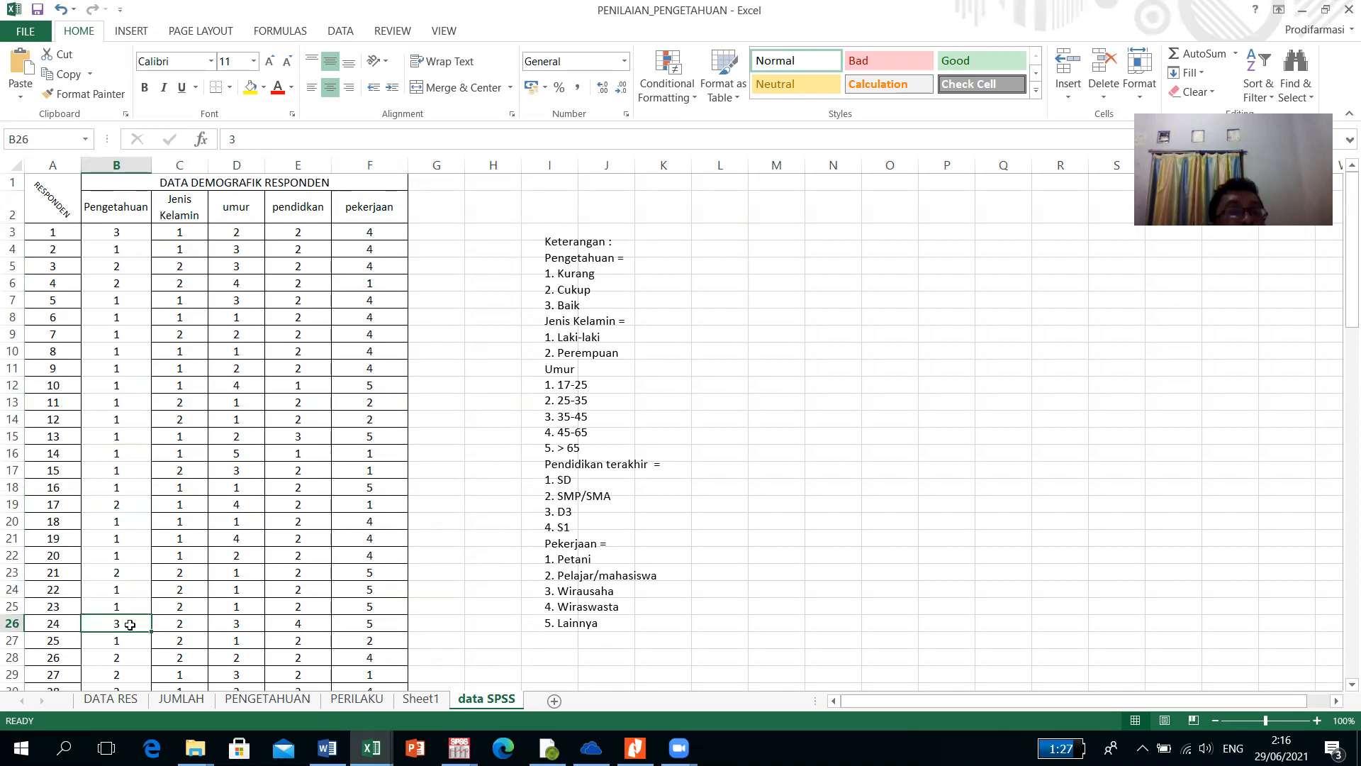
{"action": "scroll", "coordinate": [129, 624], "scroll_direction": "down", "scroll_amount": 4}
{"action": "scroll", "coordinate": [130, 624], "scroll_direction": "down", "scroll_amount": 4}
{"action": "left_click", "coordinate": [126, 625]}
{"action": "scroll", "coordinate": [124, 627], "scroll_direction": "up", "scroll_amount": 2}
{"action": "scroll", "coordinate": [124, 628], "scroll_direction": "up", "scroll_amount": 6}
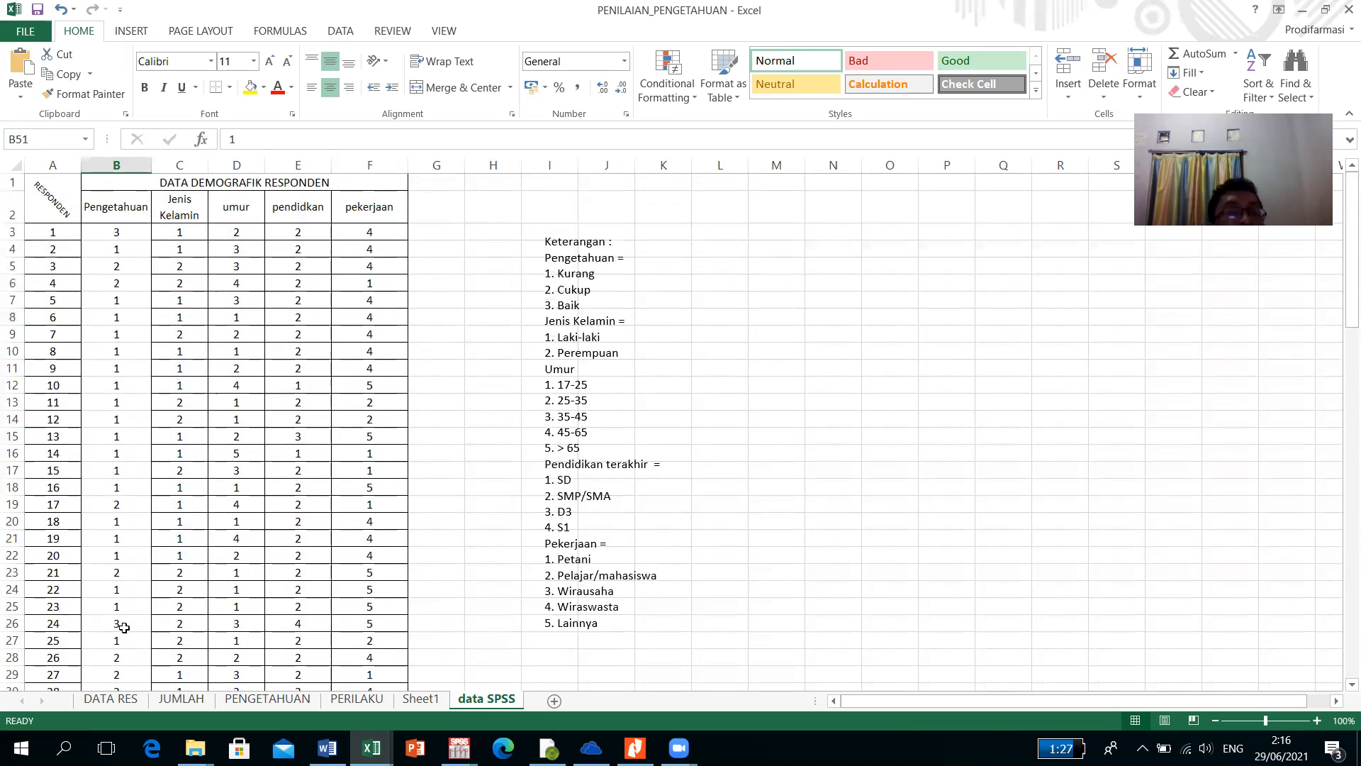
{"action": "left_click", "coordinate": [117, 302]}
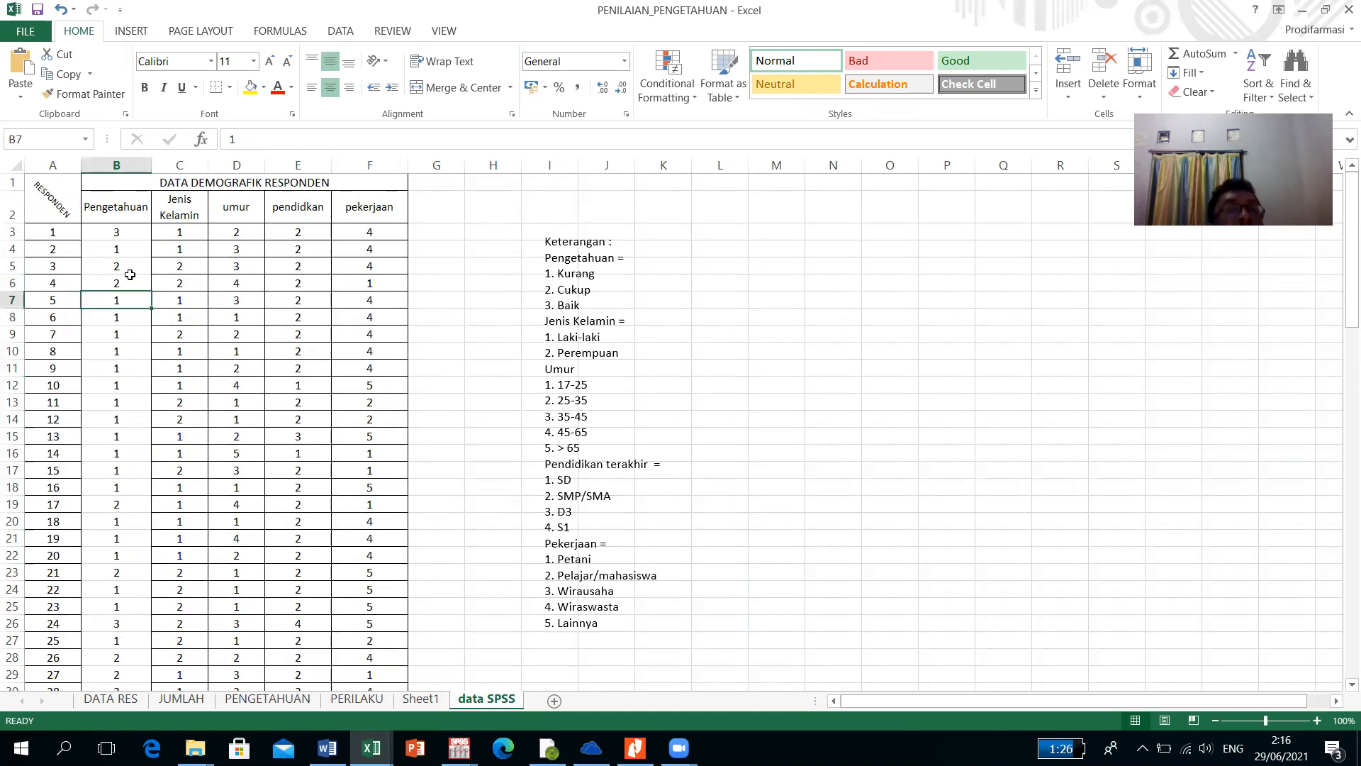
{"action": "left_click", "coordinate": [122, 232]}
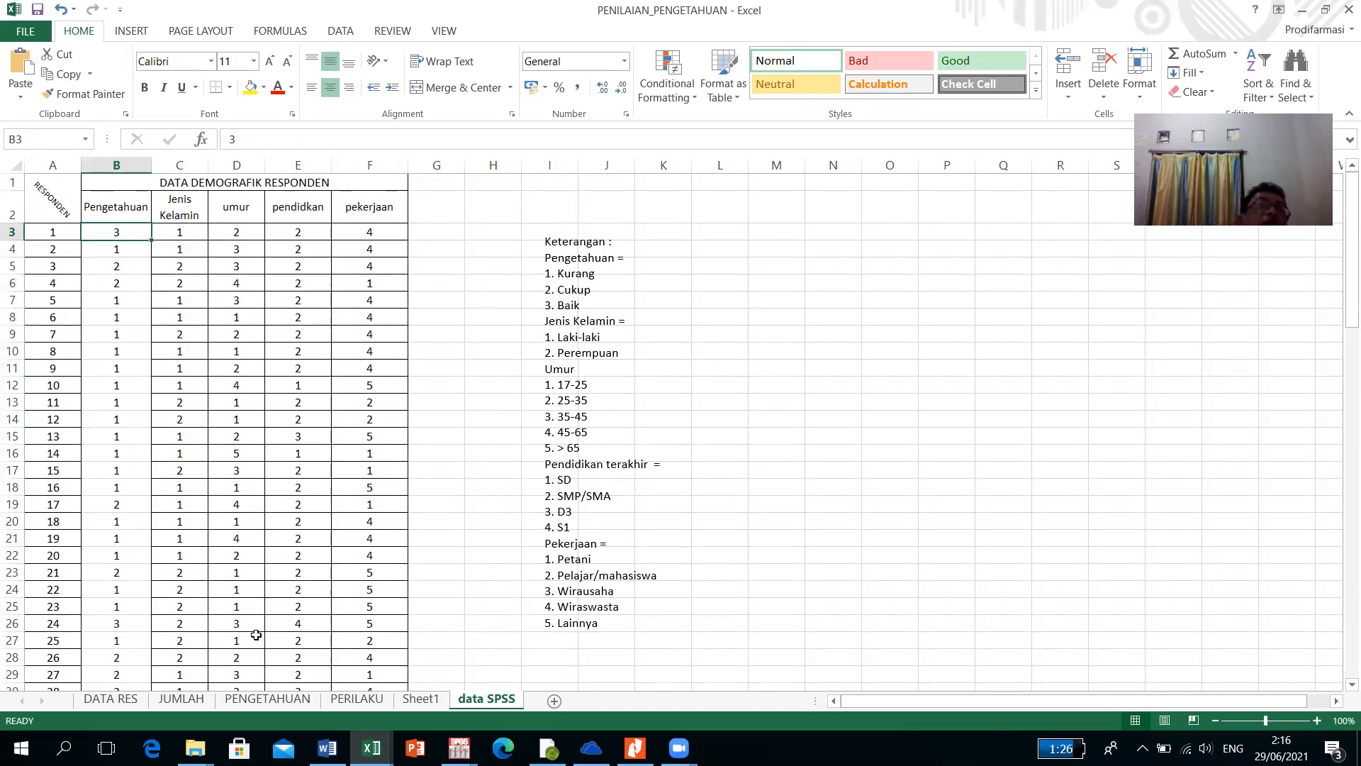
Step: Match respondent 1's knowledge, gender, age, education and occupation codes with the categories in the Keterangan legend
{"action": "left_click", "coordinate": [51, 234]}
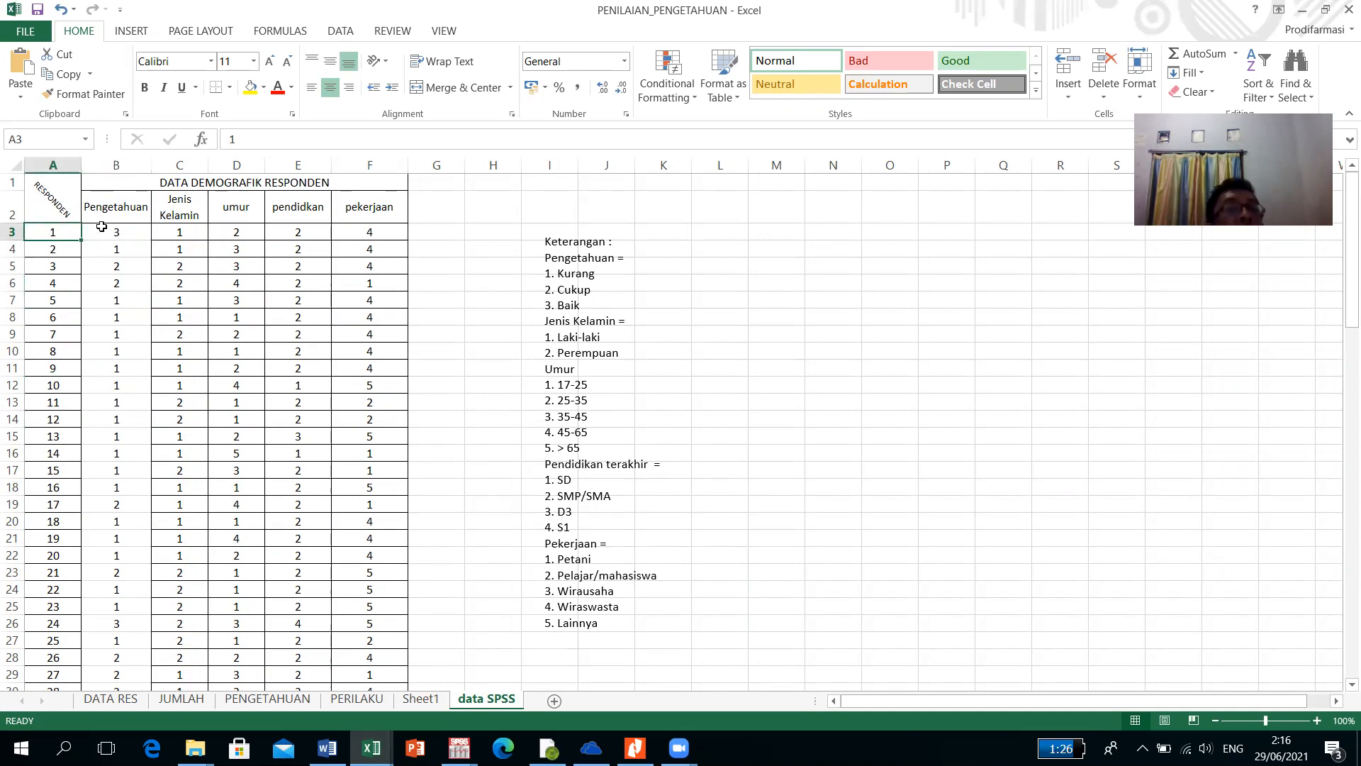
{"action": "left_click", "coordinate": [51, 252]}
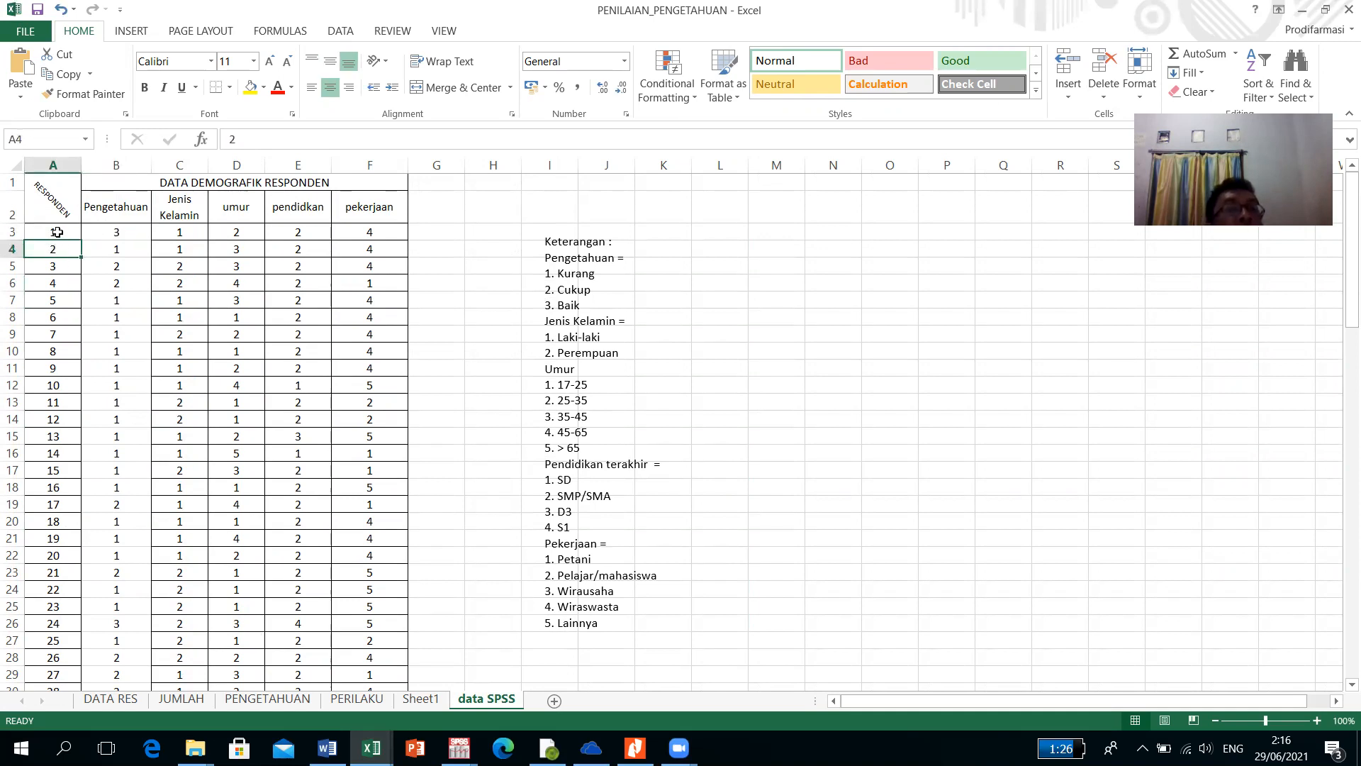
{"action": "left_click", "coordinate": [56, 231]}
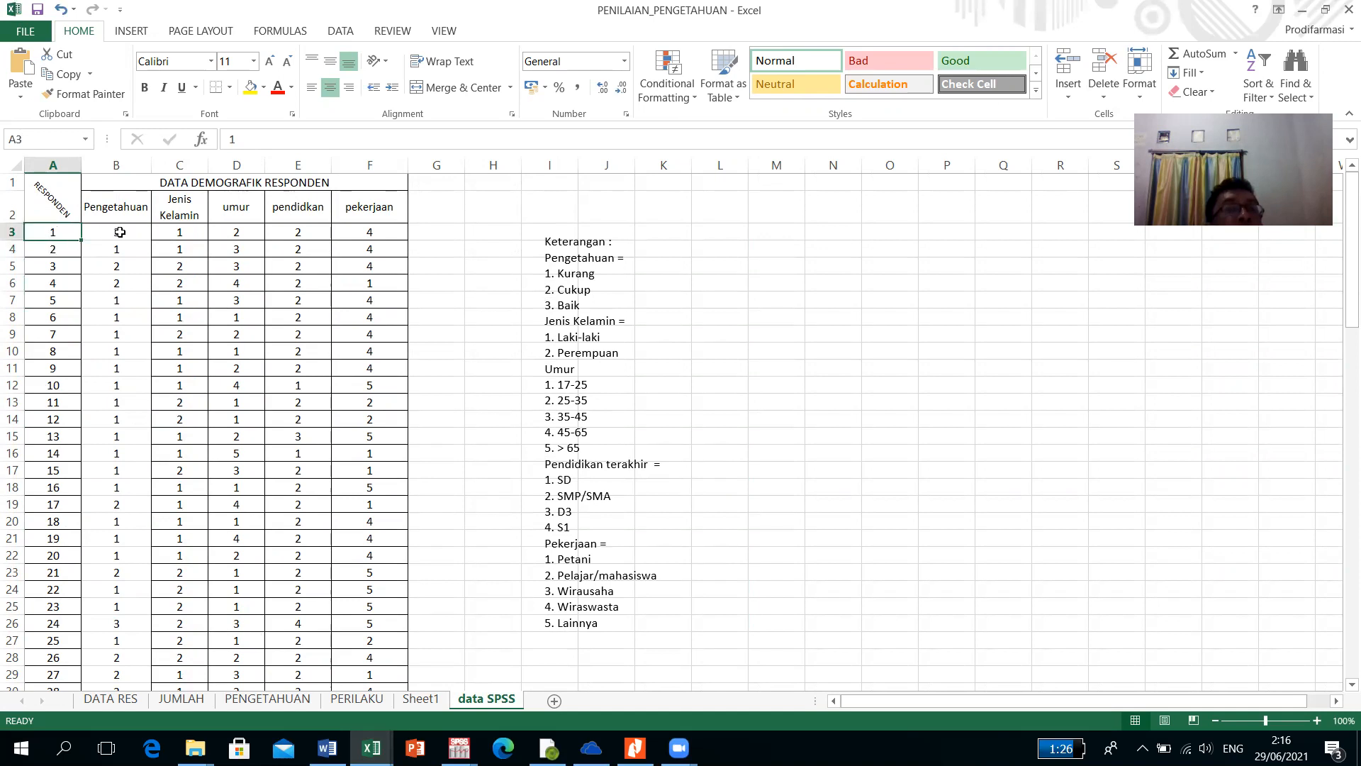
{"action": "left_click", "coordinate": [120, 231]}
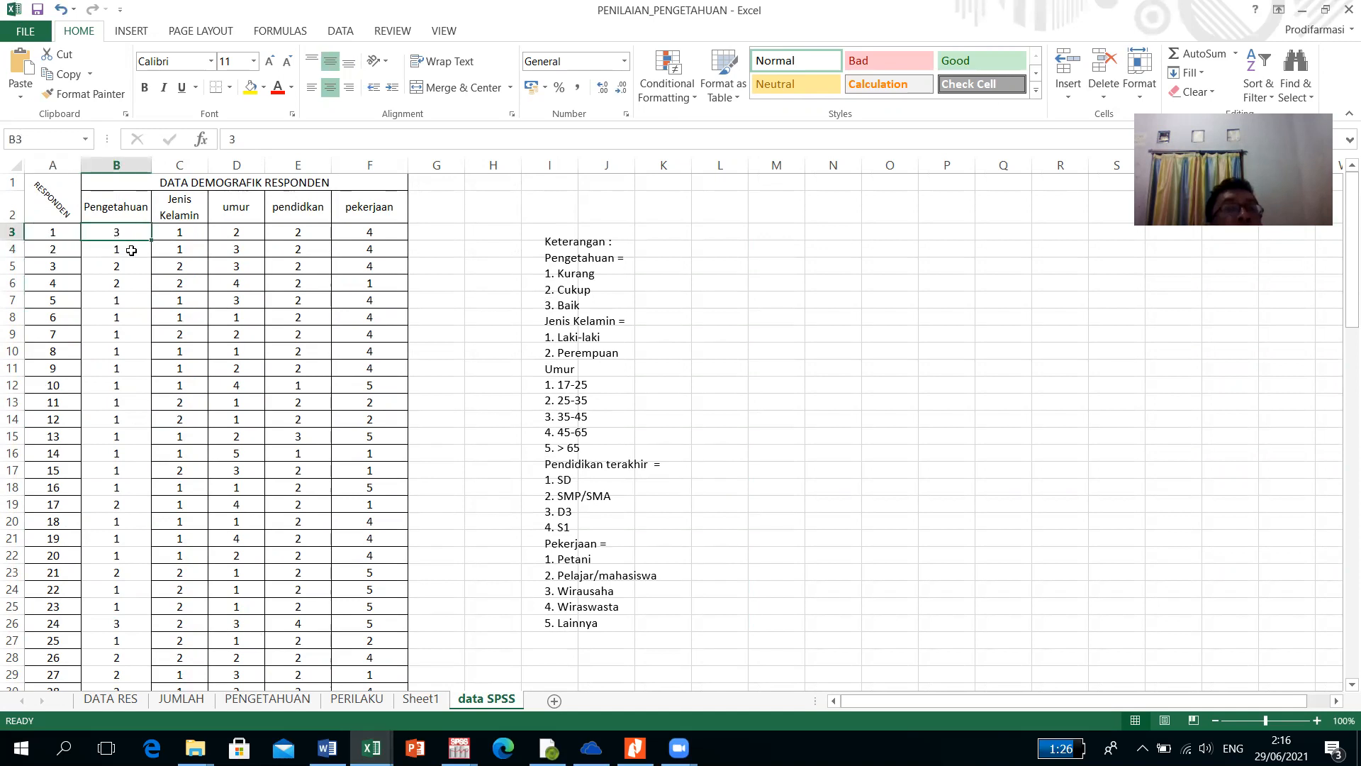
{"action": "left_click", "coordinate": [190, 233]}
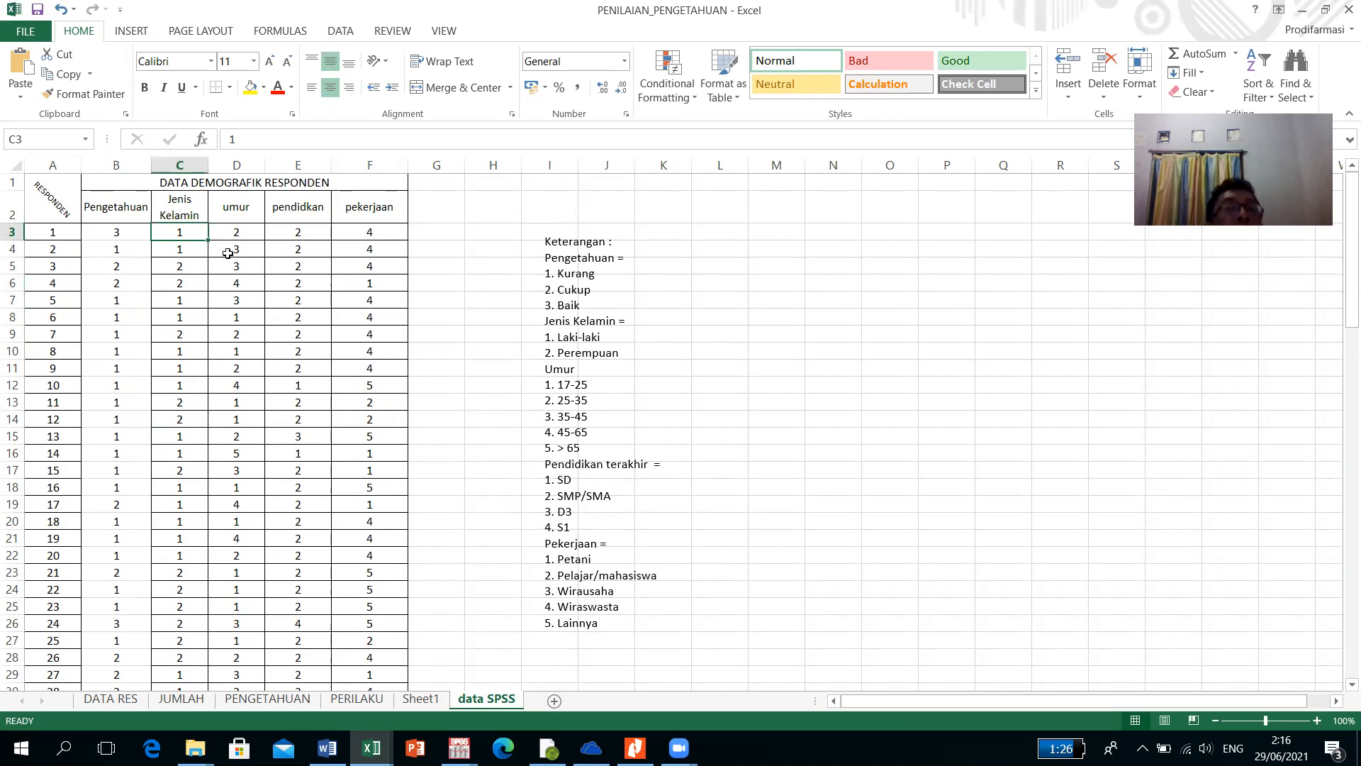
{"action": "left_click", "coordinate": [239, 231]}
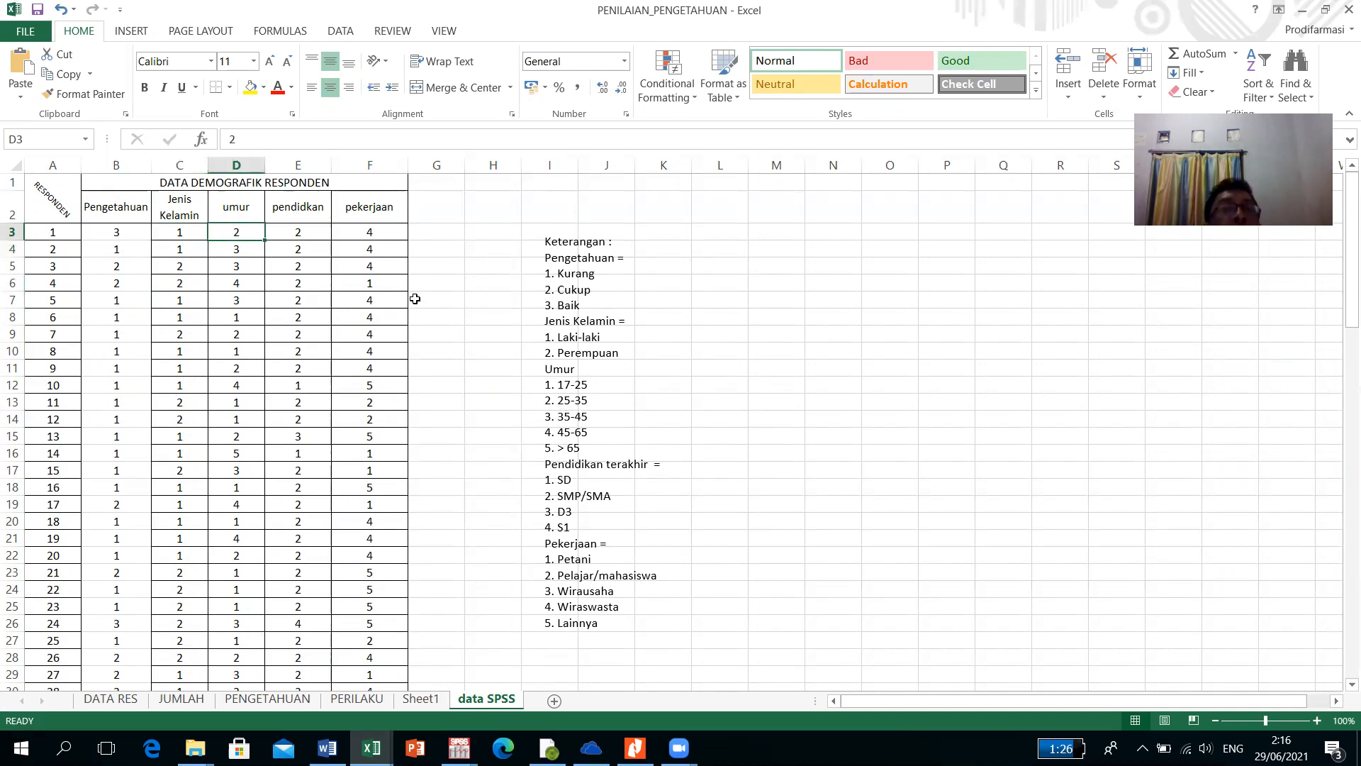
{"action": "left_click", "coordinate": [316, 236]}
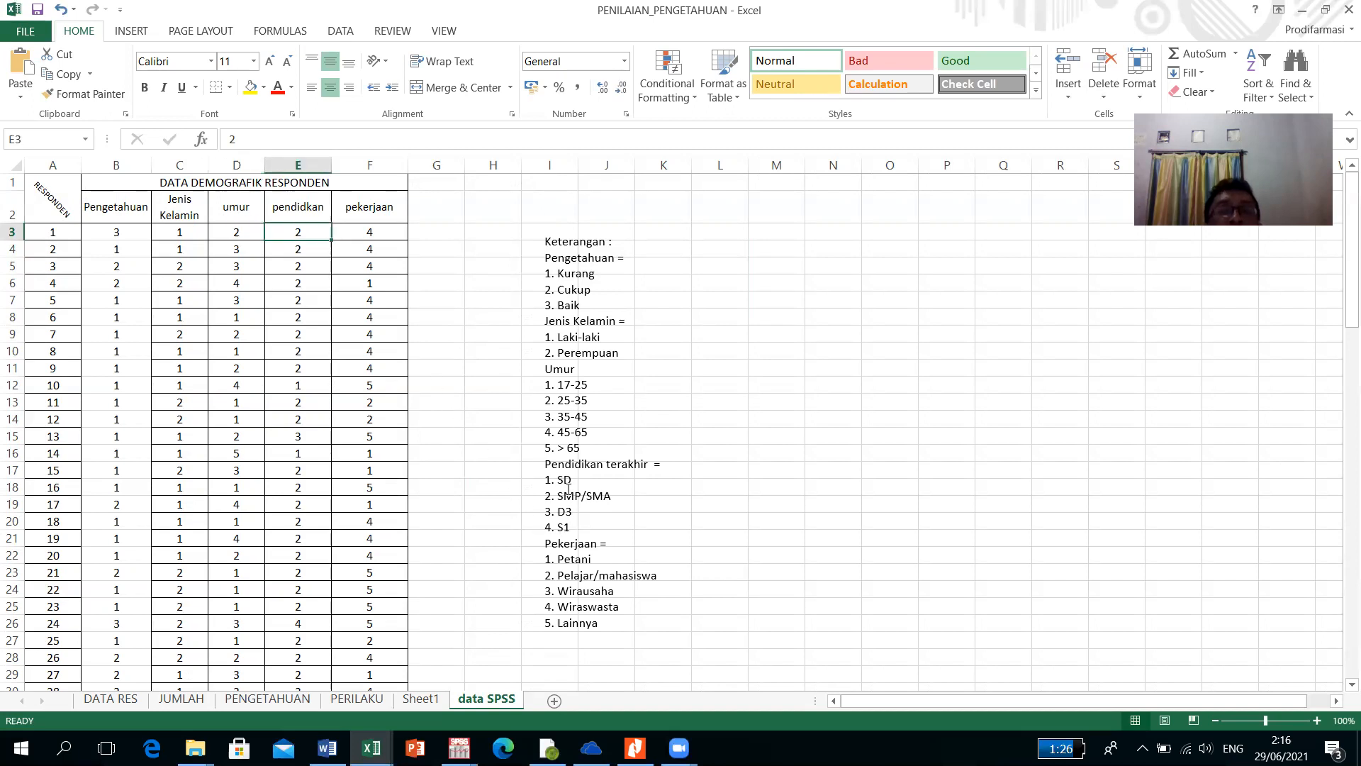
{"action": "left_click", "coordinate": [368, 230]}
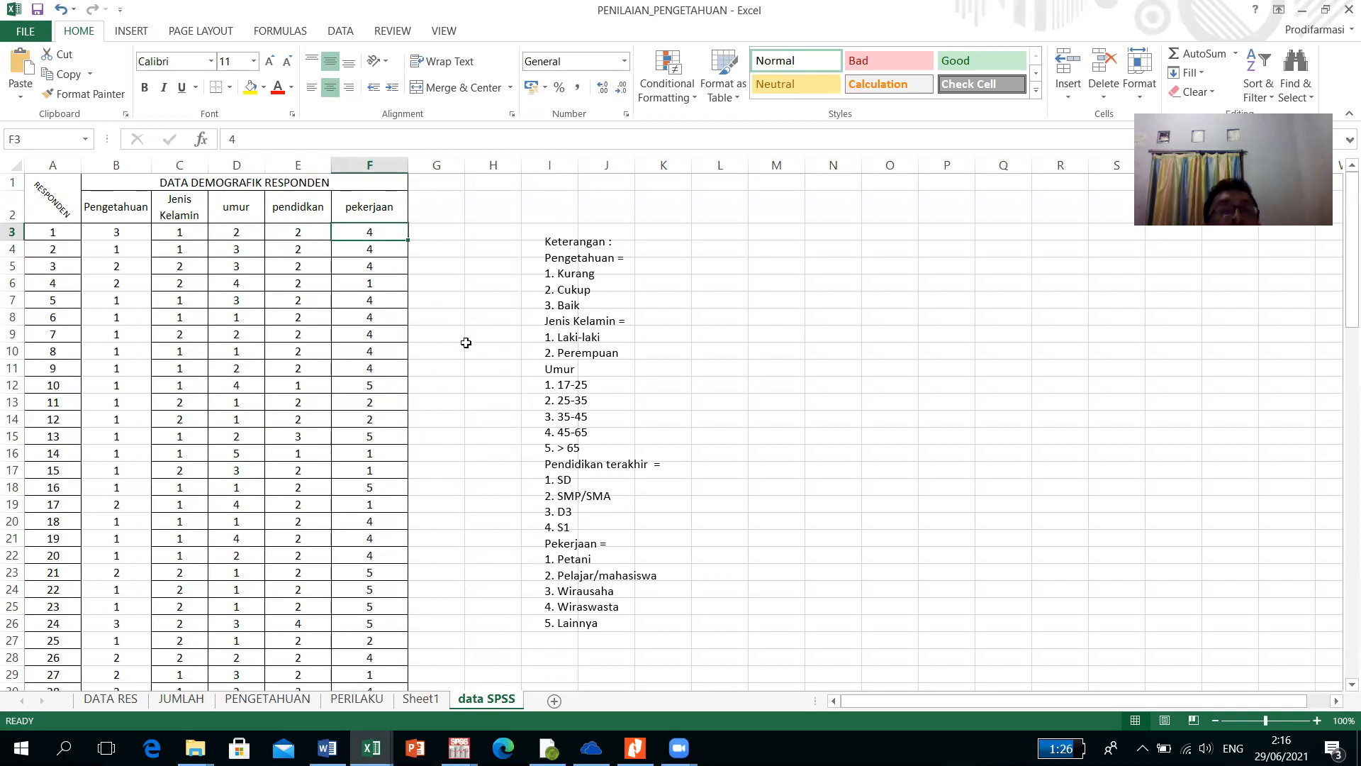
{"action": "left_click", "coordinate": [369, 249]}
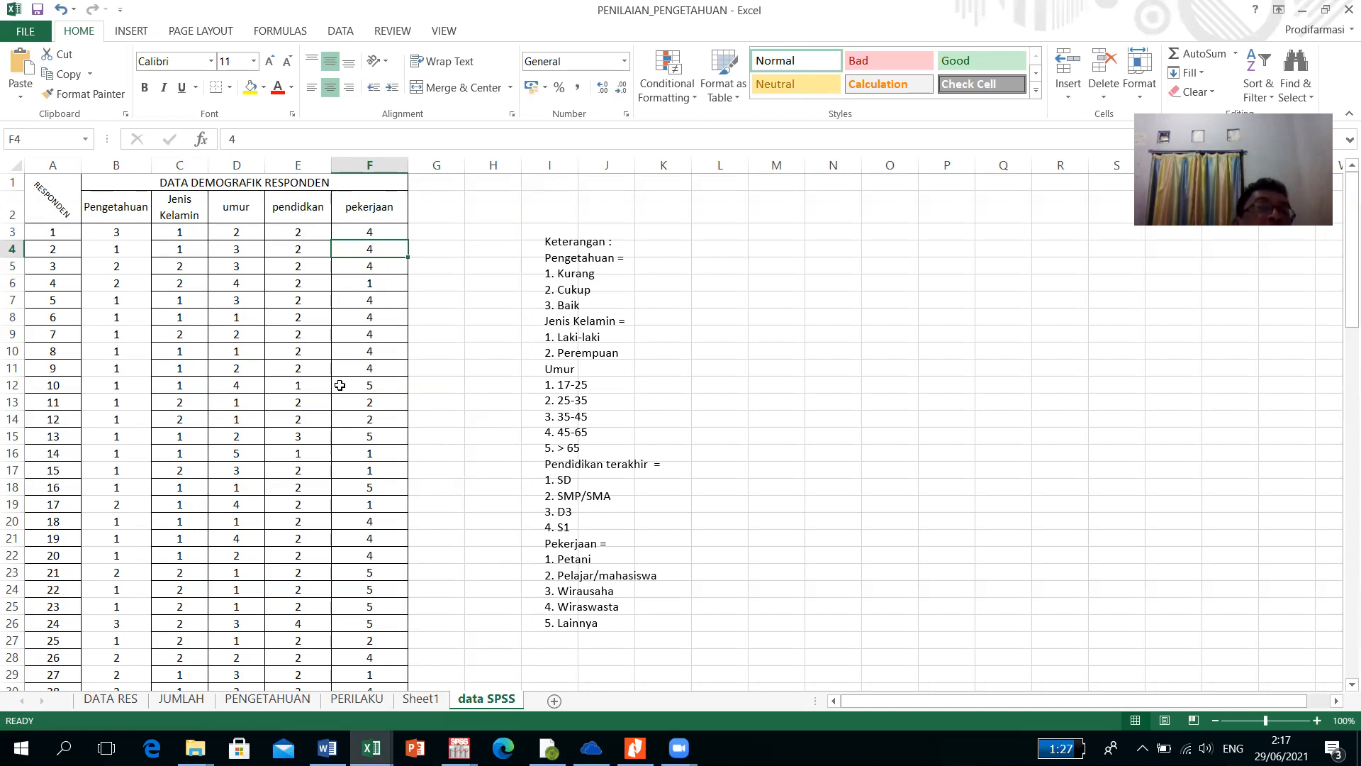
{"action": "left_click", "coordinate": [400, 406]}
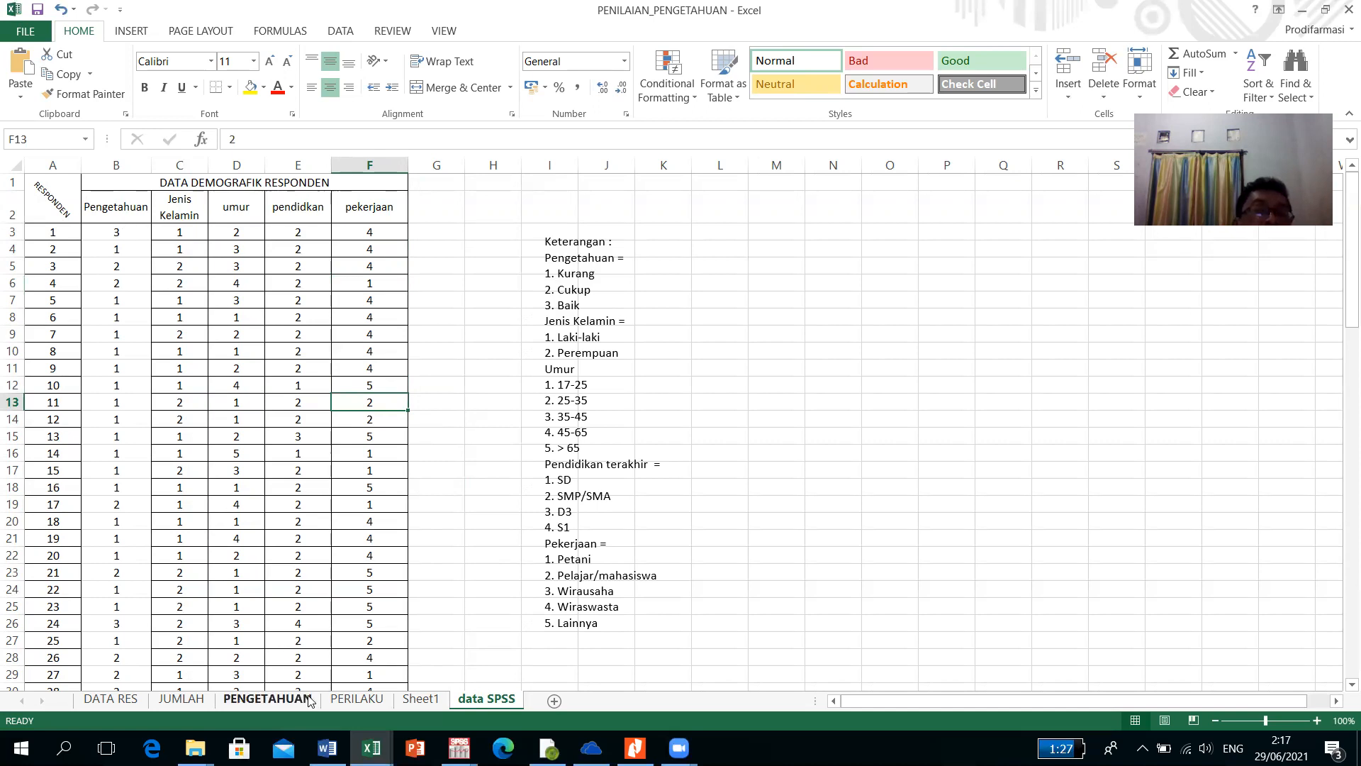
Step: Copy the coded data of all respondents, B3:F96, from the data SPSS sheet
{"action": "left_click", "coordinate": [296, 700]}
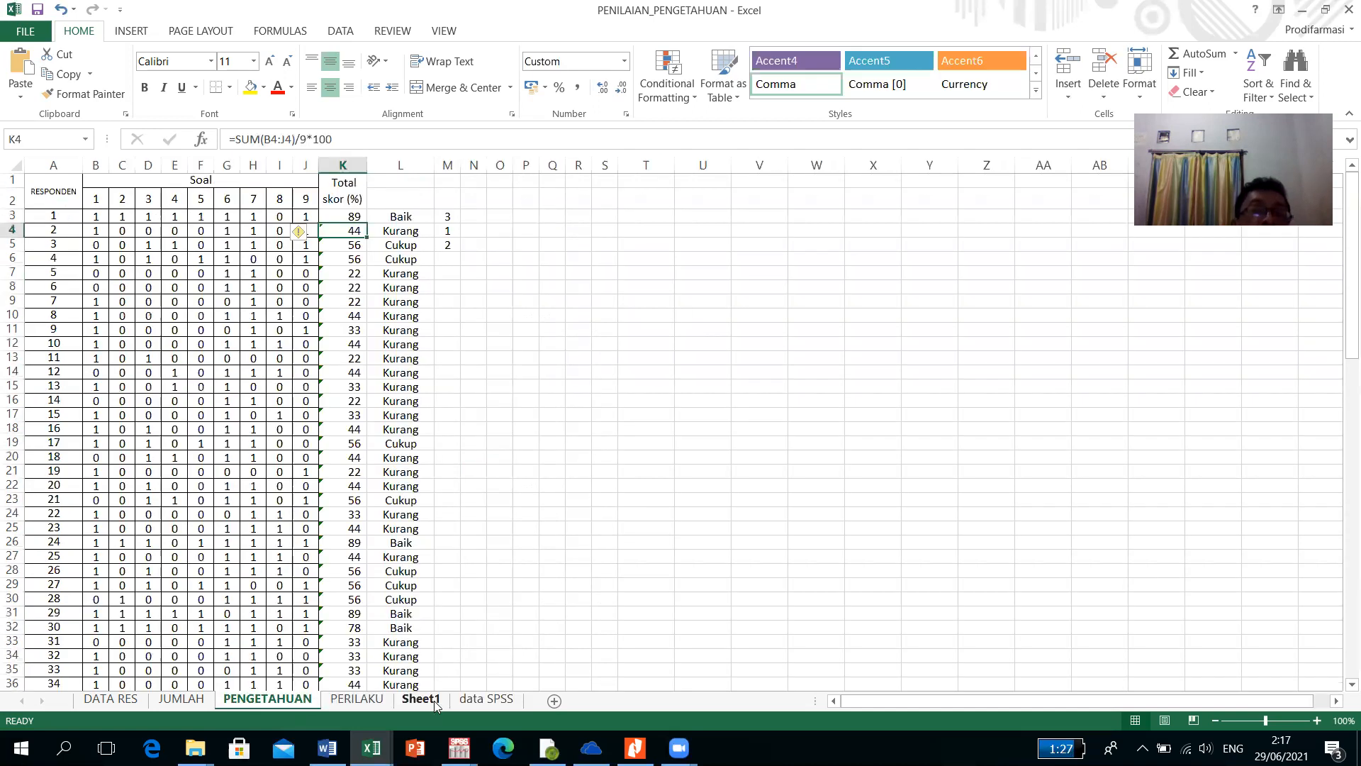
{"action": "left_click", "coordinate": [472, 702]}
{"action": "left_click", "coordinate": [276, 439]}
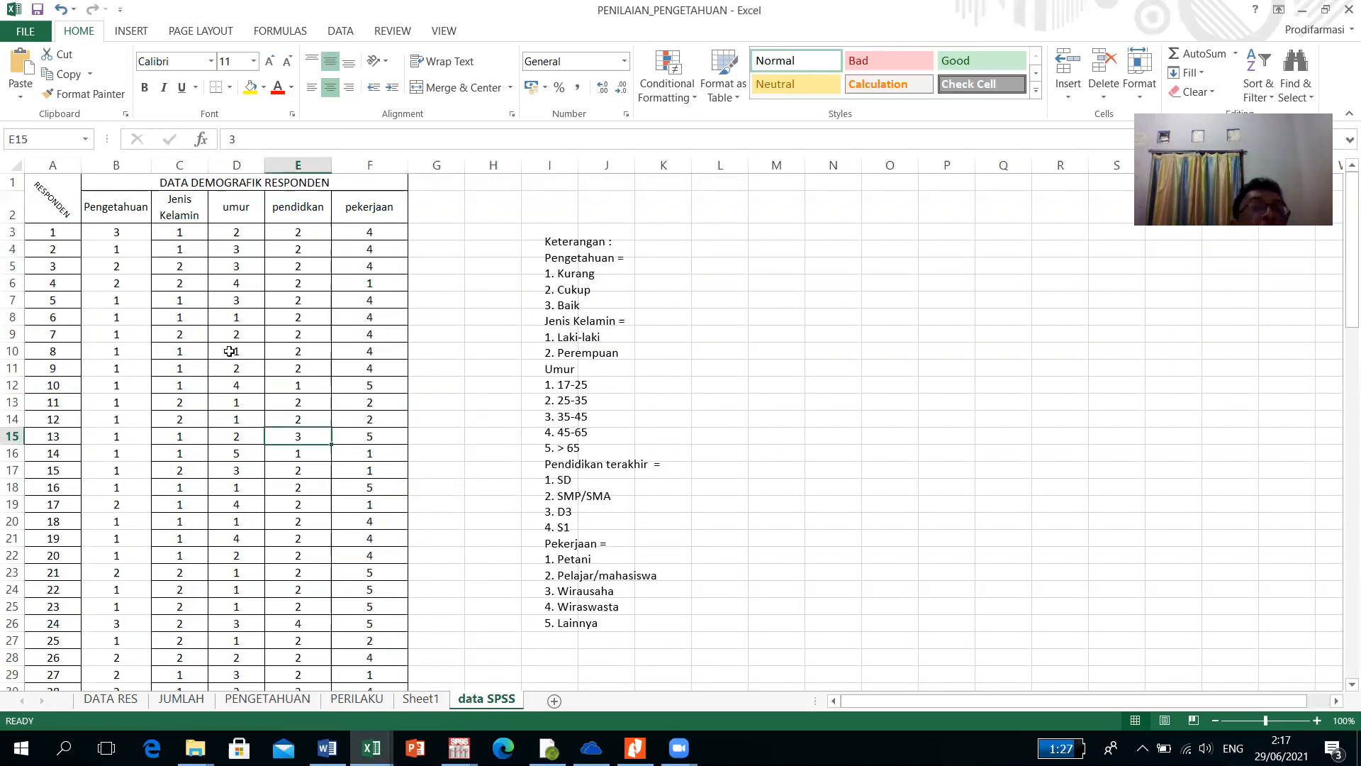
{"action": "left_click", "coordinate": [122, 235]}
{"action": "left_click_drag", "start_coordinate": [121, 234], "coordinate": [365, 642]}
{"action": "right_click", "coordinate": [293, 378]}
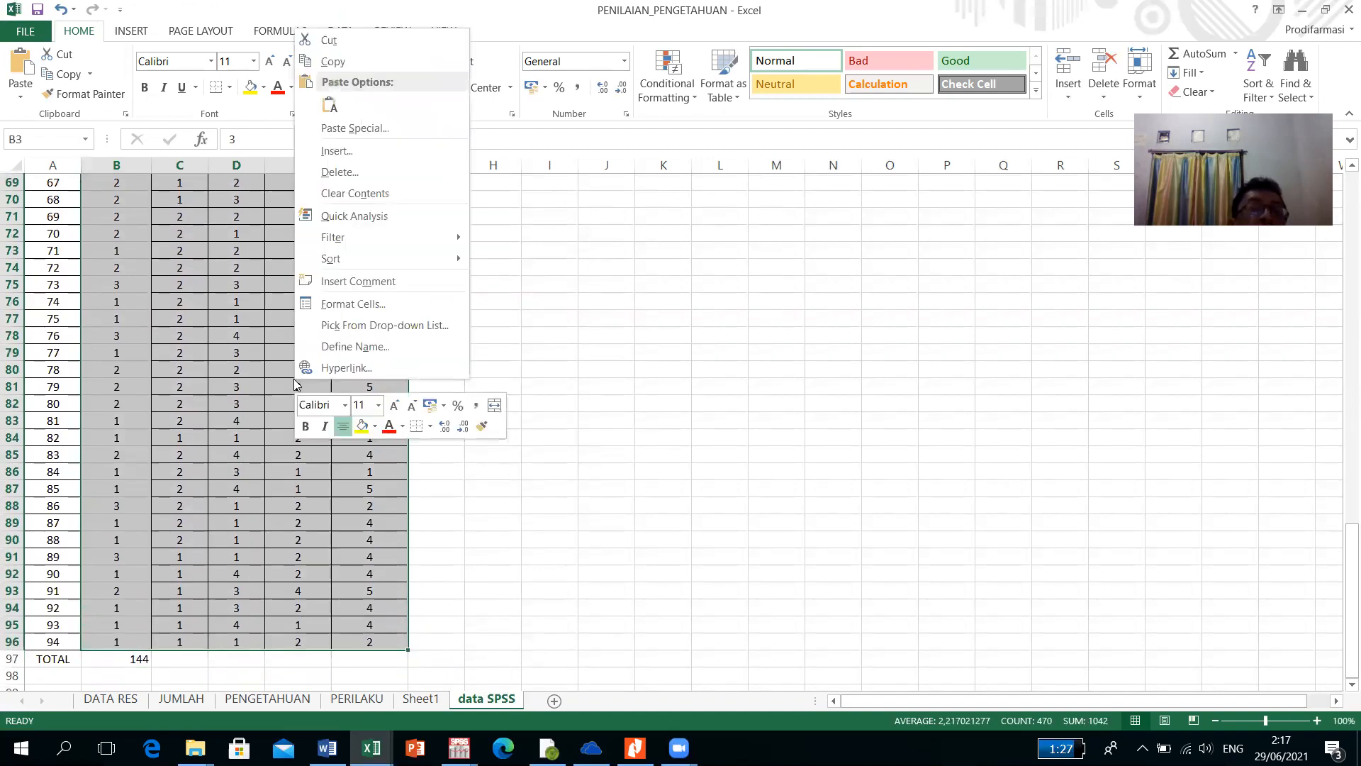
{"action": "left_click", "coordinate": [331, 62]}
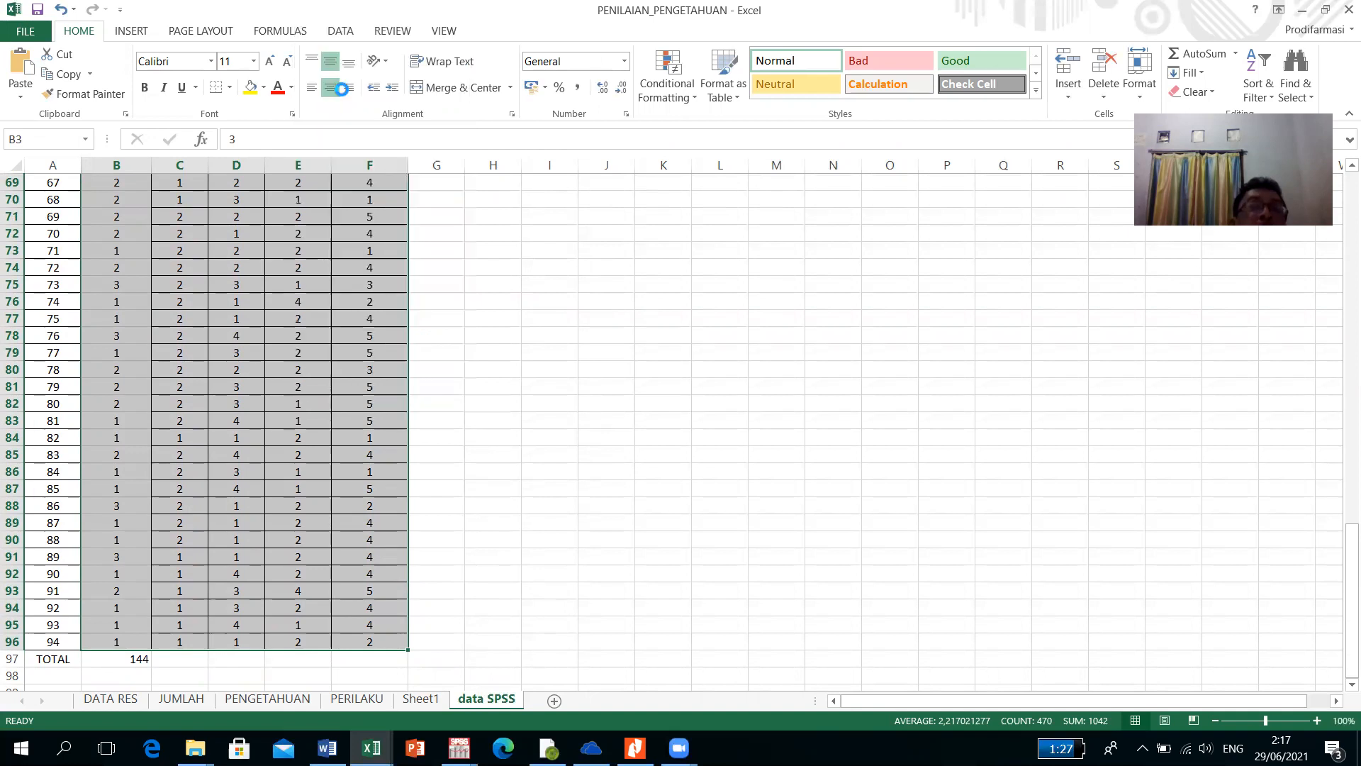
{"action": "scroll", "coordinate": [471, 635], "scroll_direction": "up", "scroll_amount": 20}
Step: Switch to the SPSS Data Editor, create a new dataset and paste the five copied columns starting at case 1
{"action": "left_click", "coordinate": [459, 748]}
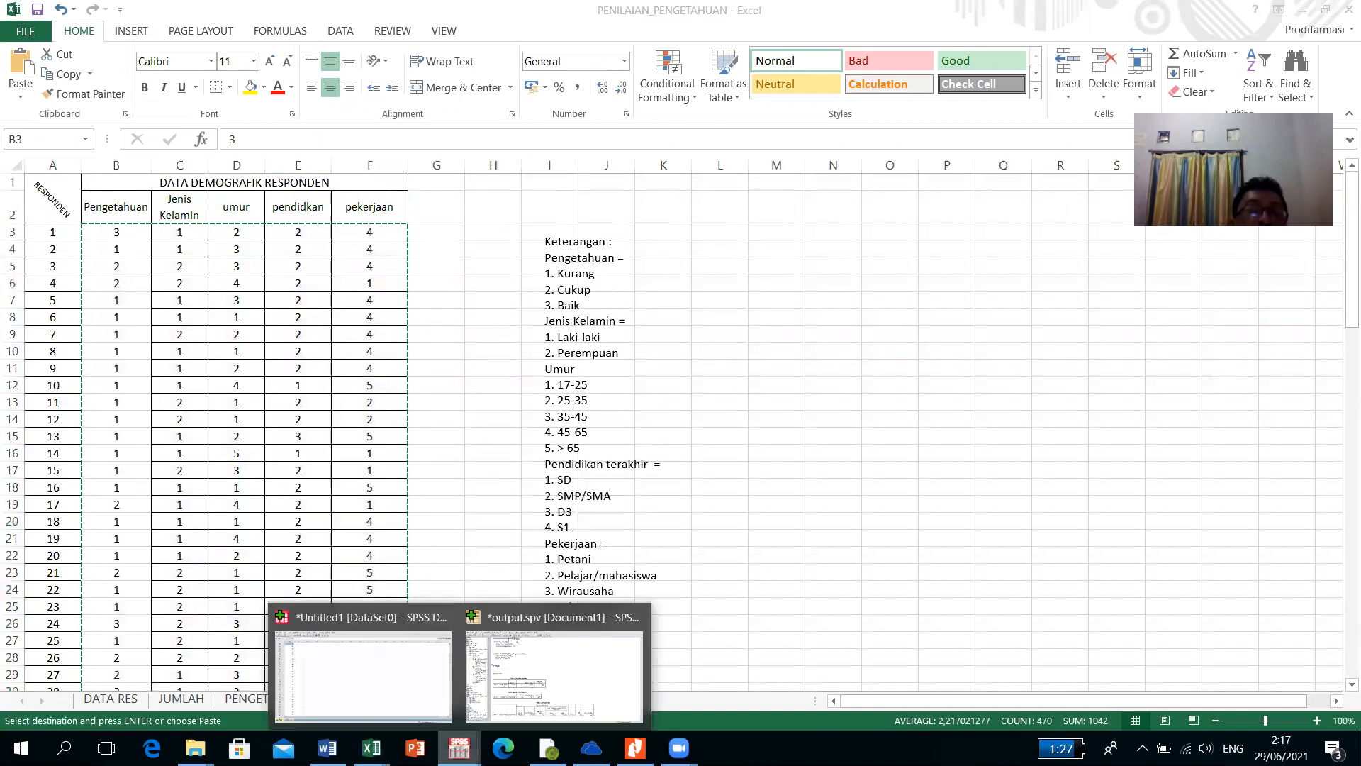
{"action": "left_click", "coordinate": [411, 686]}
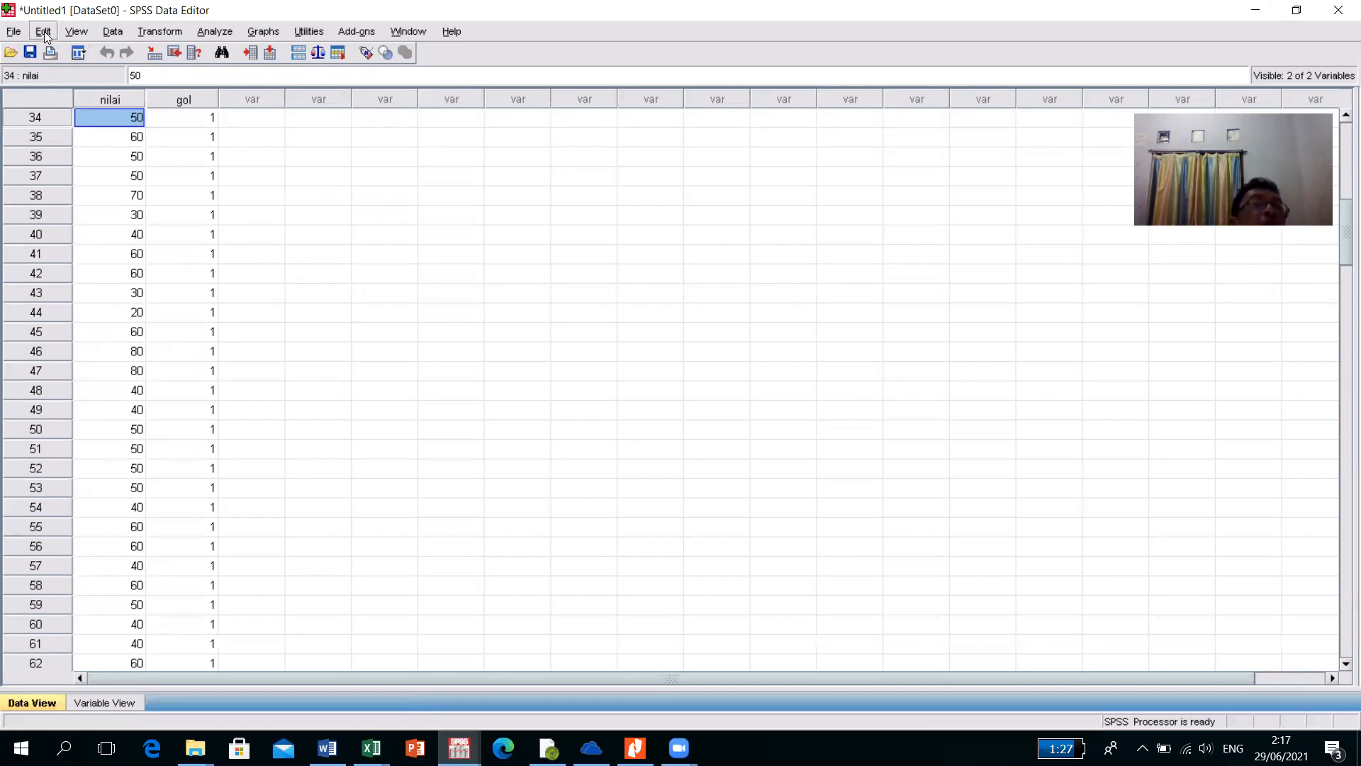
{"action": "left_click", "coordinate": [12, 34]}
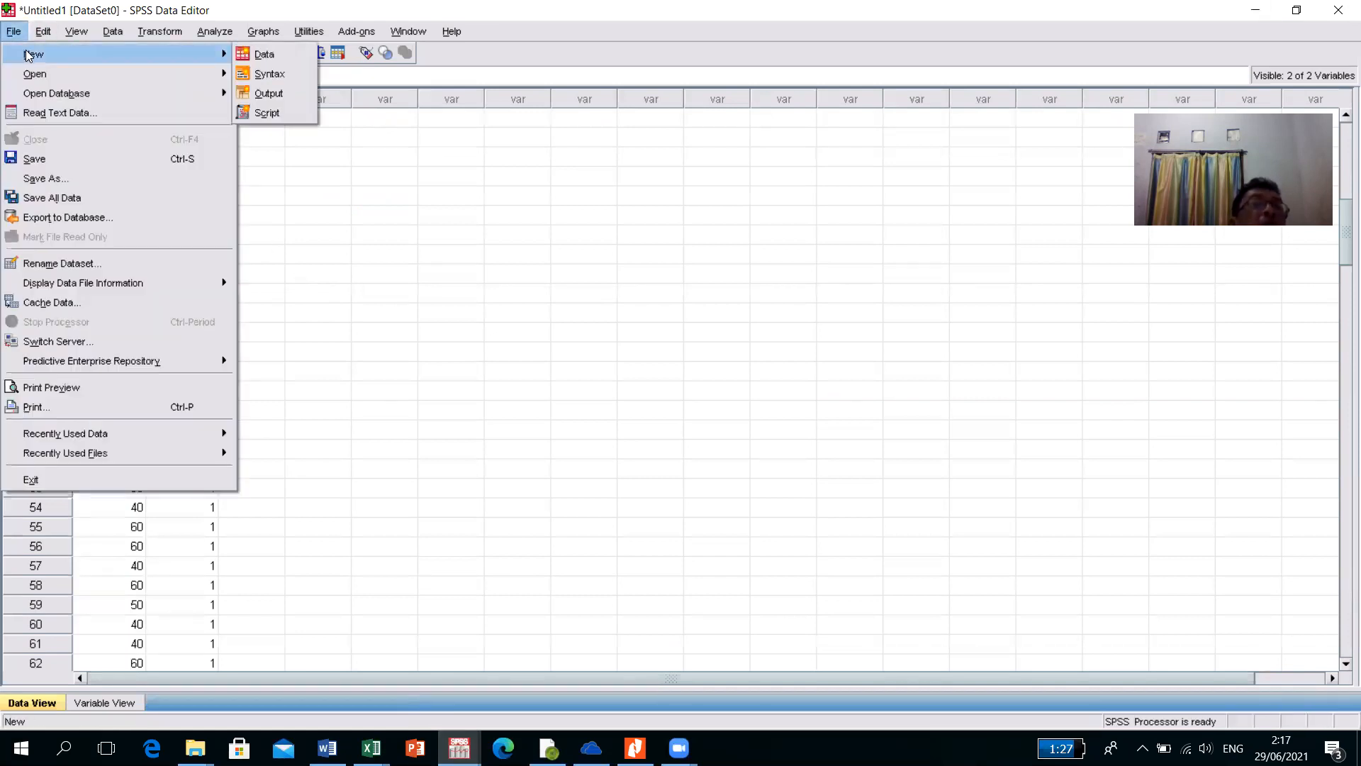
{"action": "mouse_move", "coordinate": [179, 56]}
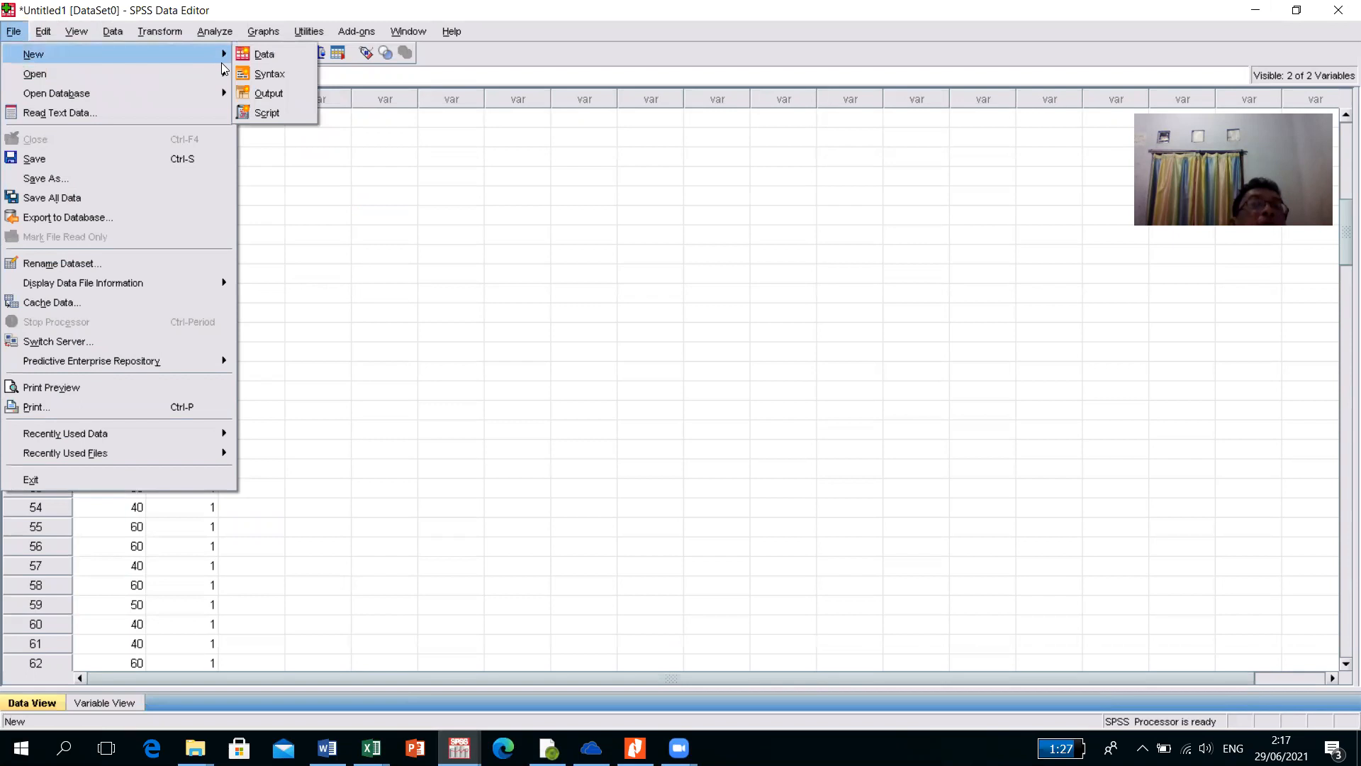
{"action": "left_click", "coordinate": [260, 57]}
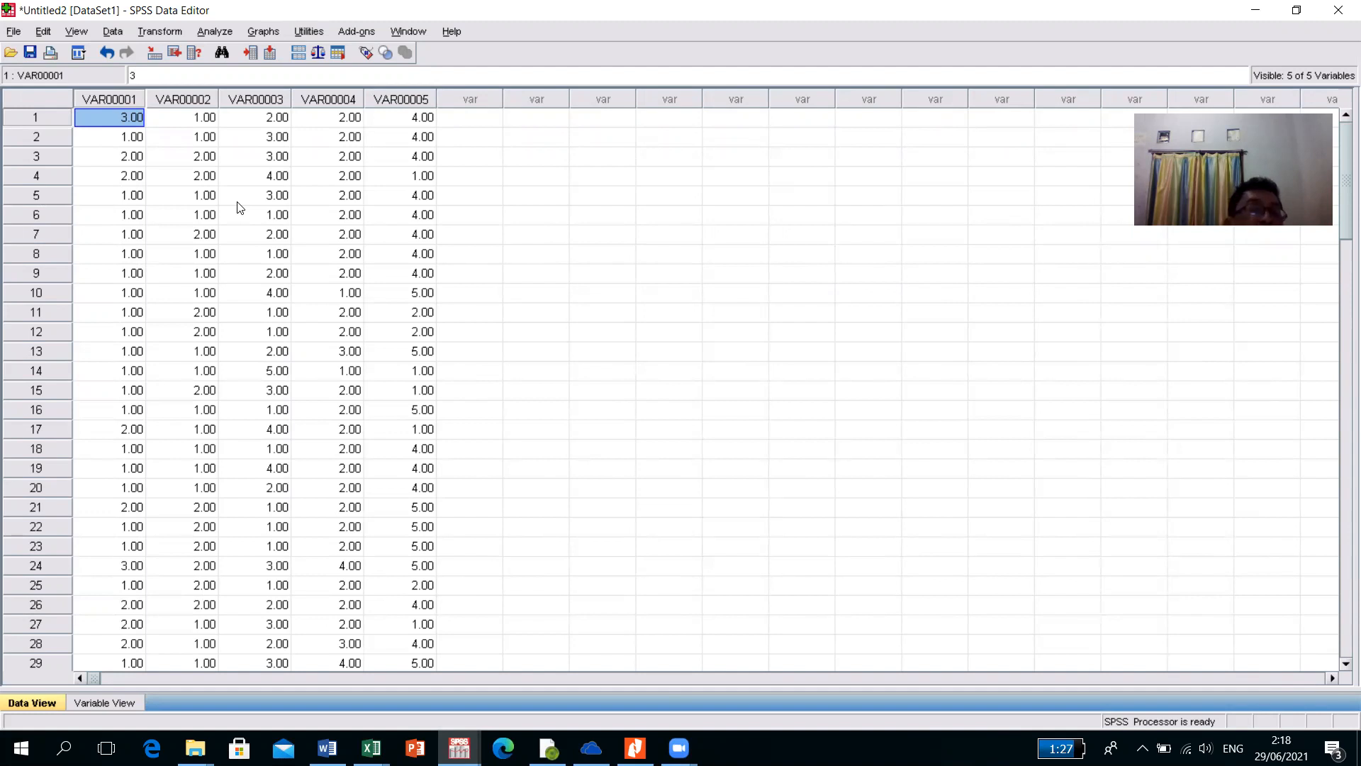
Step: Set the number of decimals to 0 for all five variables in Variable View
{"action": "left_click", "coordinate": [92, 698]}
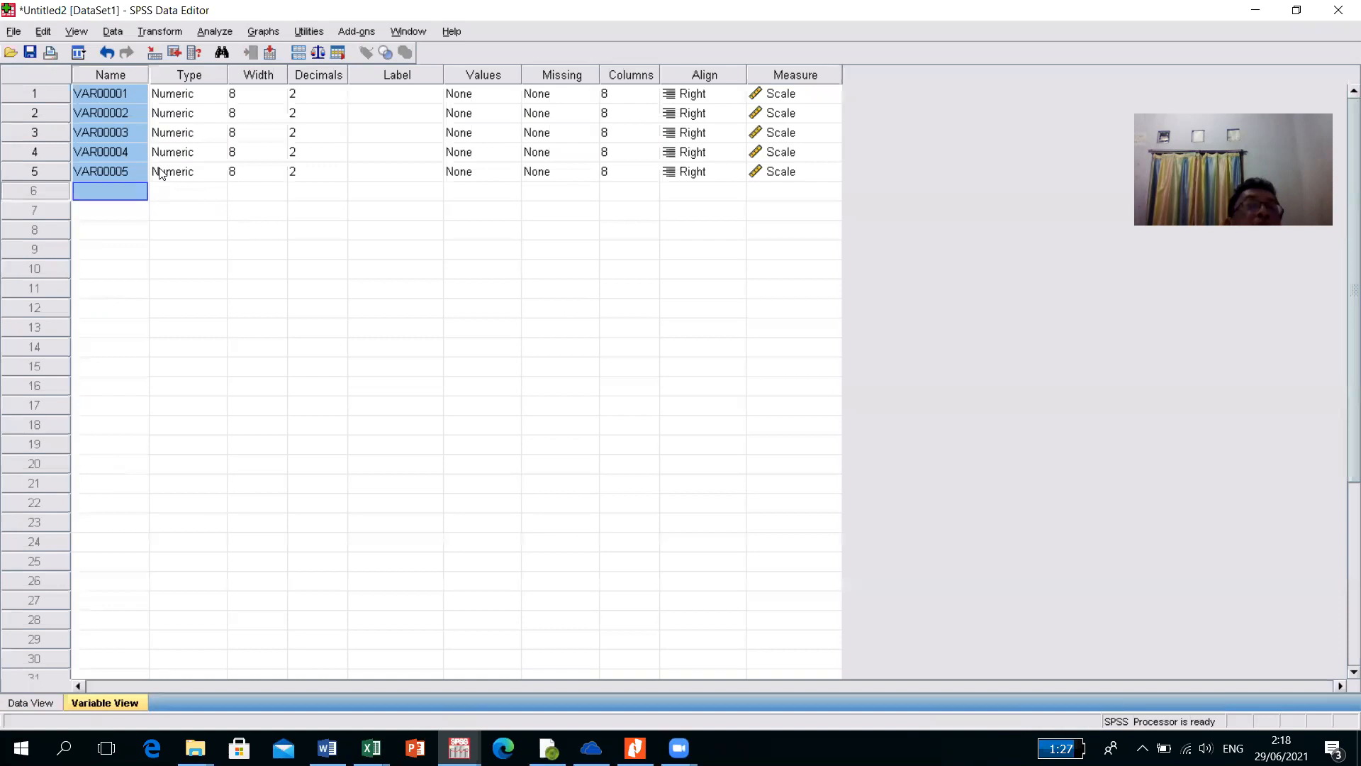
{"action": "left_click", "coordinate": [138, 170]}
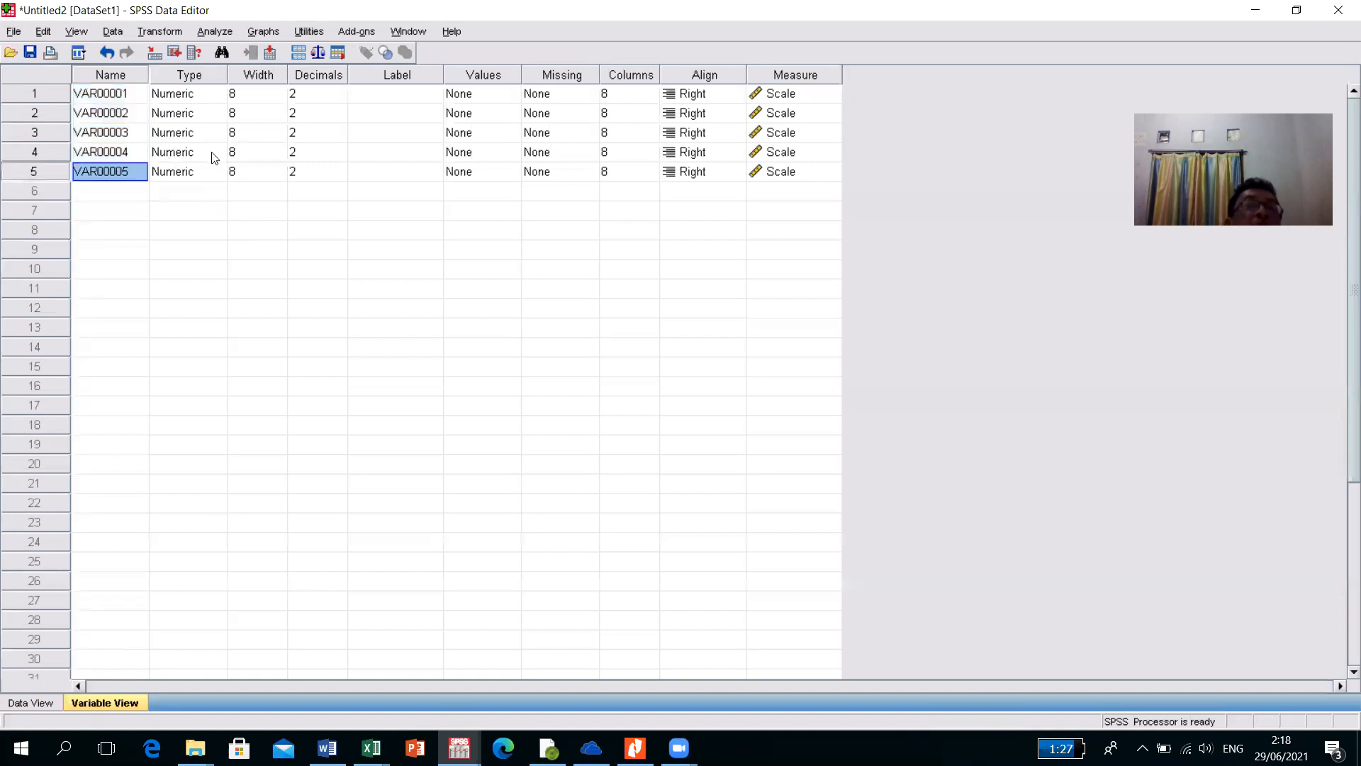
{"action": "left_click", "coordinate": [305, 97]}
{"action": "left_click", "coordinate": [339, 99]}
{"action": "left_click", "coordinate": [339, 99]}
{"action": "left_click", "coordinate": [325, 115]}
{"action": "left_click", "coordinate": [339, 117]}
{"action": "left_click", "coordinate": [340, 117]}
{"action": "left_click", "coordinate": [328, 135]}
{"action": "left_click", "coordinate": [340, 137]}
{"action": "left_click", "coordinate": [340, 137]}
{"action": "left_click", "coordinate": [328, 153]}
{"action": "left_click", "coordinate": [340, 156]}
{"action": "left_click", "coordinate": [340, 156]}
{"action": "left_click", "coordinate": [321, 172]}
{"action": "left_click", "coordinate": [341, 176]}
{"action": "left_click", "coordinate": [341, 176]}
{"action": "left_click", "coordinate": [328, 194]}
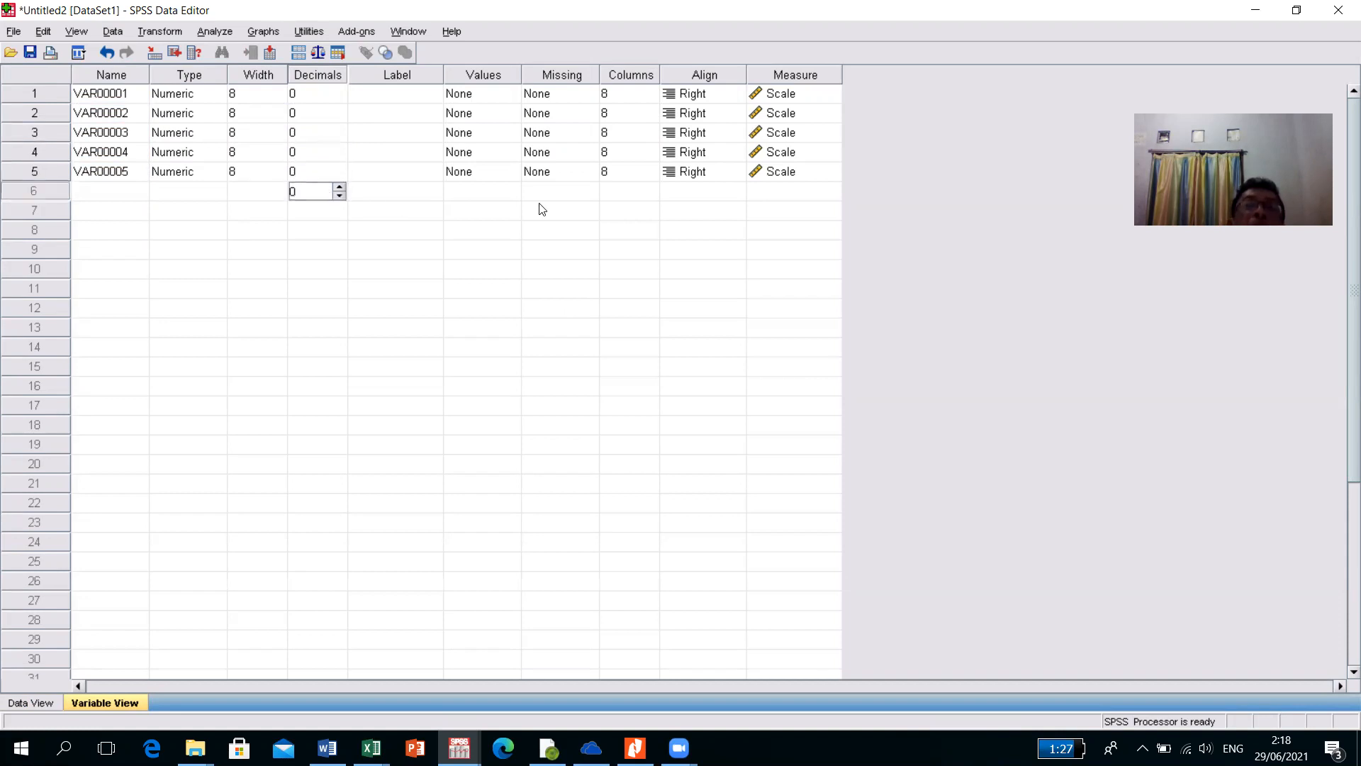
Step: Rename the first variable, VAR00001, as tpengetahuan
{"action": "left_click", "coordinate": [773, 98]}
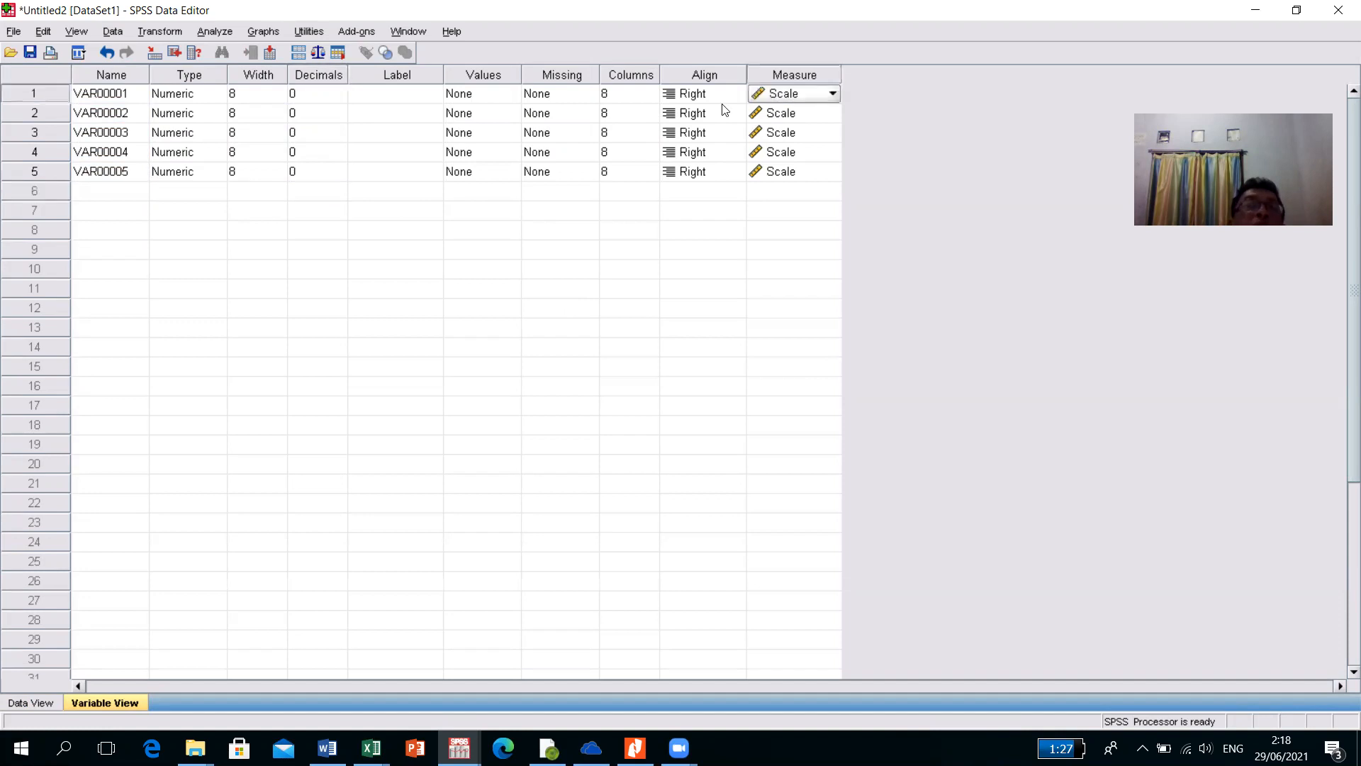
{"action": "left_click", "coordinate": [117, 96]}
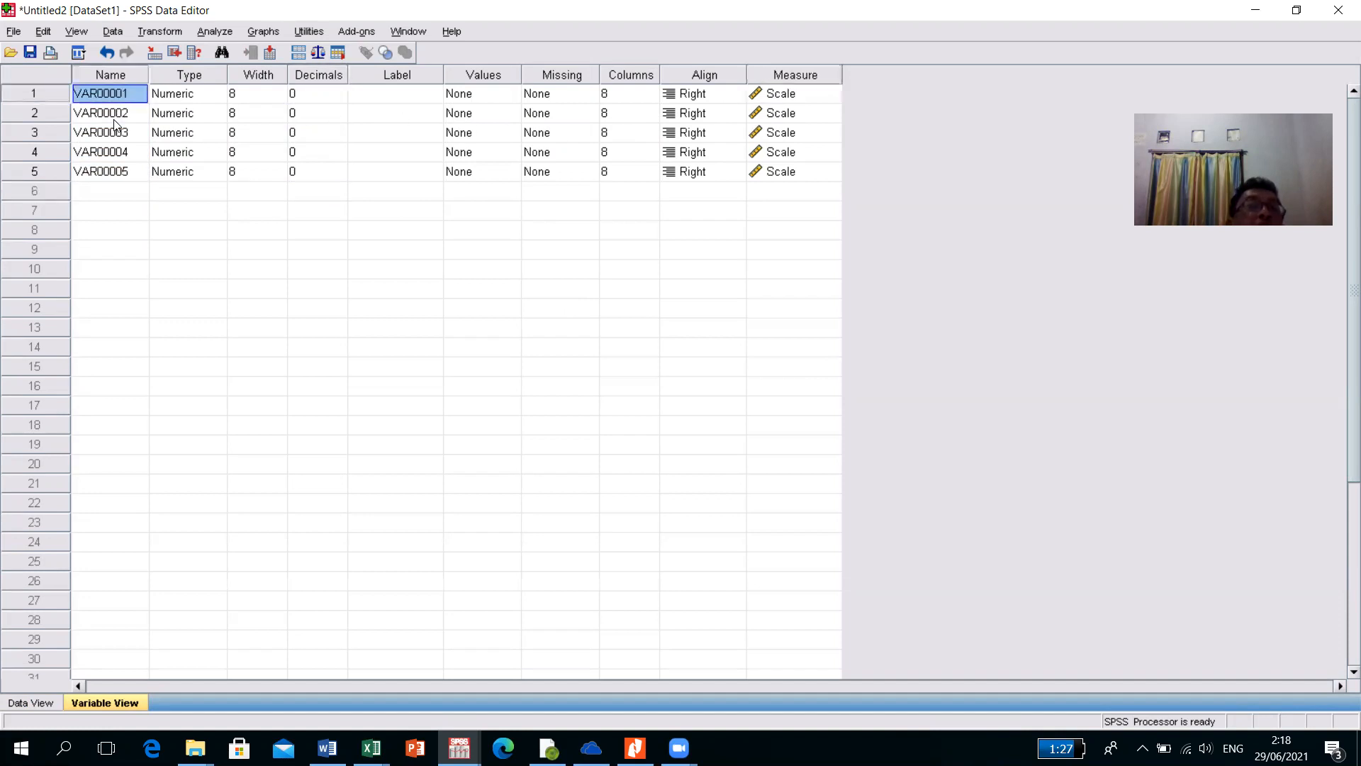
{"action": "left_click", "coordinate": [115, 117]}
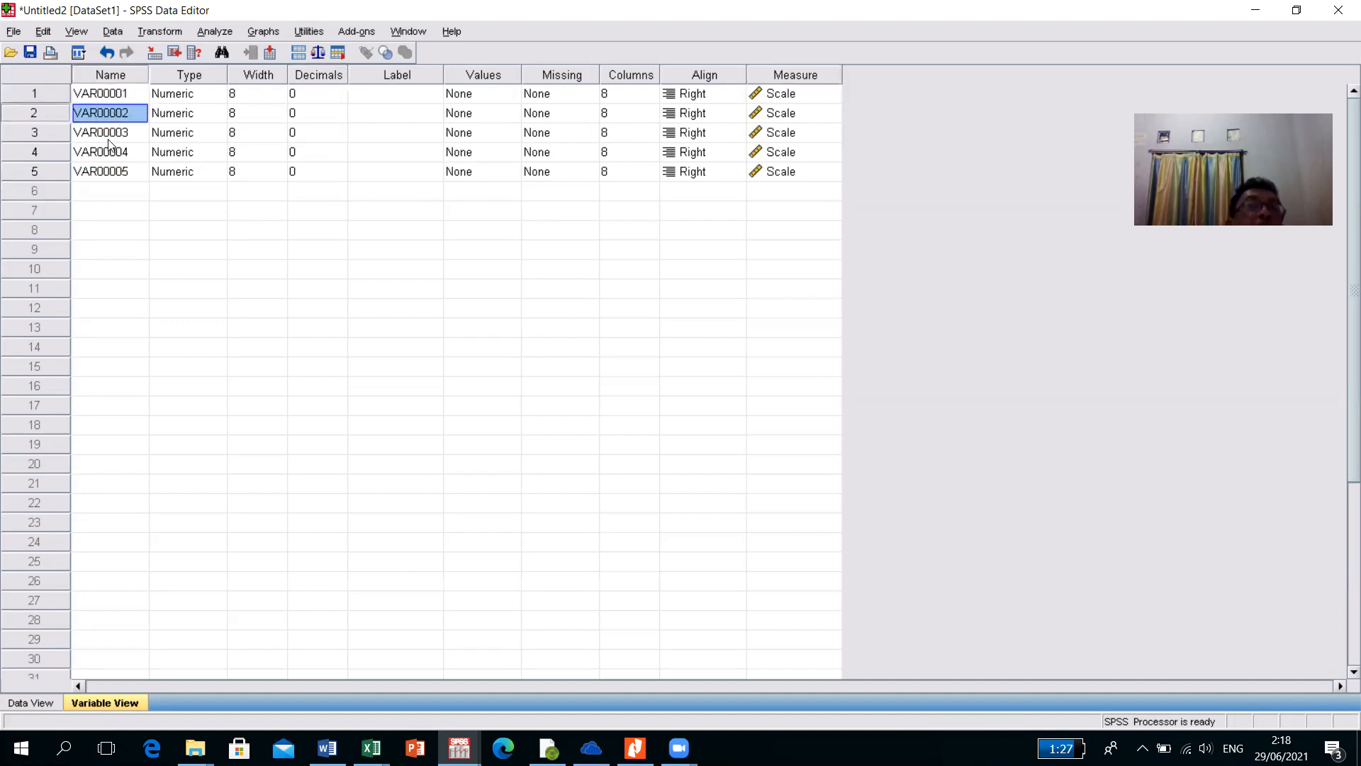
{"action": "left_click", "coordinate": [110, 138]}
{"action": "left_click", "coordinate": [113, 95]}
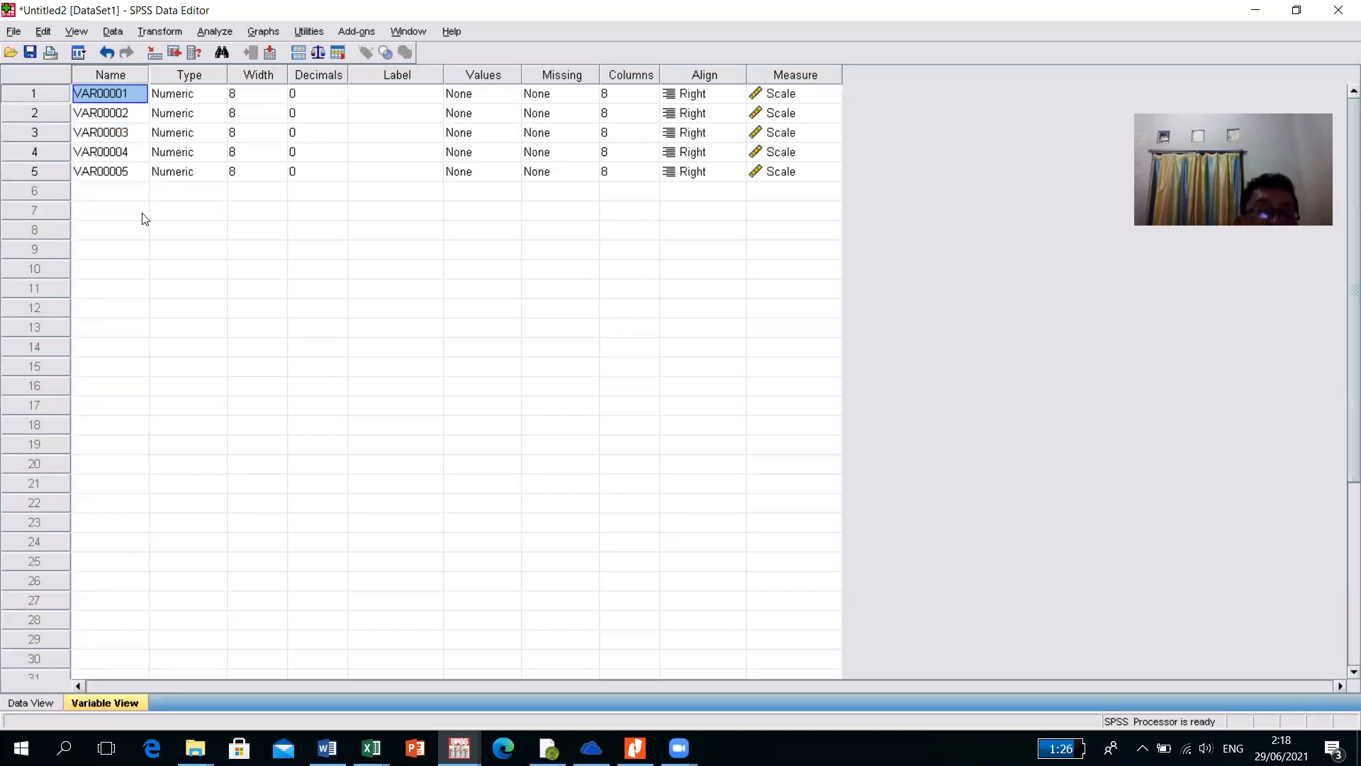
{"action": "type", "text": "t"}
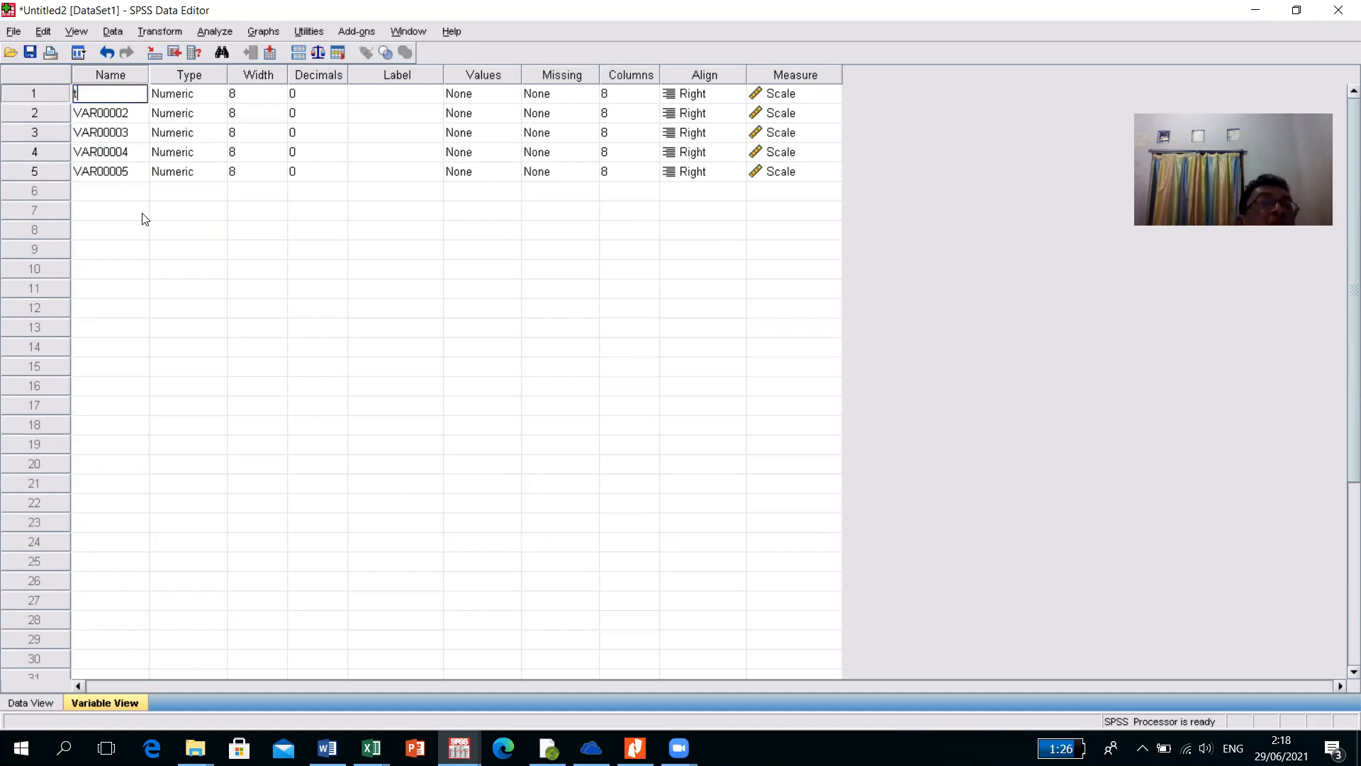
{"action": "type", "text": "pe"}
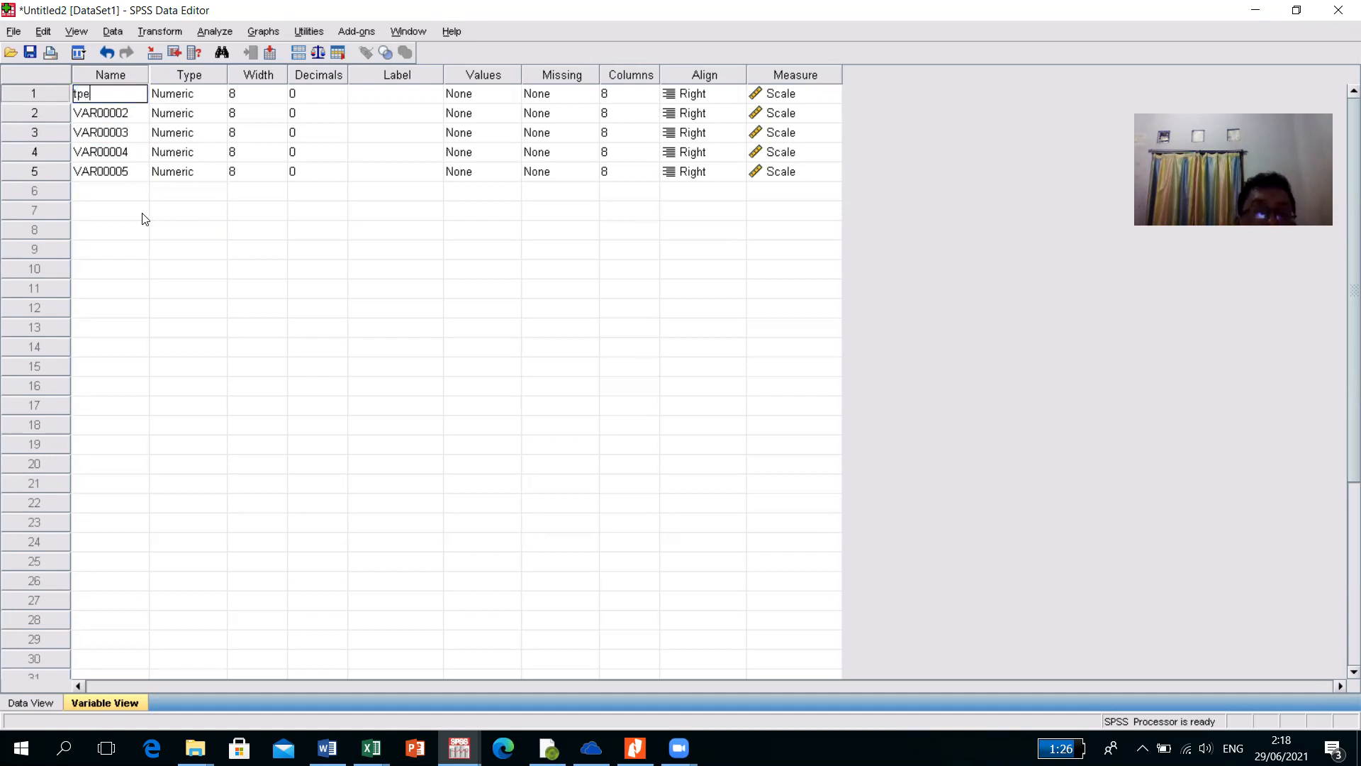
{"action": "type", "text": "ngetahuan"}
{"action": "left_click", "coordinate": [282, 255]}
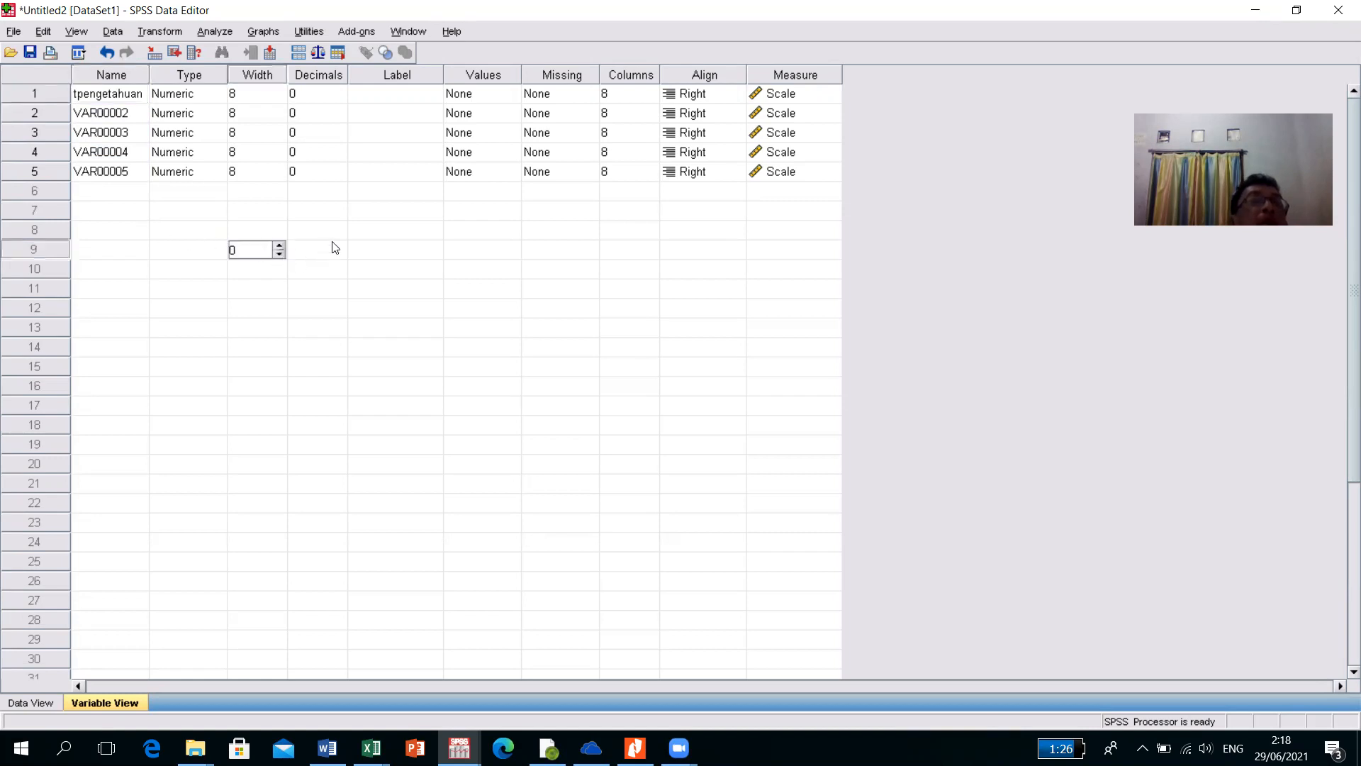
Step: Label the tpengetahuan variable with the person's name followed by "t pengetahuan"
{"action": "left_click", "coordinate": [379, 98]}
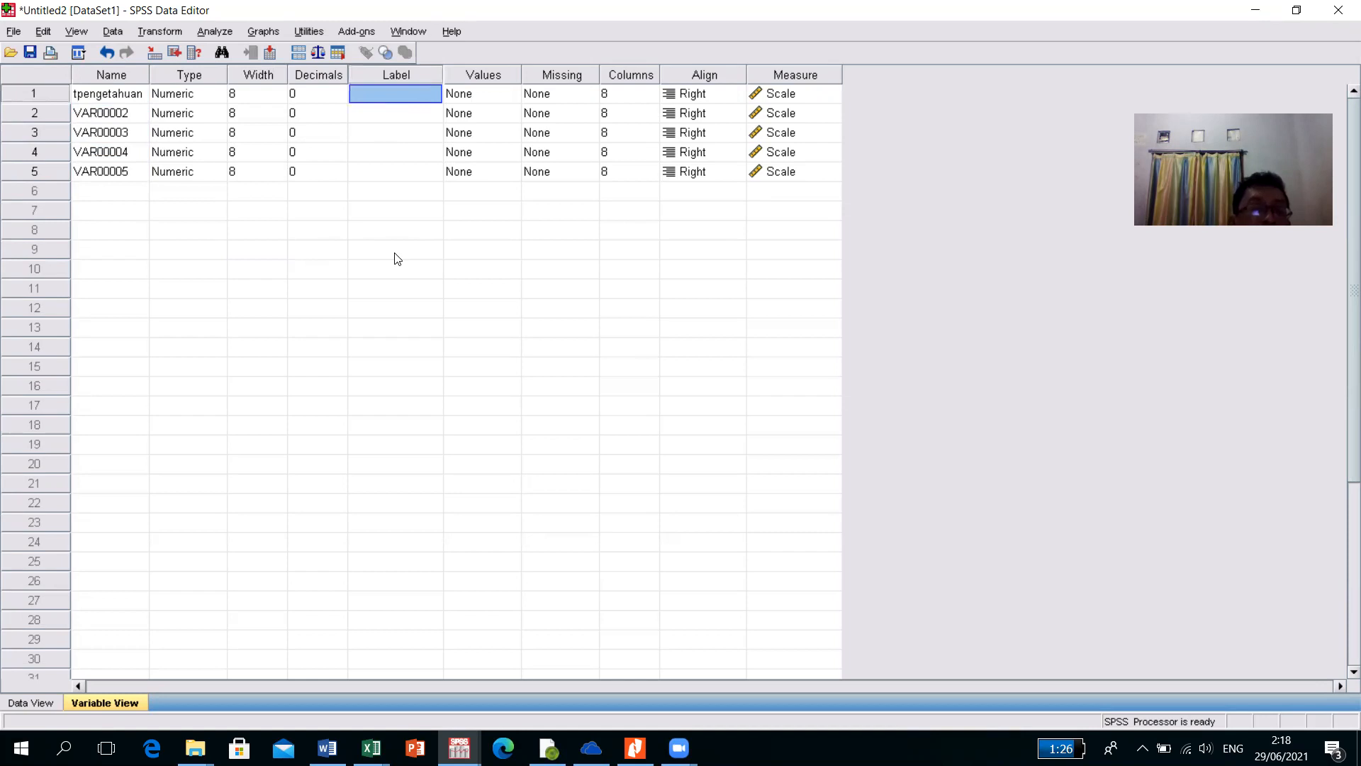
{"action": "type", "text": "slam"}
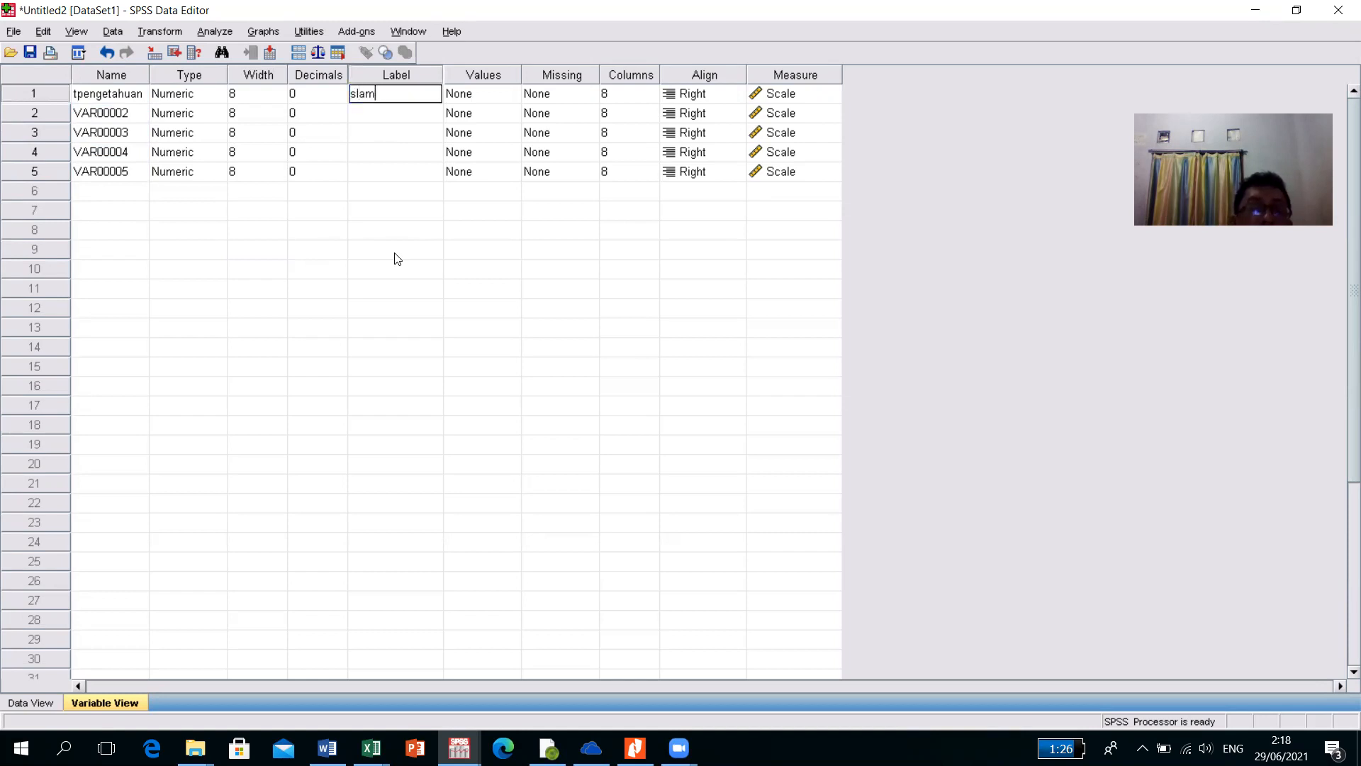
{"action": "type", "text": "et t penget"}
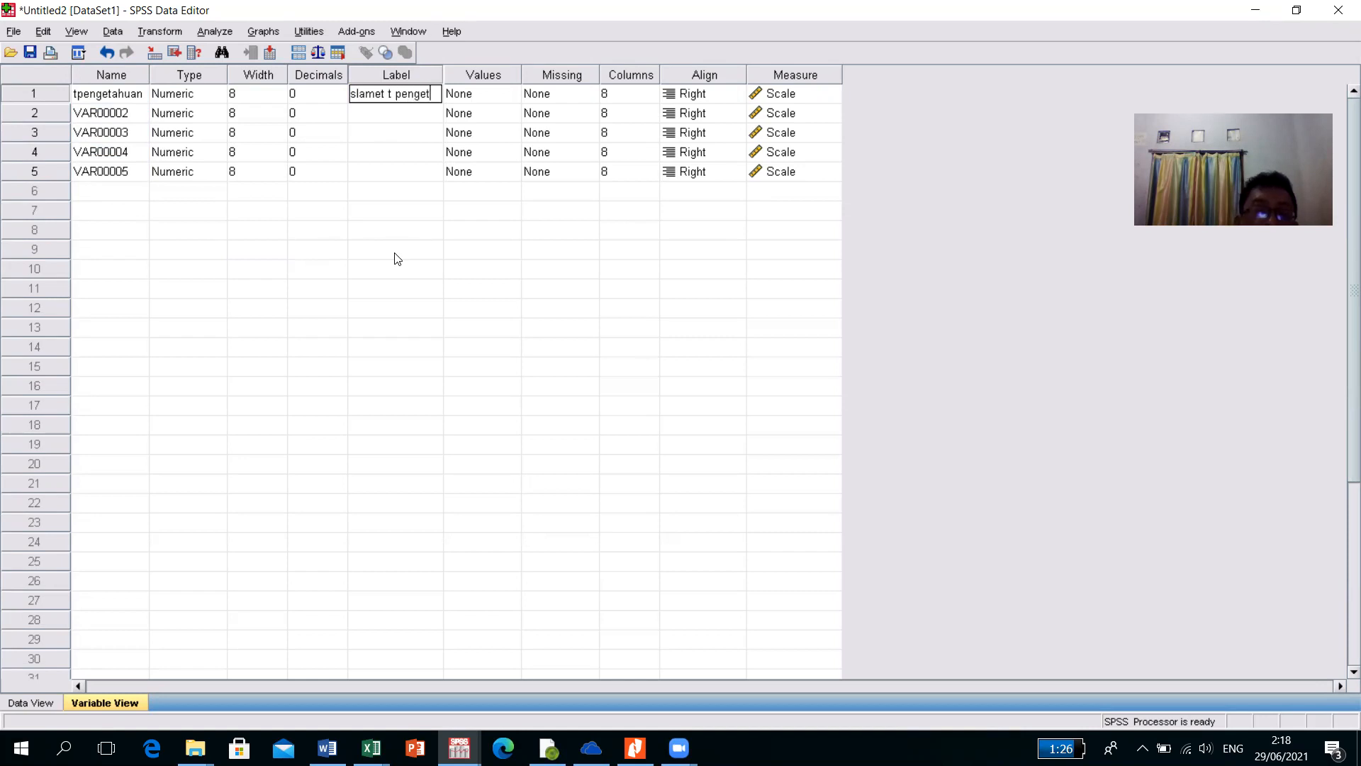
{"action": "type", "text": "ahuan"}
{"action": "left_click", "coordinate": [396, 252]}
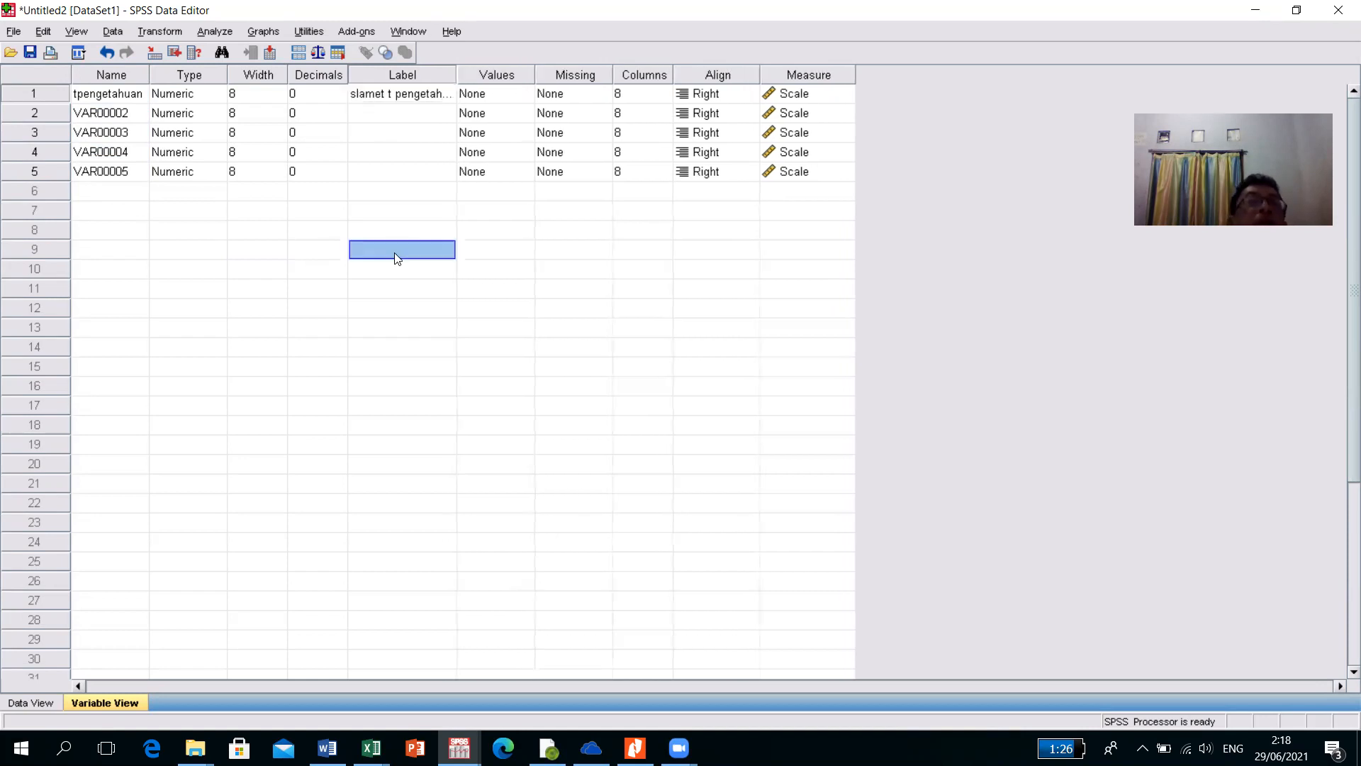
Step: Switch to the PENILAIAN_PENGETAHUAN workbook in Excel and check the headings of columns C to F on the data SPSS sheet
{"action": "left_click", "coordinate": [115, 112]}
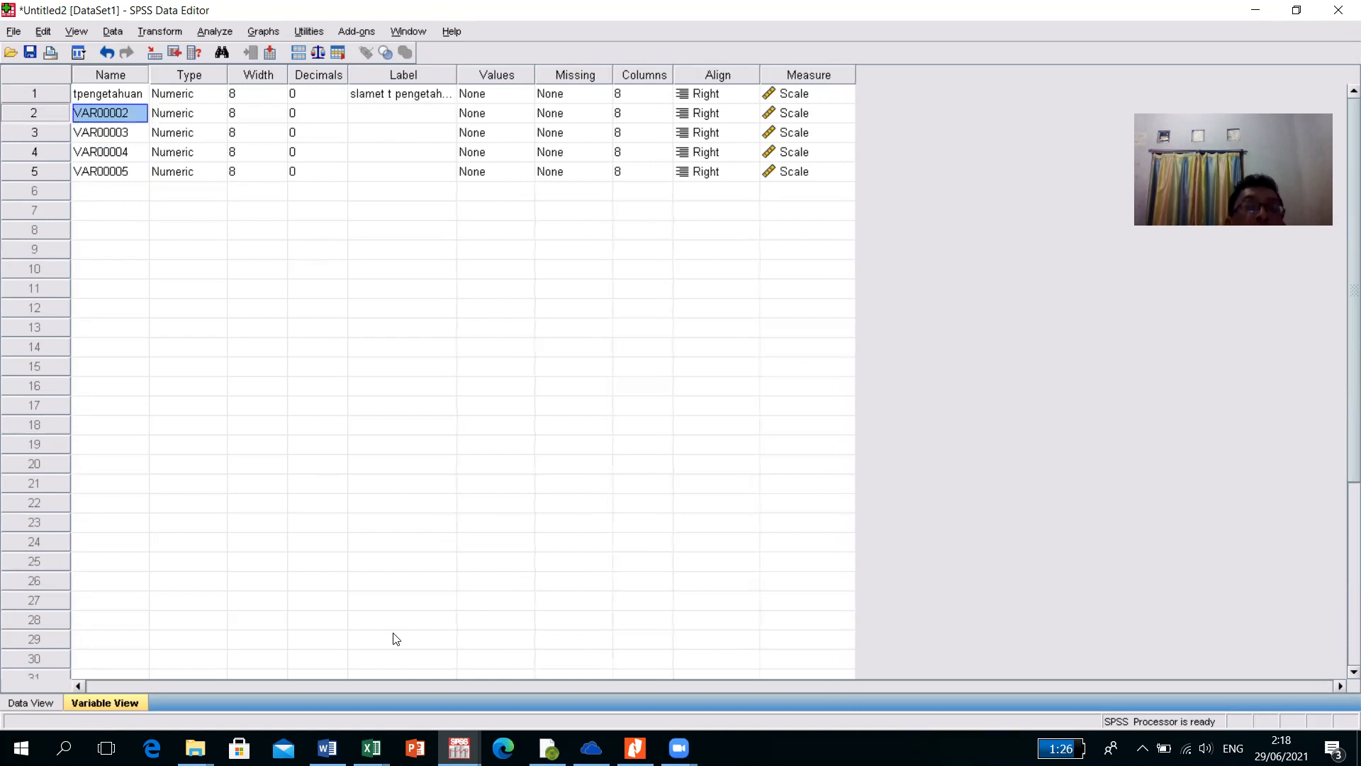
{"action": "left_click", "coordinate": [371, 747]}
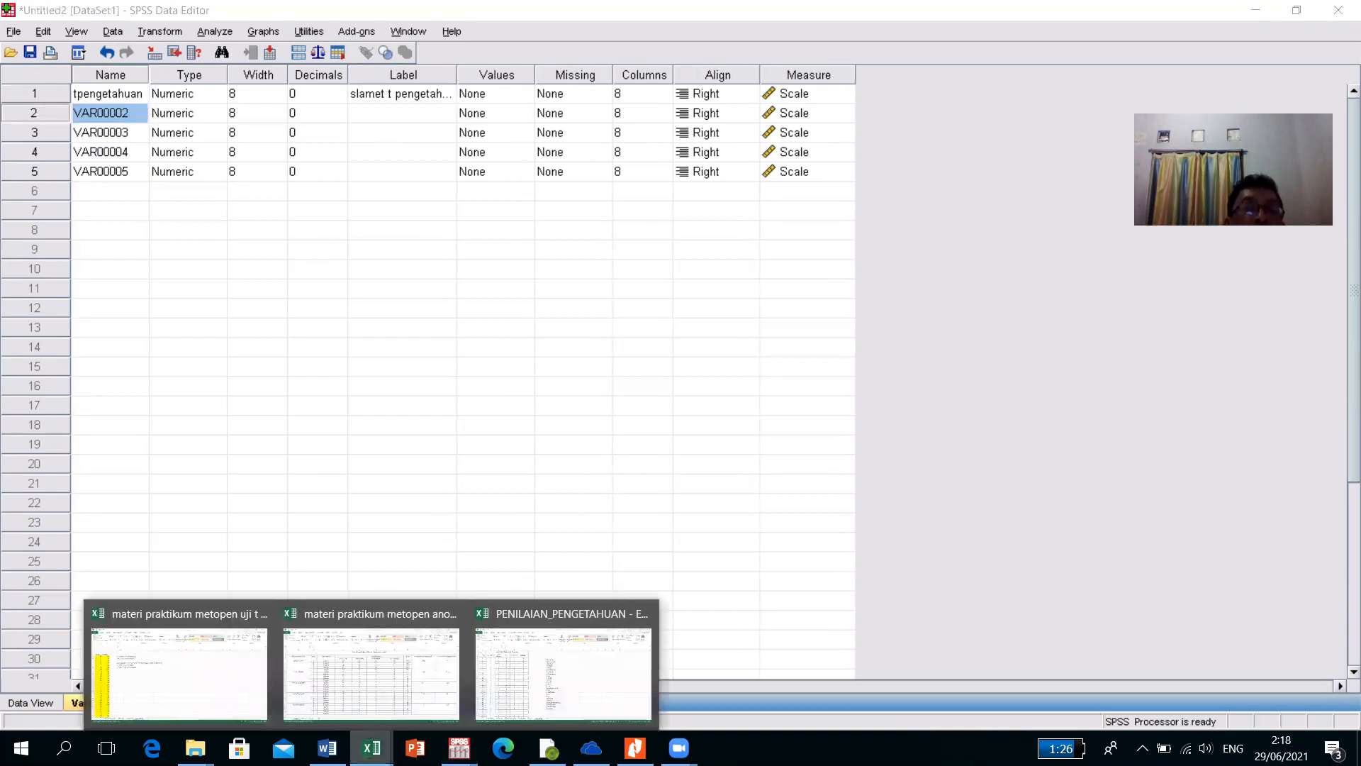
{"action": "left_click", "coordinate": [510, 694]}
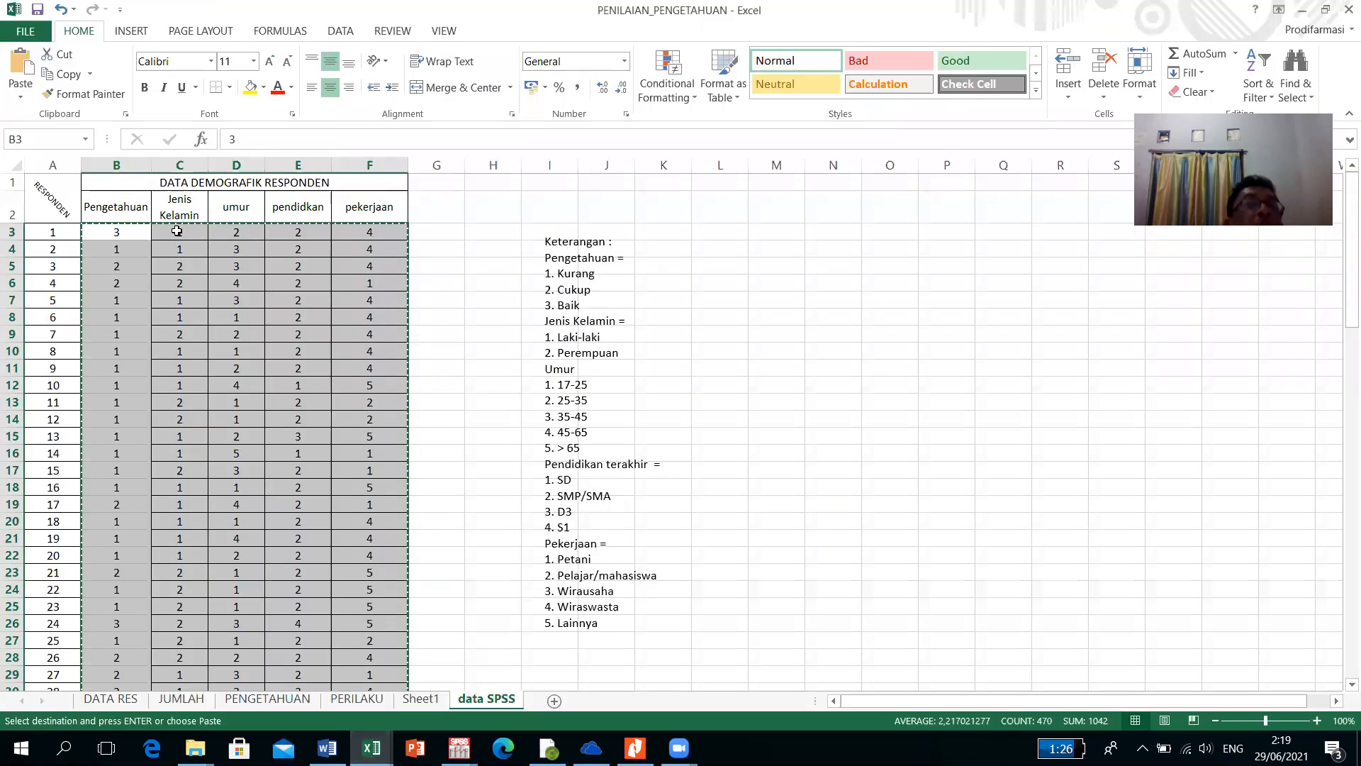
{"action": "left_click", "coordinate": [164, 201]}
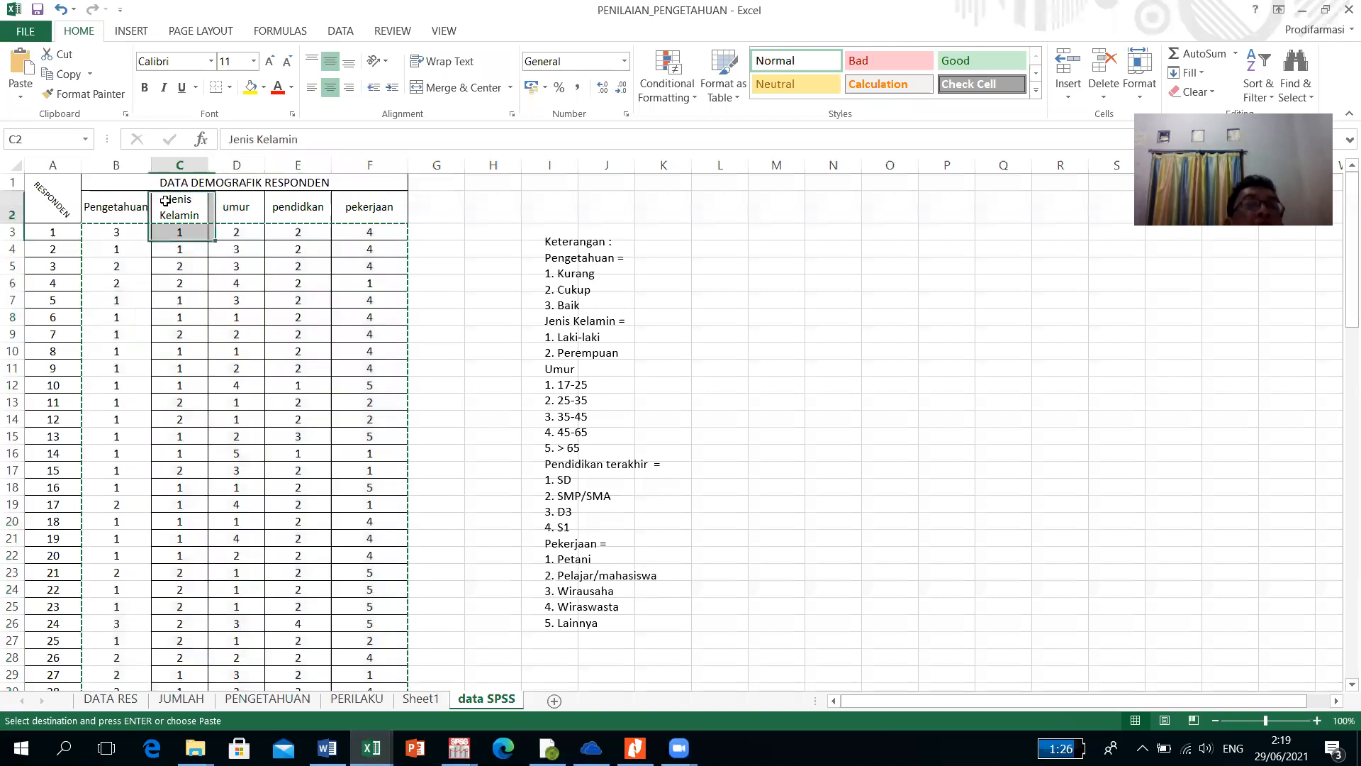
{"action": "left_click", "coordinate": [232, 205]}
{"action": "left_click", "coordinate": [282, 206]}
{"action": "left_click", "coordinate": [358, 205]}
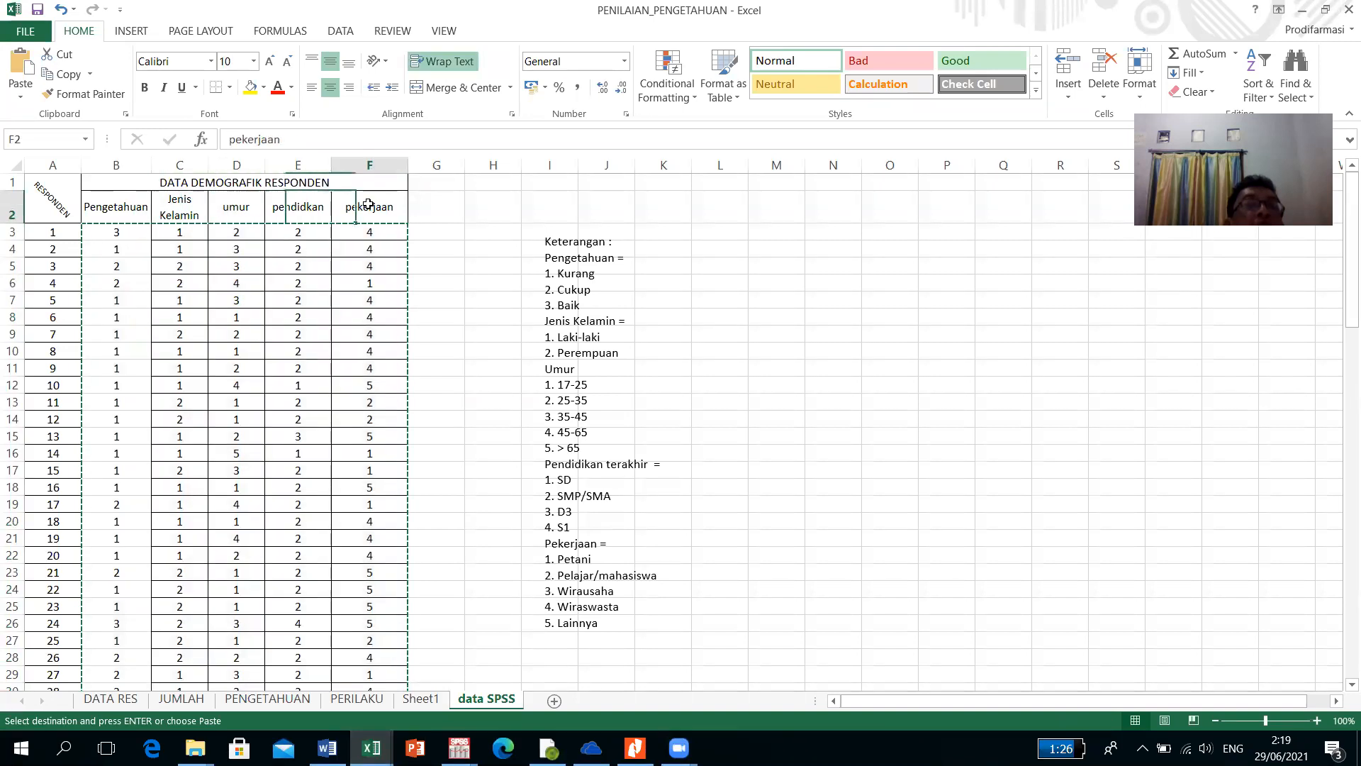
{"action": "left_click", "coordinate": [186, 207]}
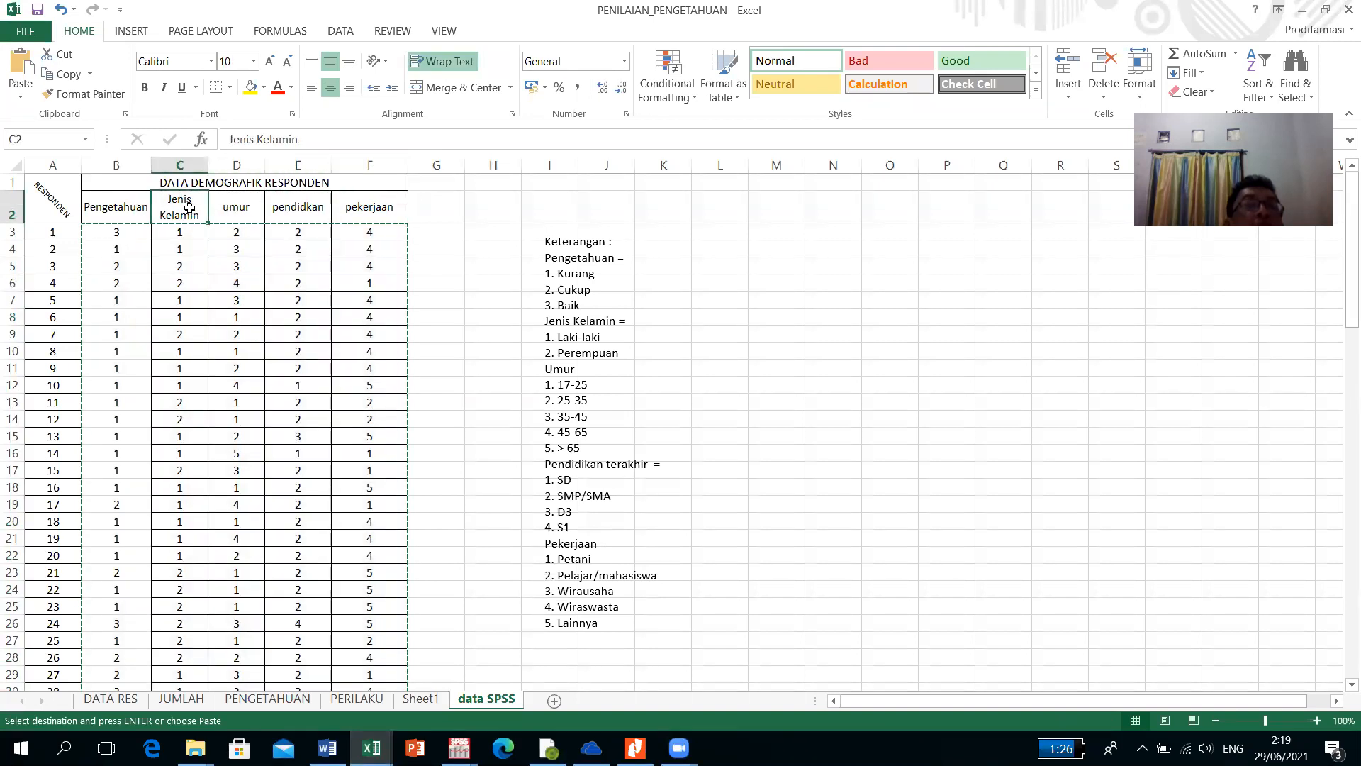
{"action": "left_click", "coordinate": [249, 206]}
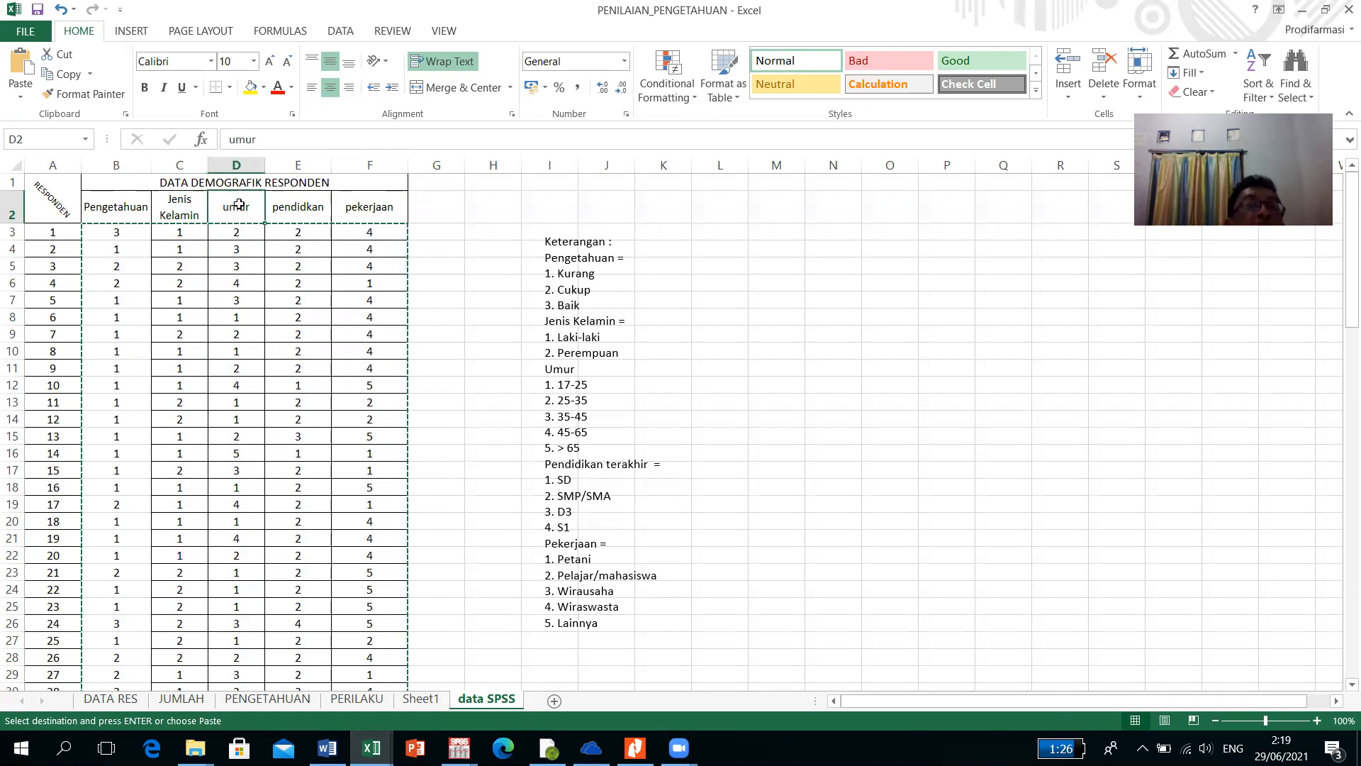
{"action": "left_click", "coordinate": [312, 209]}
{"action": "left_click", "coordinate": [366, 207]}
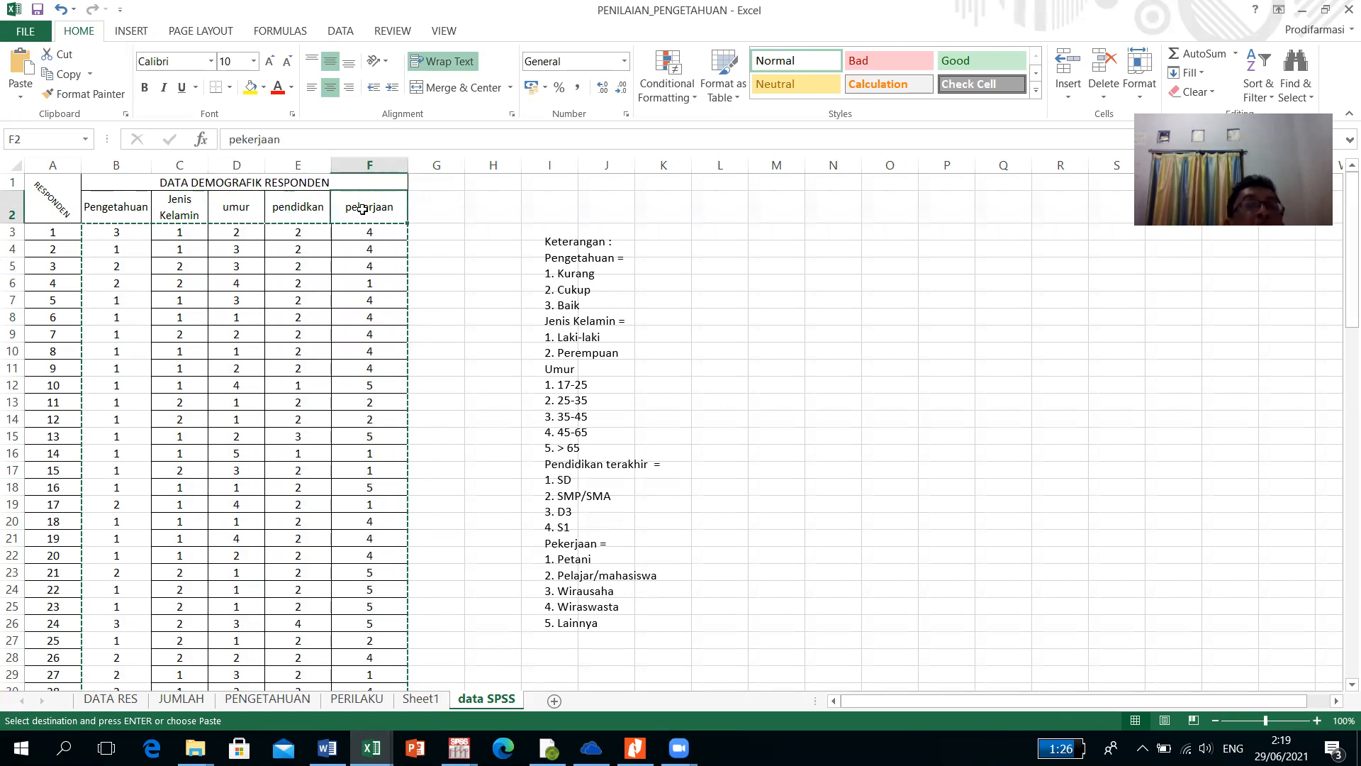
{"action": "left_click", "coordinate": [204, 216]}
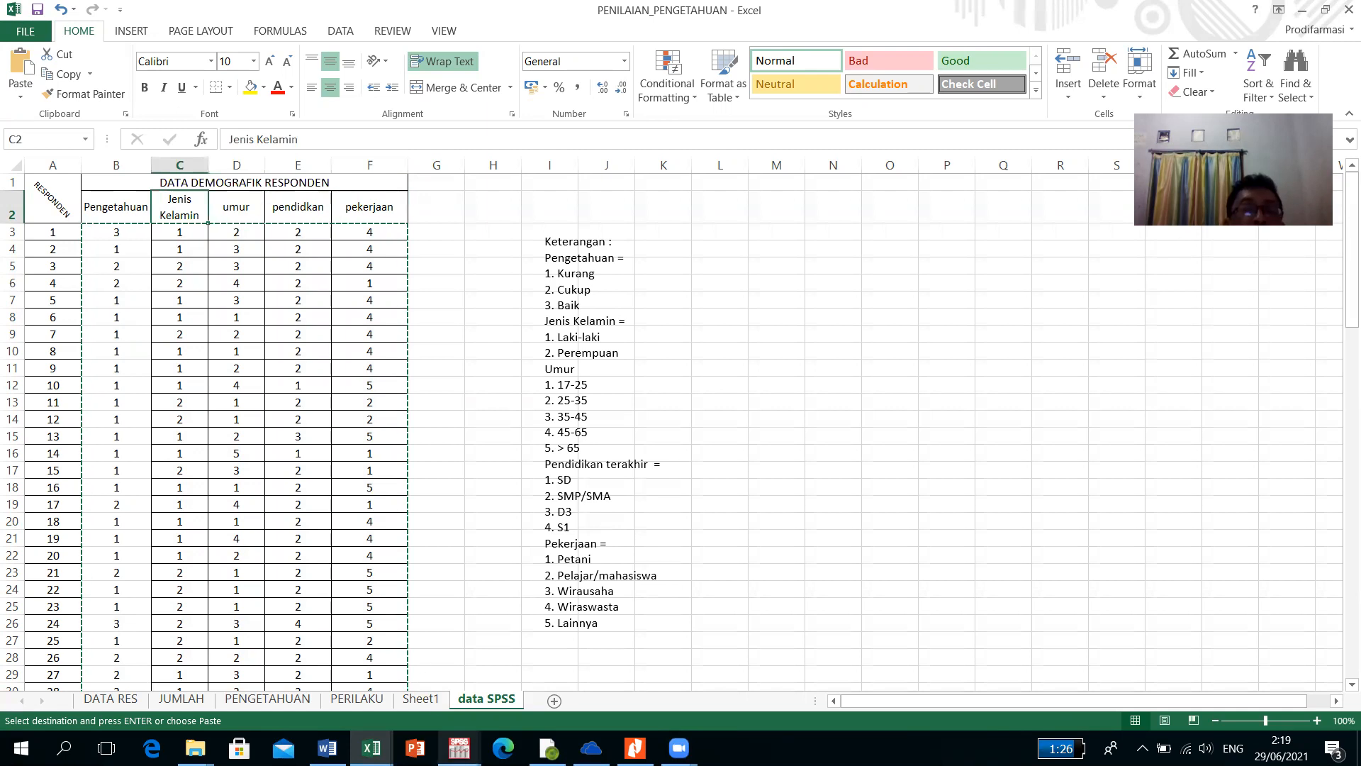
Step: Switch back to the Untitled2 dataset in the SPSS Data Editor and rename VAR00002 as jkelamin
{"action": "mouse_move", "coordinate": [459, 748]}
{"action": "left_click", "coordinate": [648, 669]}
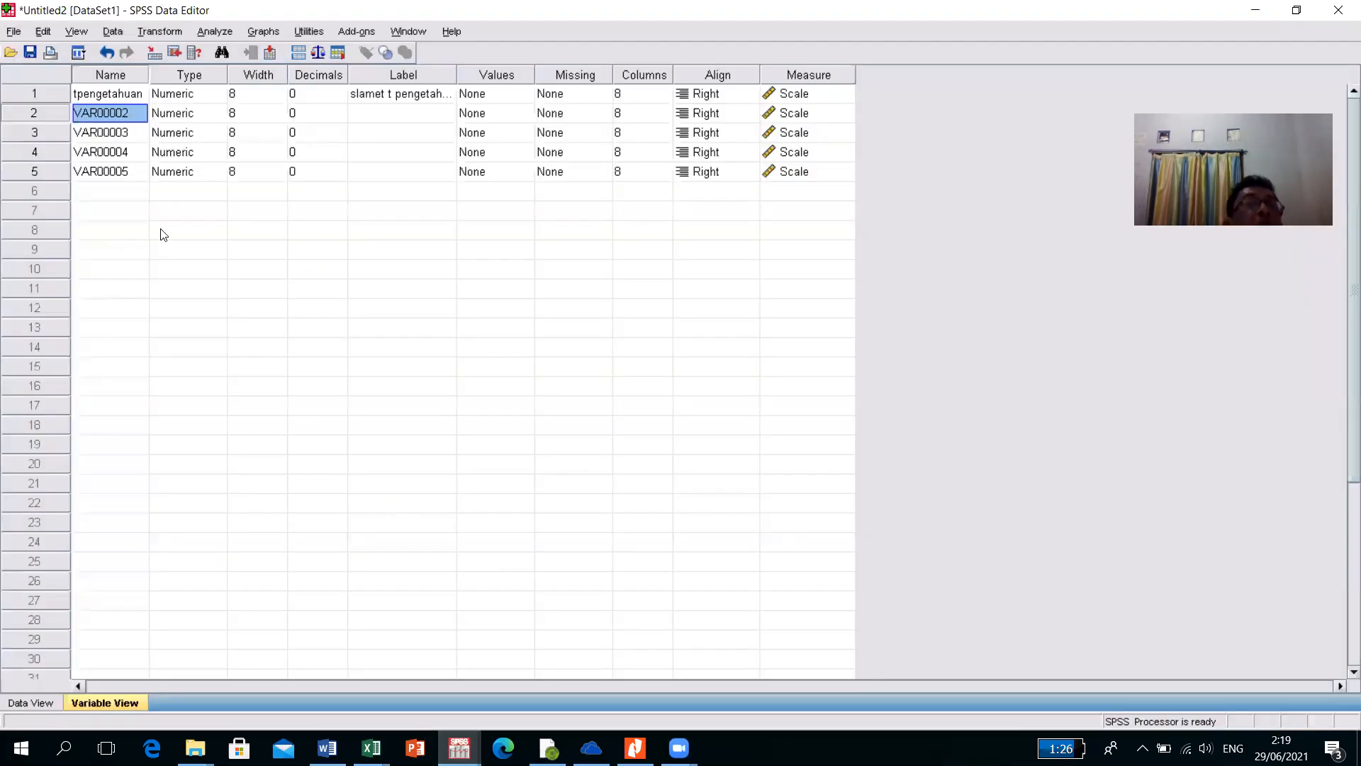
{"action": "type", "text": "jk"}
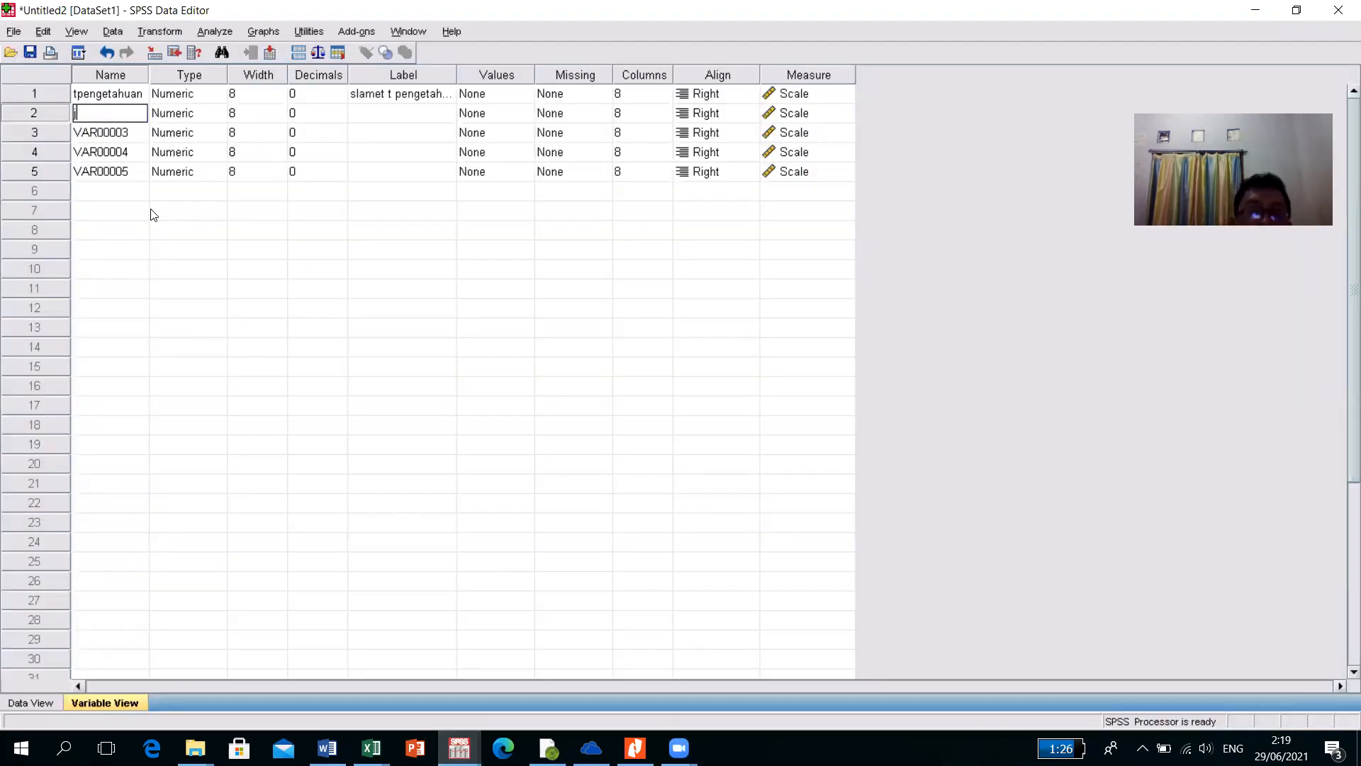
{"action": "type", "text": "elamin"}
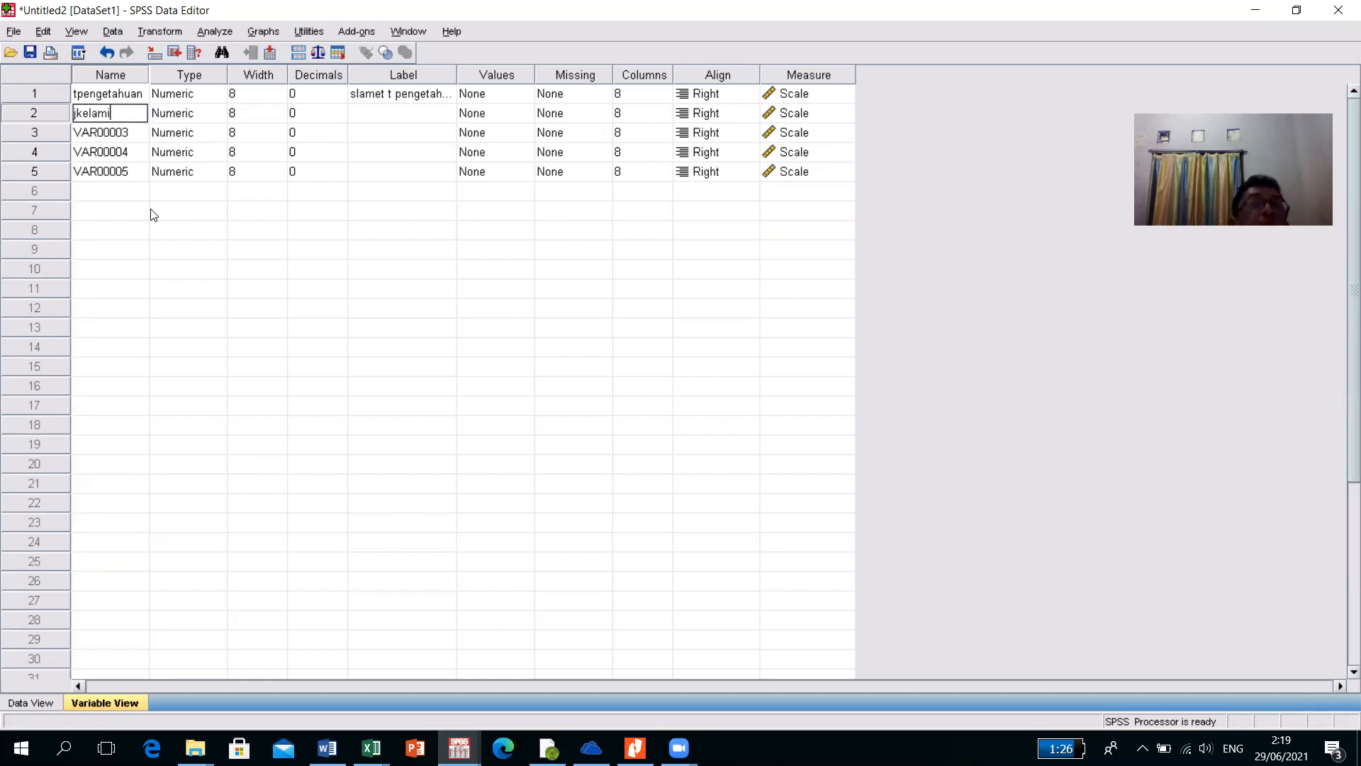
{"action": "key", "text": "Return"}
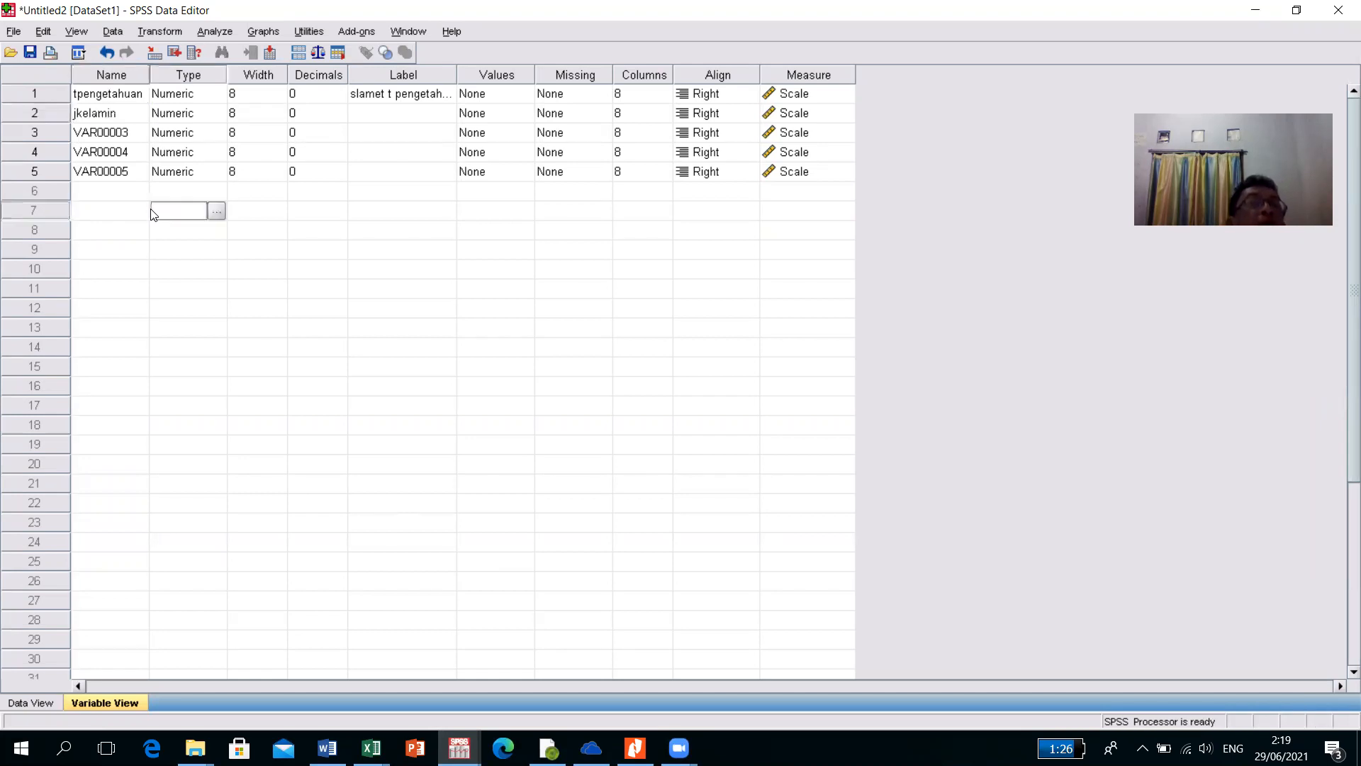
Step: Rename VAR00003, VAR00004 and VAR00005 as umur, pendidikan and pekerjaan
{"action": "left_click", "coordinate": [117, 135]}
{"action": "type", "text": "umur"}
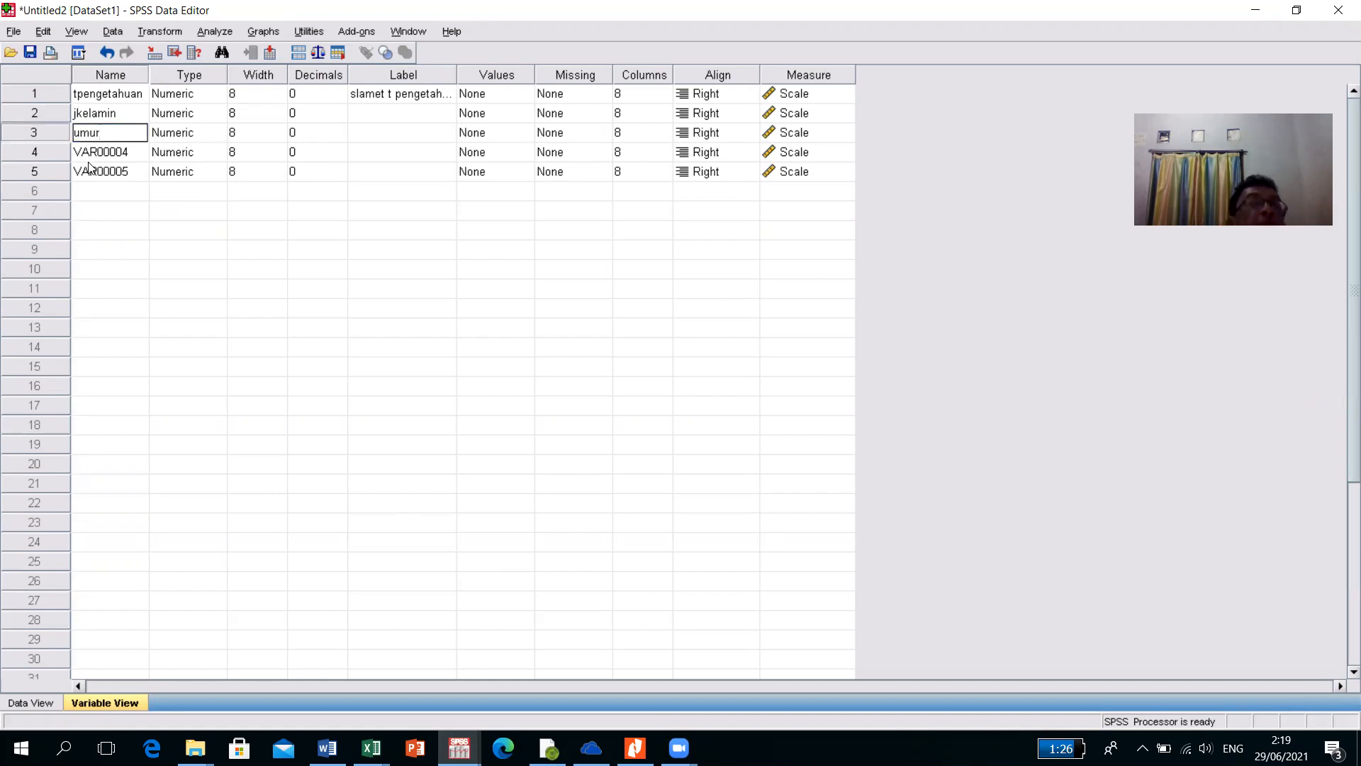
{"action": "key", "text": "Return"}
{"action": "type", "text": "pendidikan"}
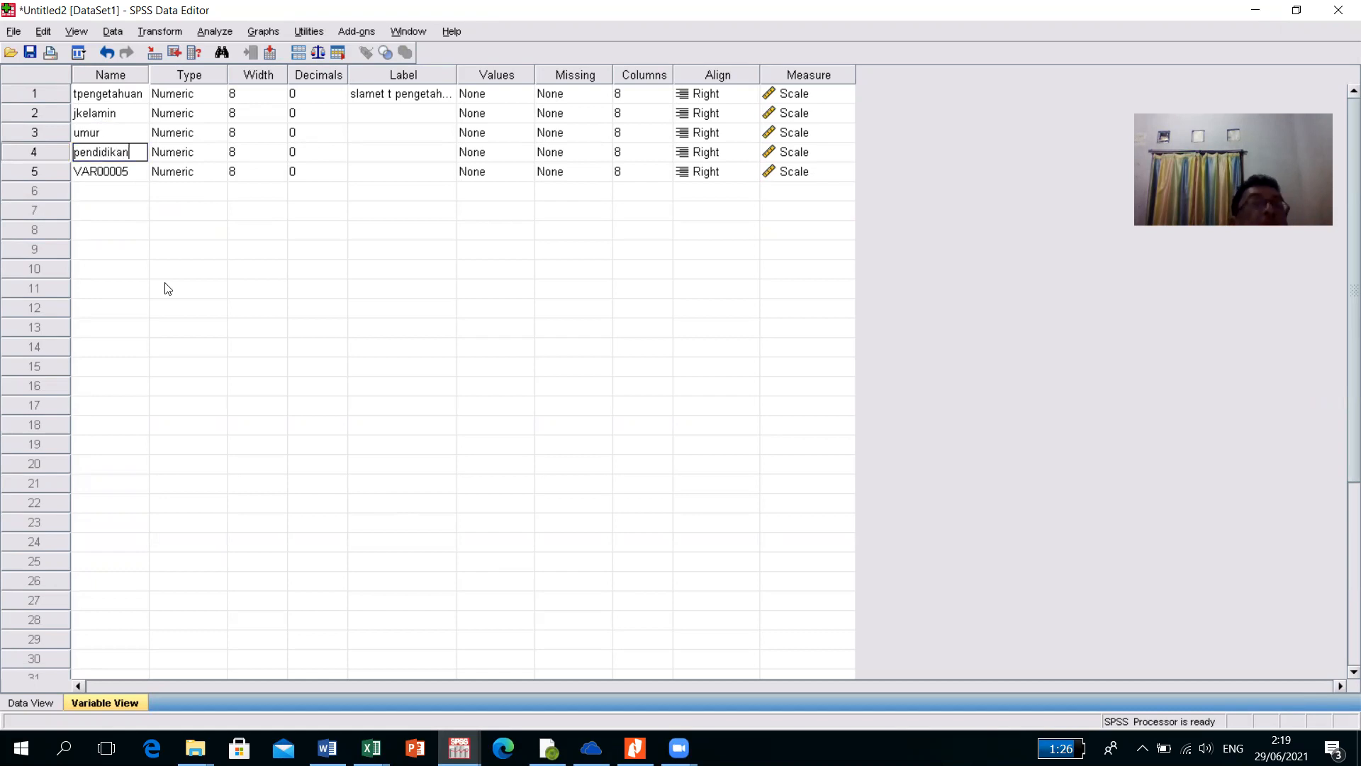
{"action": "left_click", "coordinate": [167, 287]}
{"action": "left_click", "coordinate": [118, 177]}
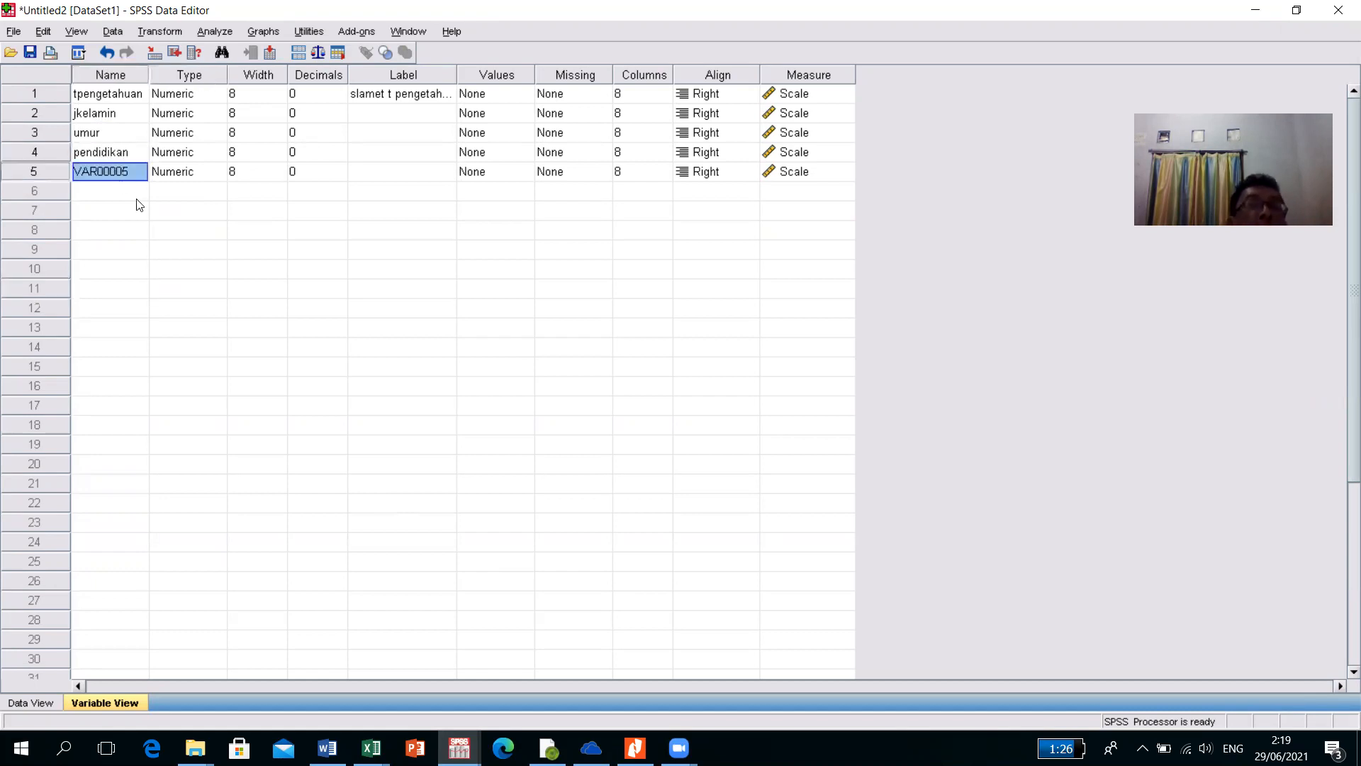
{"action": "type", "text": "pekerjaan"}
{"action": "left_click", "coordinate": [387, 286]}
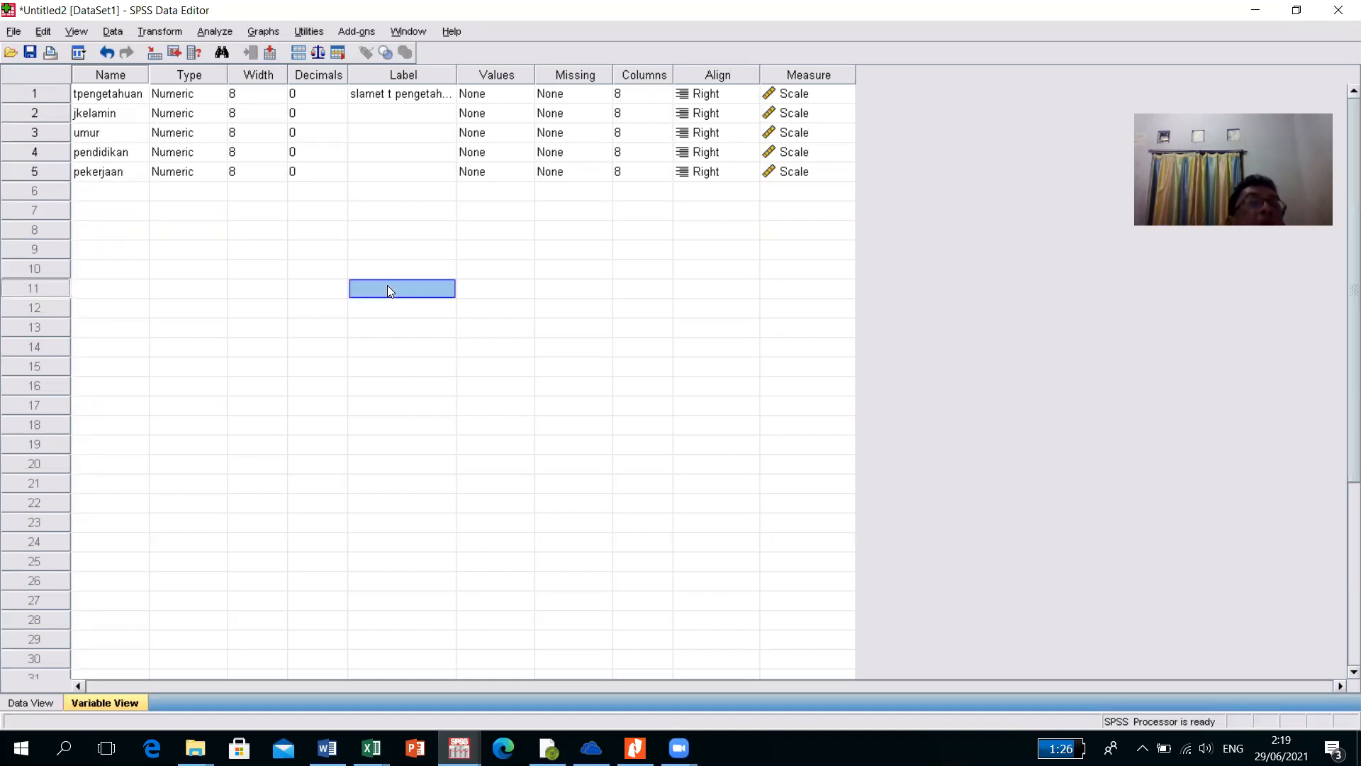
Step: Label the jkelamin variable with the person's name followed by "jkelamin"
{"action": "left_click", "coordinate": [383, 117]}
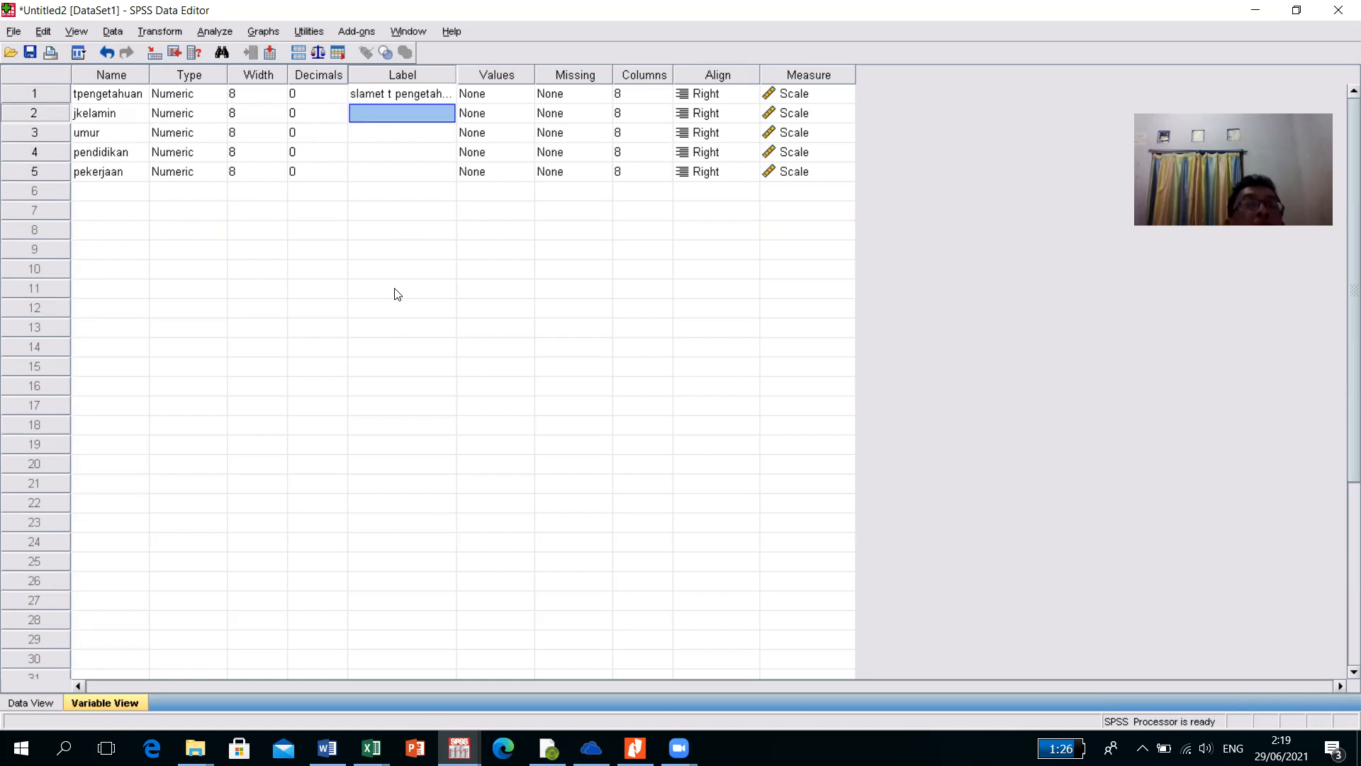
{"action": "type", "text": "slamet"}
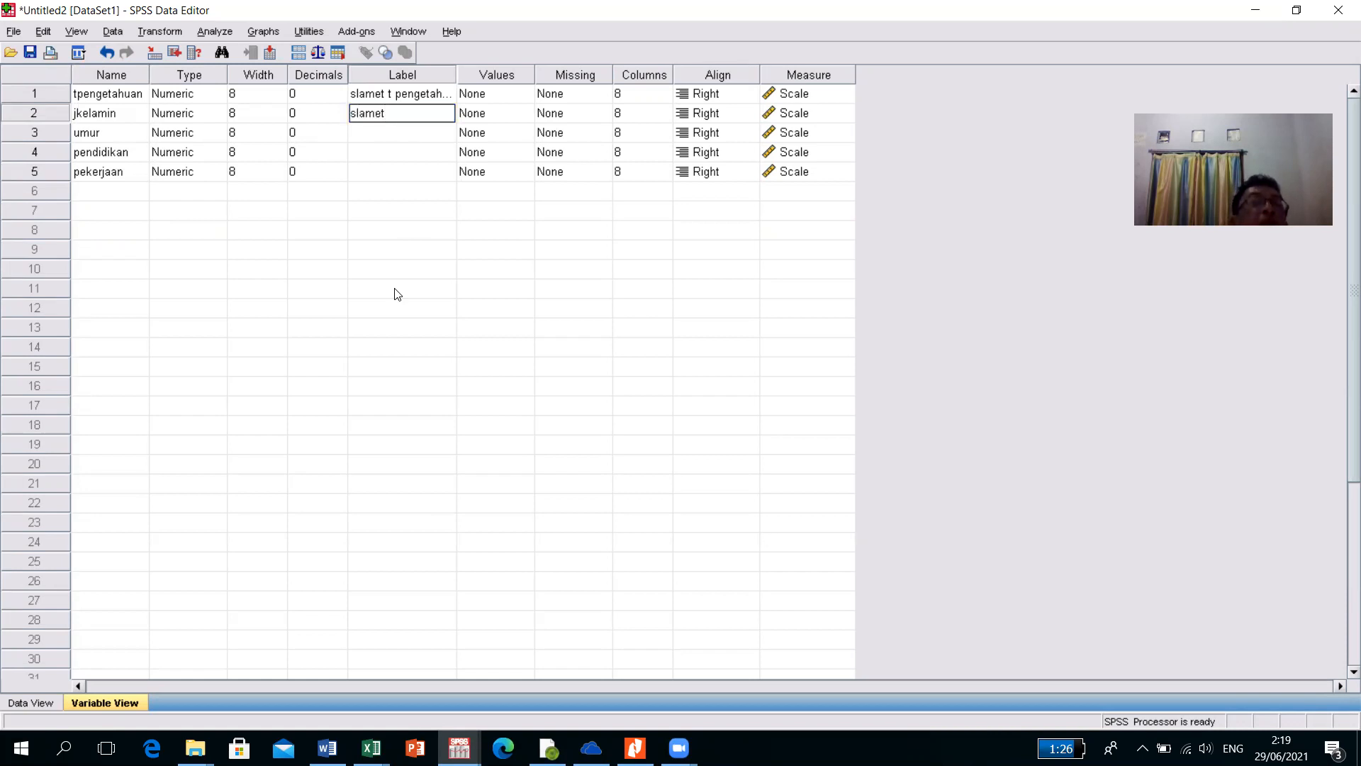
{"action": "type", "text": " jkelamin"}
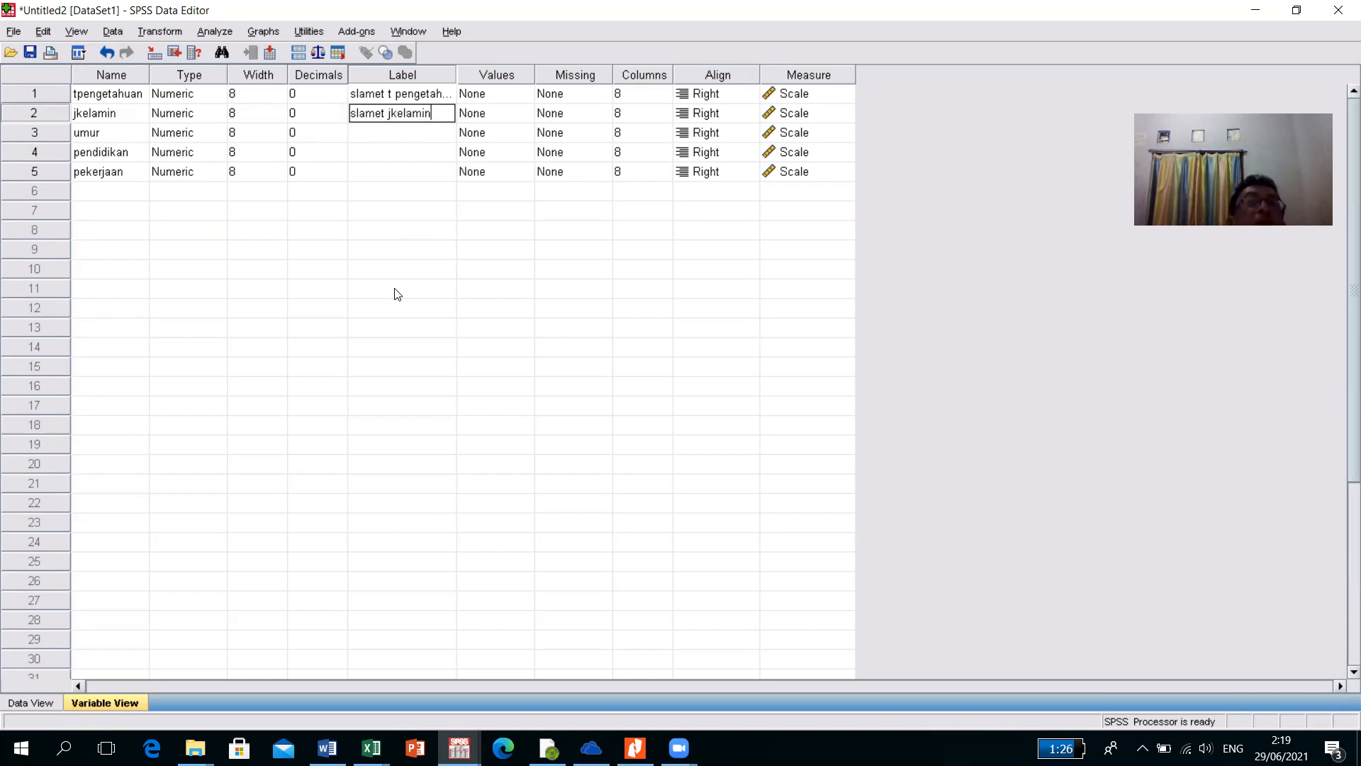
{"action": "left_click", "coordinate": [387, 245]}
Step: Label the umur, pendidikan and pekerjaan variables with the person's name followed by each variable's own name
{"action": "left_click", "coordinate": [380, 135]}
{"action": "type", "text": "slamet um"}
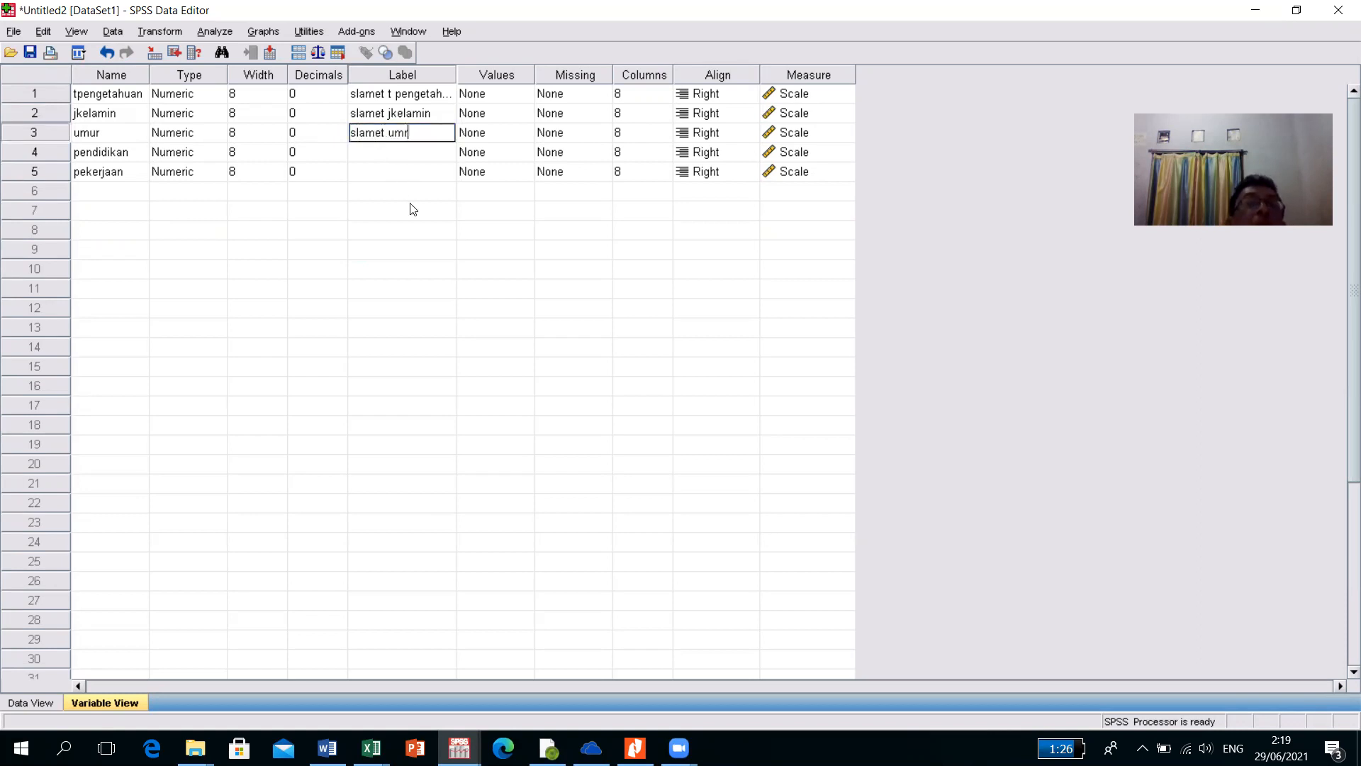
{"action": "type", "text": "ur"}
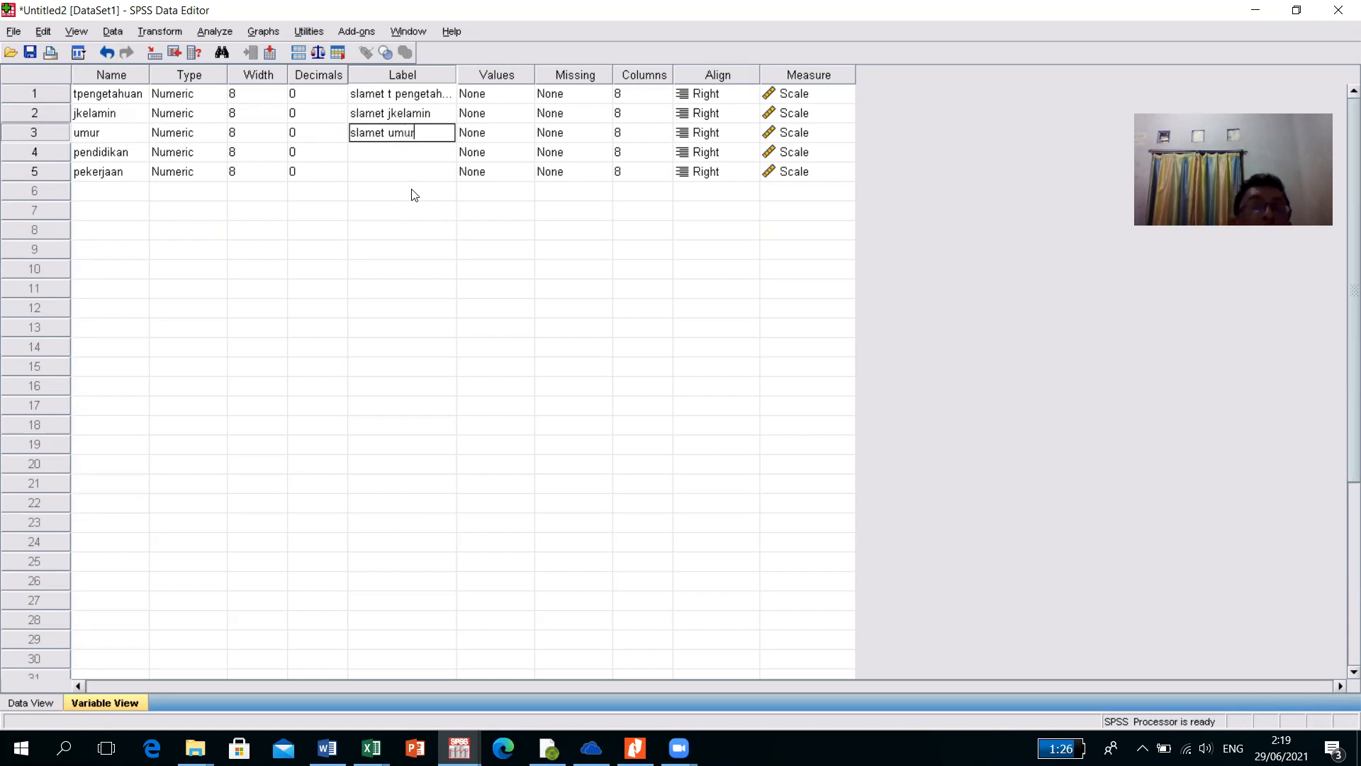
{"action": "left_click", "coordinate": [420, 268]}
{"action": "left_click", "coordinate": [391, 153]}
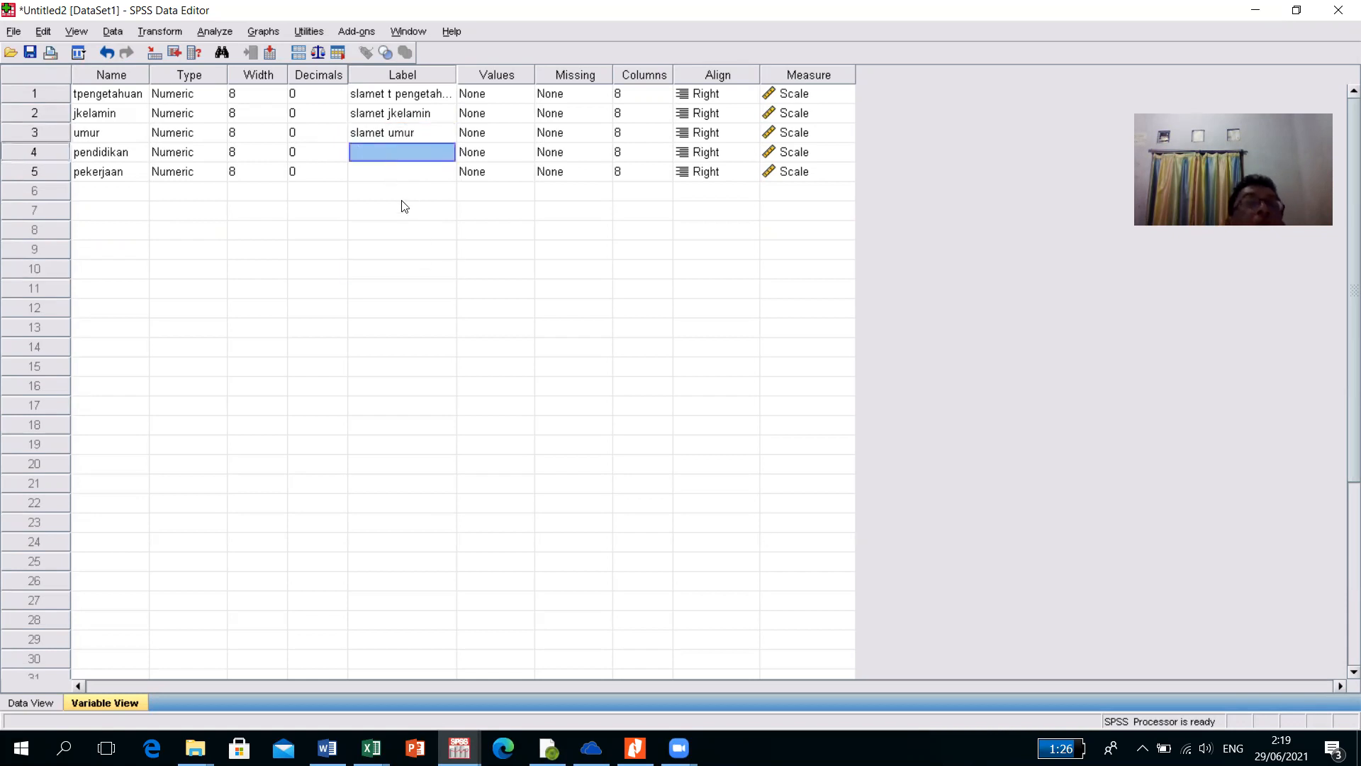
{"action": "type", "text": "slam"}
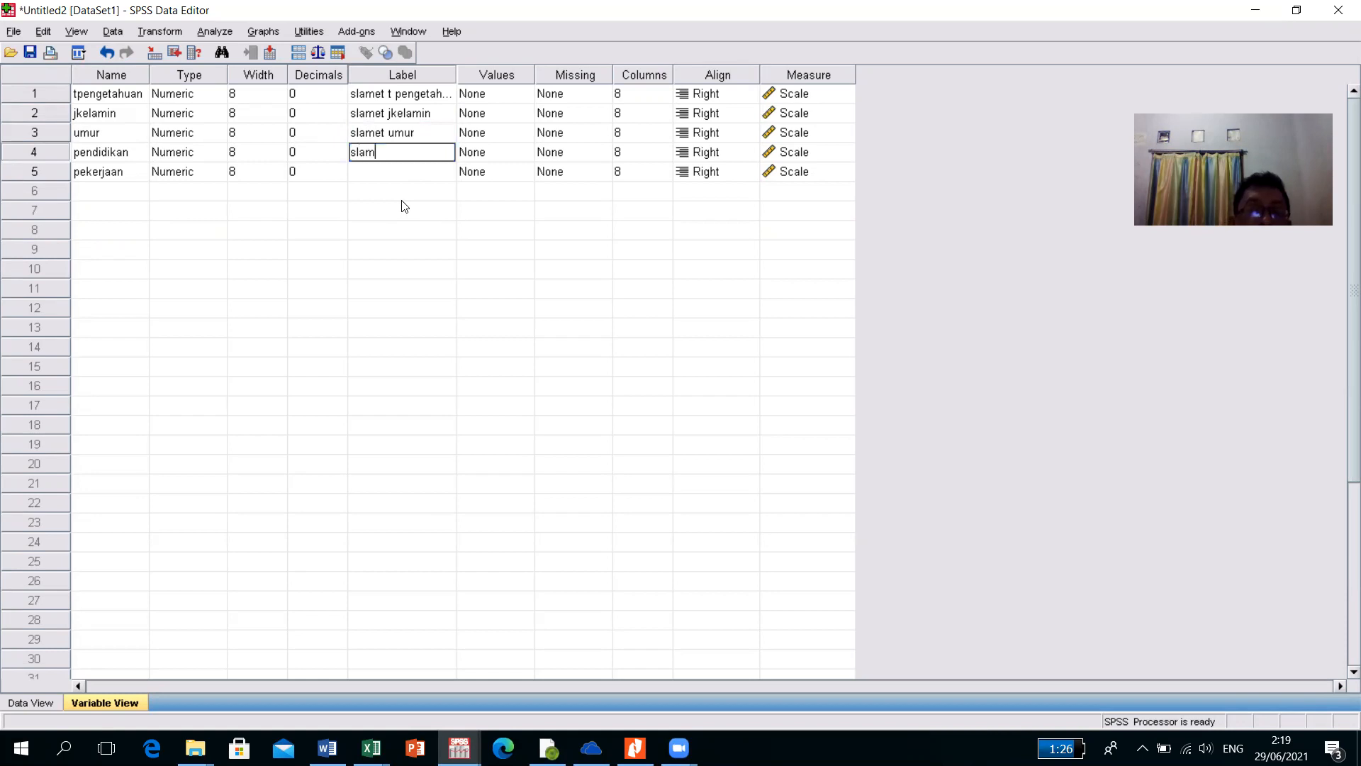
{"action": "type", "text": "et pendidikan"}
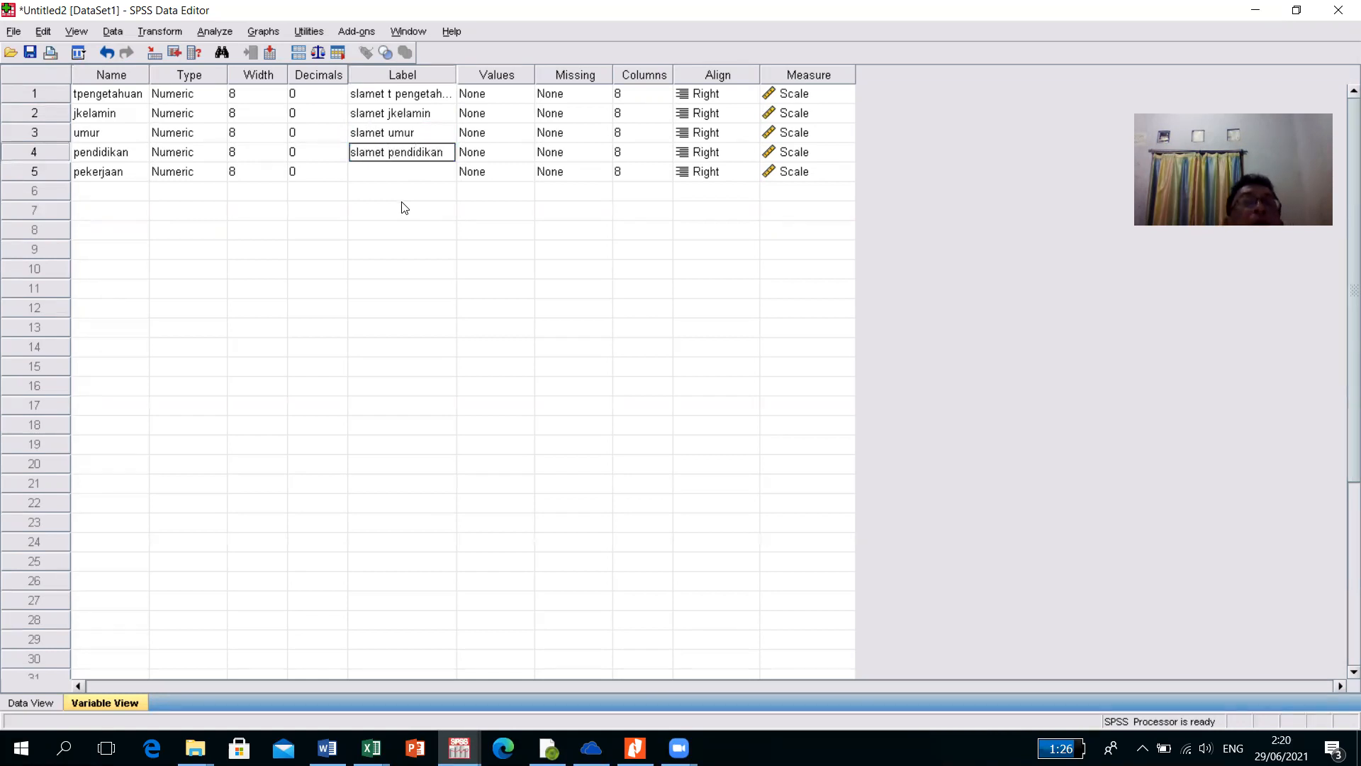
{"action": "left_click", "coordinate": [433, 287]}
{"action": "left_click", "coordinate": [401, 173]}
{"action": "type", "text": "slamet pekerjaan"}
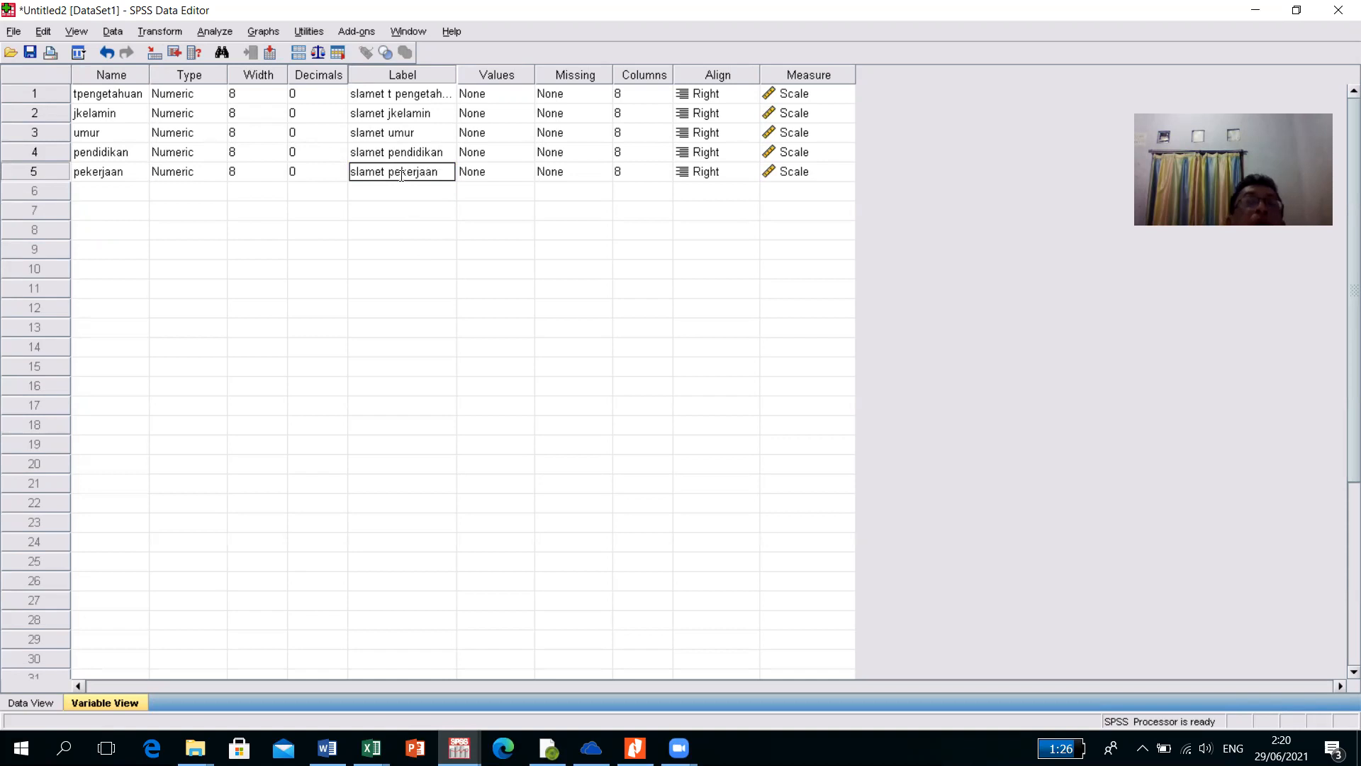
{"action": "left_click", "coordinate": [530, 290]}
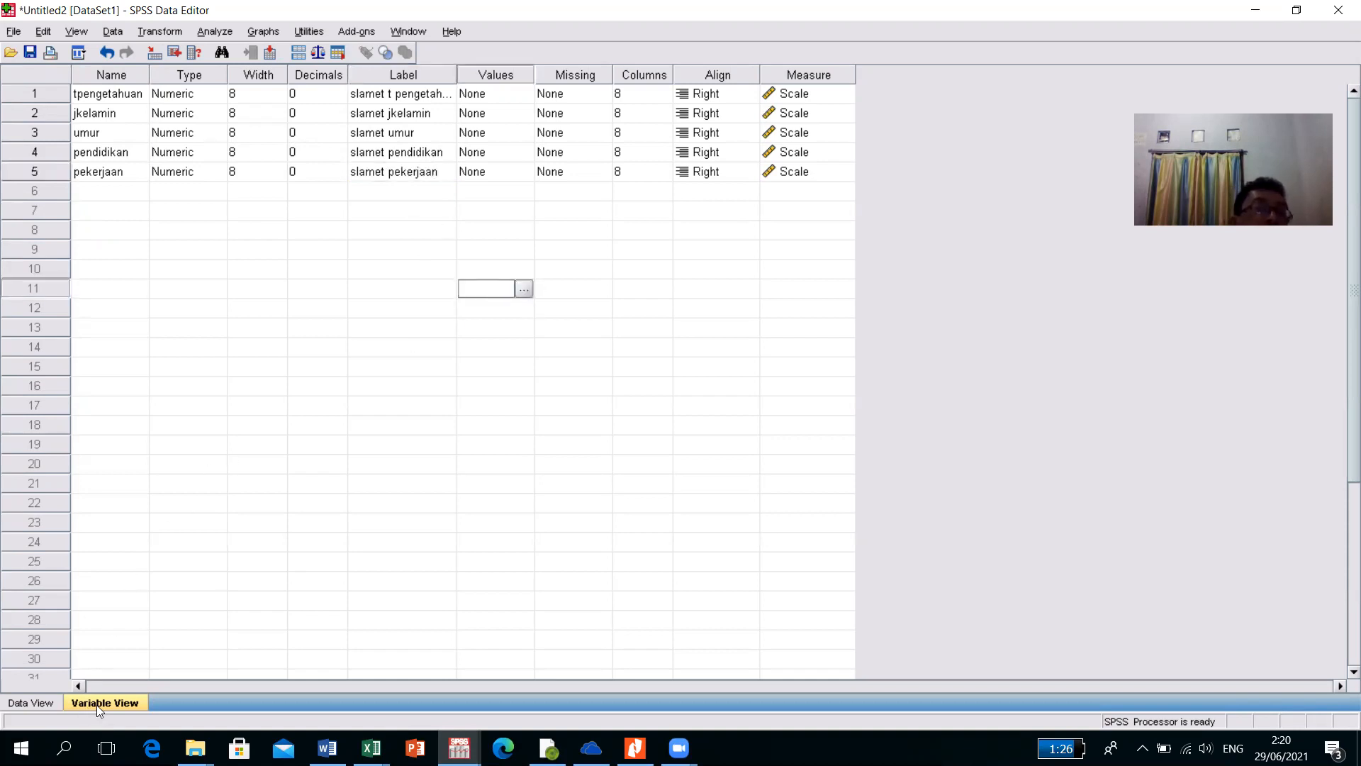
Step: Review the coded responses in Data View by respondent row and by the jkelamin, umur, pendidikan and pekerjaan columns
{"action": "left_click", "coordinate": [47, 704]}
{"action": "left_click", "coordinate": [306, 317]}
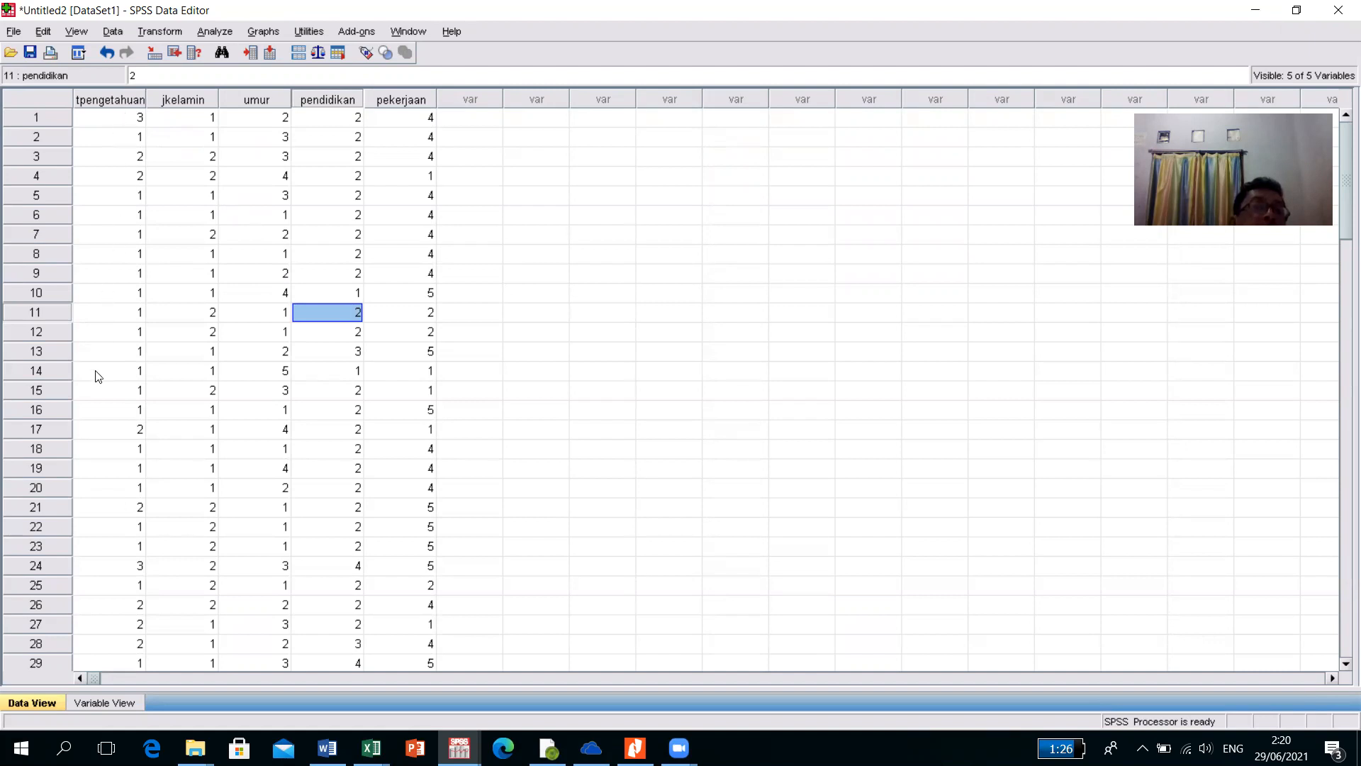
{"action": "left_click", "coordinate": [49, 118]}
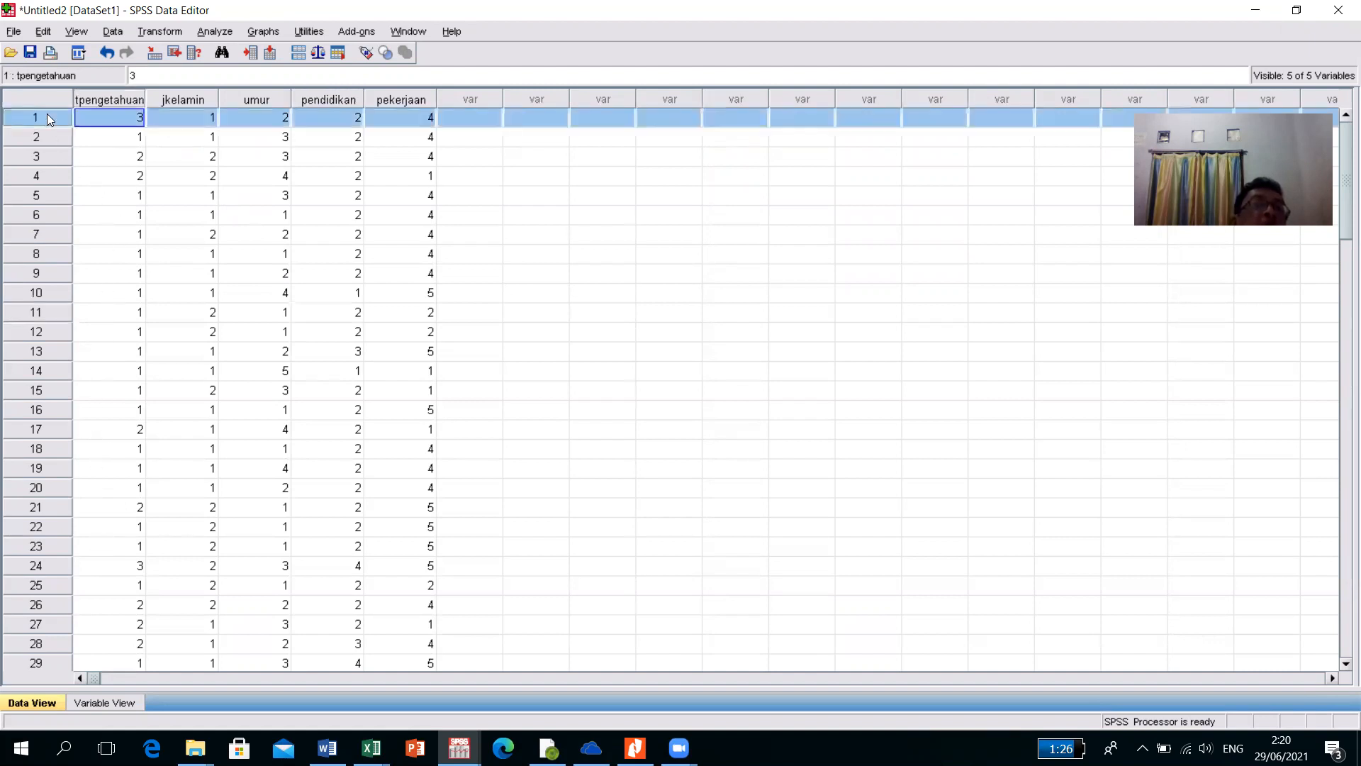
{"action": "left_click", "coordinate": [59, 137]}
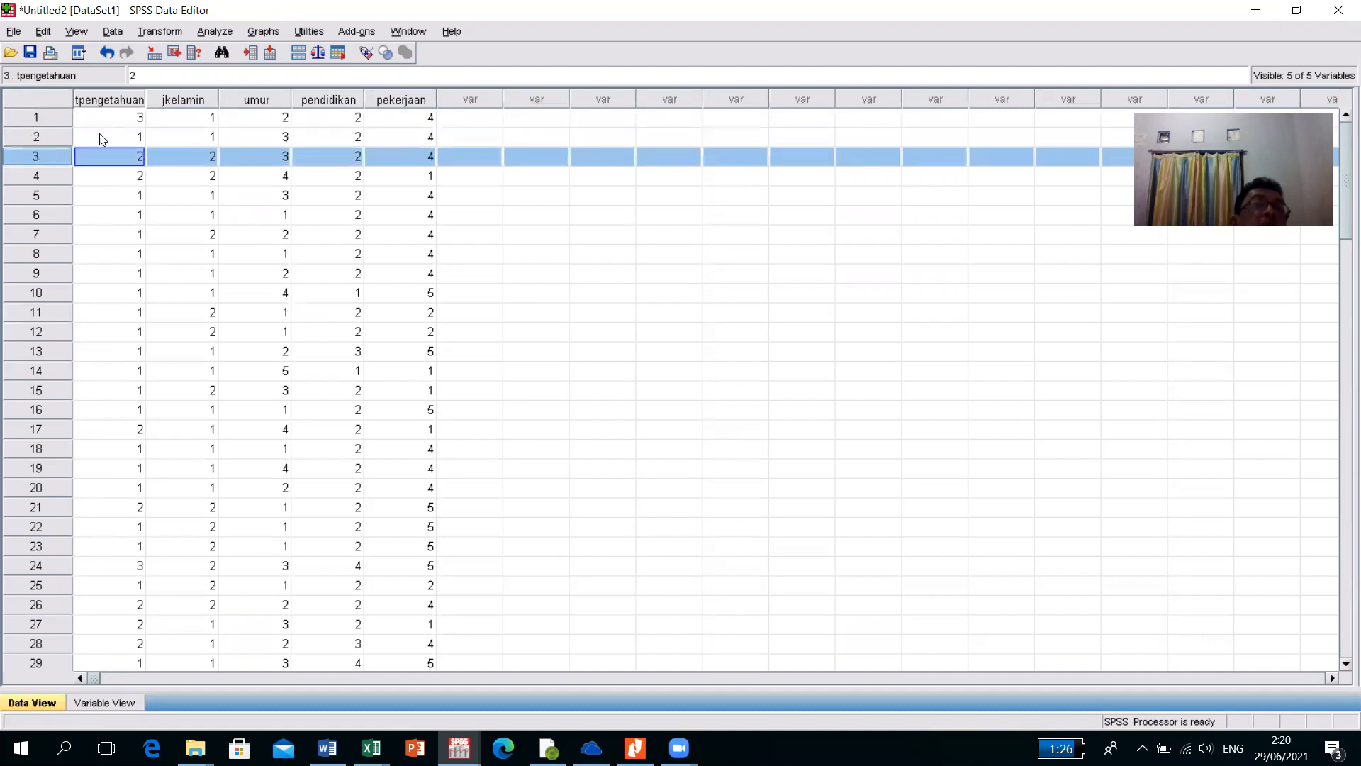
{"action": "left_click", "coordinate": [180, 100]}
{"action": "left_click", "coordinate": [188, 117]}
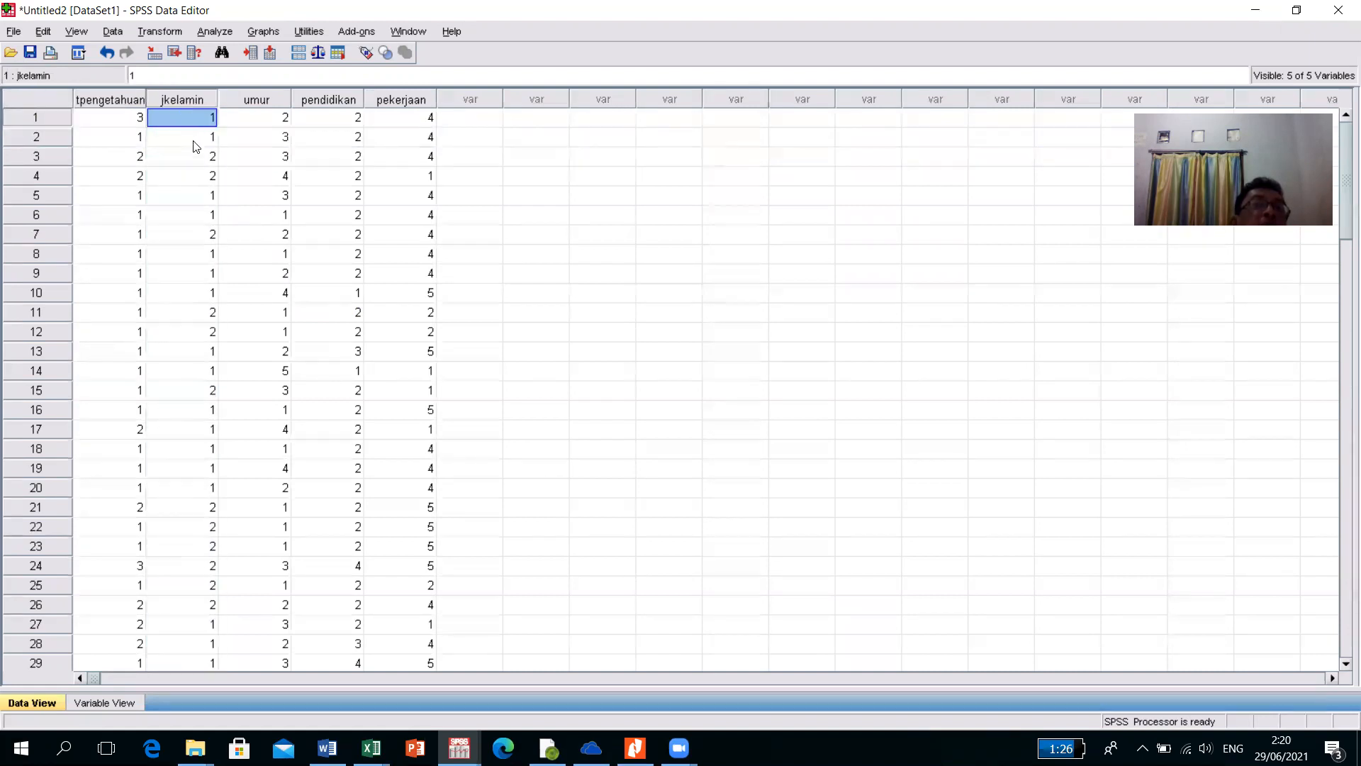
{"action": "left_click", "coordinate": [195, 138]}
{"action": "left_click", "coordinate": [256, 101]}
{"action": "left_click", "coordinate": [350, 103]}
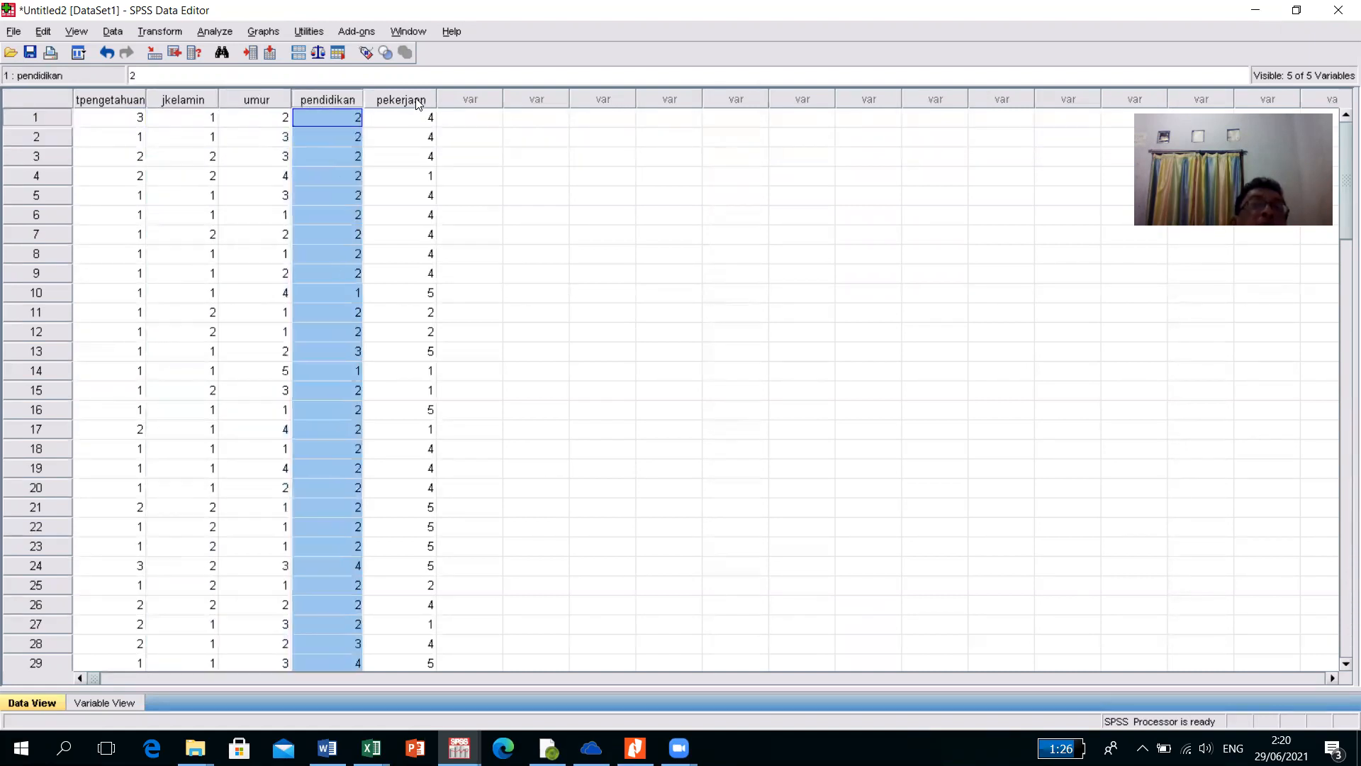
{"action": "left_click", "coordinate": [419, 104]}
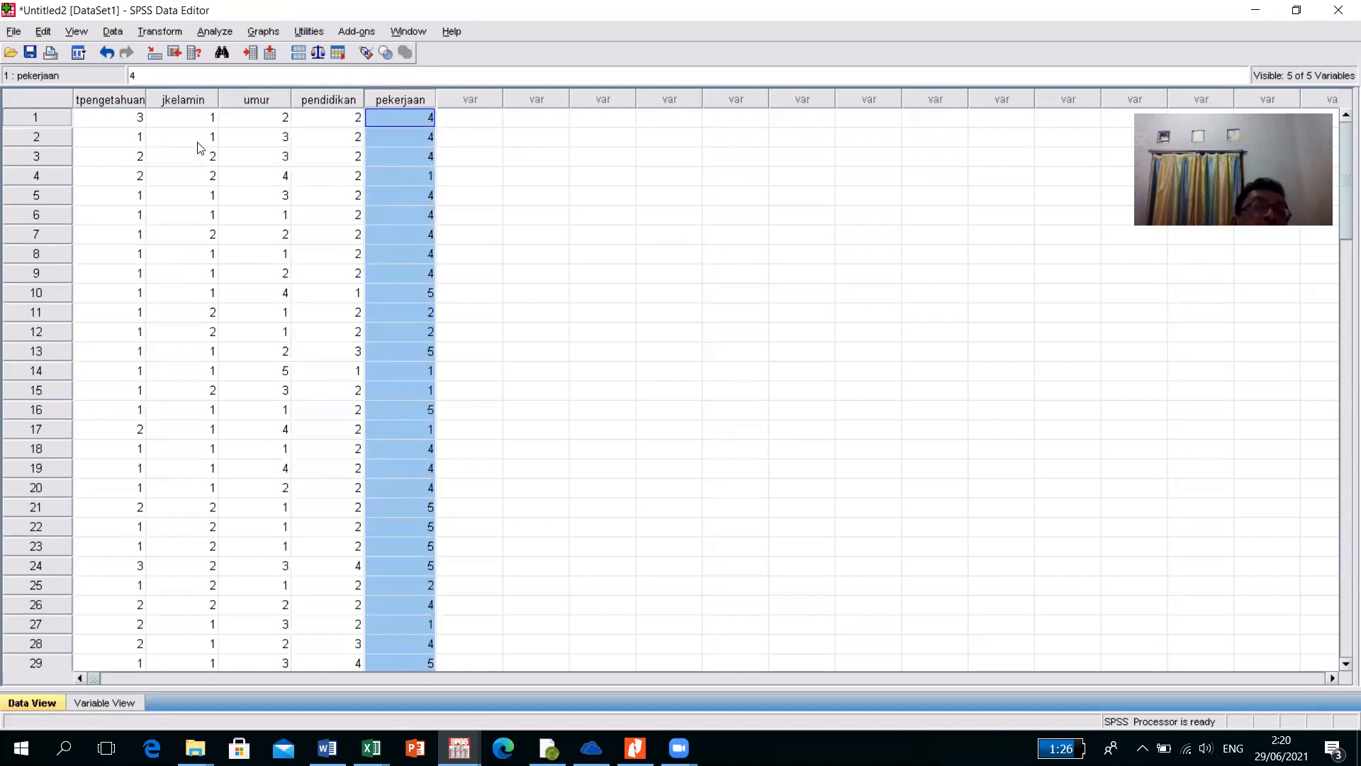
Step: Return to Variable View and add the value label 1 = "kurang" for the tpengetahuan variable
{"action": "left_click", "coordinate": [102, 702]}
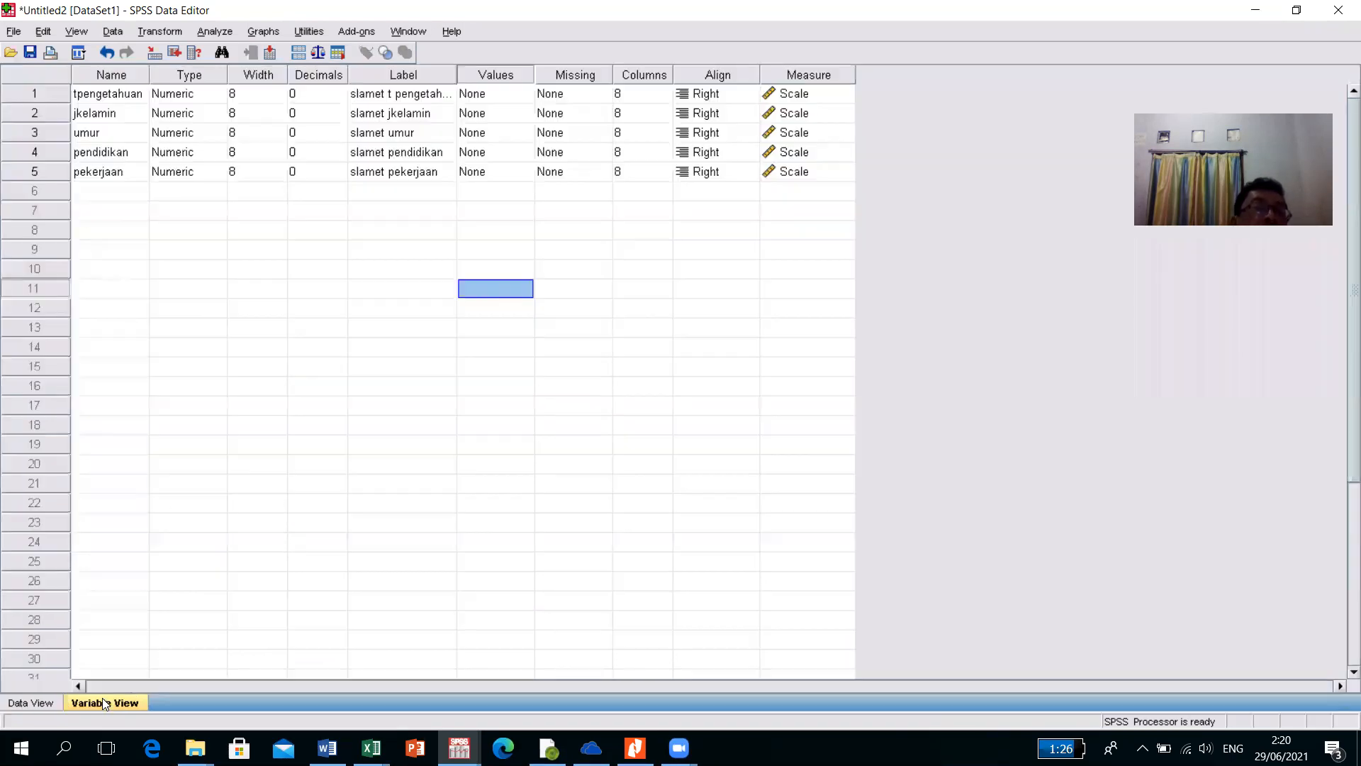
{"action": "left_click", "coordinate": [509, 95]}
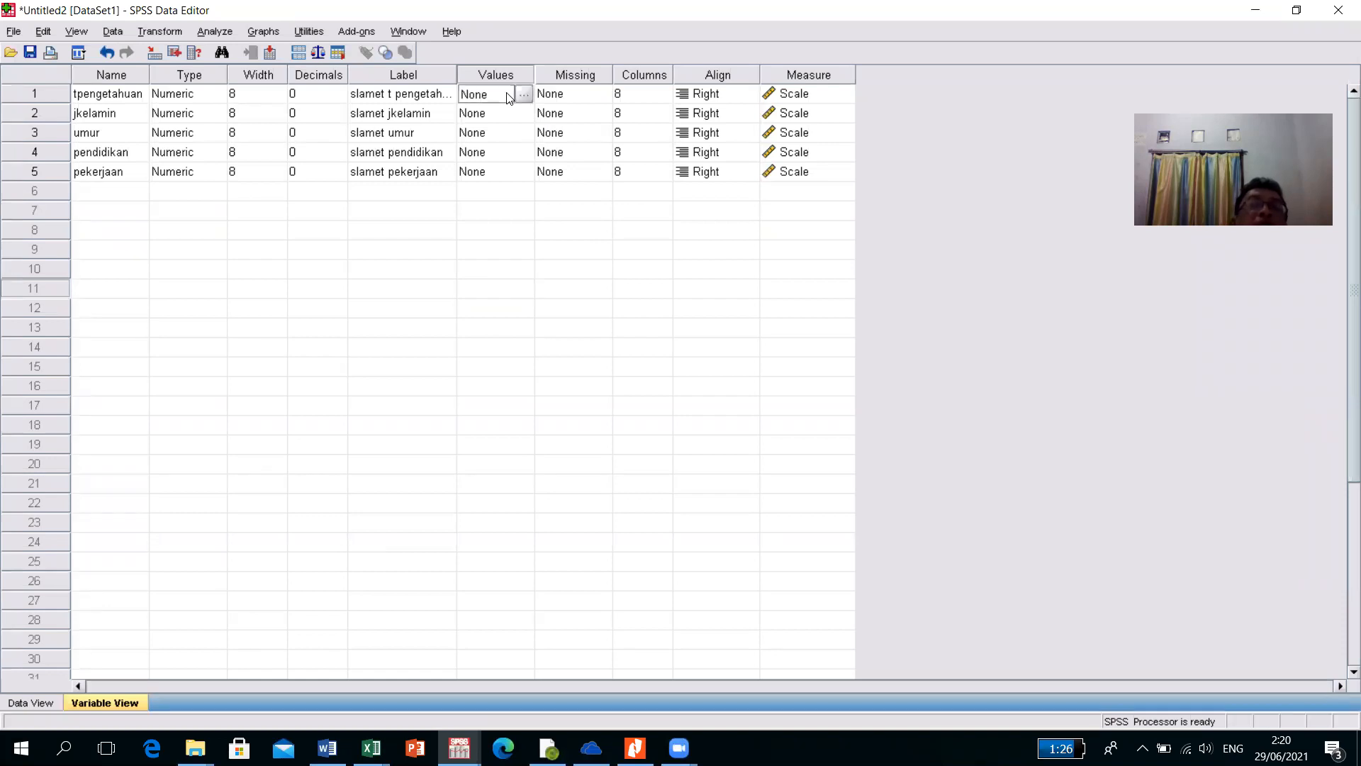
{"action": "left_click", "coordinate": [522, 95]}
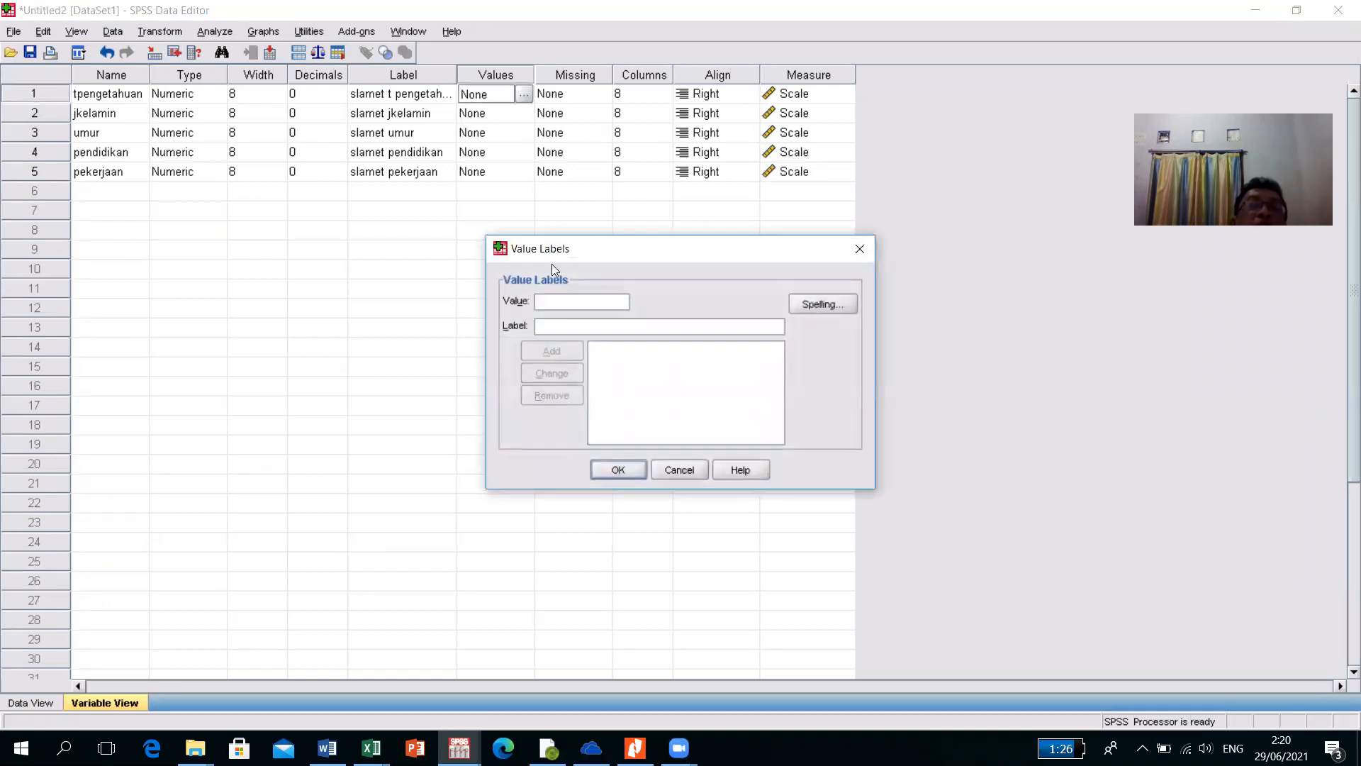
{"action": "type", "text": "1"}
{"action": "type", "text": "kurang"}
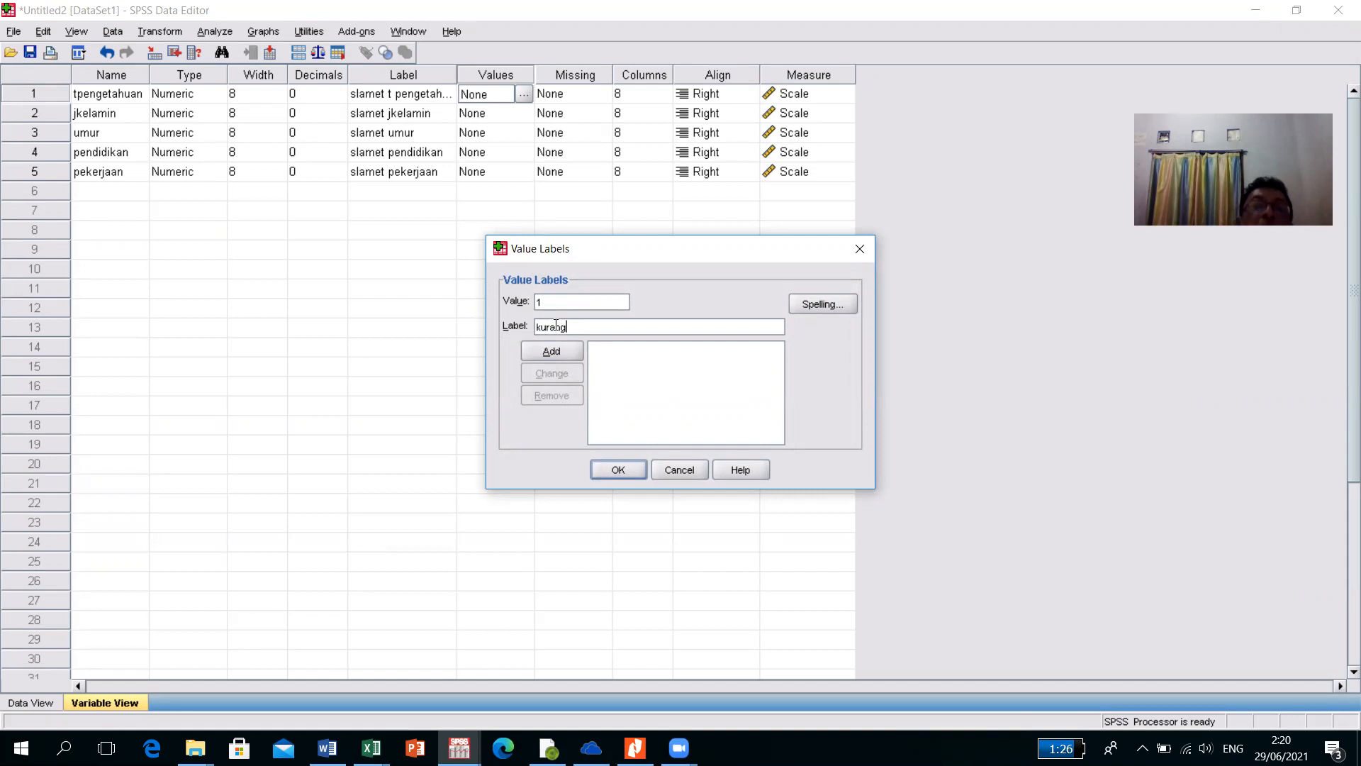
{"action": "left_click", "coordinate": [551, 352]}
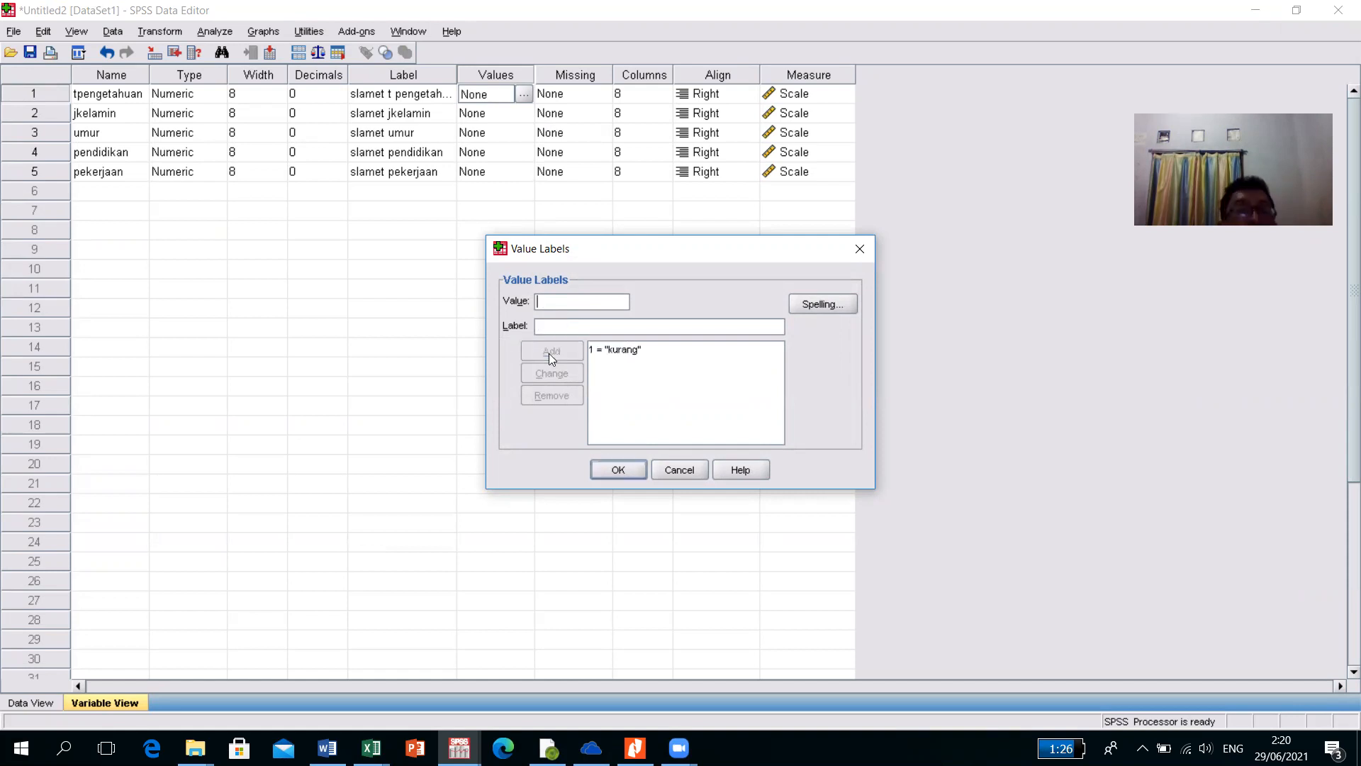
Step: Add the value labels 2 = "sedang" and 3 = "baik" for tpengetahuan and apply the set
{"action": "type", "text": "2"}
{"action": "left_click", "coordinate": [579, 328]}
{"action": "type", "text": "sedang"}
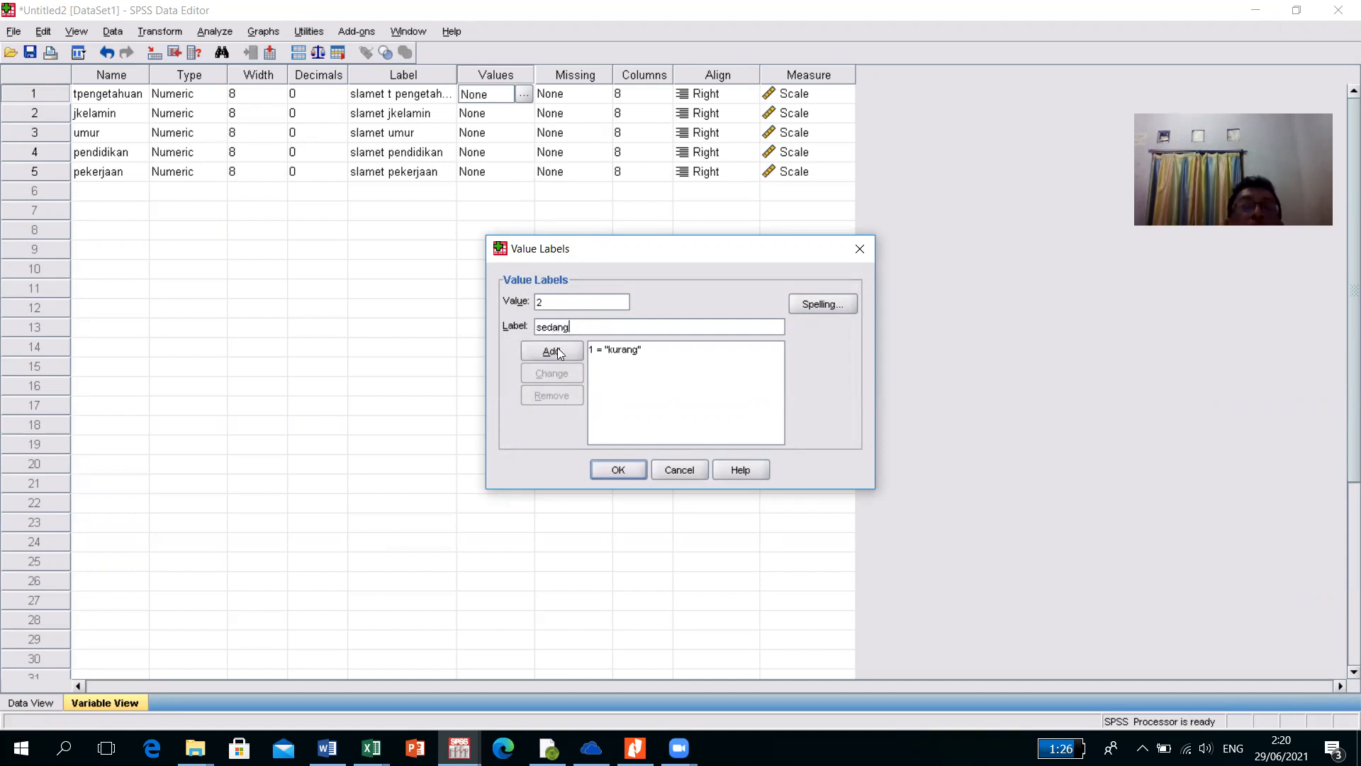
{"action": "left_click", "coordinate": [551, 352]}
{"action": "type", "text": "3"}
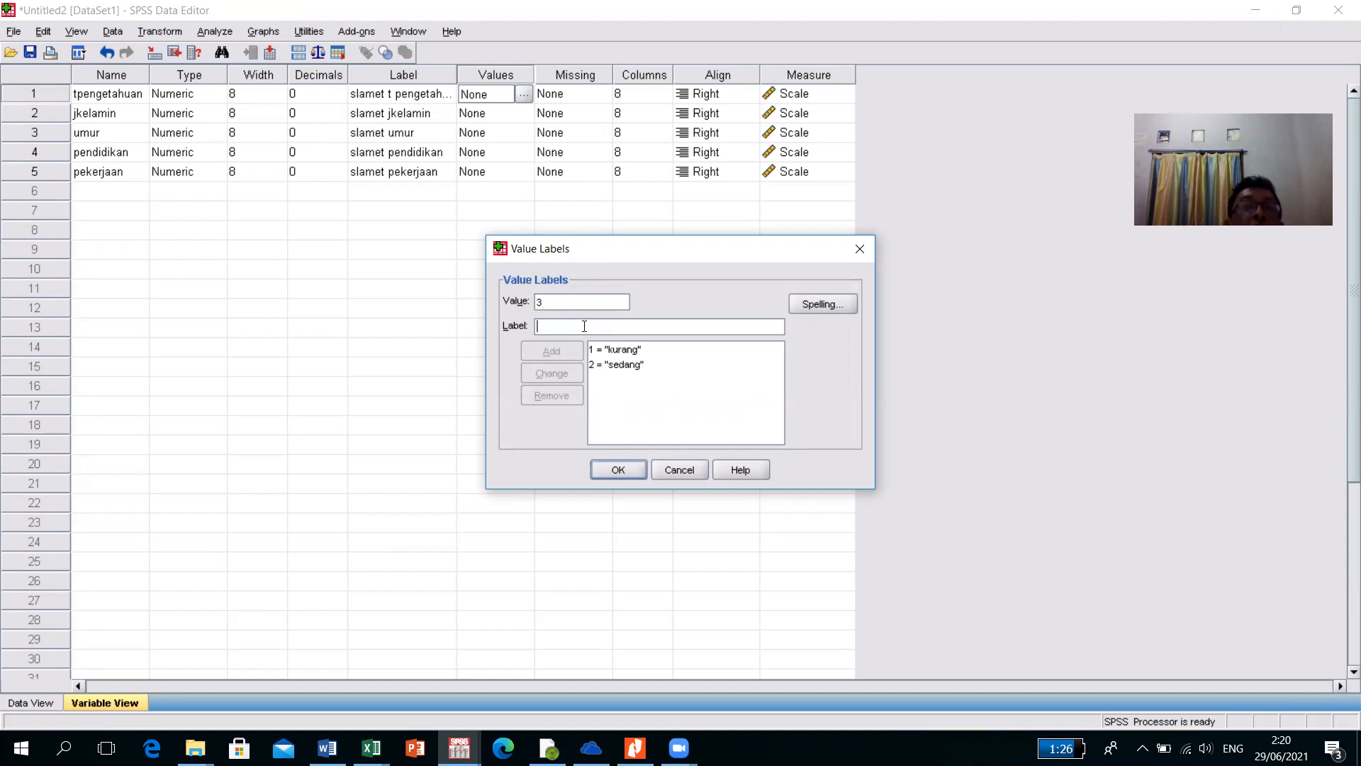
{"action": "type", "text": "ba"}
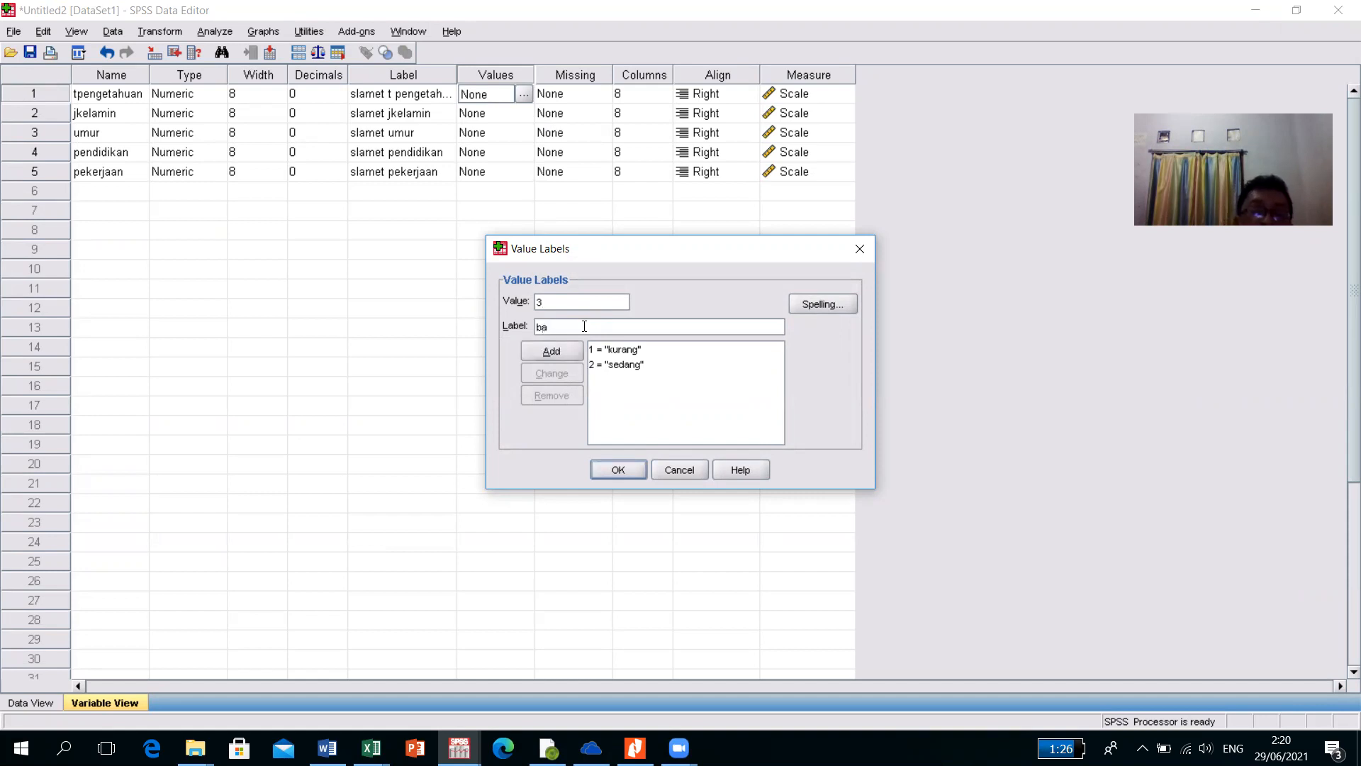
{"action": "left_click", "coordinate": [563, 357]}
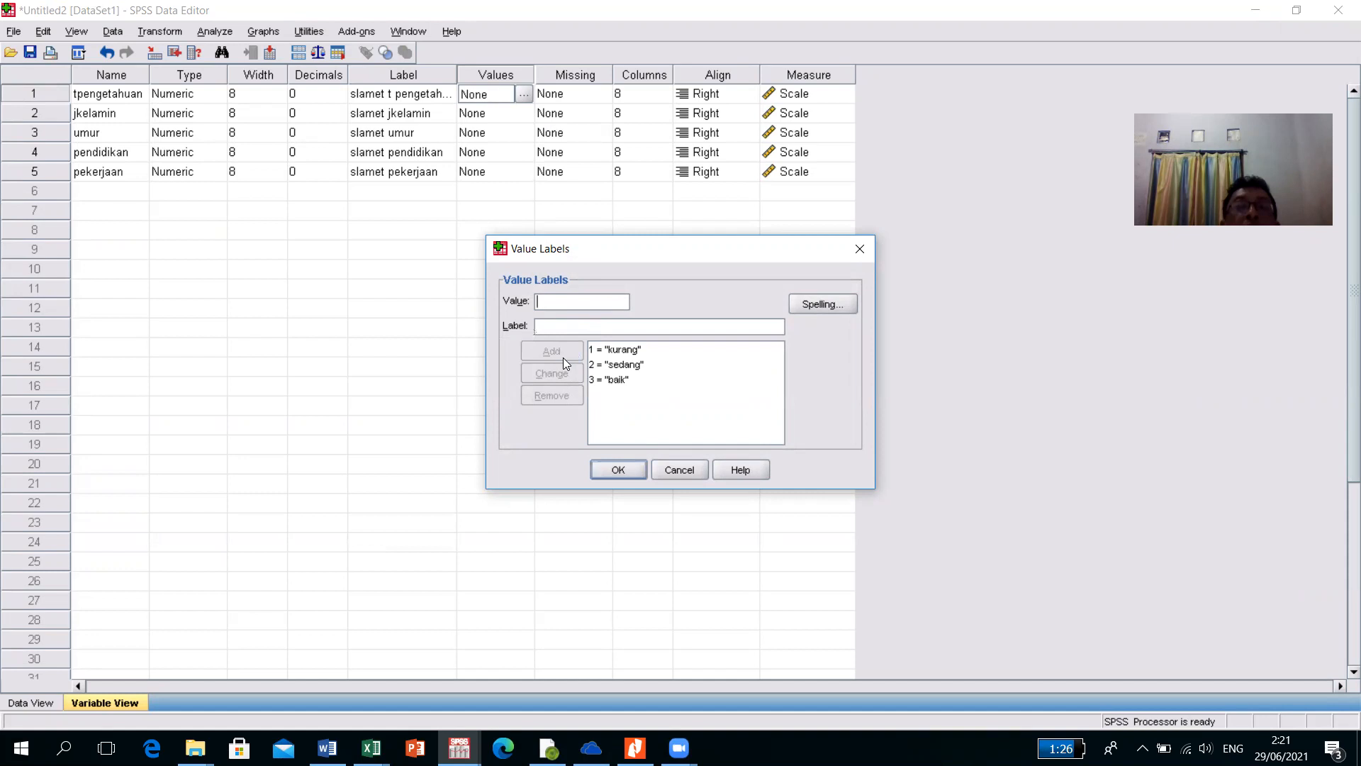
{"action": "left_click", "coordinate": [619, 470]}
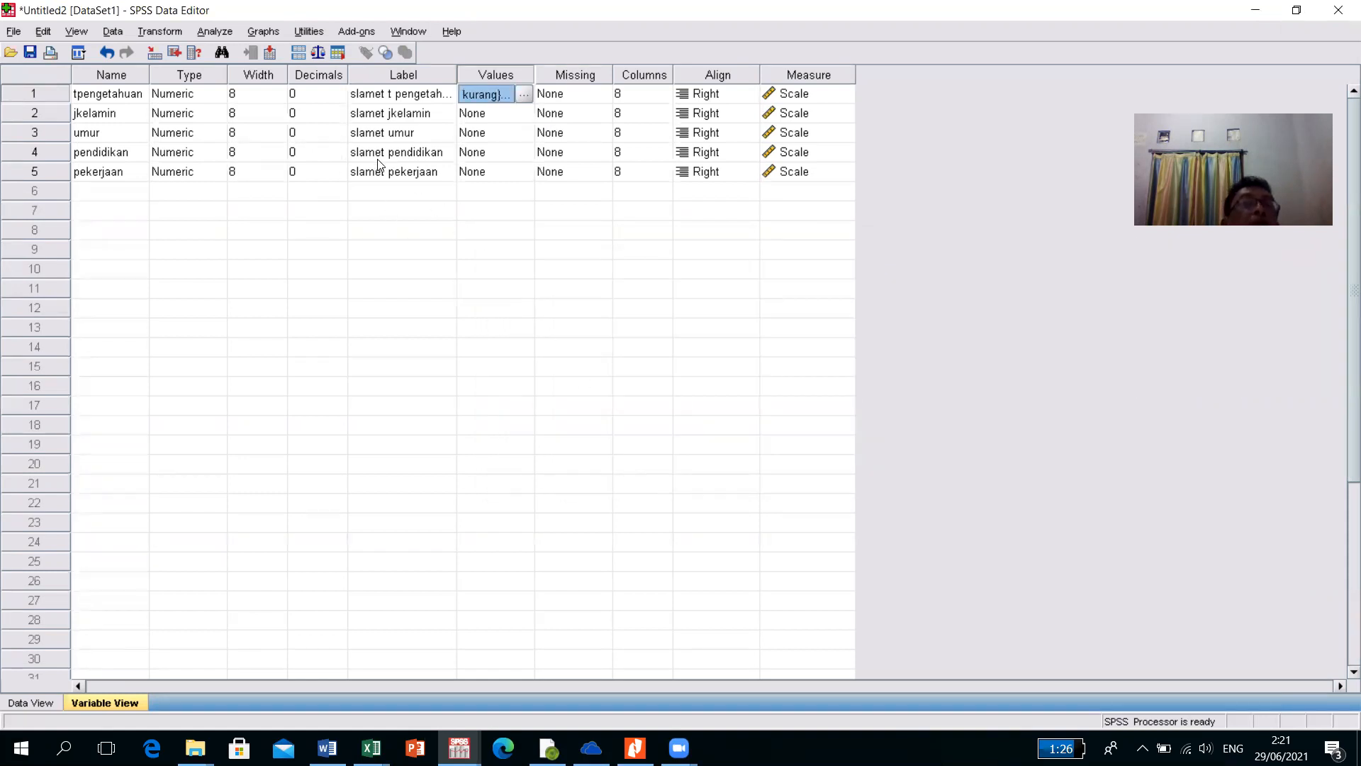
Step: Define the value labels 1 = "laki-laki" and 2 = "perempuan" for the jkelamin variable
{"action": "left_click", "coordinate": [472, 114]}
{"action": "left_click", "coordinate": [525, 114]}
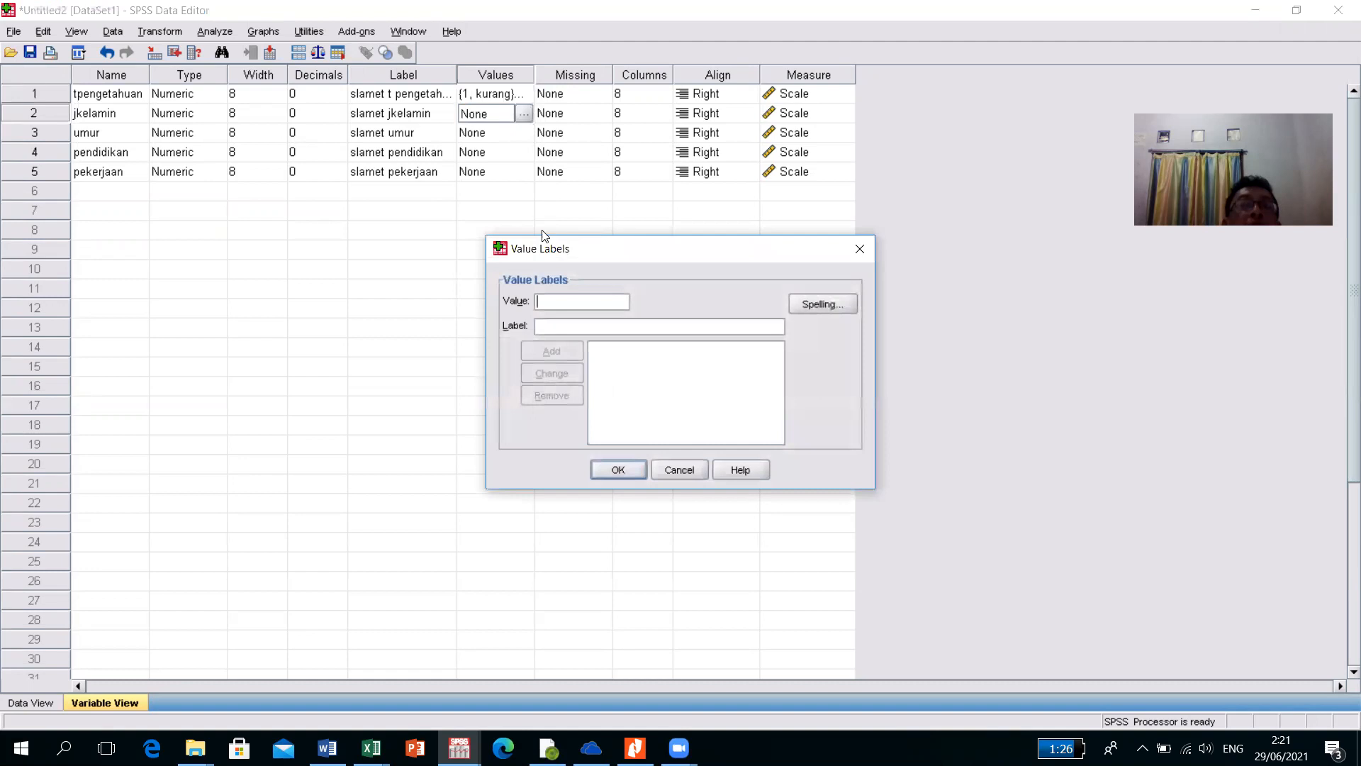
{"action": "type", "text": "1"}
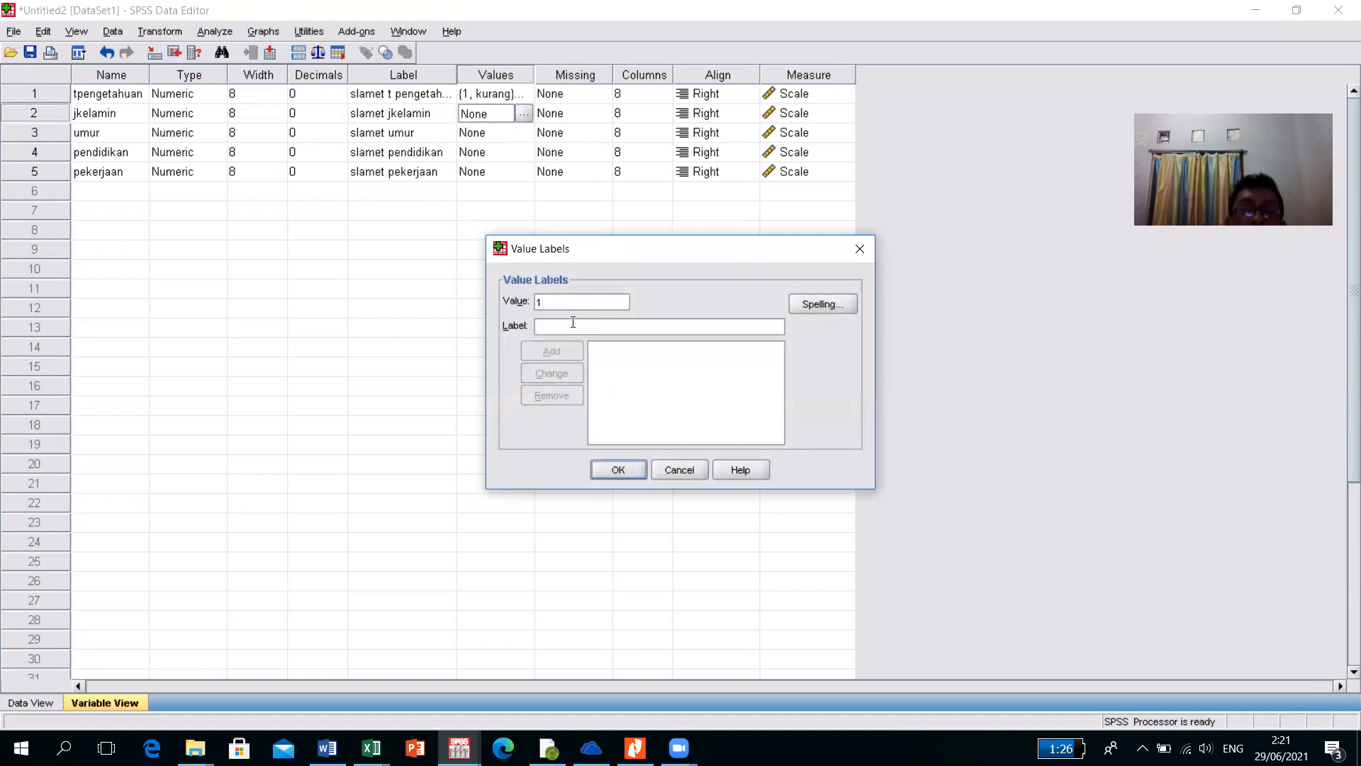
{"action": "type", "text": "aki-laki"}
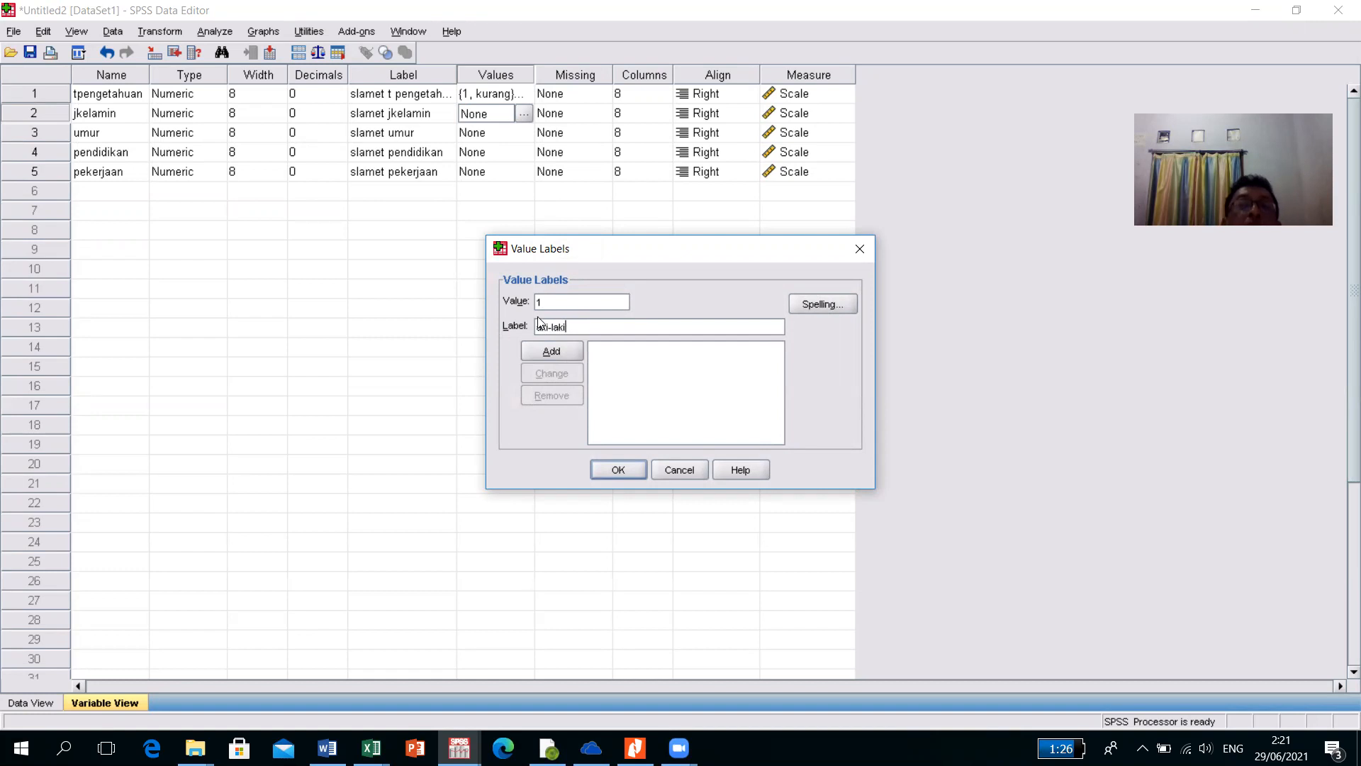
{"action": "left_click", "coordinate": [549, 351]}
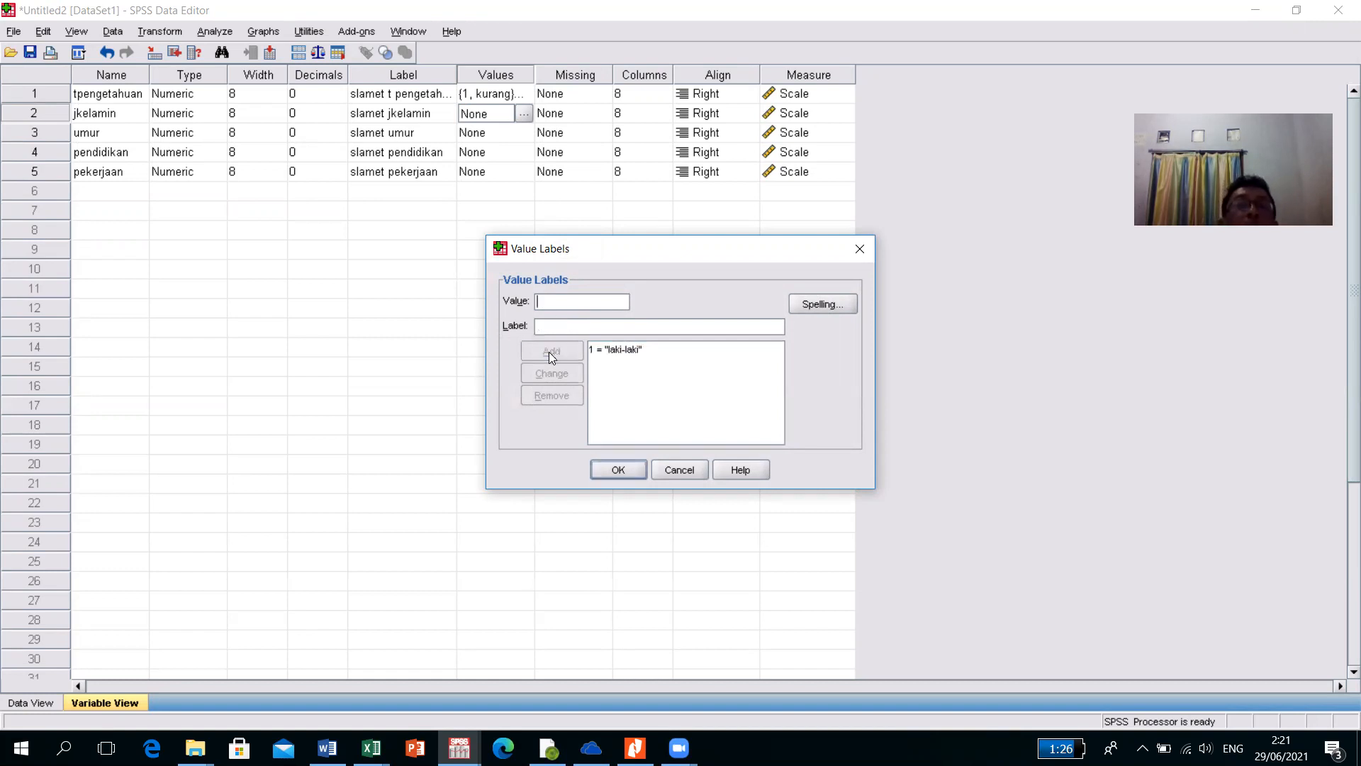
{"action": "type", "text": "2"}
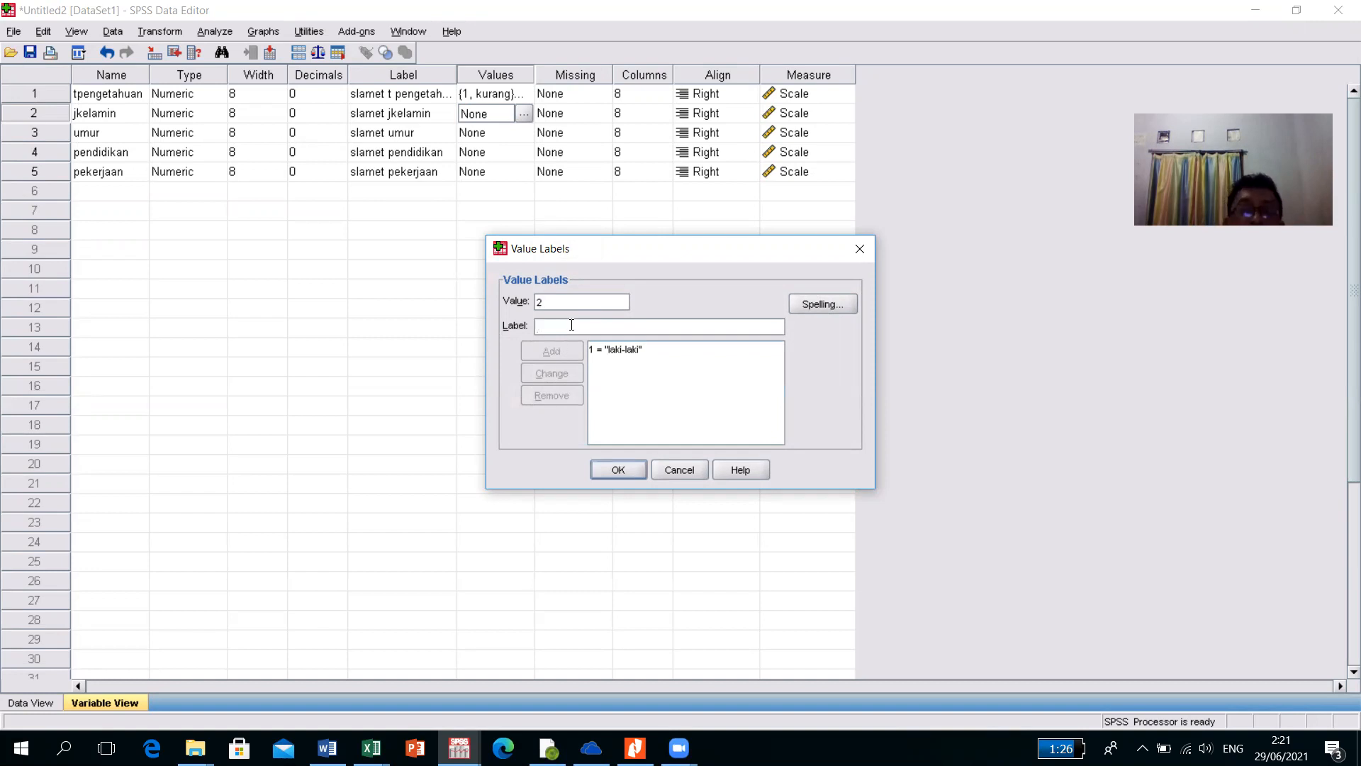
{"action": "type", "text": "perempuan"}
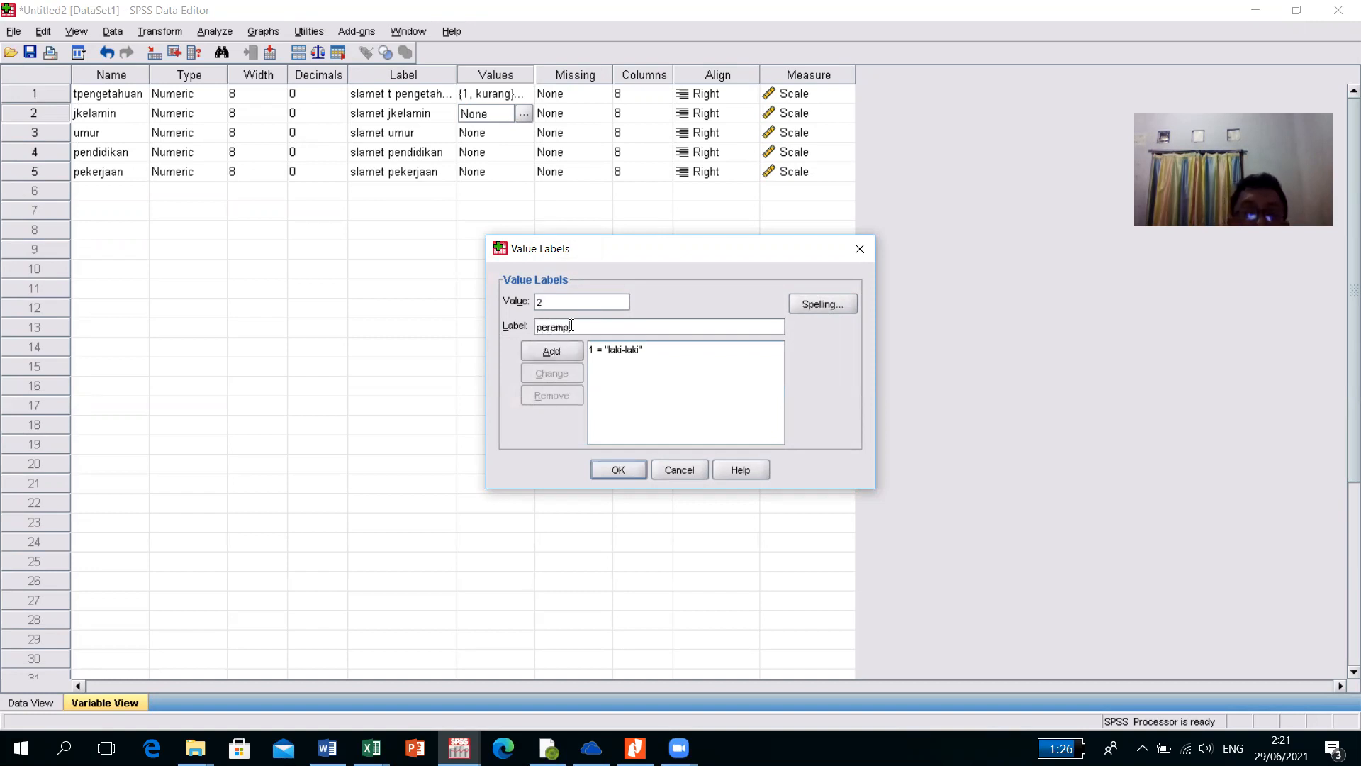
{"action": "left_click", "coordinate": [561, 357]}
{"action": "left_click", "coordinate": [614, 465]}
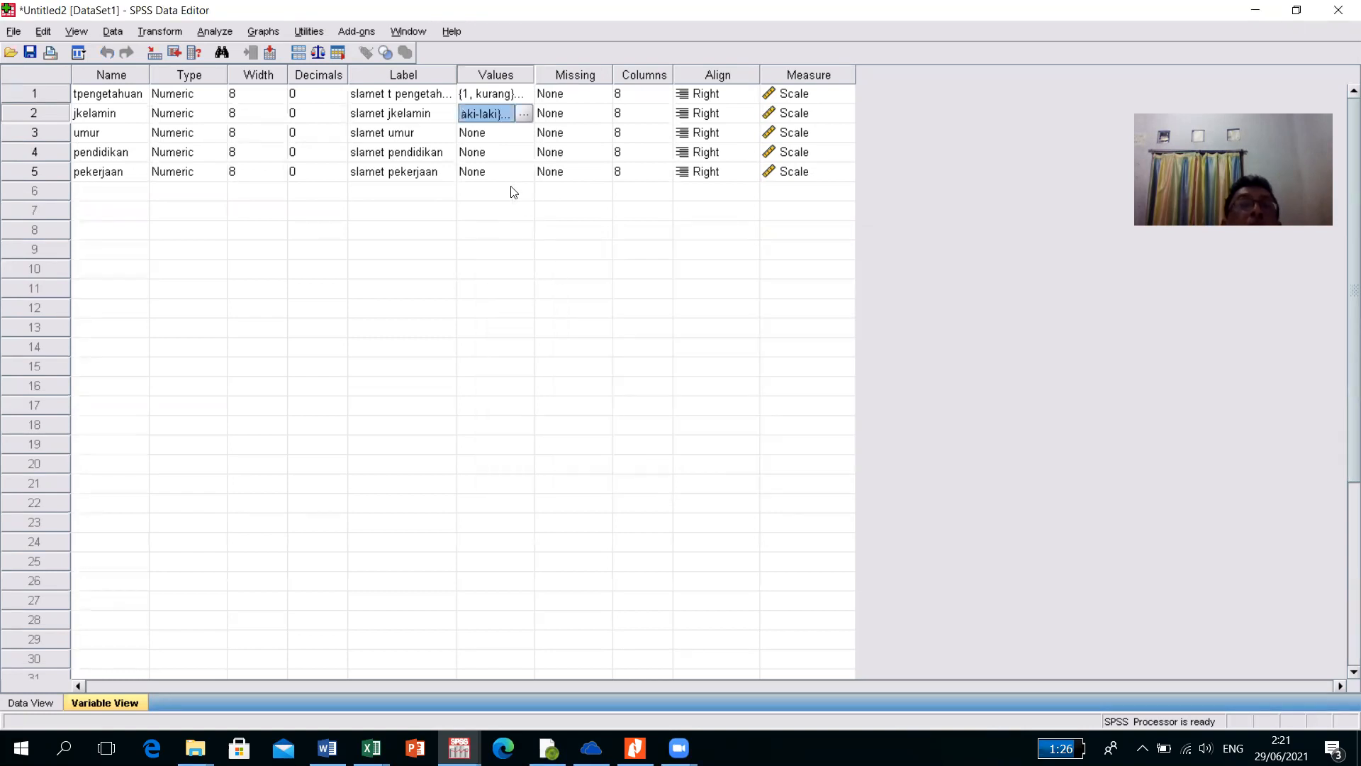
Step: Open the value labels of umur, check the Umur codes on the data SPSS sheet in Excel, and return to SPSS
{"action": "left_click", "coordinate": [485, 135]}
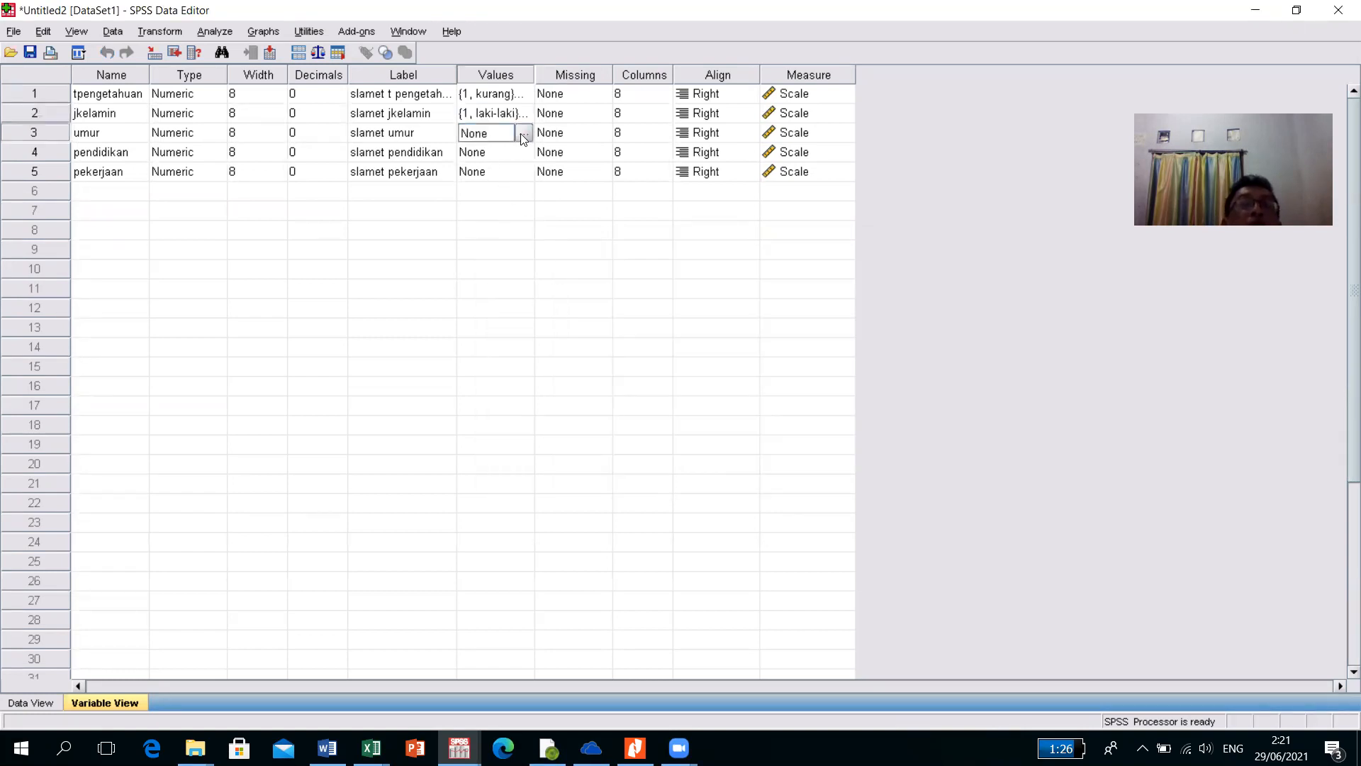
{"action": "left_click", "coordinate": [523, 135]}
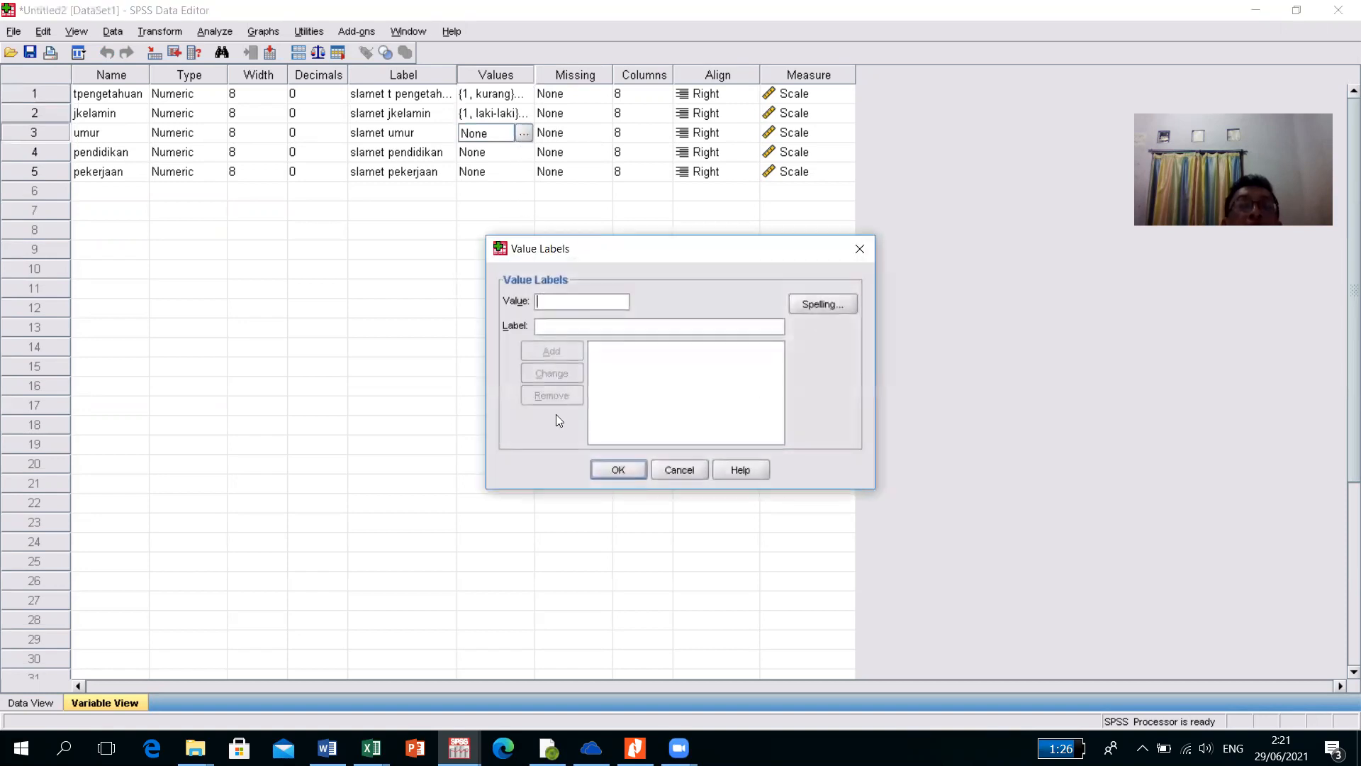
{"action": "left_click", "coordinate": [371, 748]}
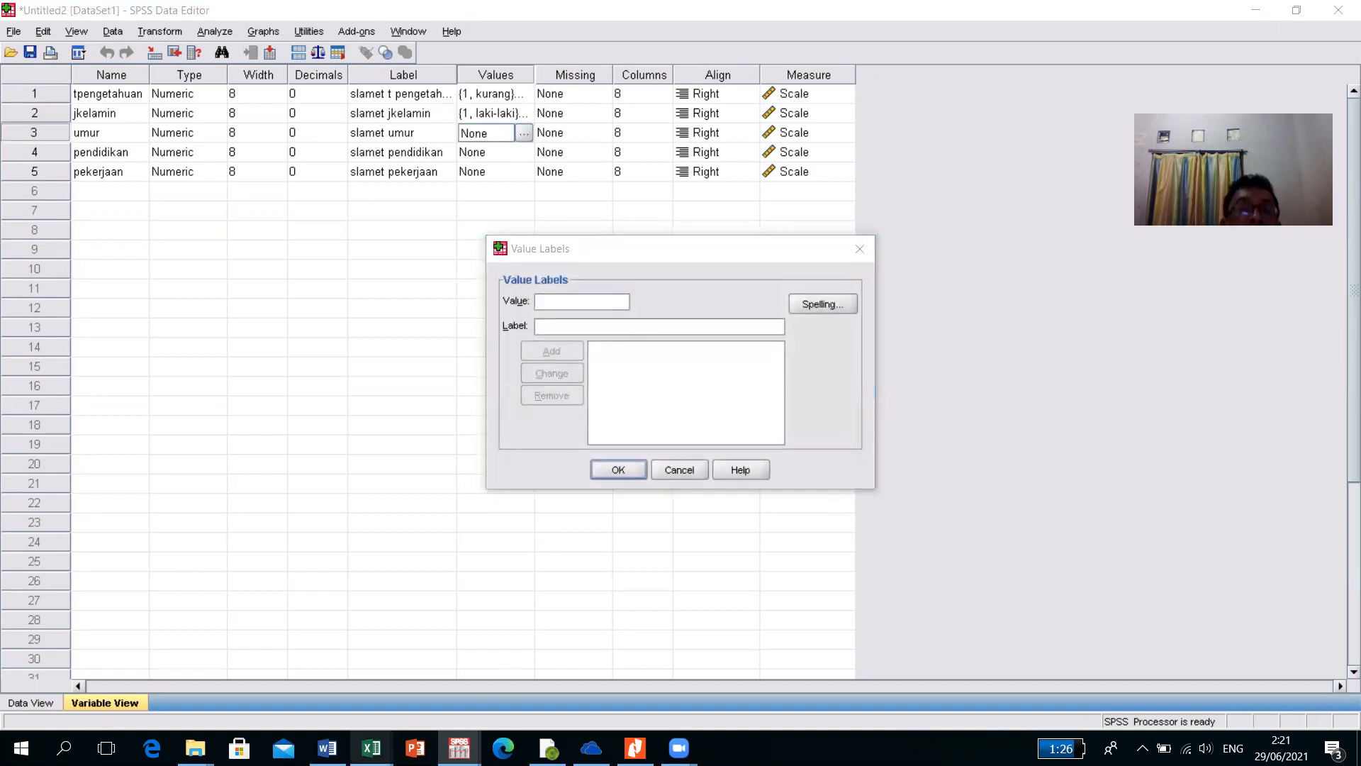
{"action": "left_click", "coordinate": [572, 618]}
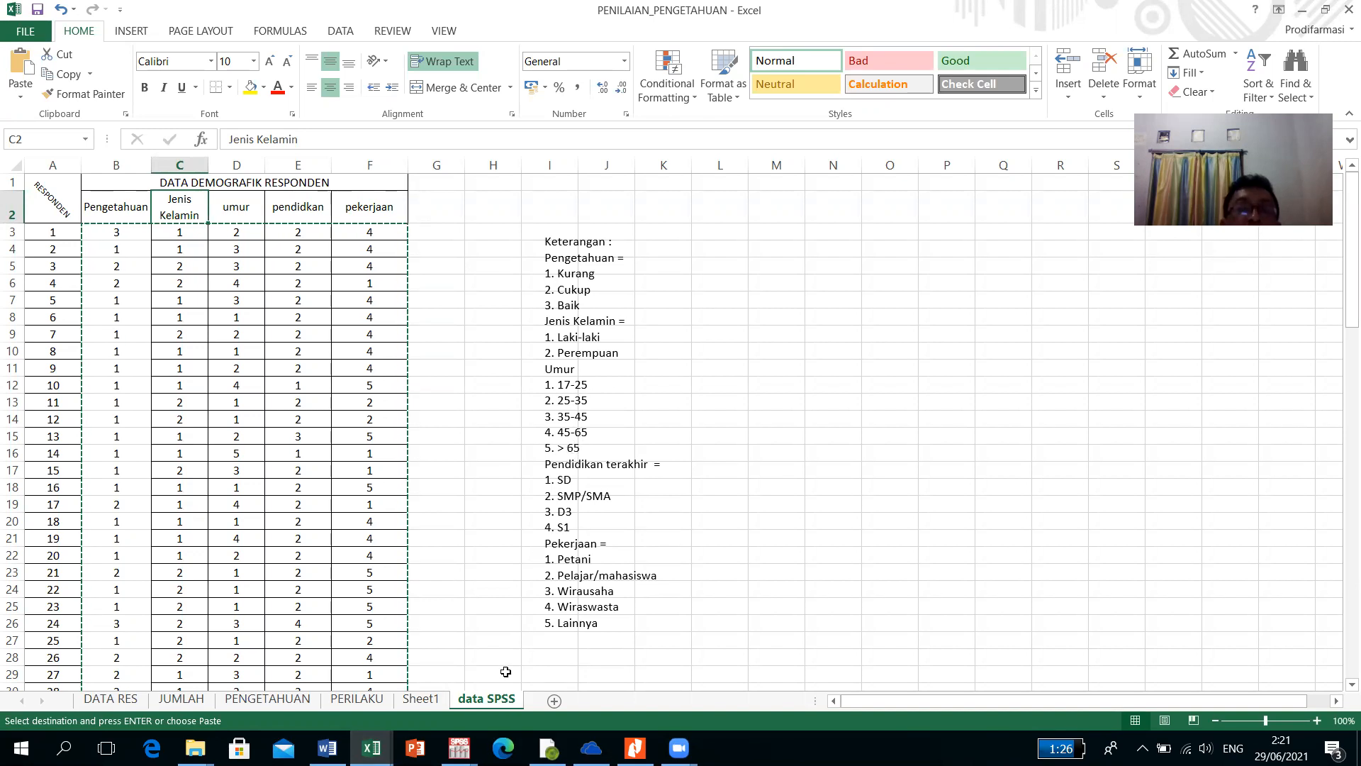
{"action": "left_click", "coordinate": [459, 748]}
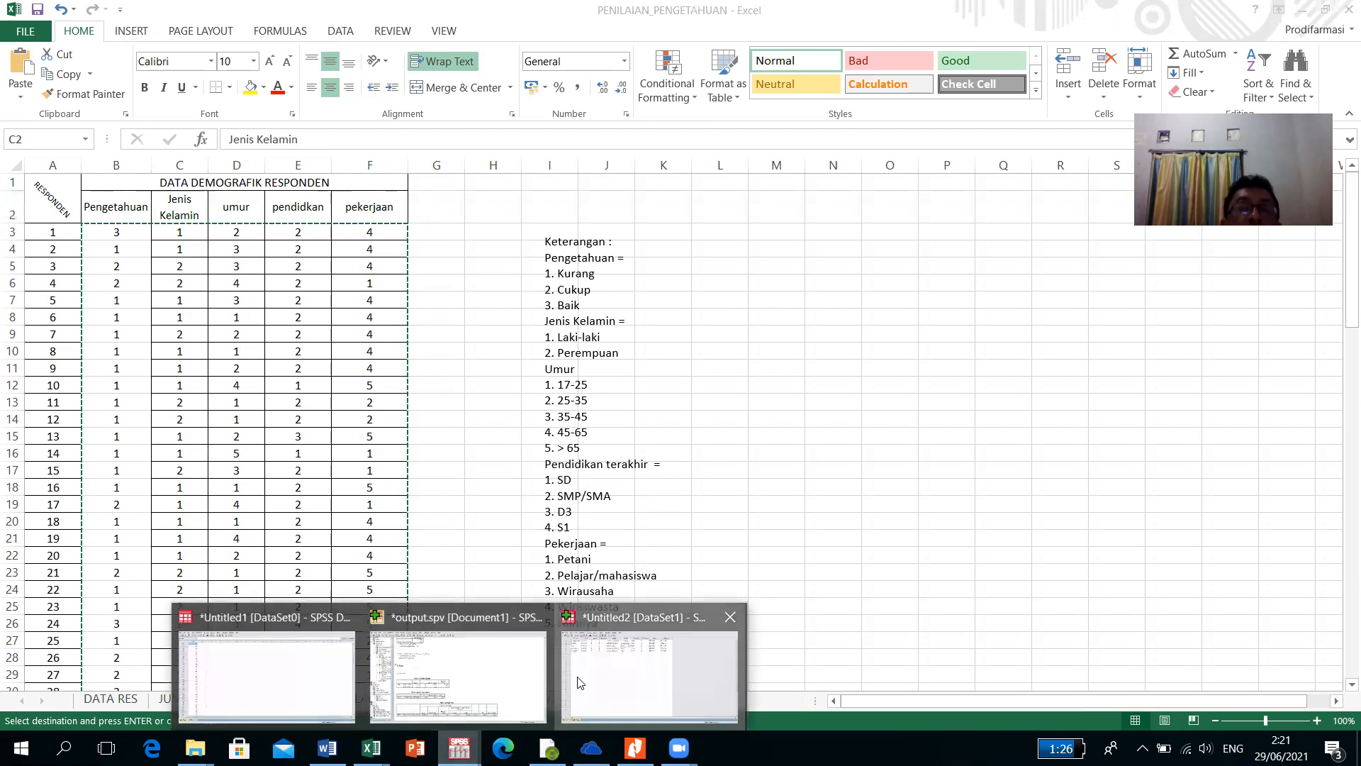
{"action": "left_click", "coordinate": [575, 682]}
Step: Add the value labels 1 = "17-25" and 2 = "26-35" for the umur variable
{"action": "type", "text": "1"}
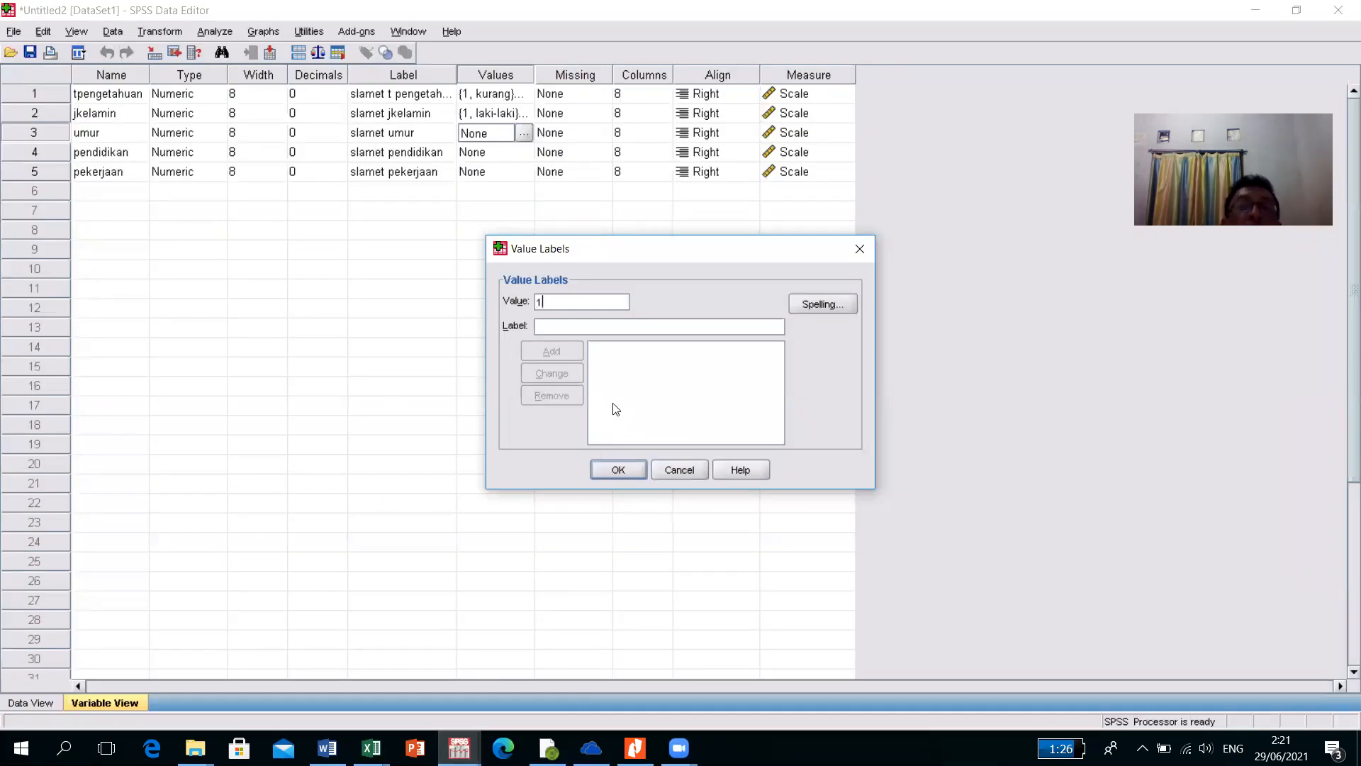
{"action": "left_click", "coordinate": [574, 327]}
{"action": "type", "text": "1"}
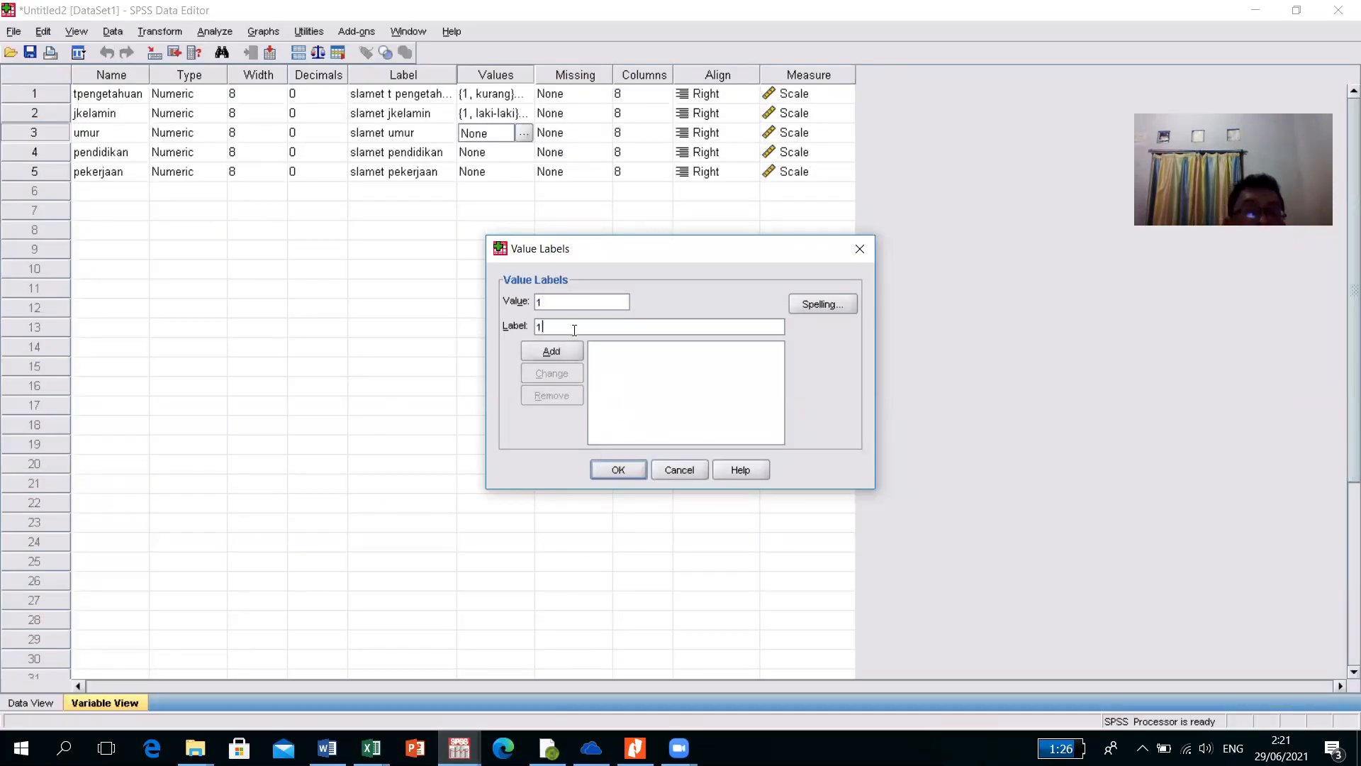
{"action": "type", "text": "7-25"}
{"action": "left_click", "coordinate": [561, 353]}
{"action": "type", "text": "2"}
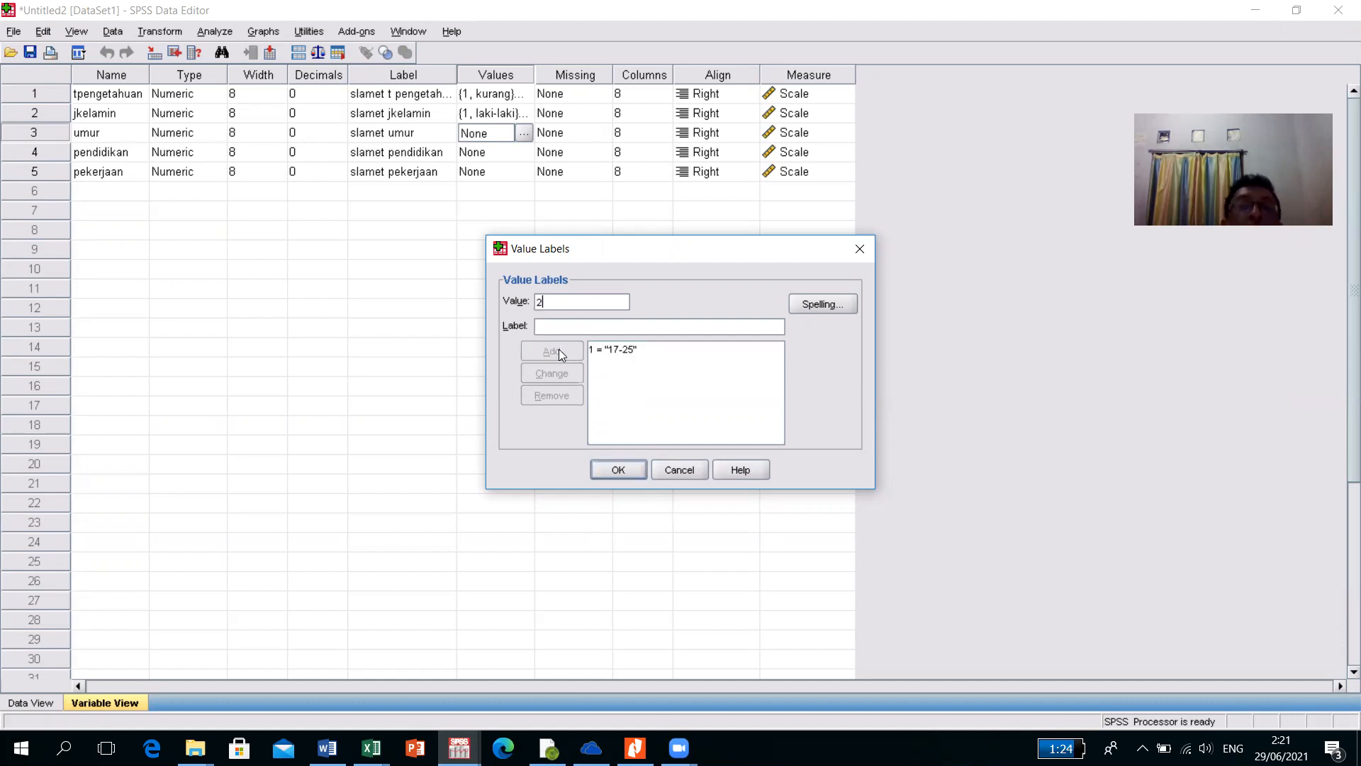
{"action": "type", "text": "2"}
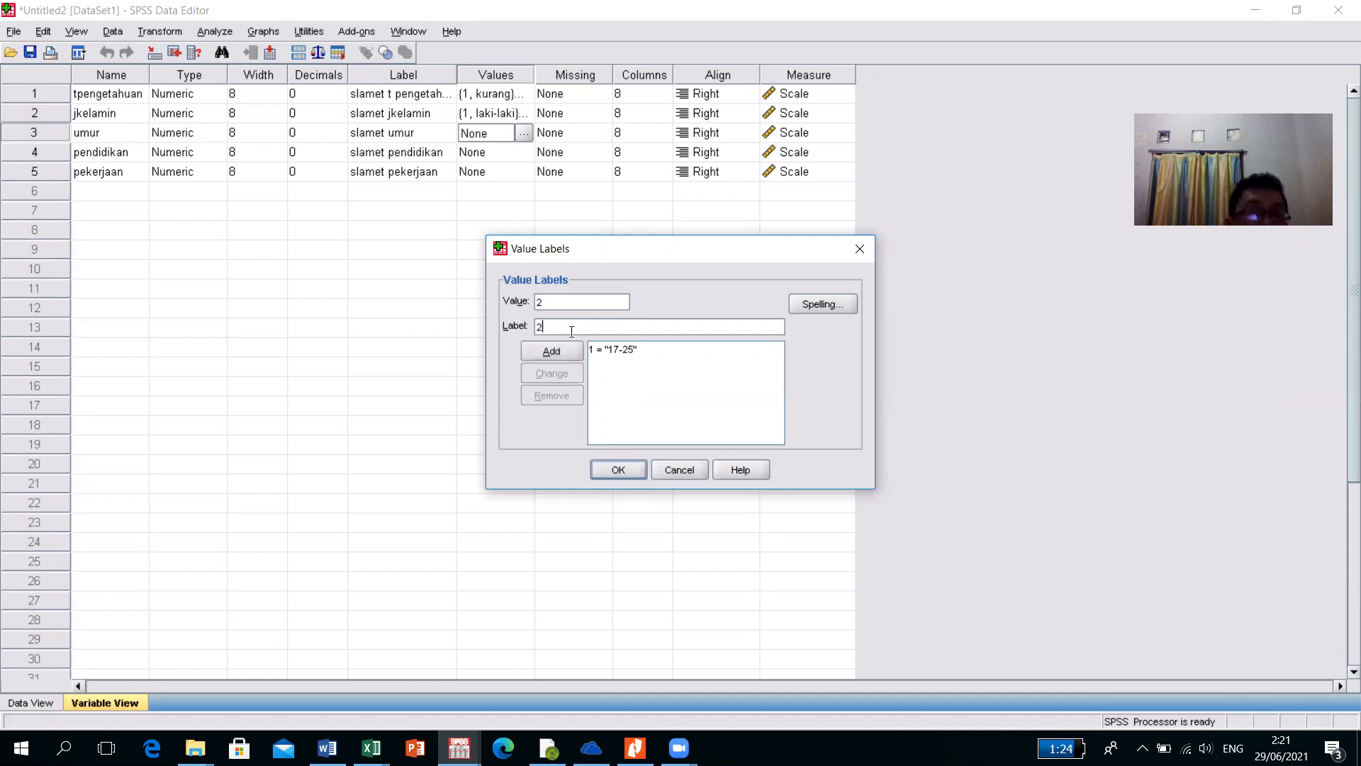
{"action": "type", "text": "6-35"}
{"action": "left_click", "coordinate": [561, 351]}
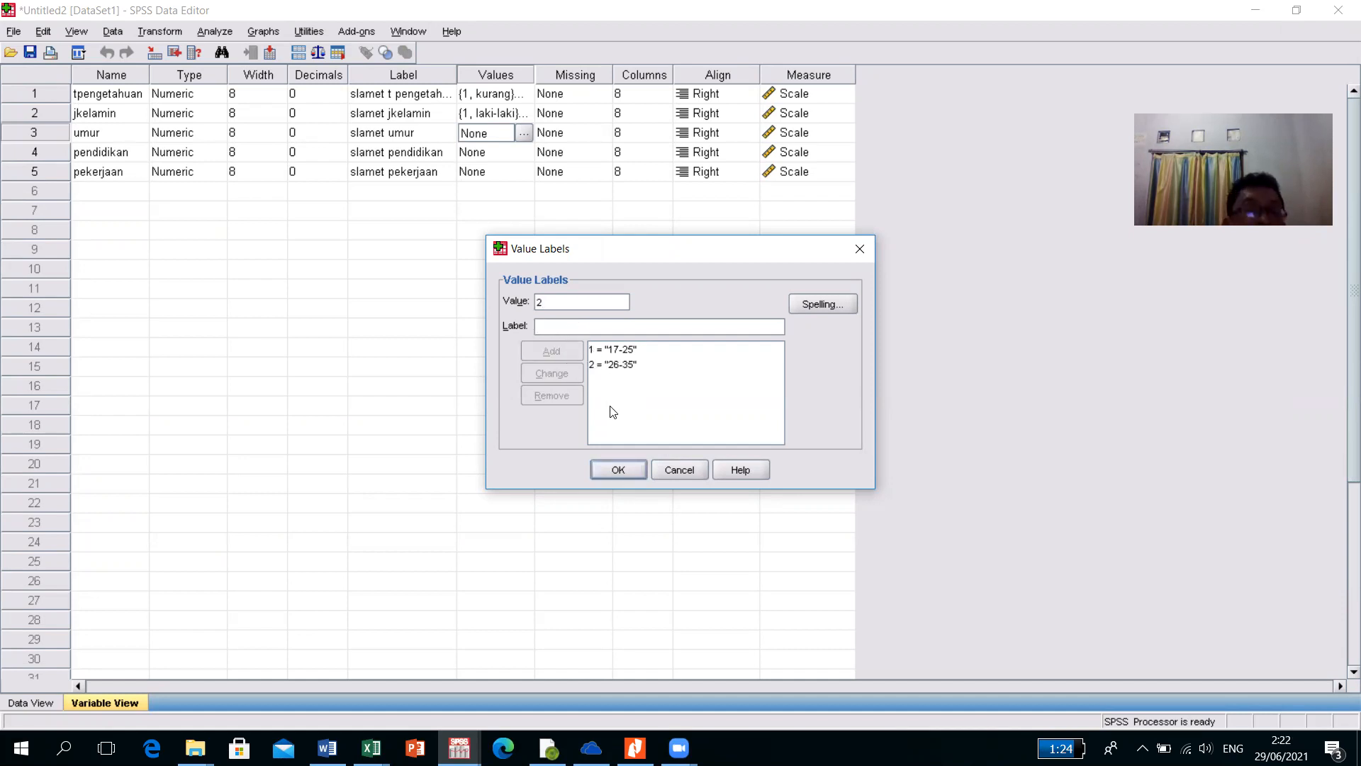
Step: Add the value label 3 = "36-45" for umur, declining to replace the existing label of value 2
{"action": "type", "text": "36"}
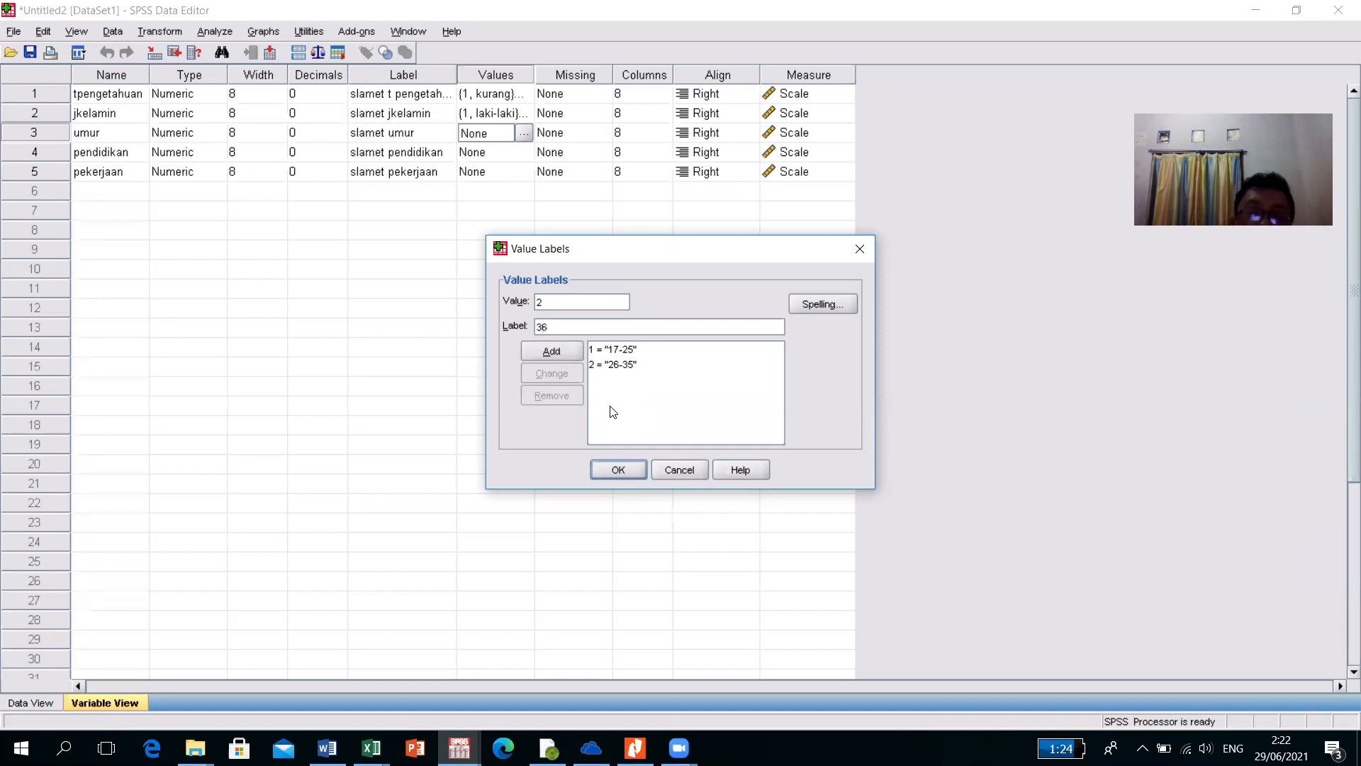
{"action": "type", "text": "-45"}
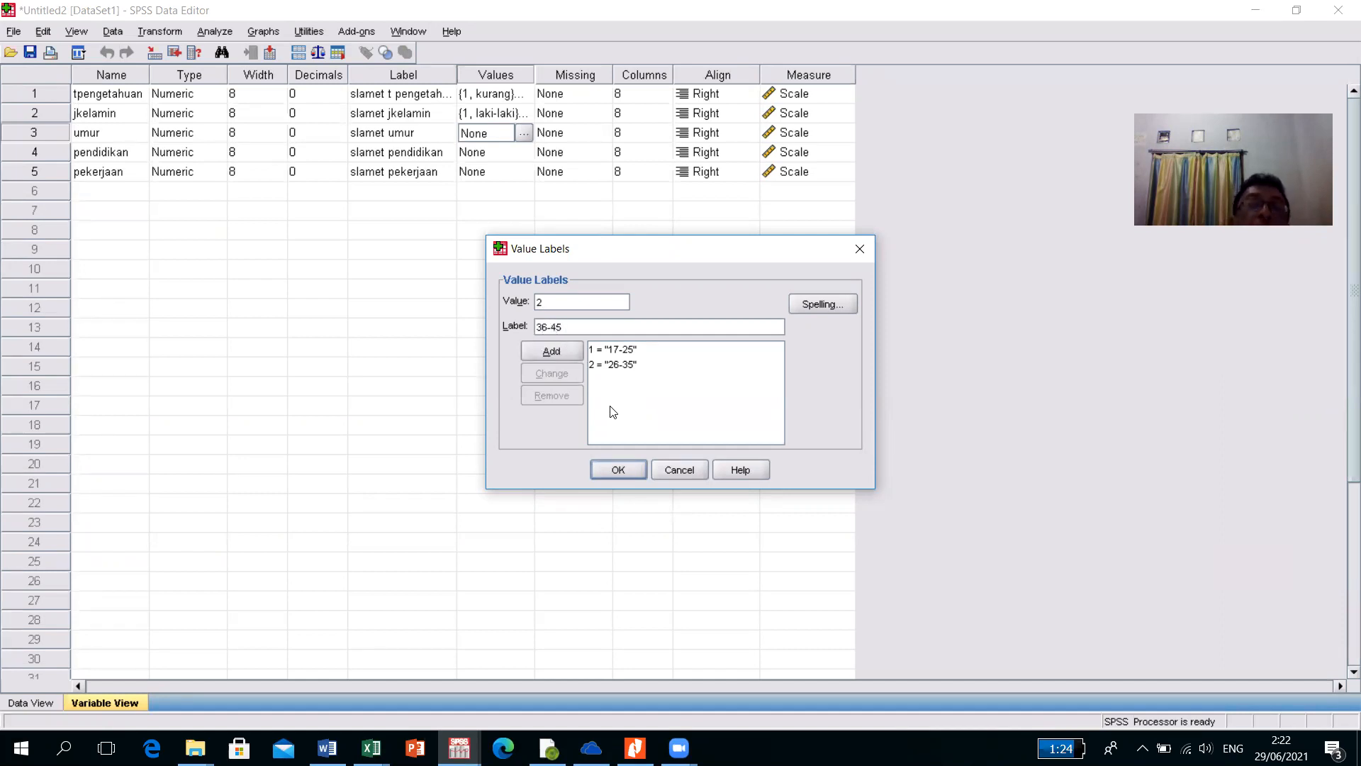
{"action": "left_click", "coordinate": [563, 351]}
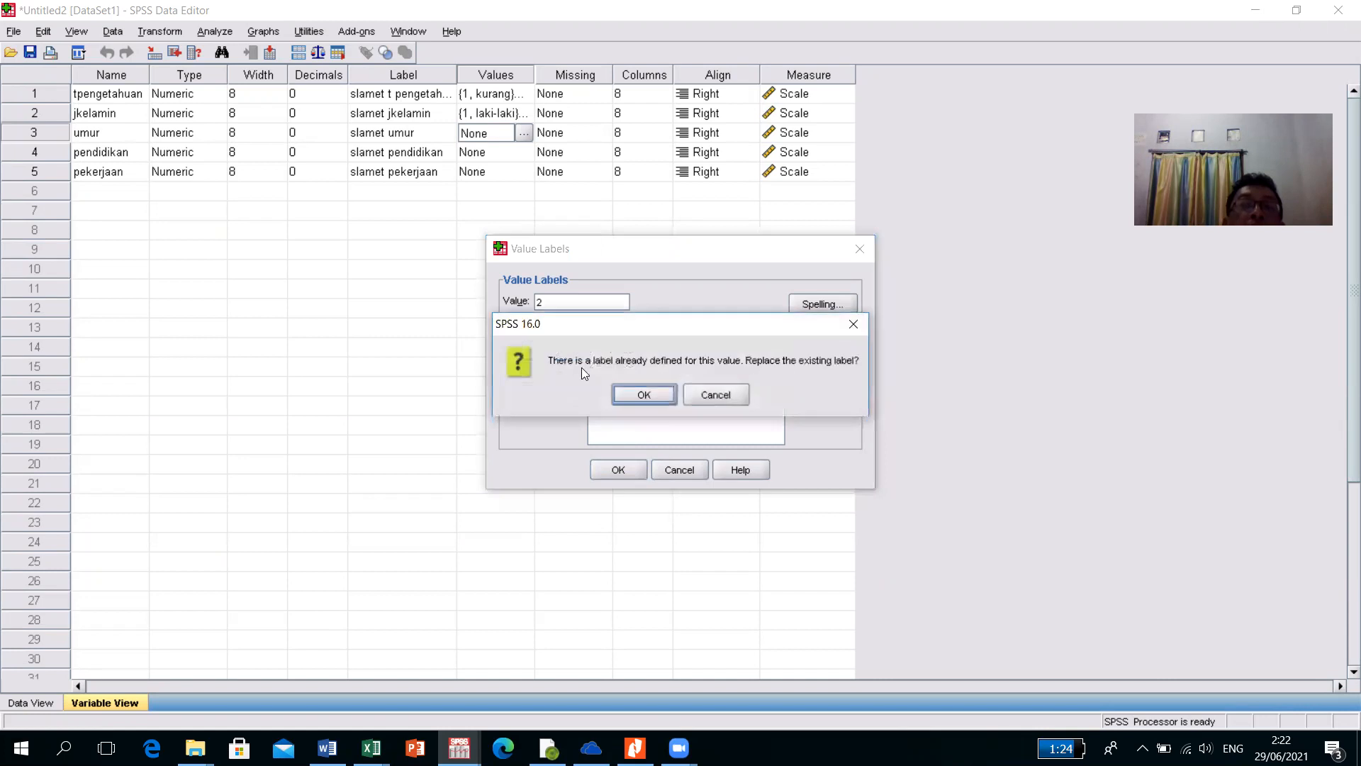
{"action": "left_click", "coordinate": [691, 395]}
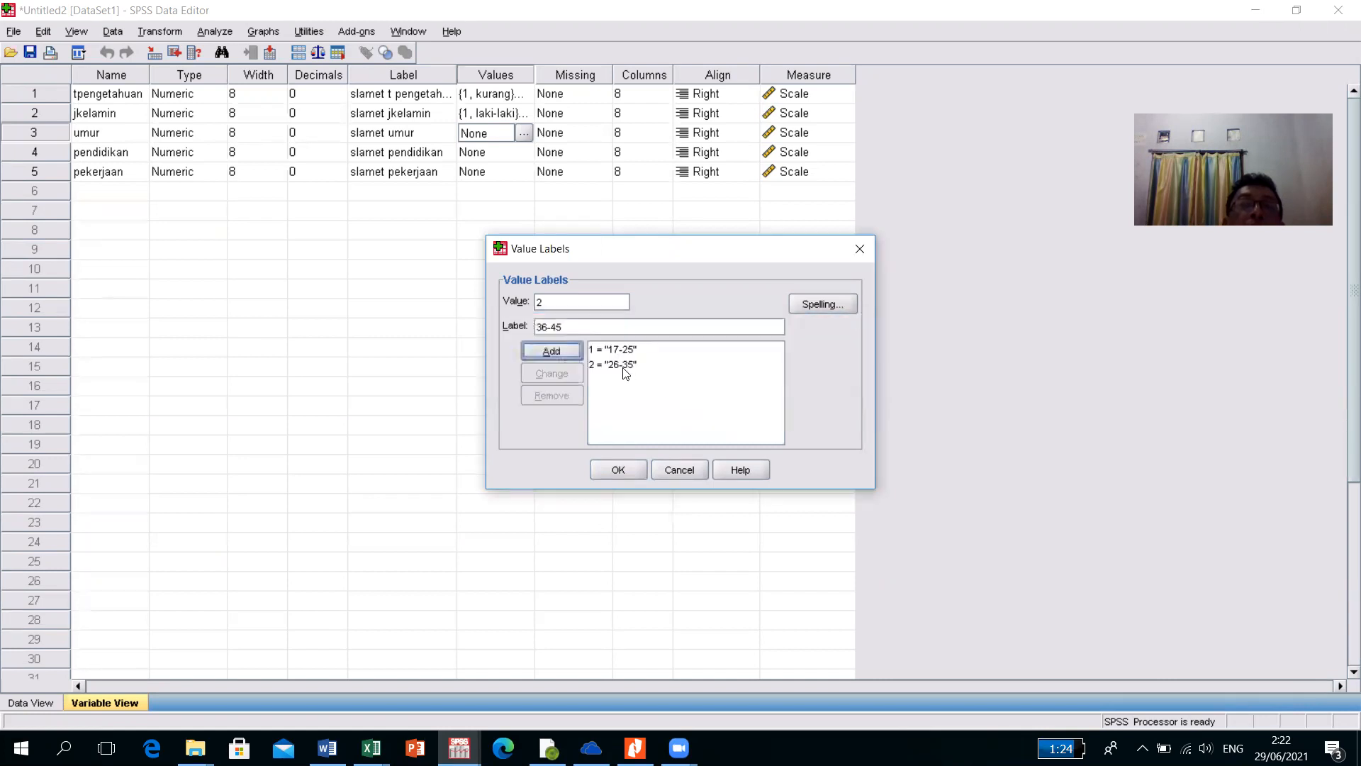
{"action": "left_click", "coordinate": [563, 302]}
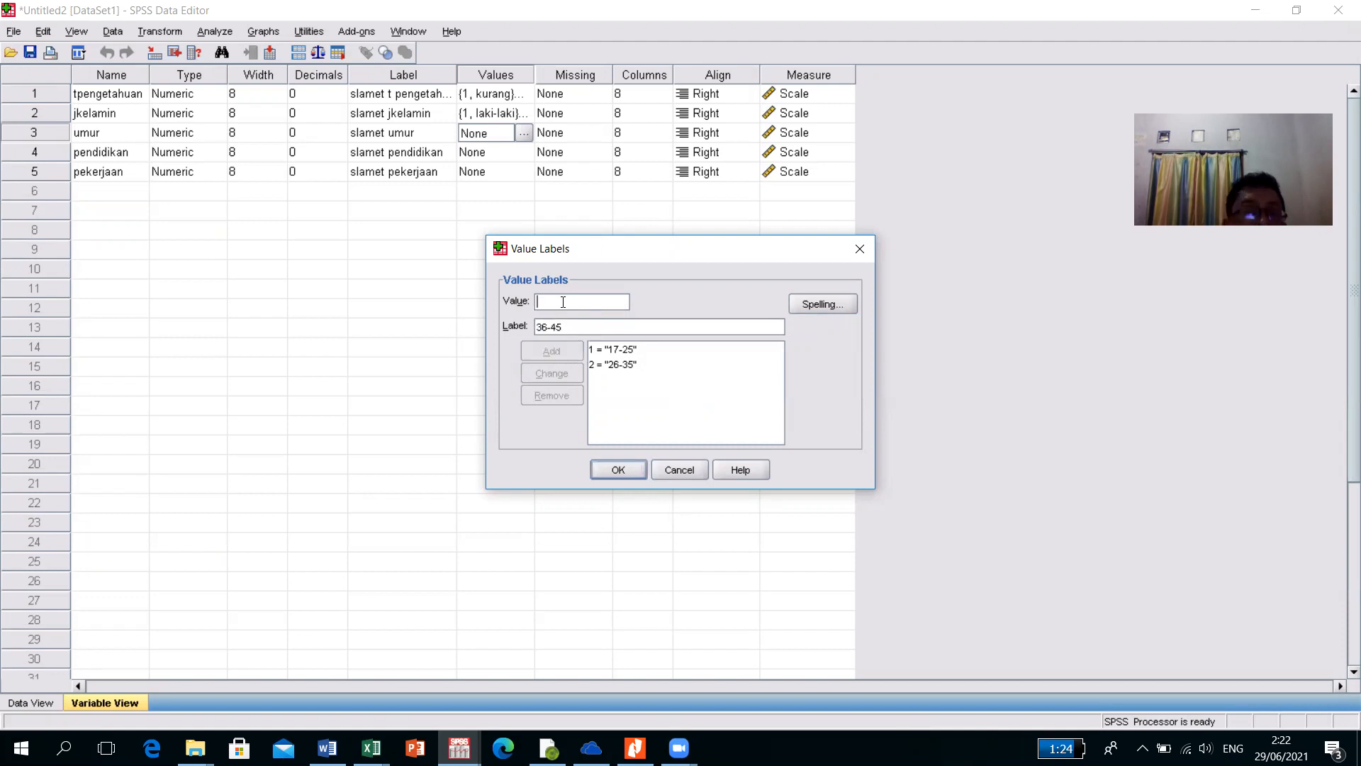
{"action": "left_click", "coordinate": [563, 350]}
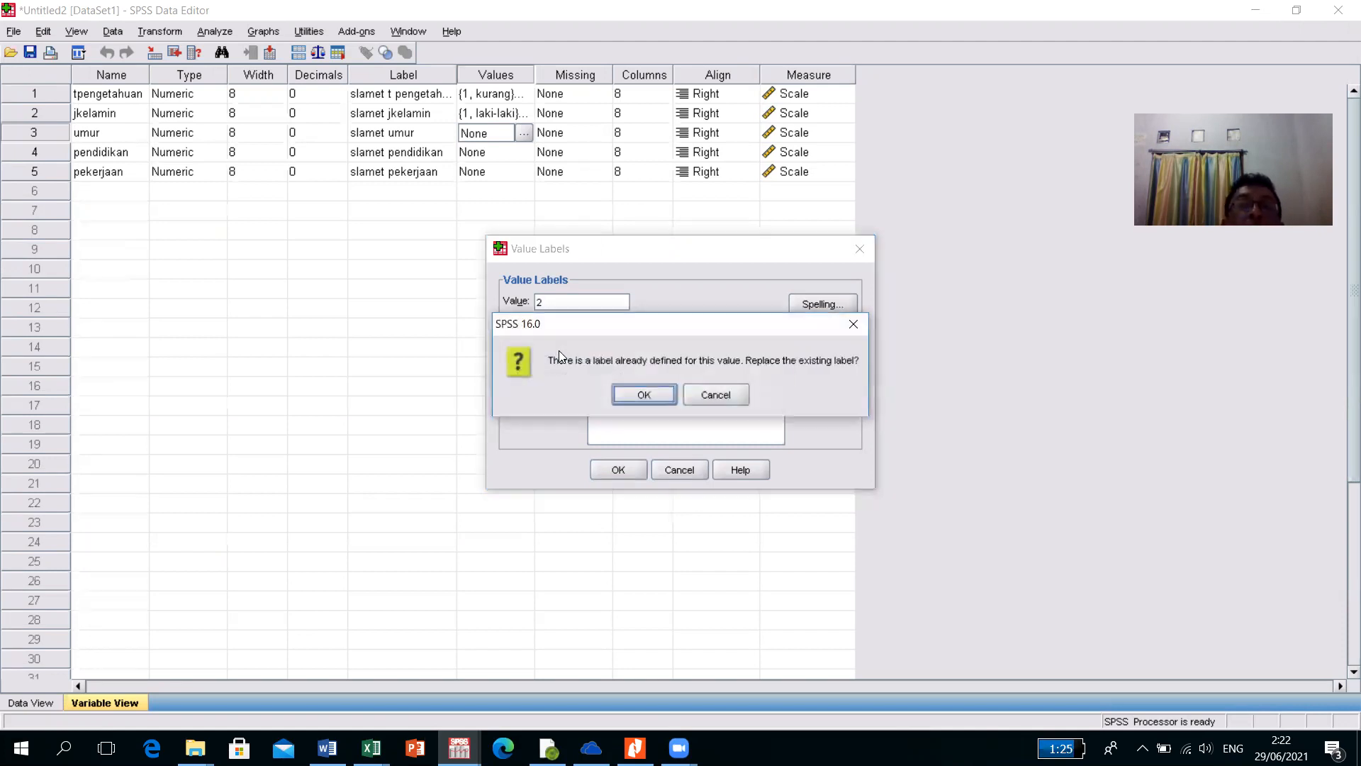
{"action": "left_click", "coordinate": [708, 396]}
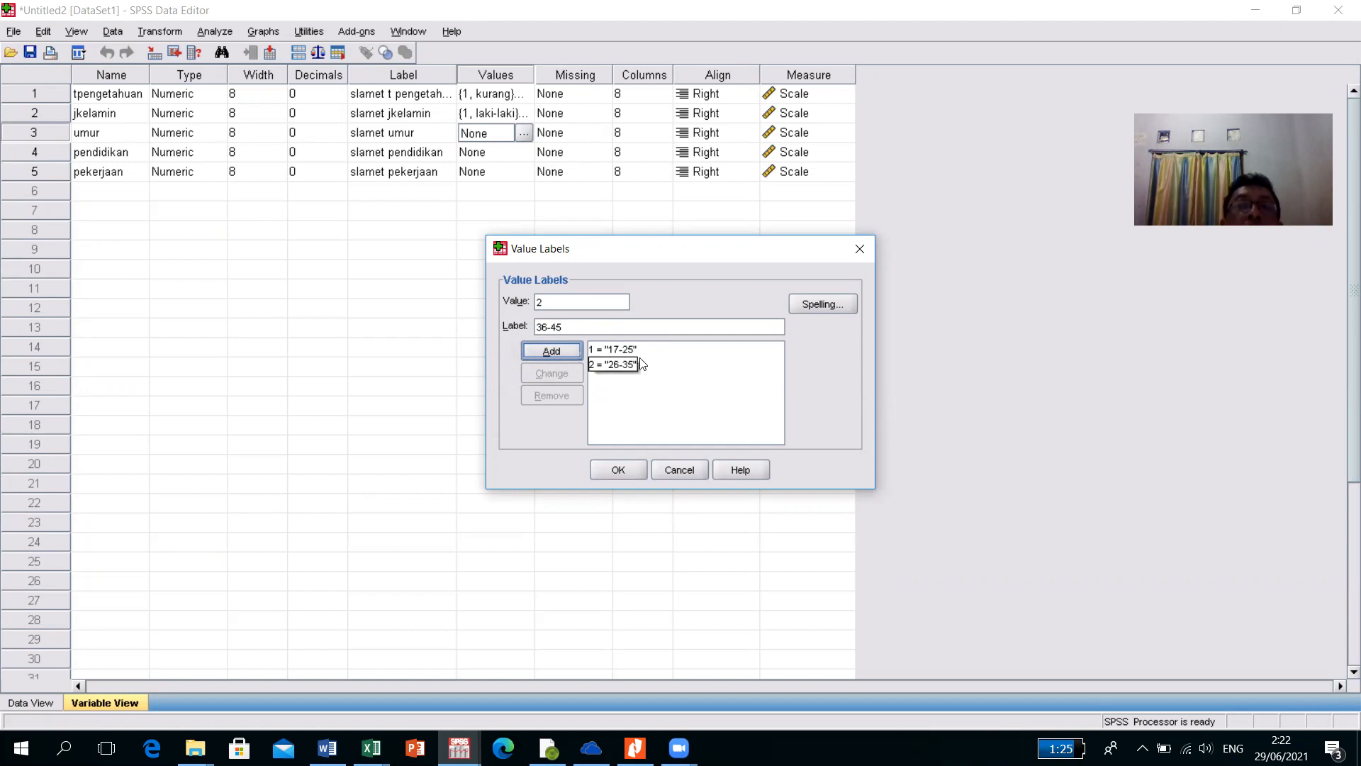
{"action": "left_click", "coordinate": [569, 303]}
{"action": "key", "text": "BackSpace"}
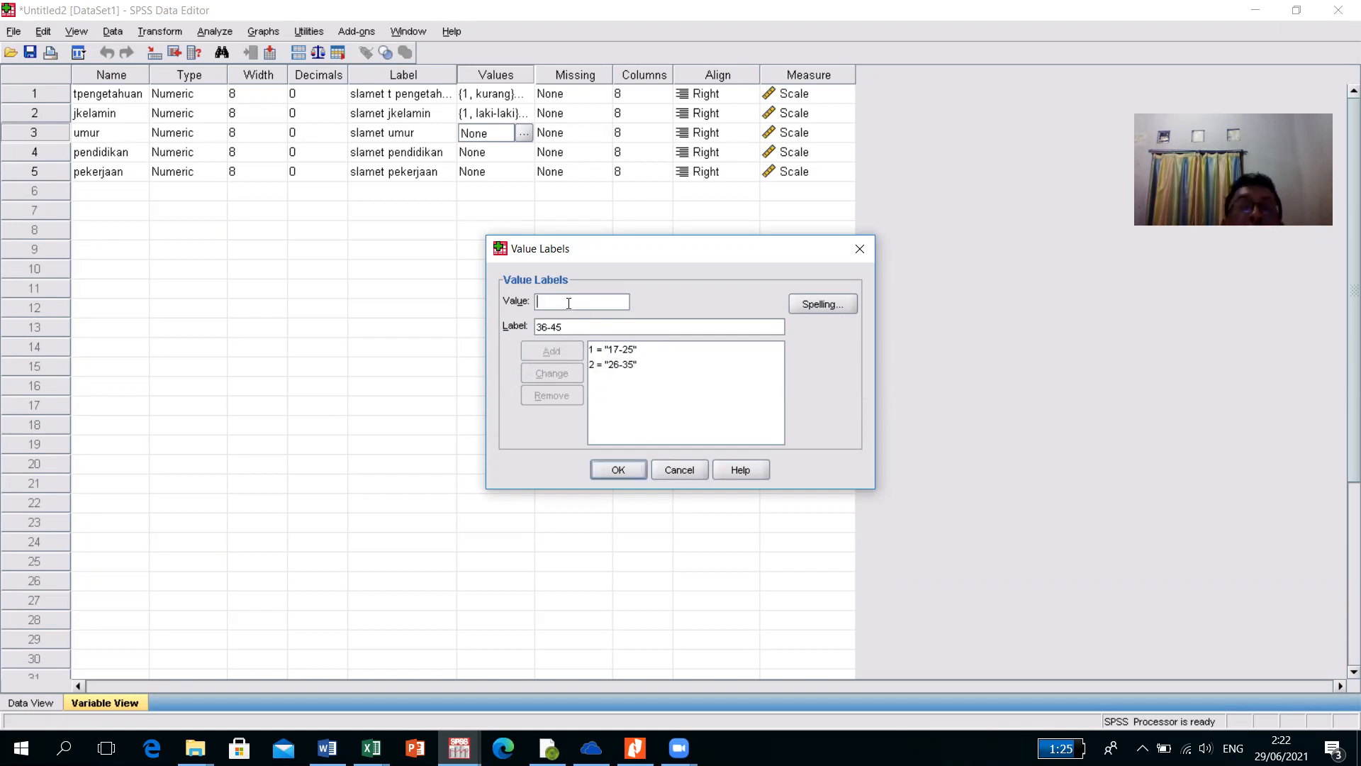
{"action": "type", "text": "3"}
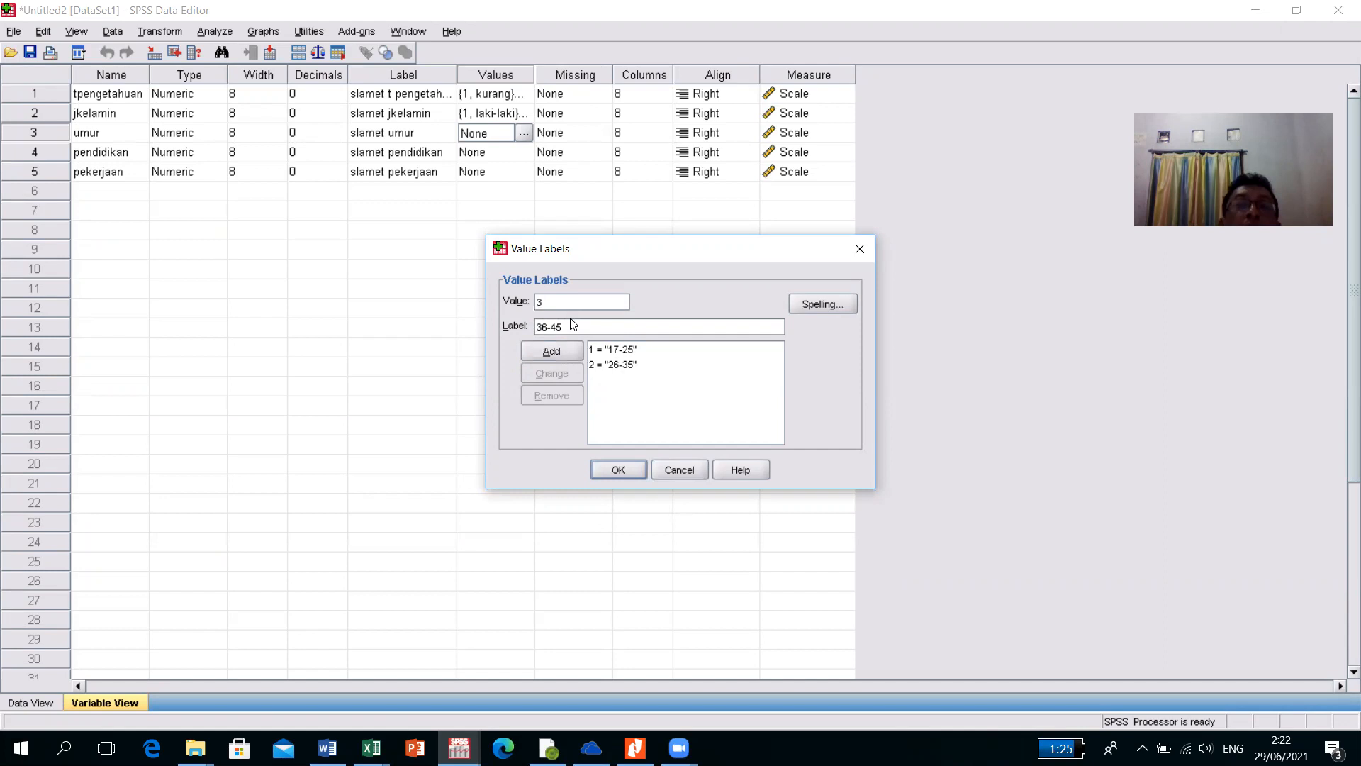
{"action": "left_click", "coordinate": [572, 353]}
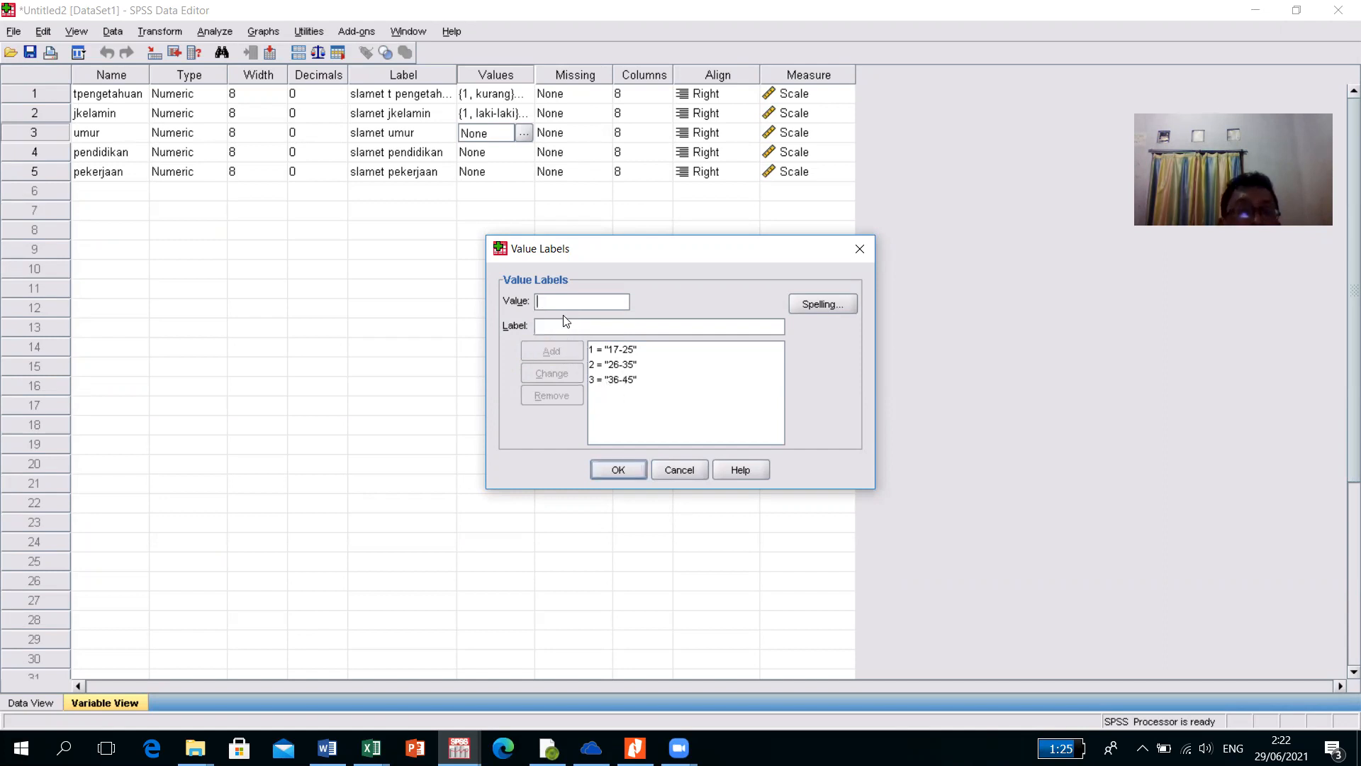
Step: Add the value labels 4 = "46-55" and 5 = ">55" for umur and apply the set
{"action": "type", "text": "4"}
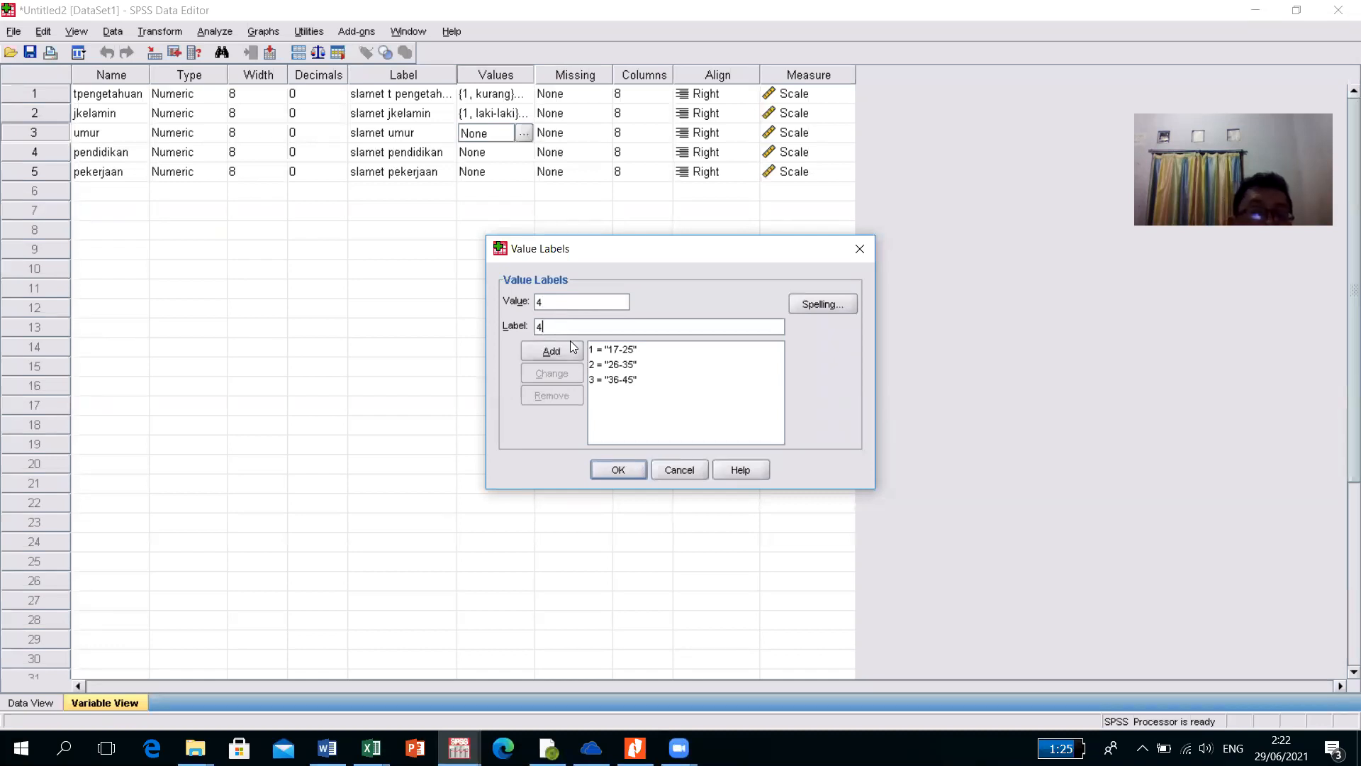
{"action": "type", "text": " = \"46-55"}
{"action": "left_click", "coordinate": [572, 351]}
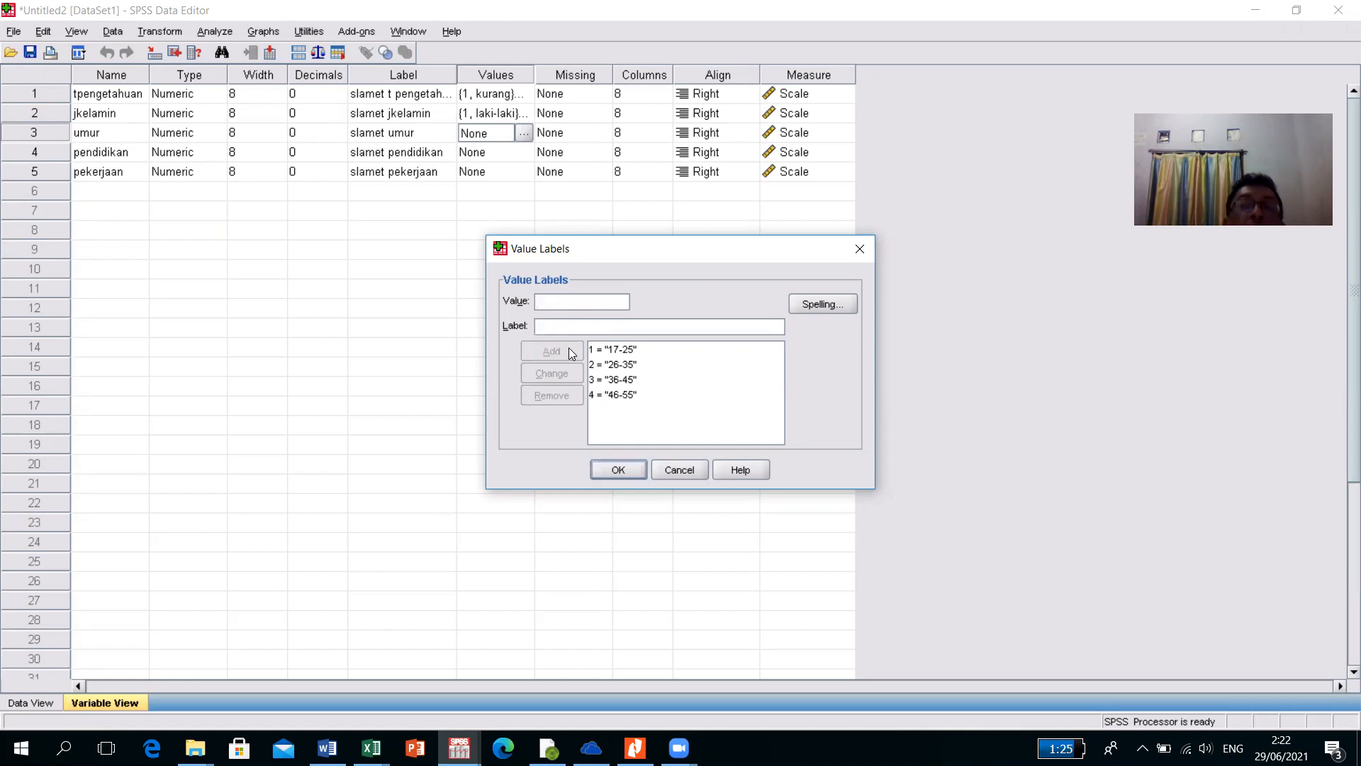
{"action": "type", "text": "5"}
{"action": "left_click", "coordinate": [559, 325]}
{"action": "type", "text": ">"}
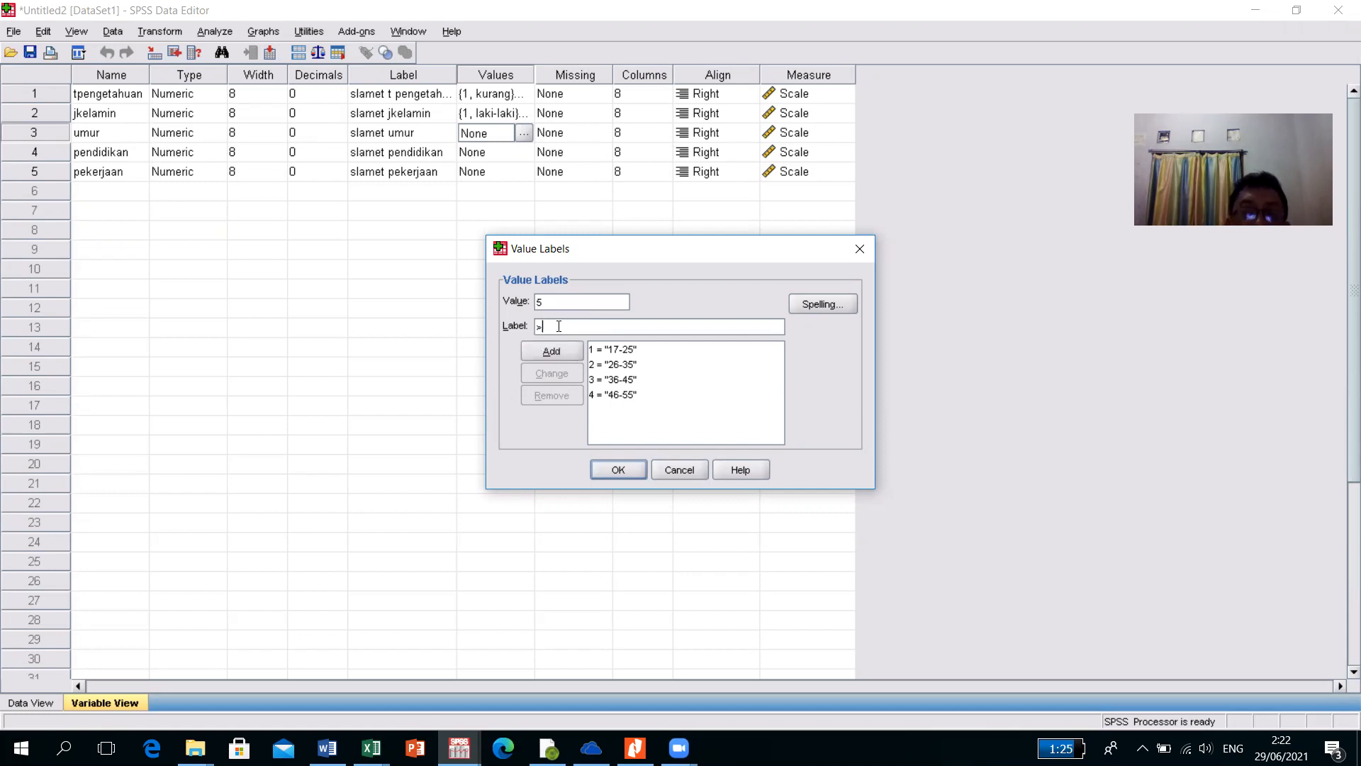
{"action": "type", "text": "55"}
{"action": "left_click", "coordinate": [551, 352]}
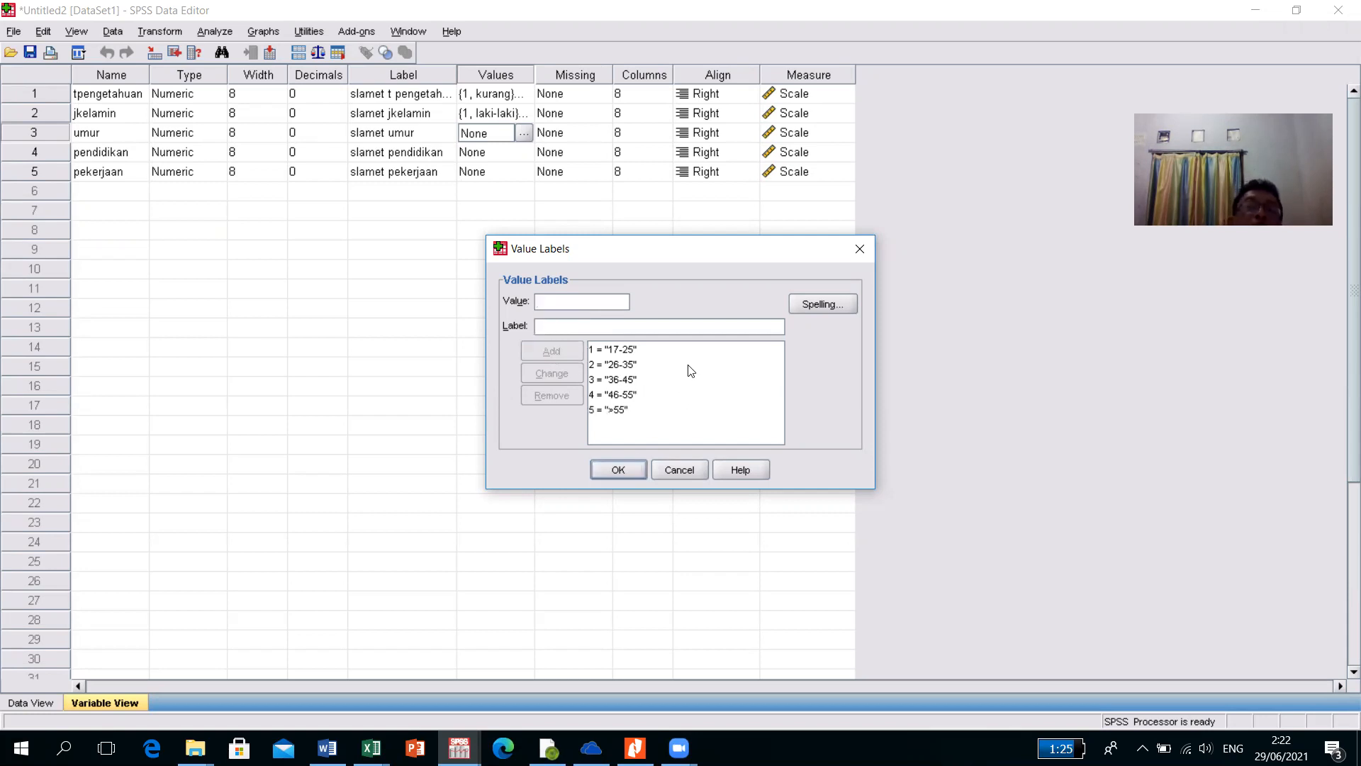
{"action": "left_click", "coordinate": [618, 469]}
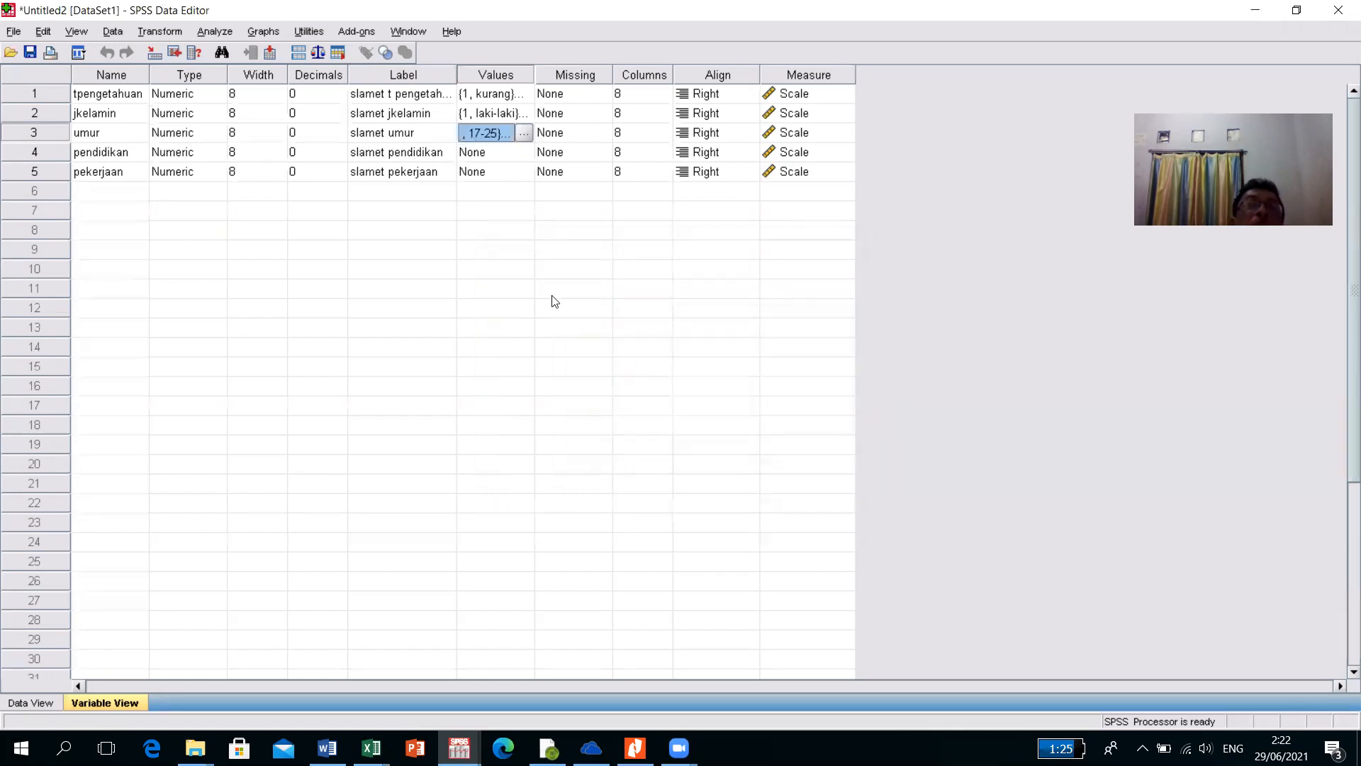
Step: Check the Pendidikan terakhir codes on the data SPSS sheet in Excel and return to the pendidikan variable in SPSS
{"action": "key", "text": "Down"}
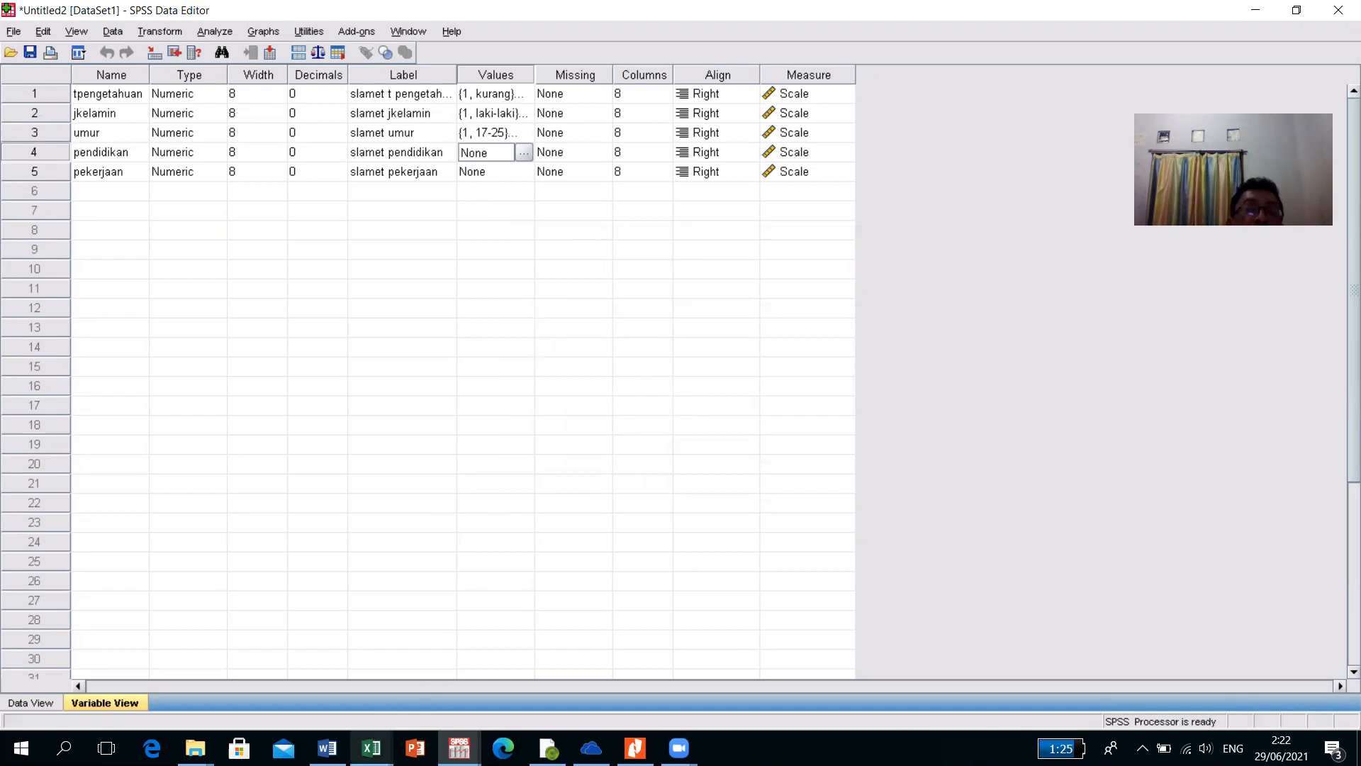
{"action": "left_click", "coordinate": [371, 748]}
{"action": "left_click", "coordinate": [499, 686]}
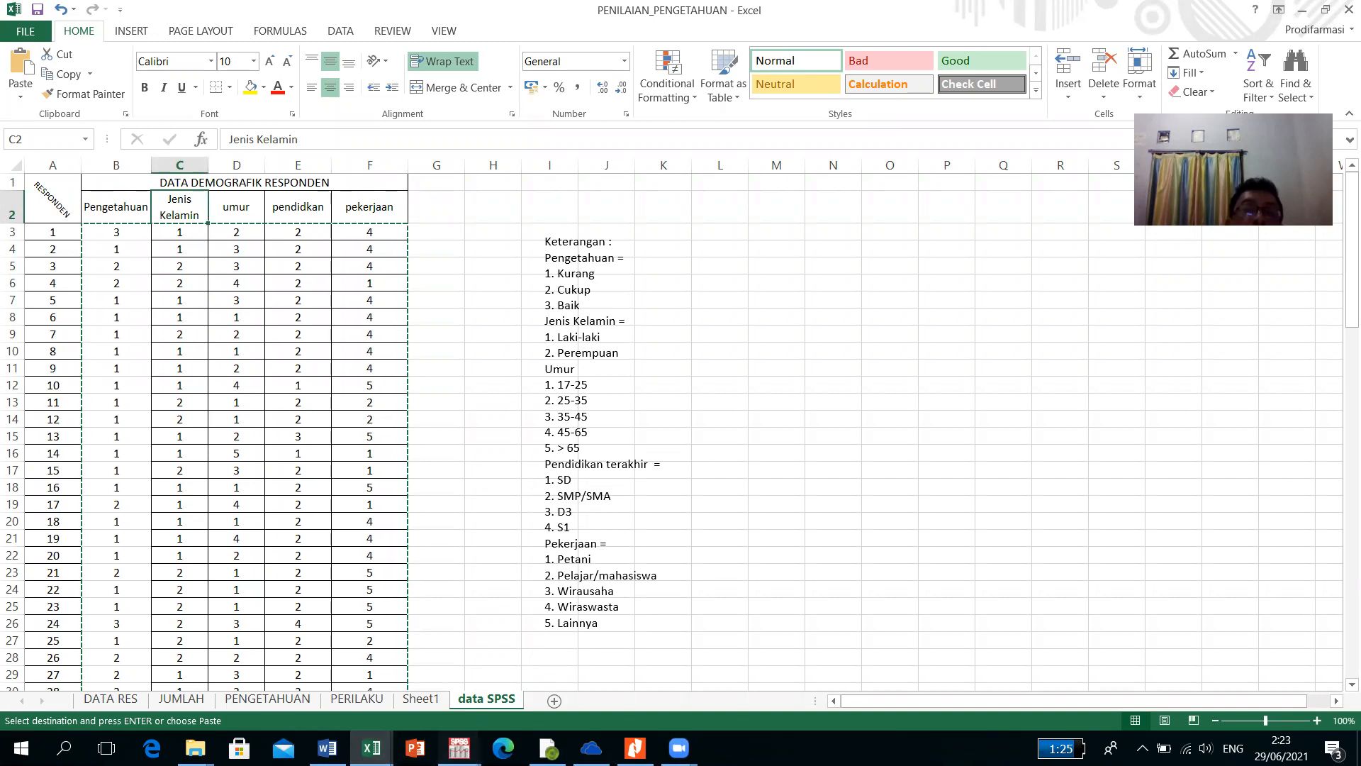
{"action": "mouse_move", "coordinate": [459, 748]}
{"action": "left_click", "coordinate": [599, 708]}
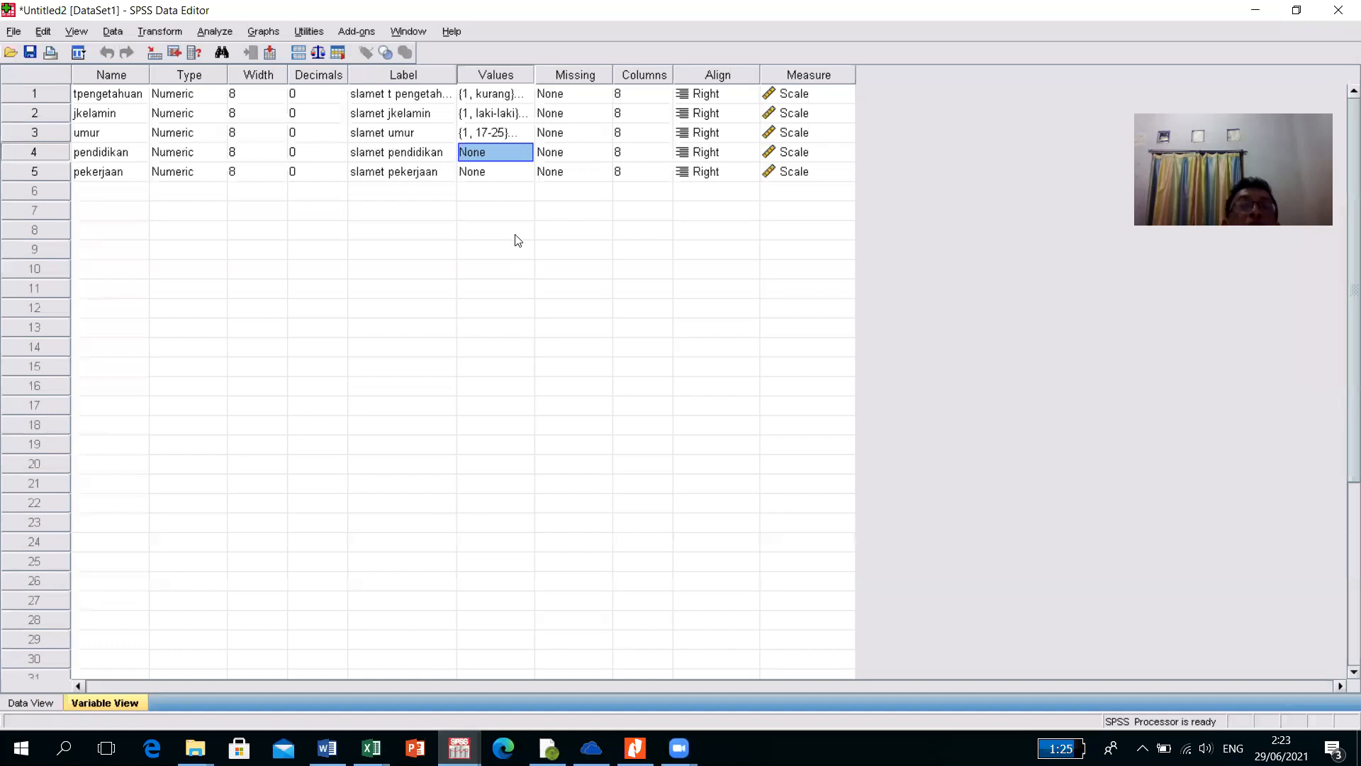
Step: Add the value labels 1 = "sd" and 2 = "smp" for the pendidikan variable
{"action": "left_click", "coordinate": [521, 155]}
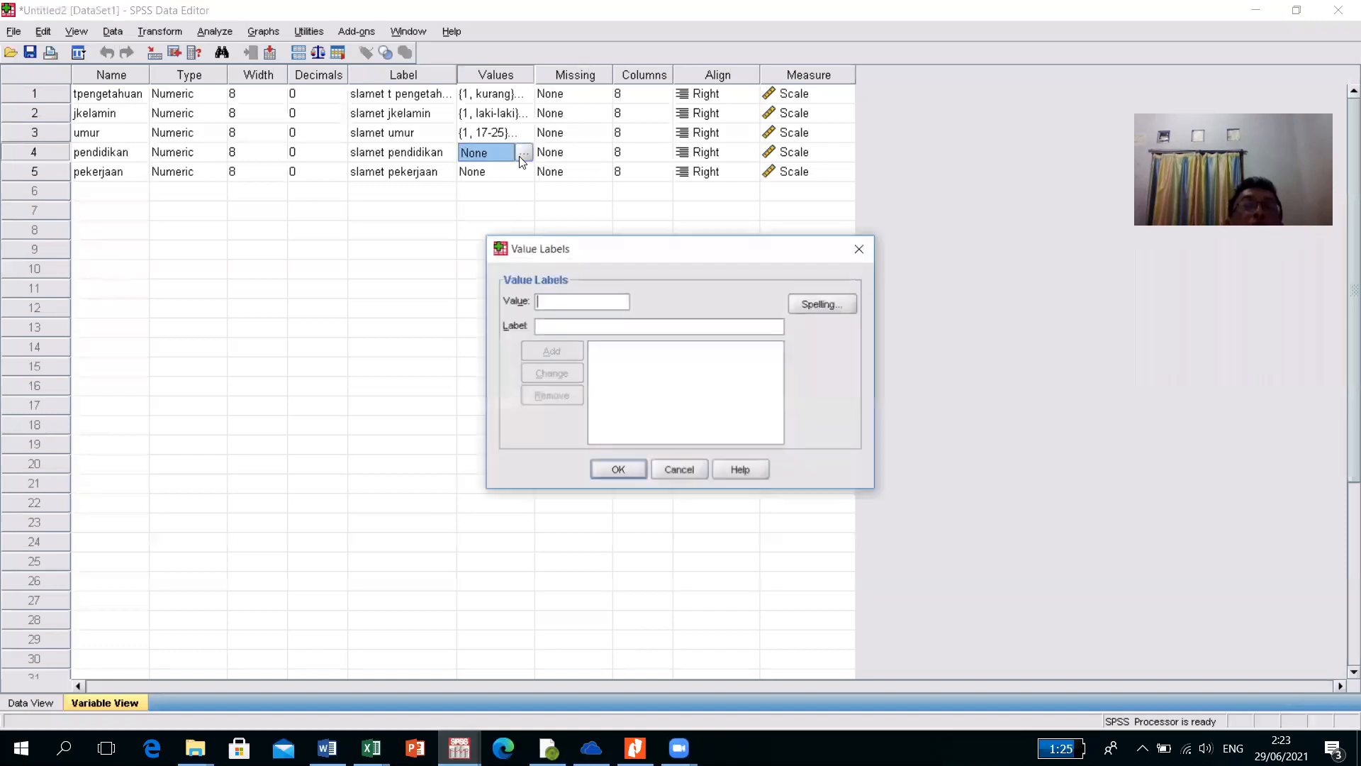
{"action": "type", "text": "1"}
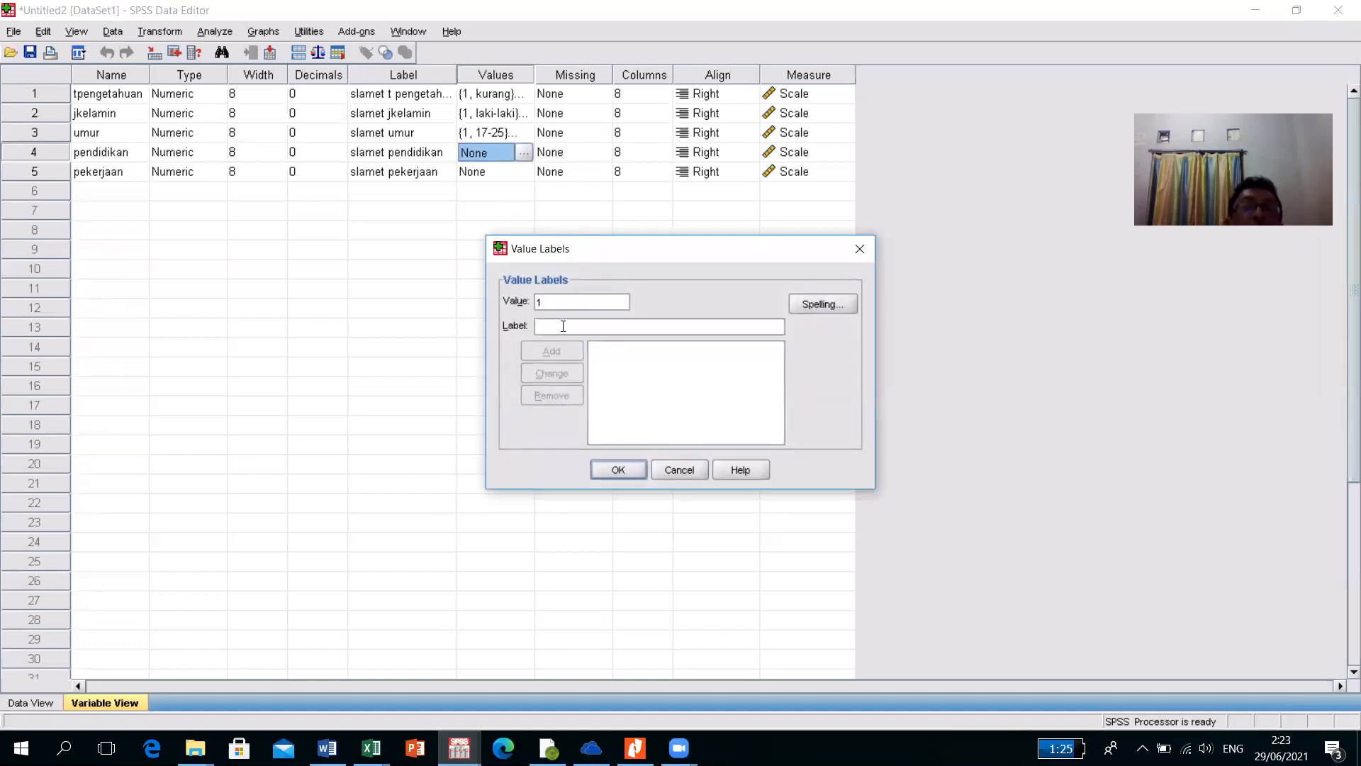
{"action": "type", "text": "sd"}
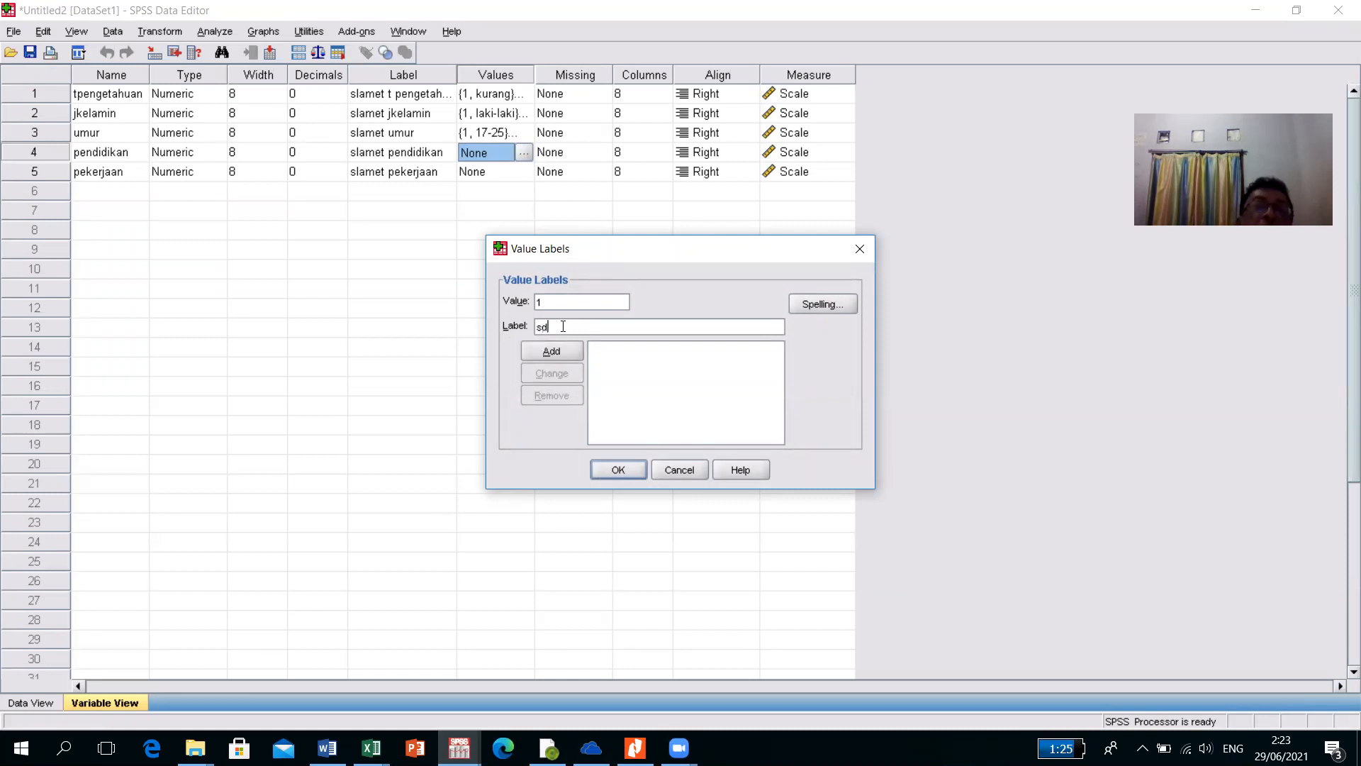
{"action": "left_click", "coordinate": [551, 352]}
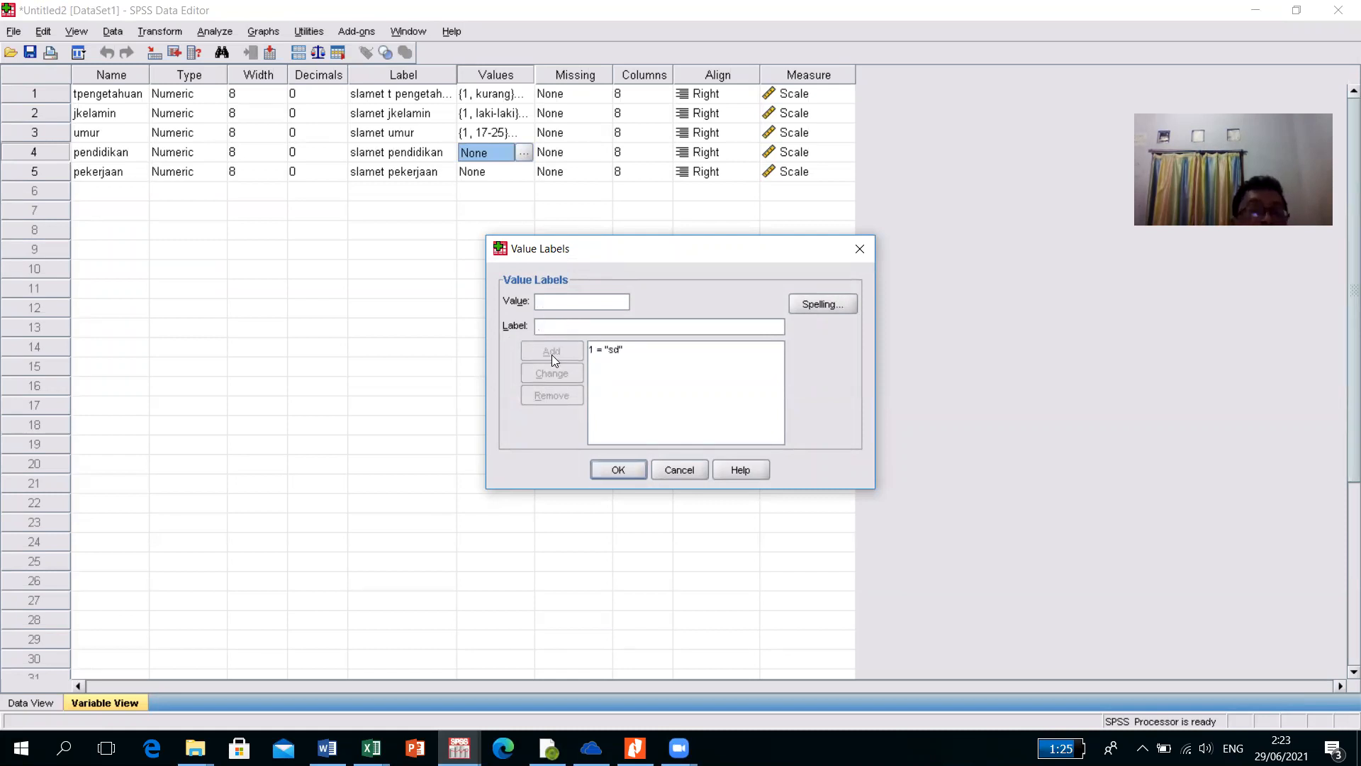
{"action": "type", "text": "s"}
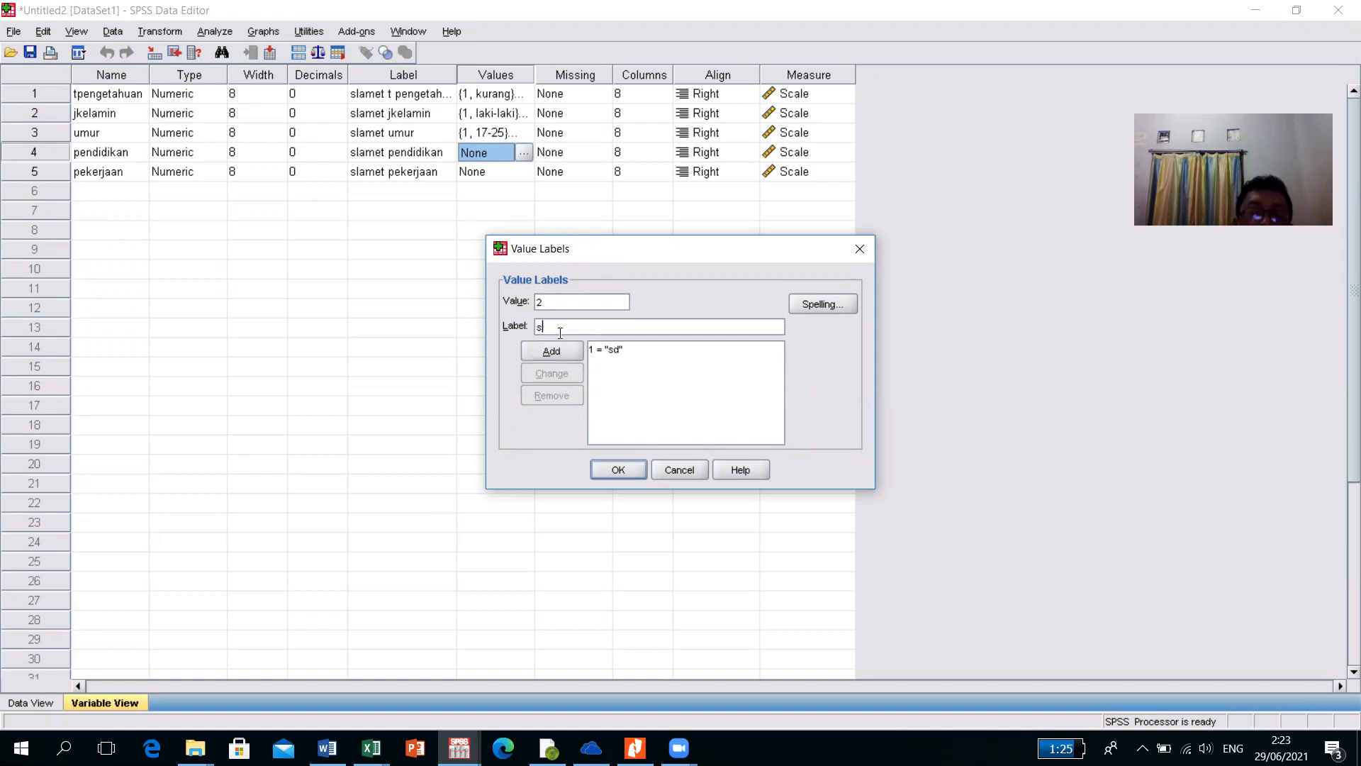
{"action": "type", "text": "mp"}
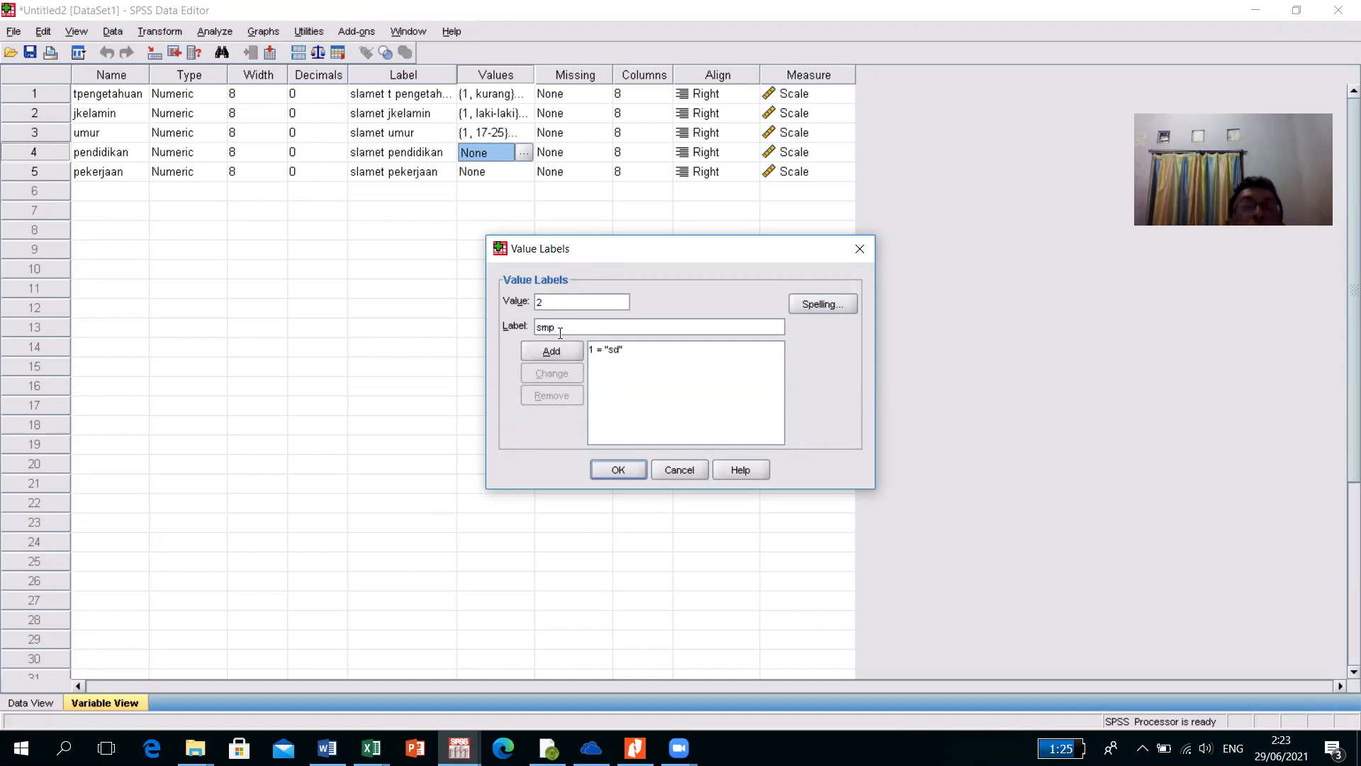
{"action": "left_click", "coordinate": [546, 354]}
Step: Add the value labels 3 = "sma" and 4 = "s1" for the pendidikan variable
{"action": "type", "text": "3sma"}
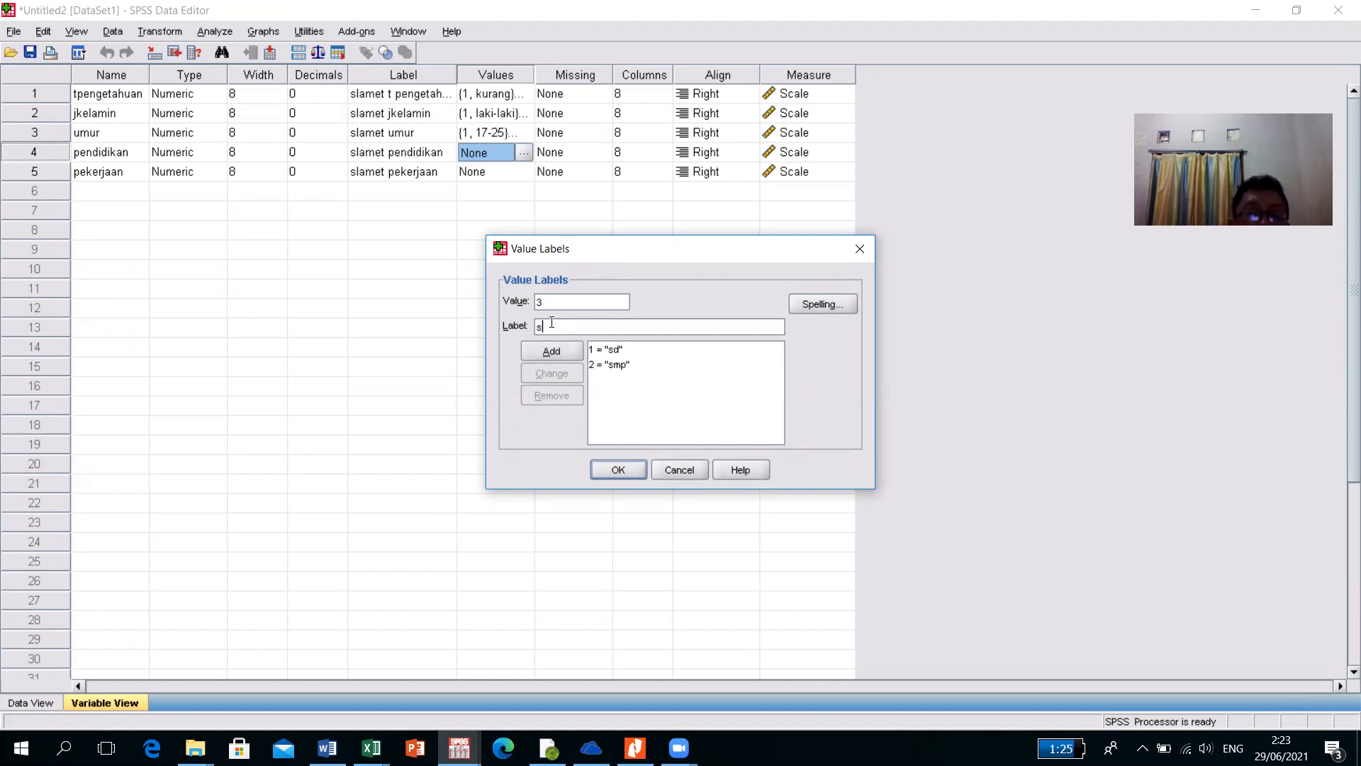
{"action": "left_click", "coordinate": [545, 358]}
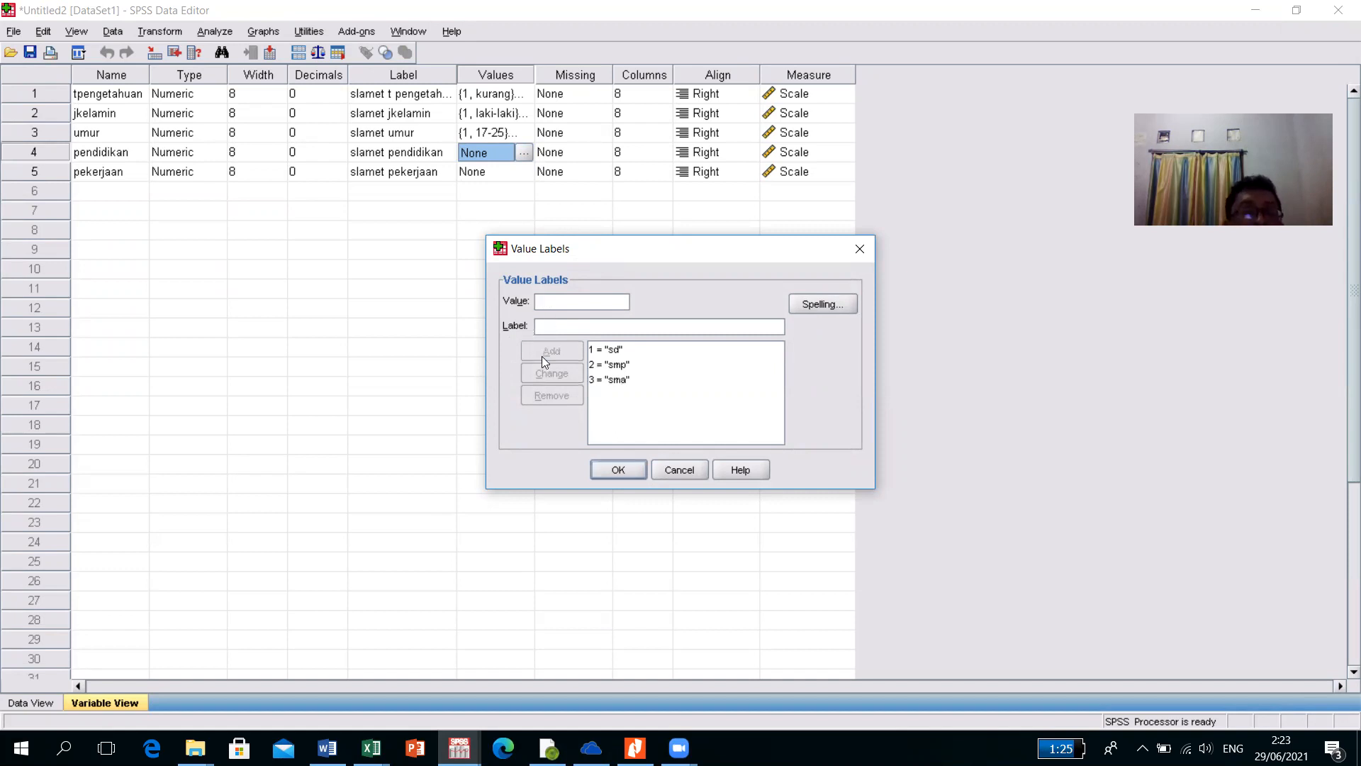
{"action": "type", "text": "4"}
{"action": "left_click", "coordinate": [557, 324]}
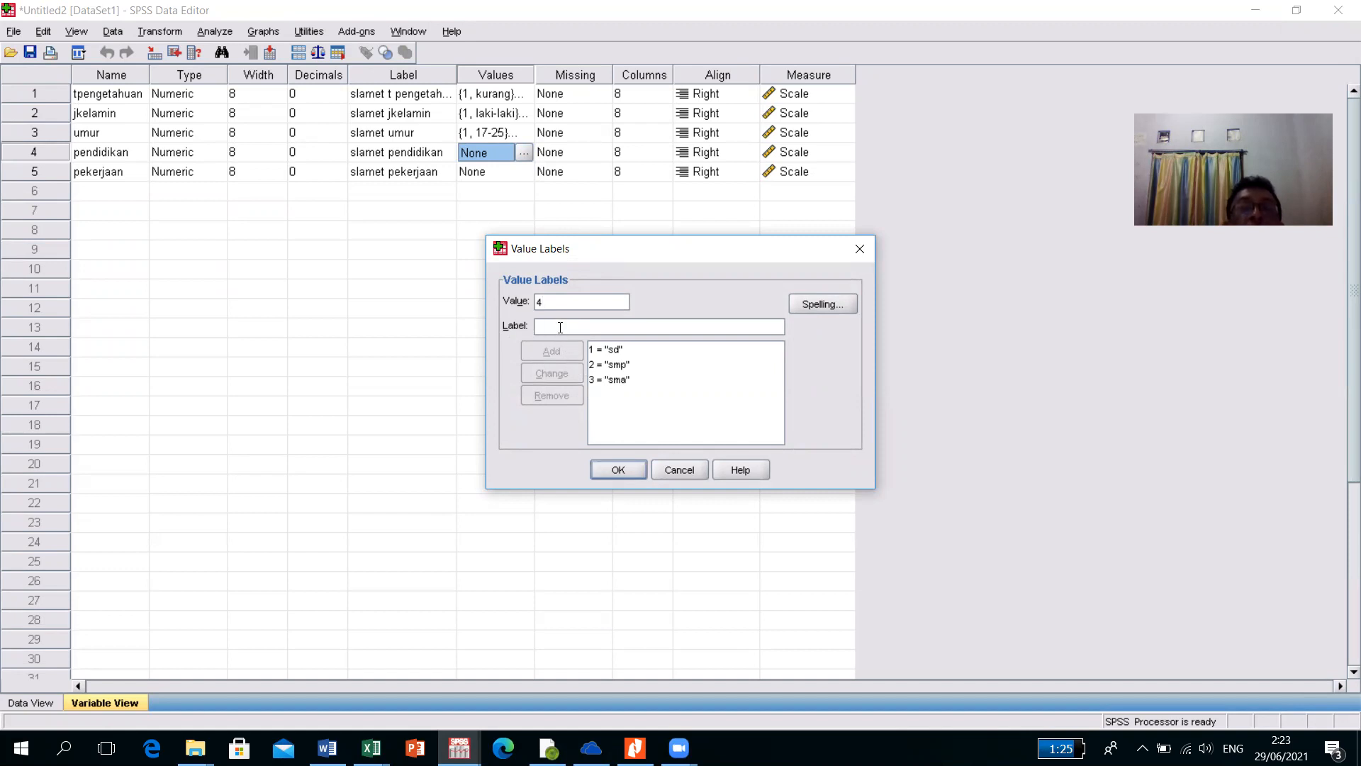
{"action": "type", "text": "s1"}
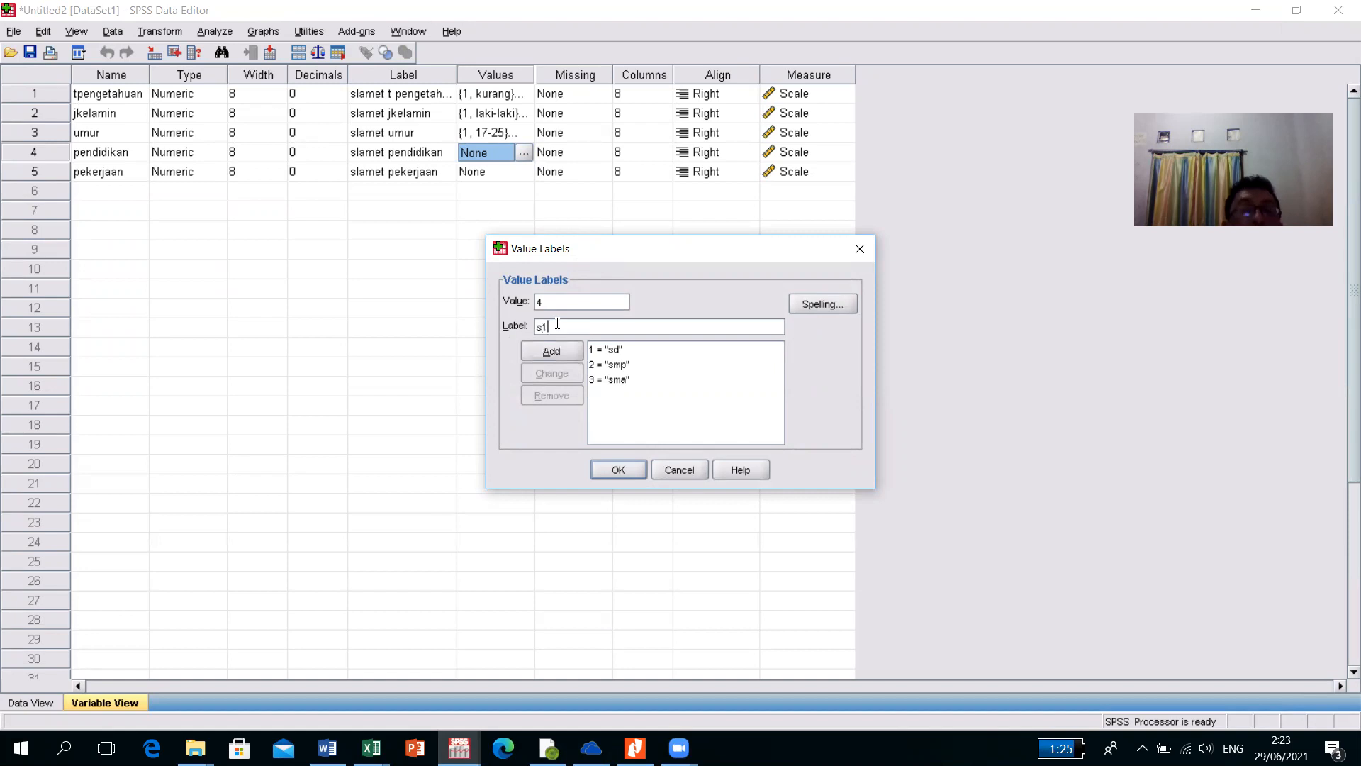
{"action": "left_click", "coordinate": [557, 350]}
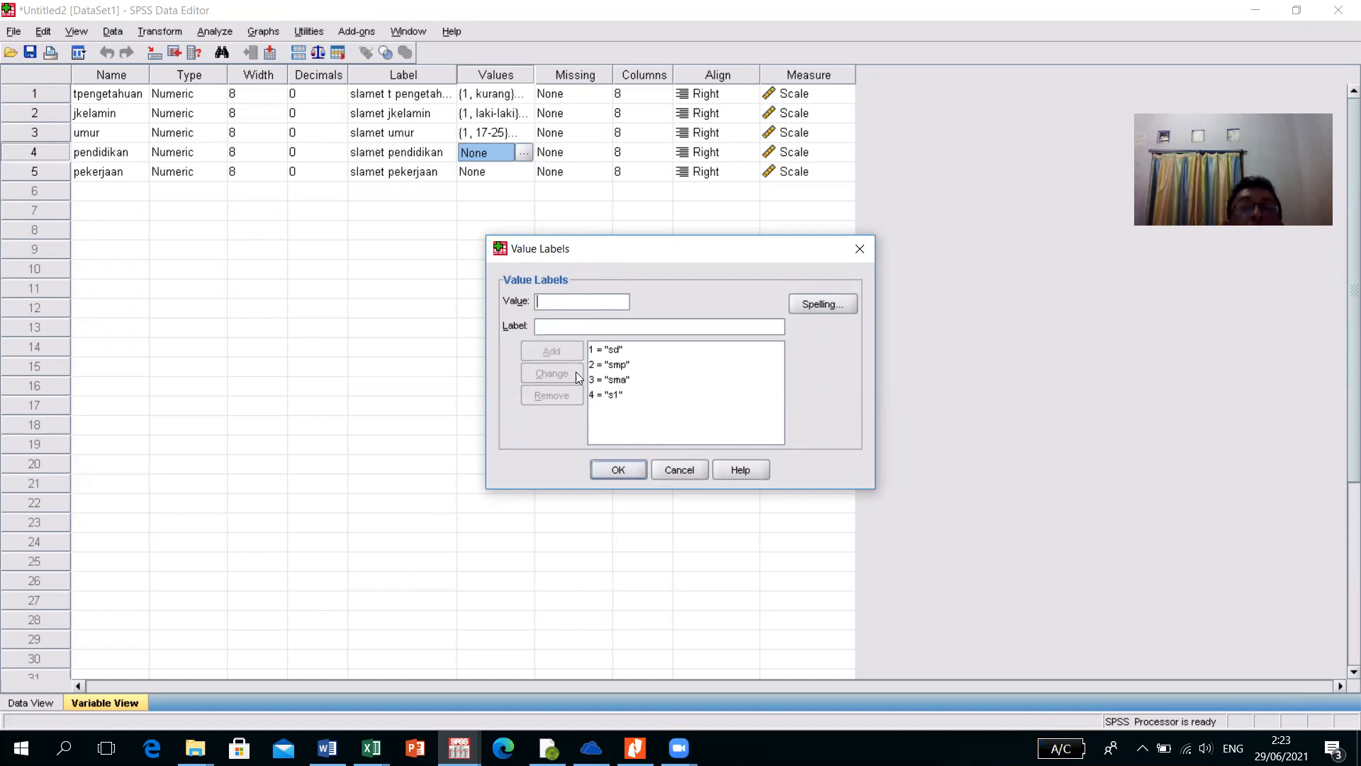
Step: Open the pendidikan value label 2 = "smp" for editing
{"action": "left_click", "coordinate": [603, 365]}
{"action": "left_click", "coordinate": [575, 324]}
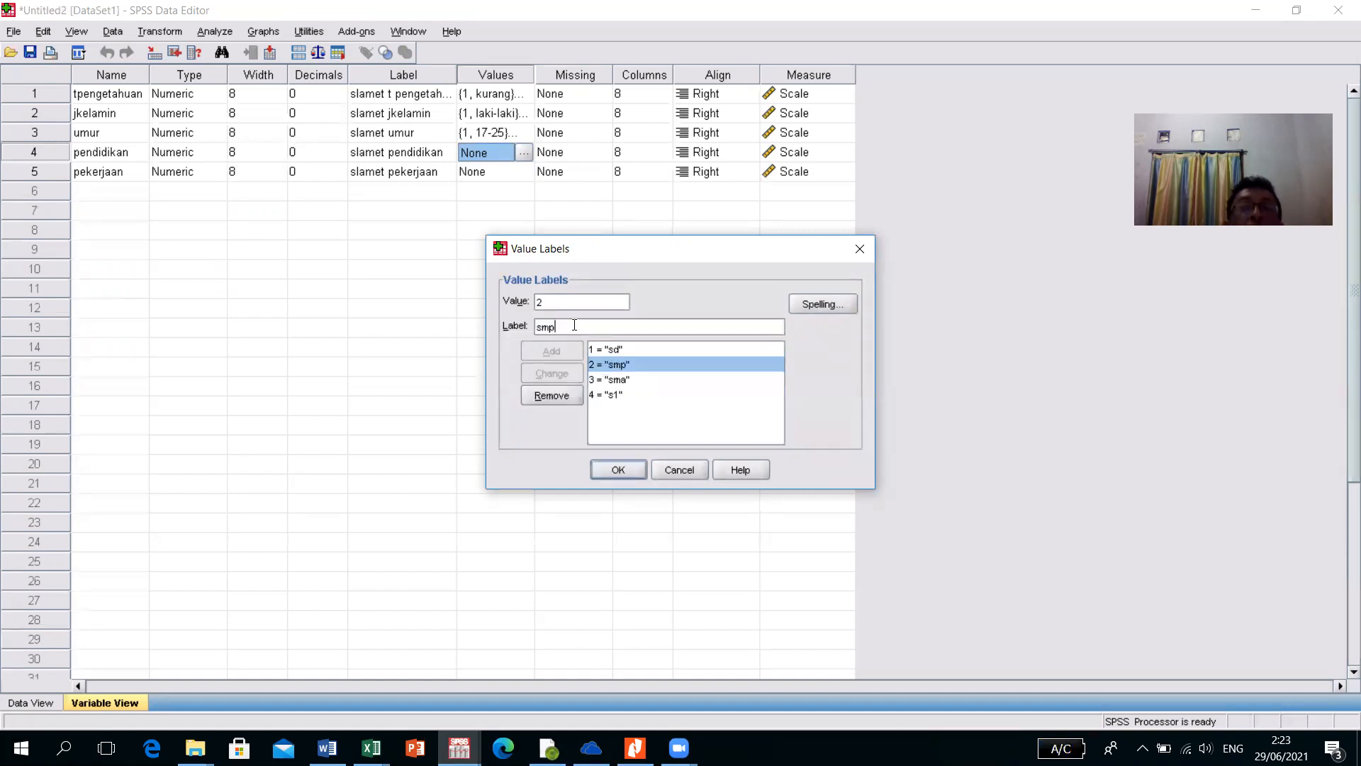
{"action": "type", "text": "/"}
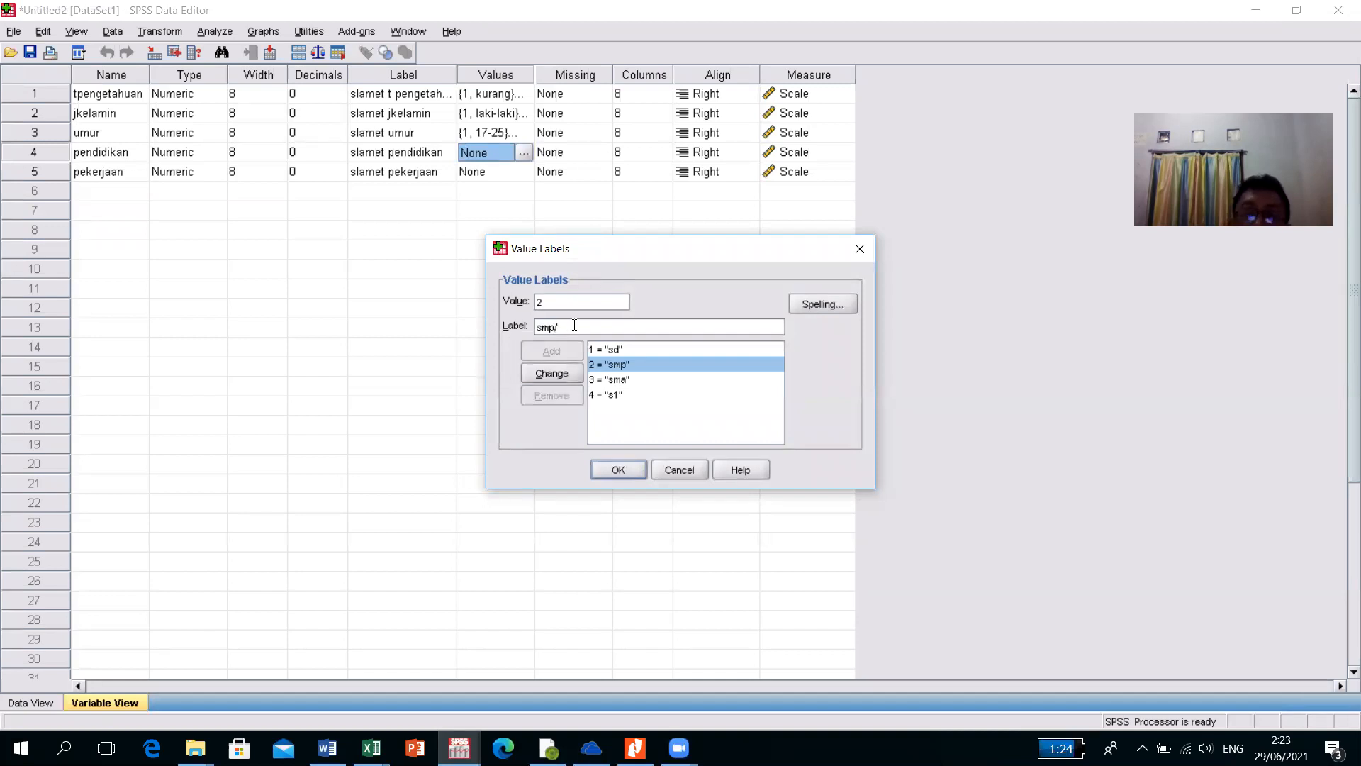
{"action": "key", "text": "BackSpace"}
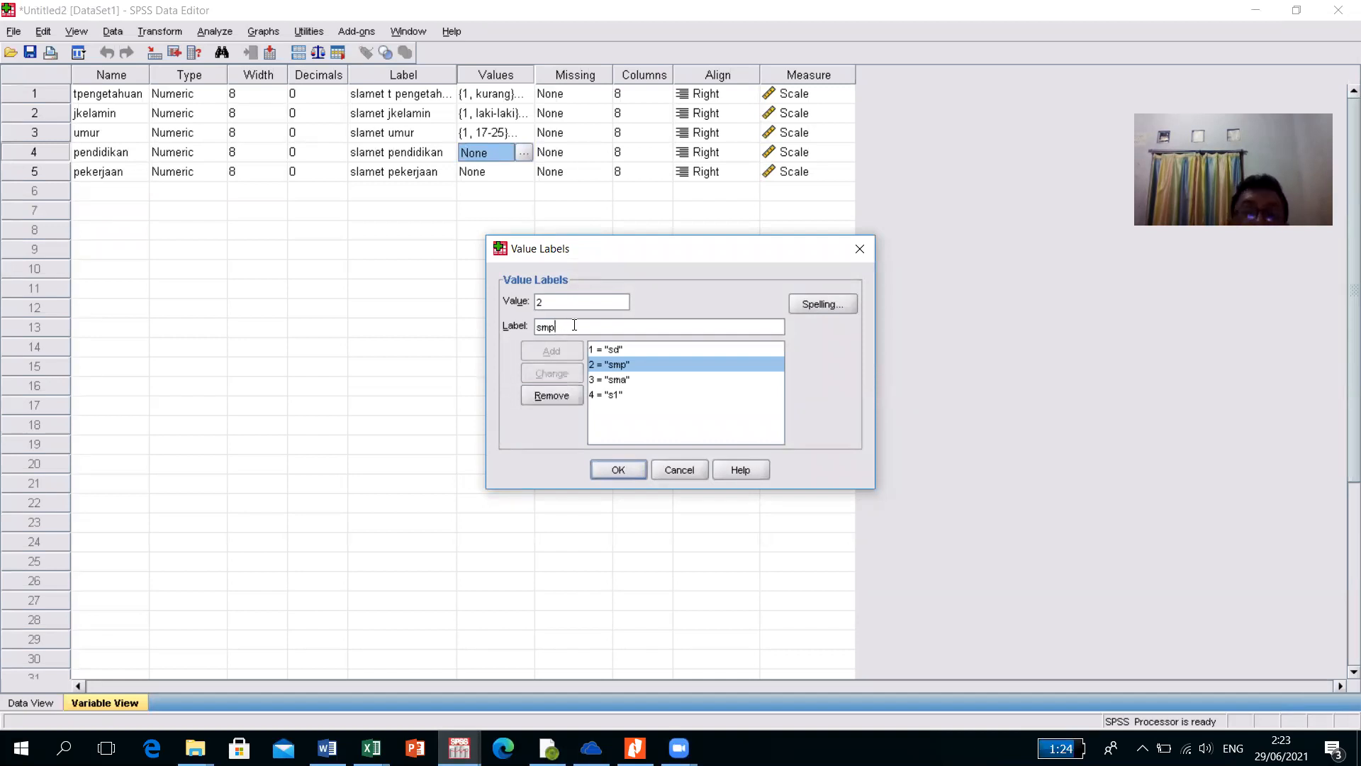
{"action": "type", "text": ";"}
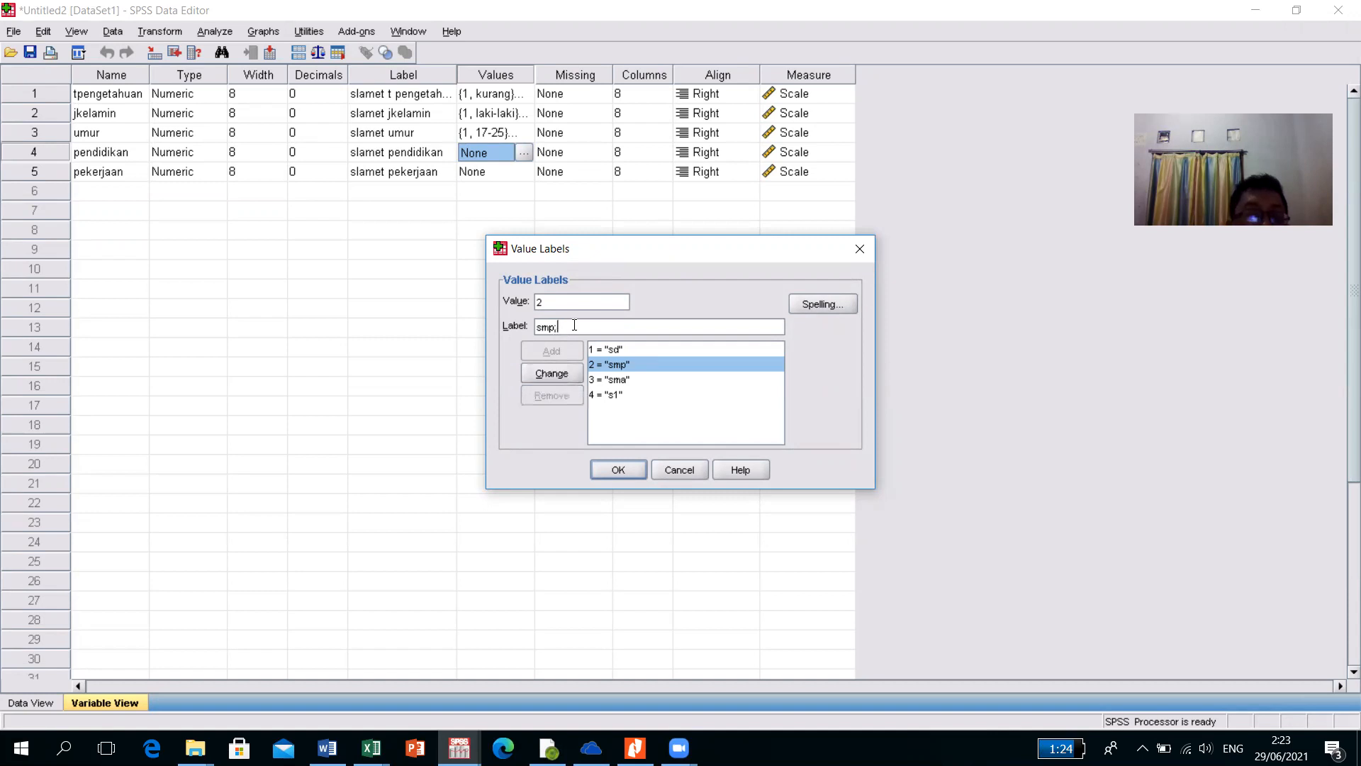
{"action": "type", "text": "sma"}
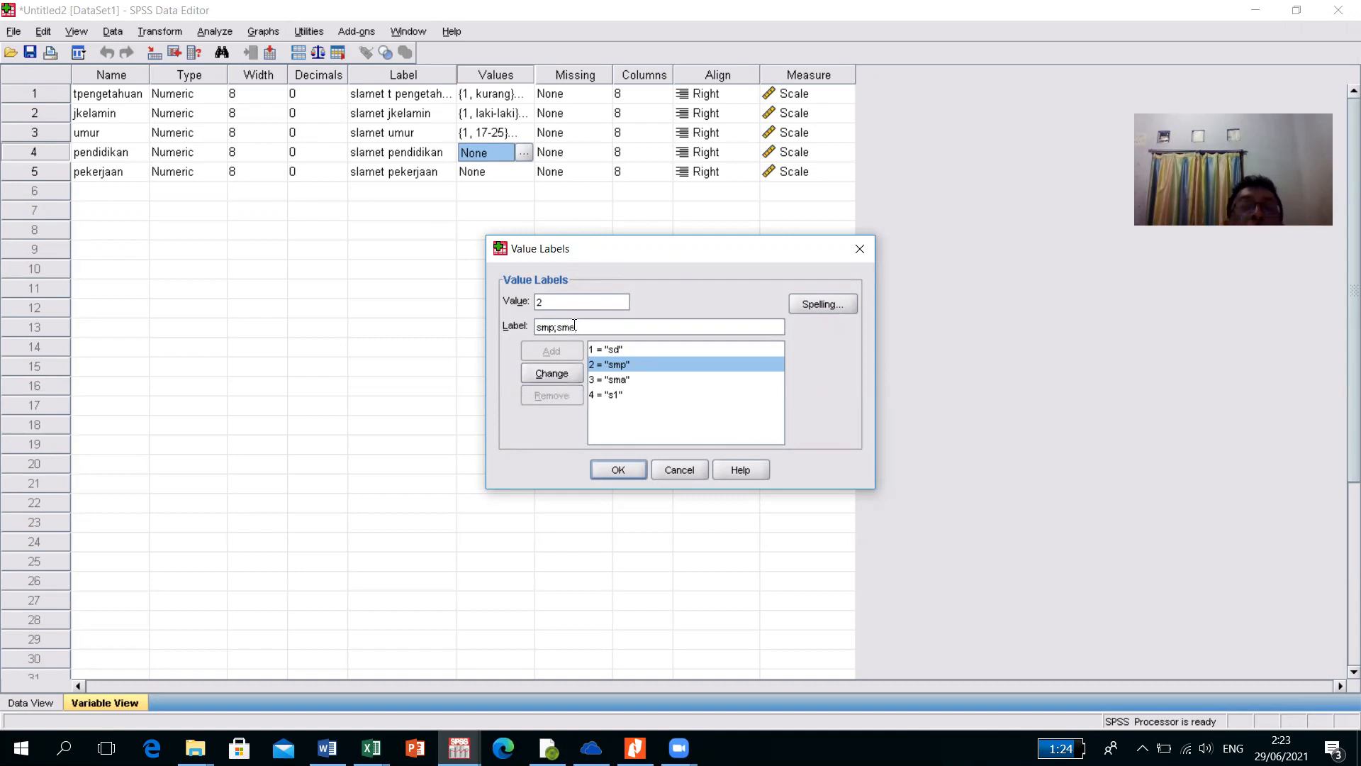
{"action": "key", "text": "BackSpace"}
{"action": "key", "text": "BackSpace"}
{"action": "key", "text": "BackSpace"}
{"action": "key", "text": "BackSpace"}
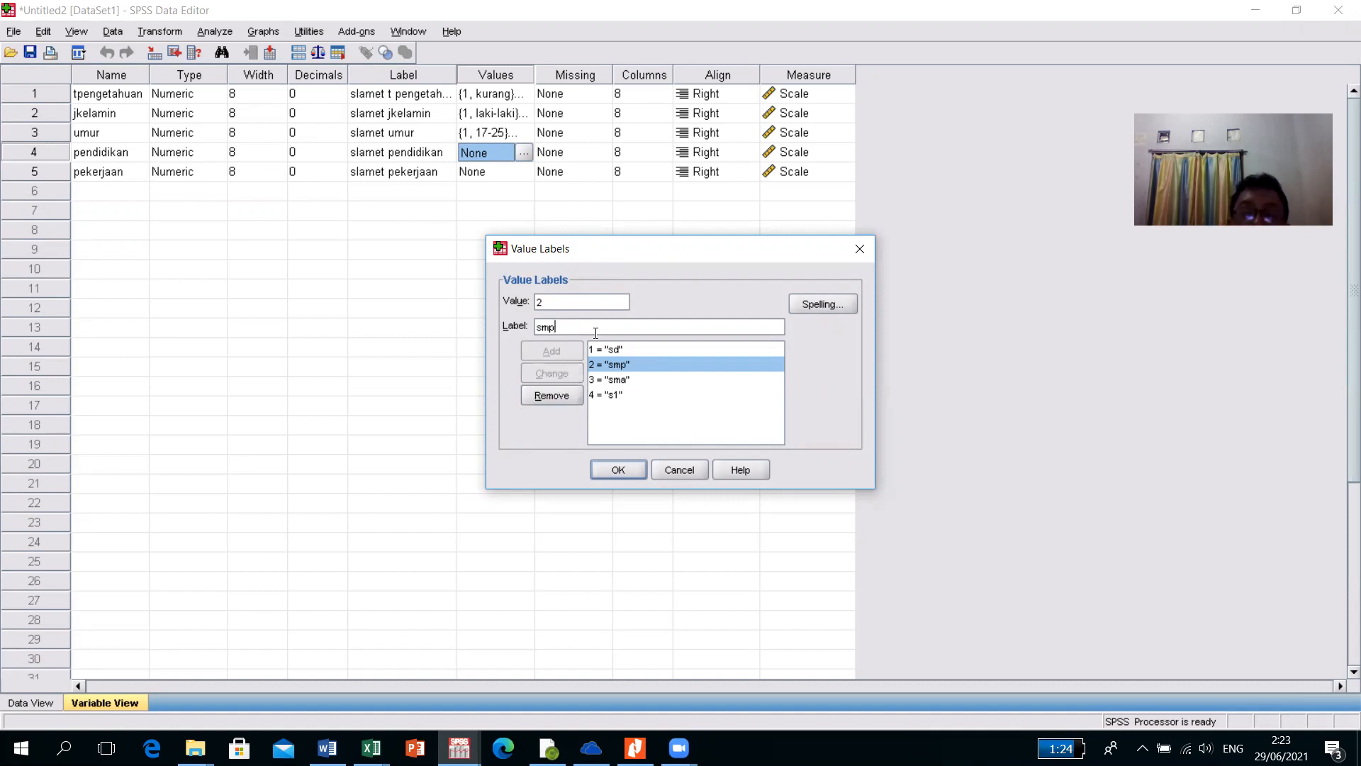
{"action": "type", "text": "/sma"}
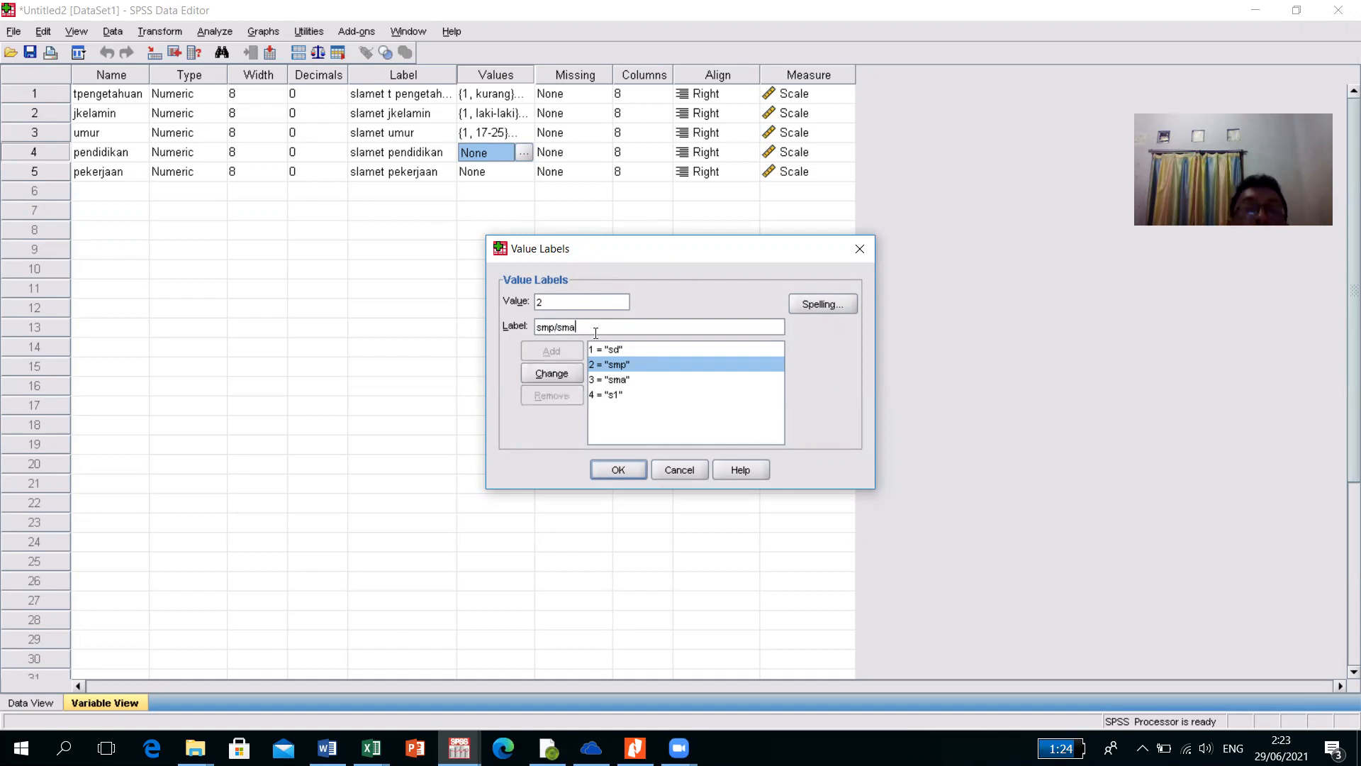
{"action": "key", "text": "BackSpace"}
{"action": "key", "text": "BackSpace"}
{"action": "key", "text": "BackSpace"}
{"action": "key", "text": "BackSpace"}
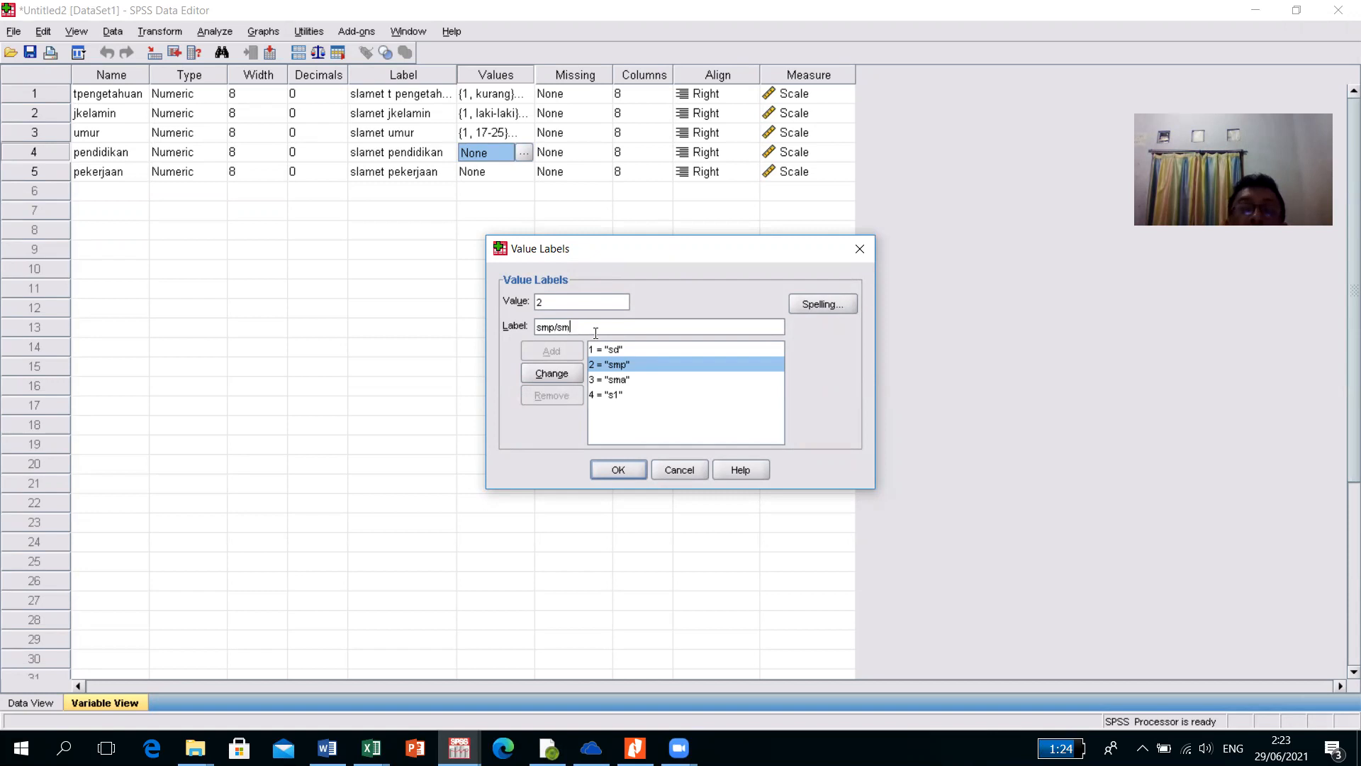
Step: Change the label of pendidikan value 2 to "smp atau sma"
{"action": "type", "text": "a"}
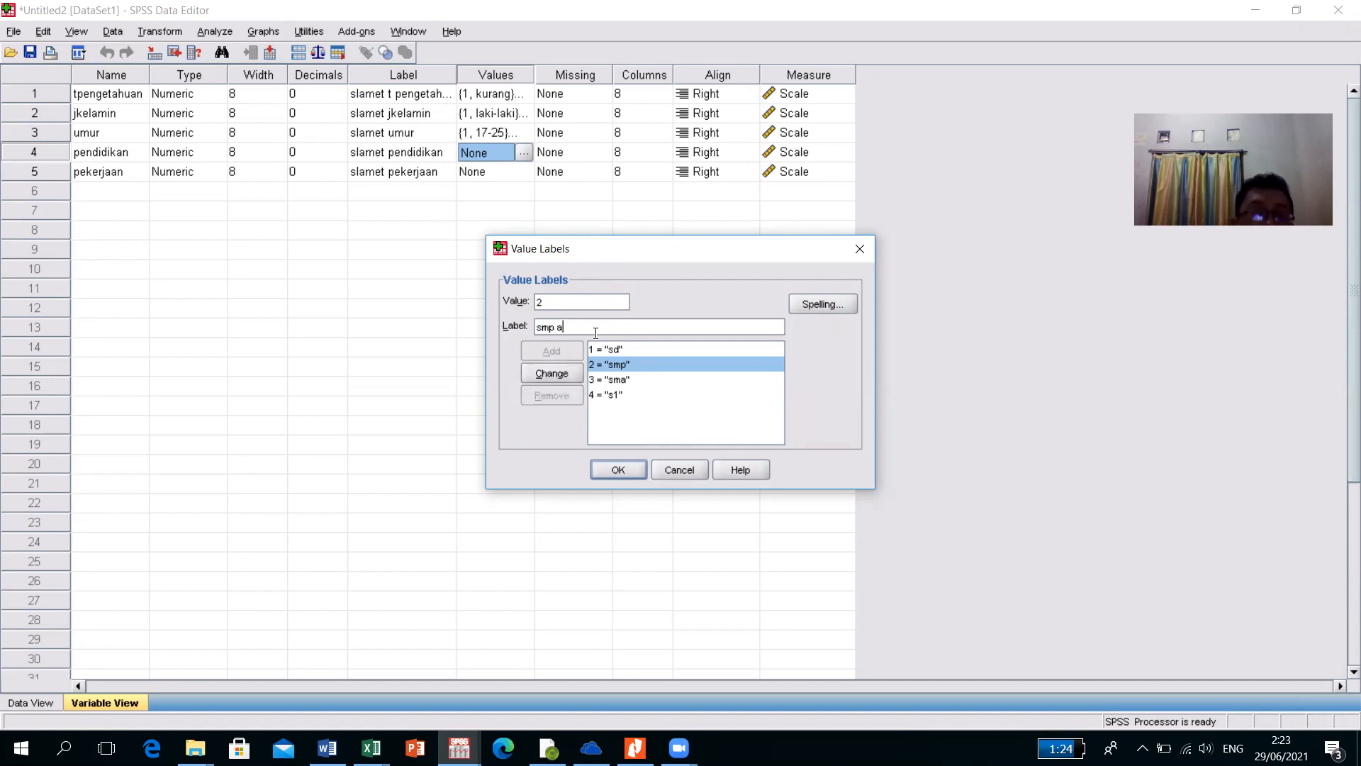
{"action": "type", "text": "tau sma"}
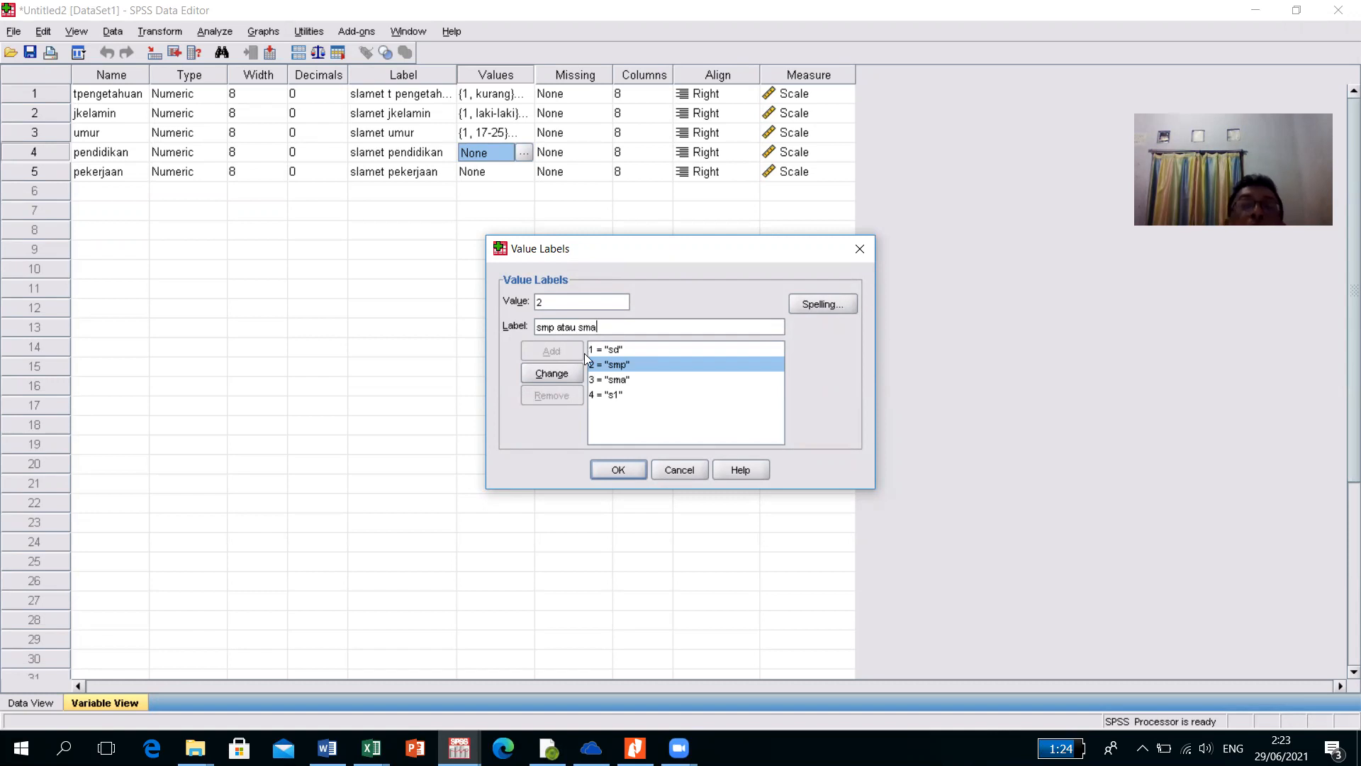
{"action": "left_click", "coordinate": [551, 371]}
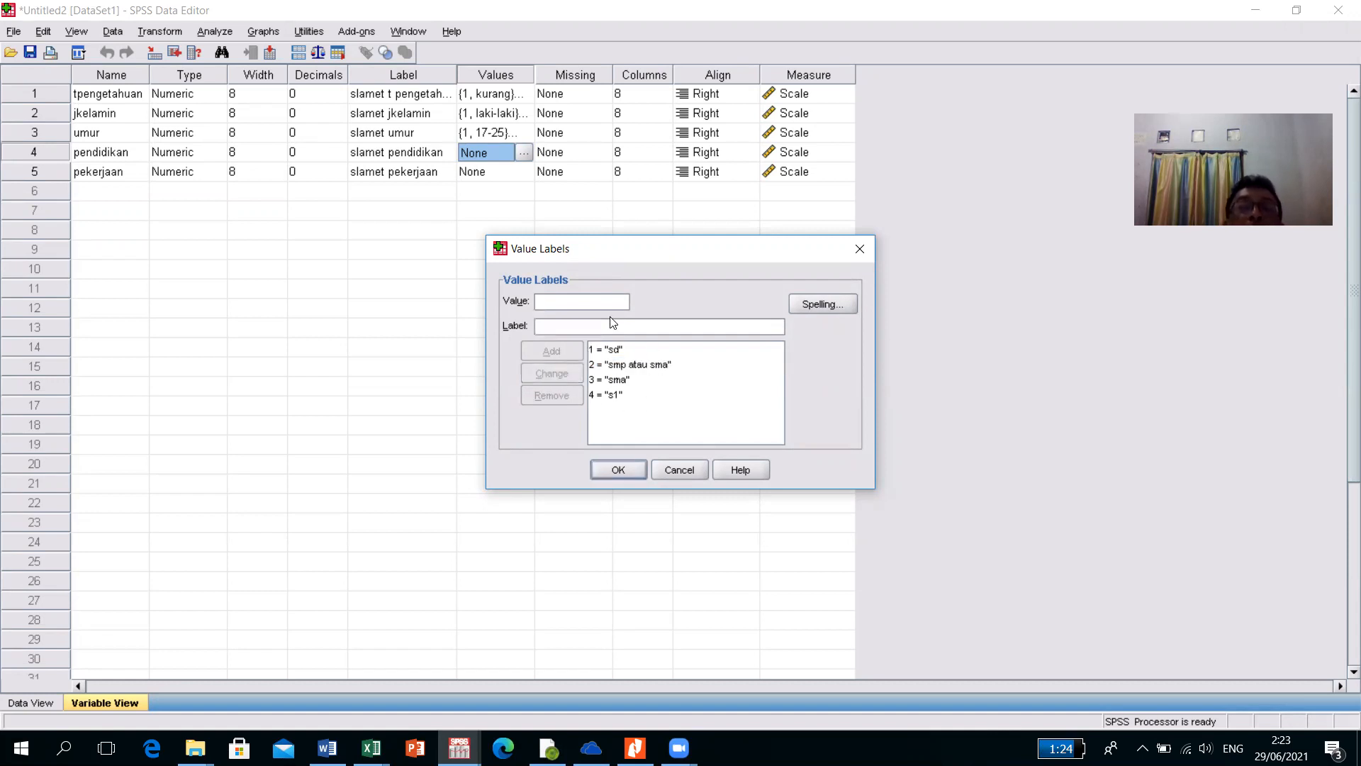
Step: Change the label of pendidikan value 3 to "d3"
{"action": "left_click", "coordinate": [611, 380]}
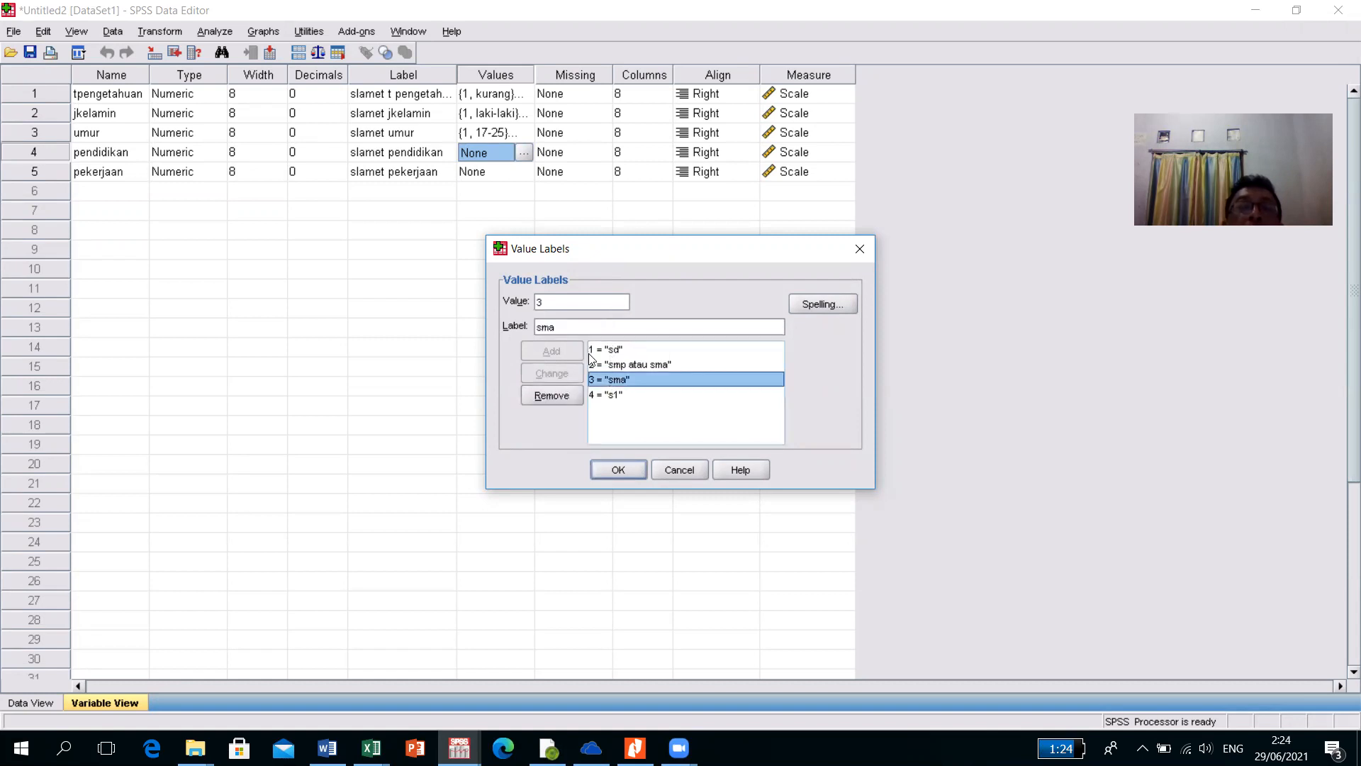
{"action": "left_click", "coordinate": [556, 324]}
{"action": "key", "text": "BackSpace"}
{"action": "key", "text": "BackSpace"}
{"action": "key", "text": "BackSpace"}
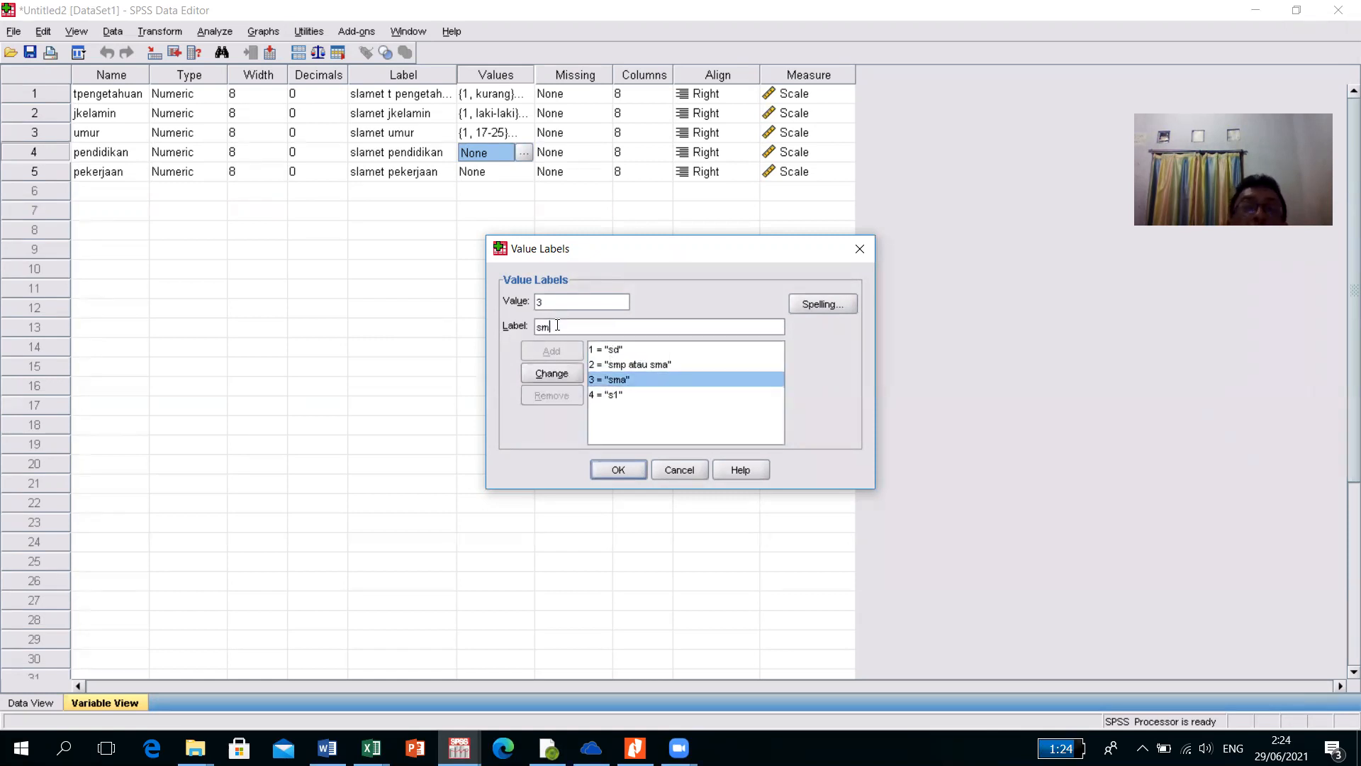
{"action": "type", "text": "d3"}
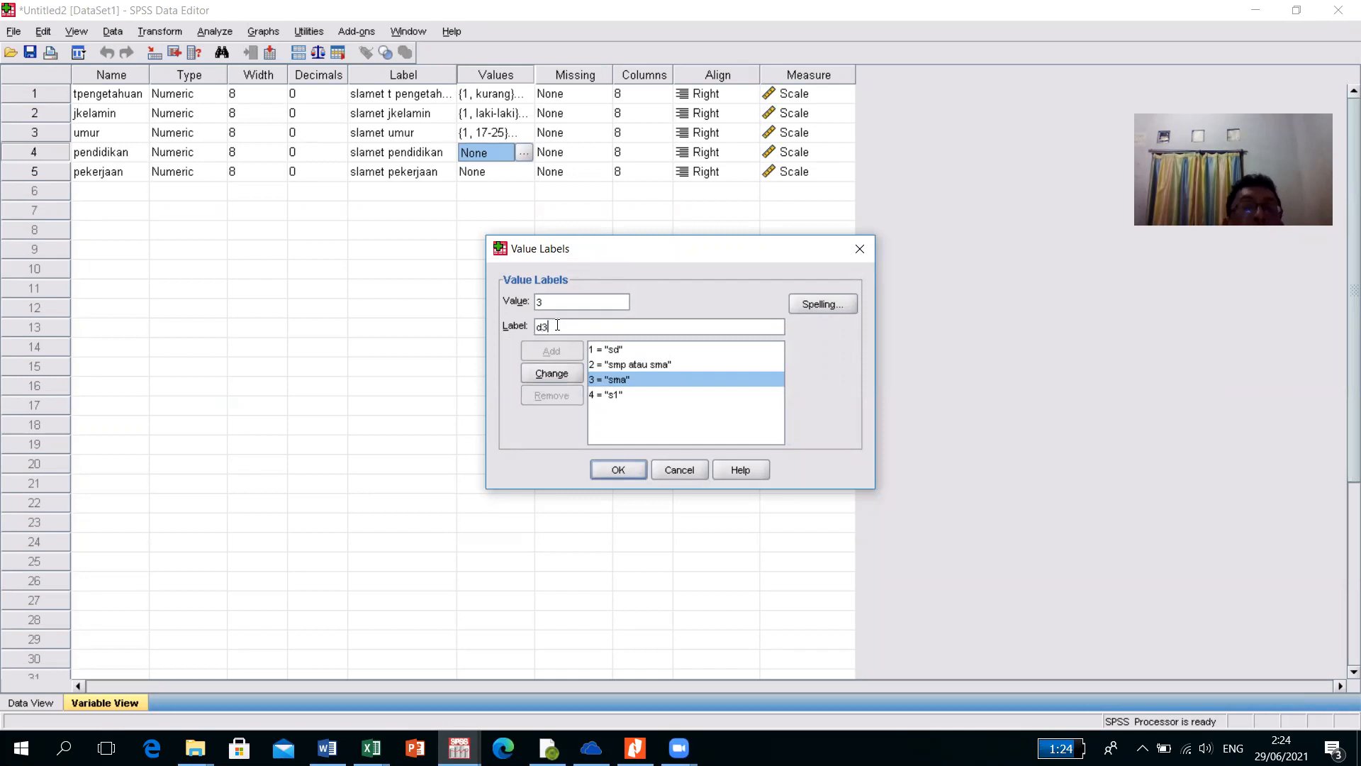
{"action": "left_click", "coordinate": [539, 378]}
Step: Change the label of pendidikan value 4 to "s1atau s2" and apply the value label set
{"action": "left_click", "coordinate": [606, 393]}
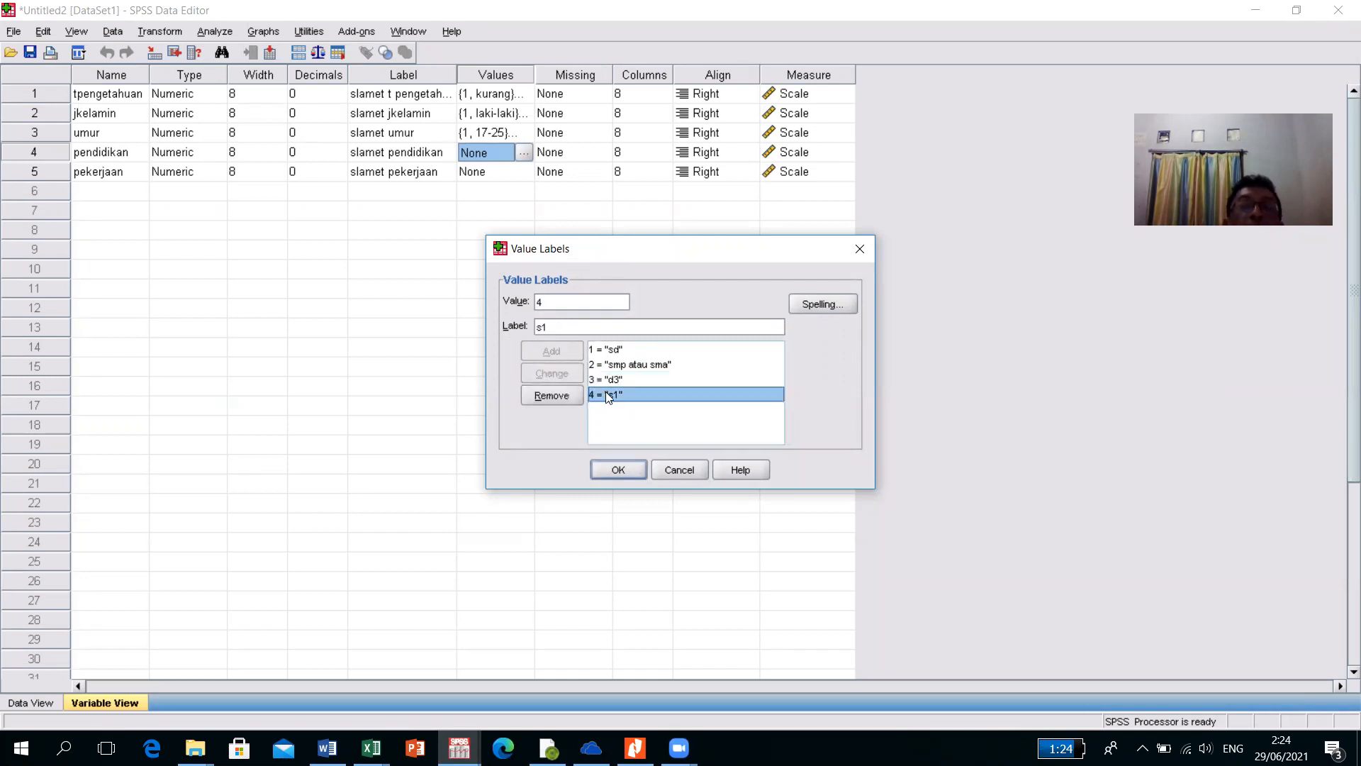
{"action": "left_click", "coordinate": [561, 327]}
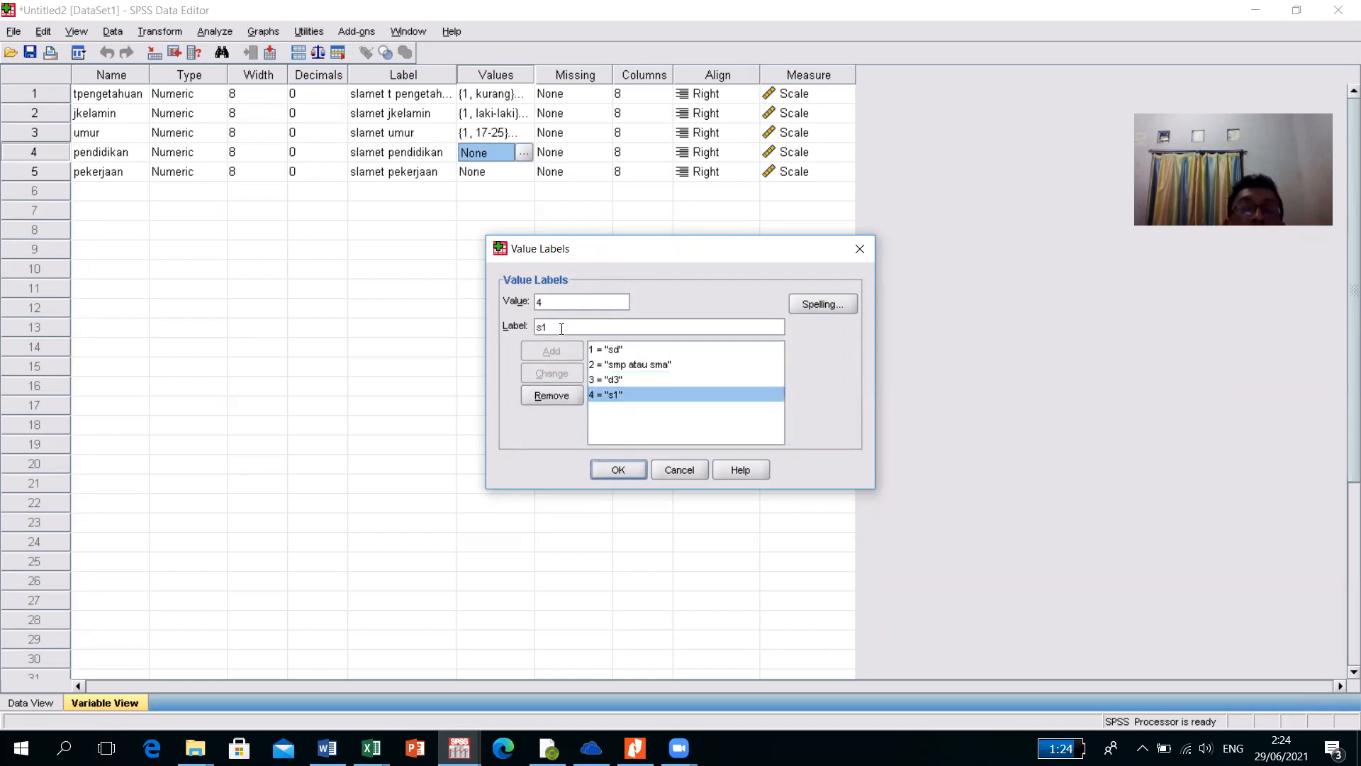
{"action": "type", "text": "atau s2"}
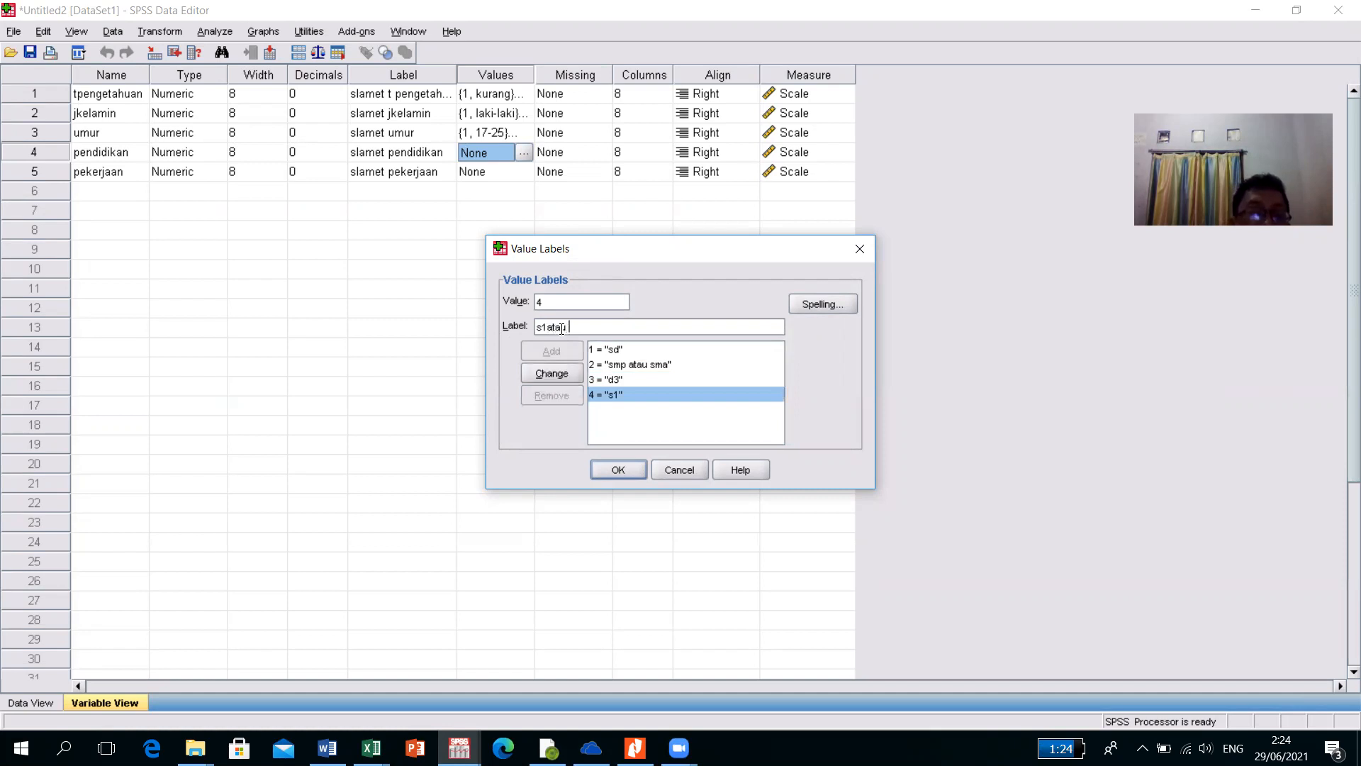
{"action": "left_click", "coordinate": [552, 374]}
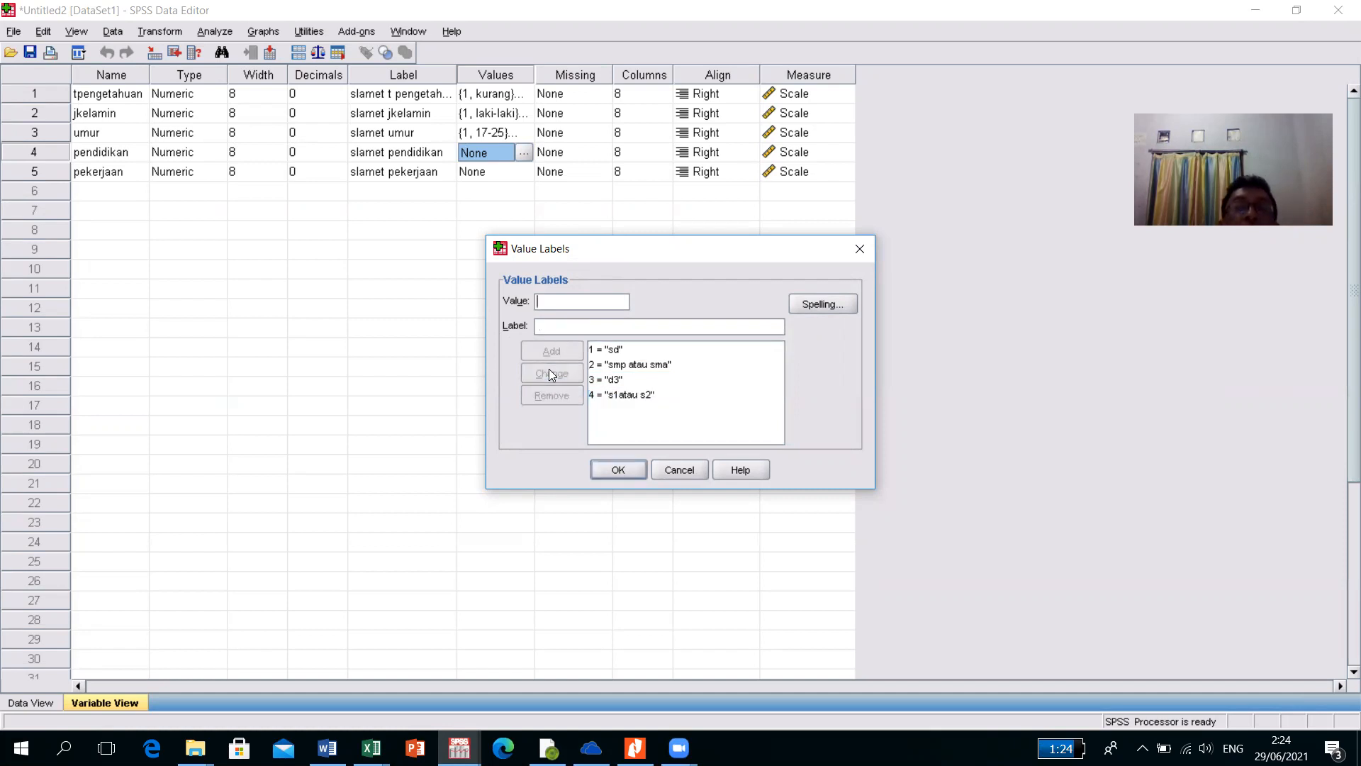
{"action": "left_click", "coordinate": [627, 475]}
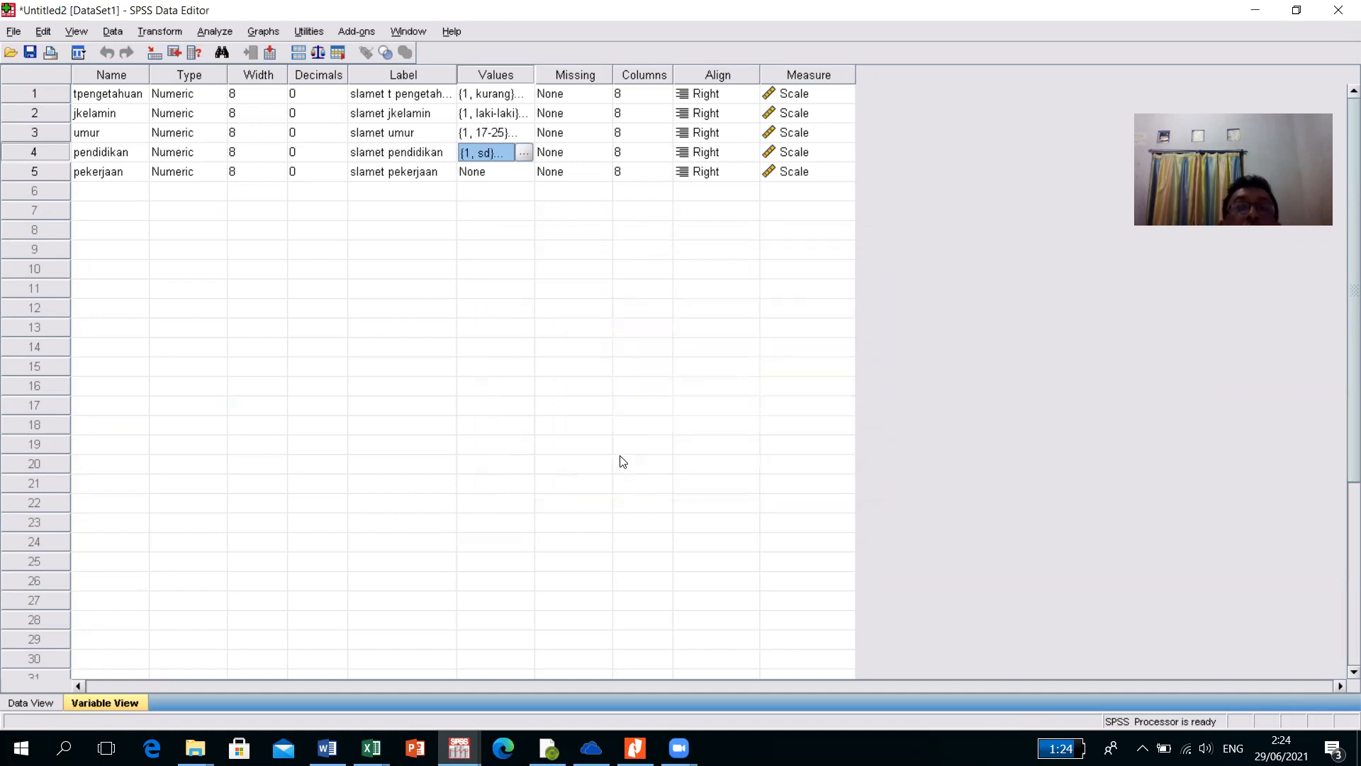
Step: Open the value label settings of the pekerjaan variable and switch to the data SPSS sheet in Excel to check the Pekerjaan codes
{"action": "left_click", "coordinate": [480, 178]}
{"action": "left_click", "coordinate": [523, 174]}
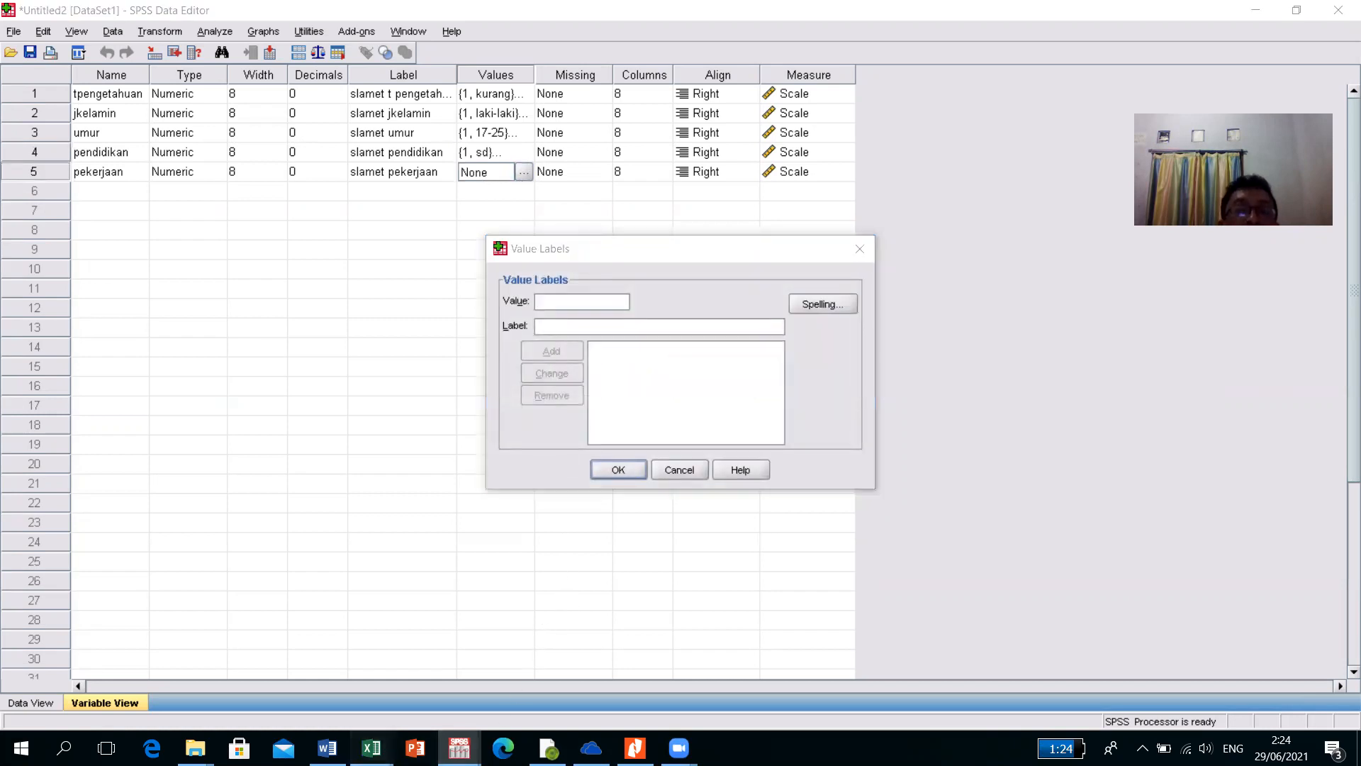
{"action": "mouse_move", "coordinate": [372, 748]}
{"action": "left_click", "coordinate": [577, 691]}
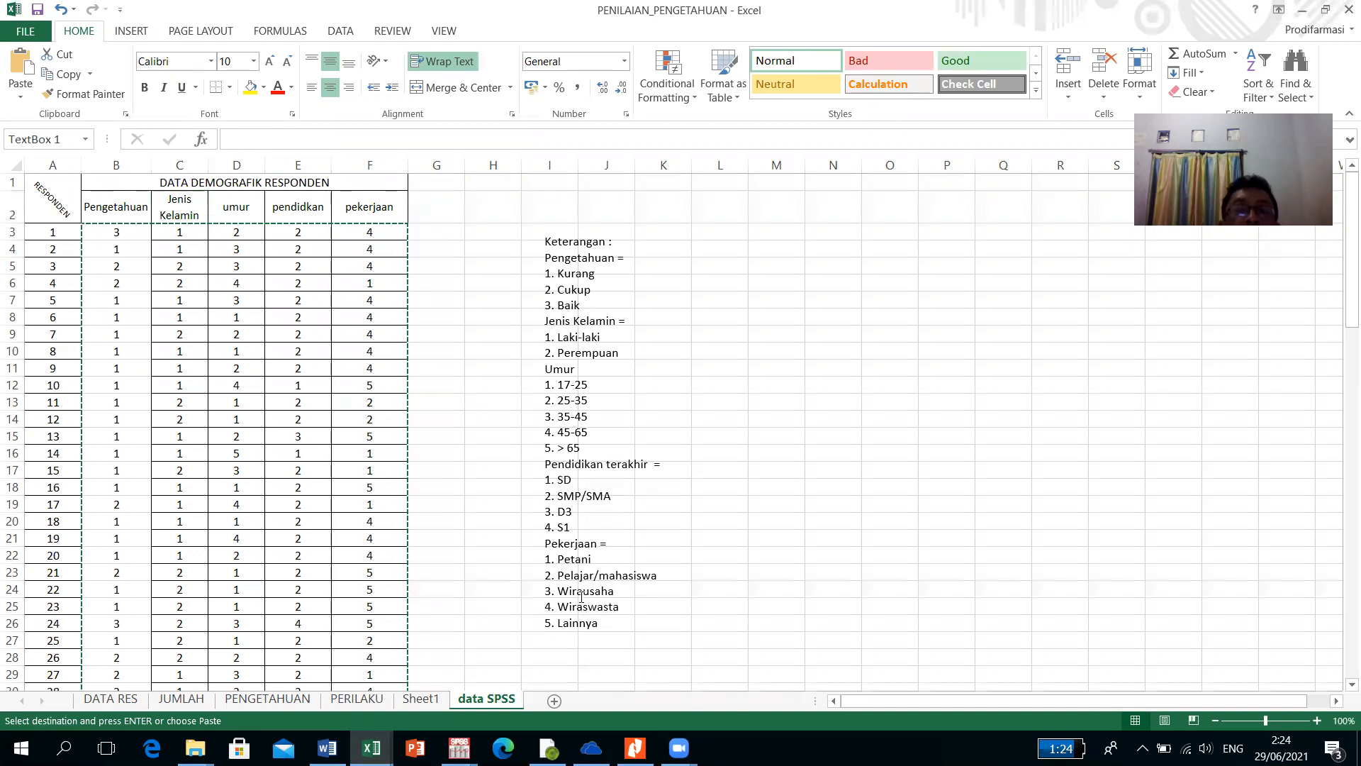
Step: Replace "Wirausaha" with "PNS" as item 3 under Pekerjaan in the Keterangan text box
{"action": "left_click", "coordinate": [582, 591]}
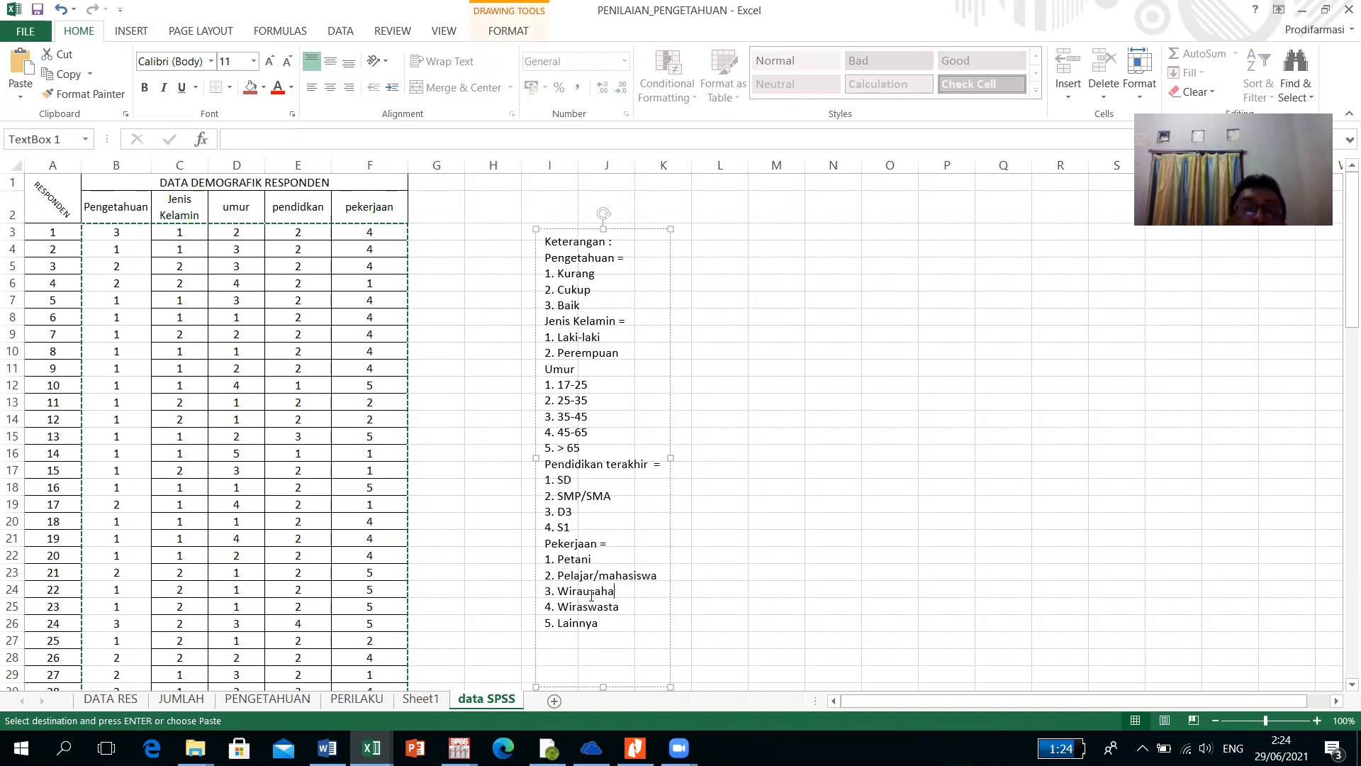
{"action": "key", "text": "BackSpace"}
{"action": "key", "text": "BackSpace"}
{"action": "key", "text": "BackSpace"}
{"action": "key", "text": "BackSpace"}
{"action": "key", "text": "BackSpace"}
{"action": "key", "text": "BackSpace"}
{"action": "key", "text": "BackSpace"}
{"action": "key", "text": "BackSpace"}
{"action": "type", "text": "PNS"}
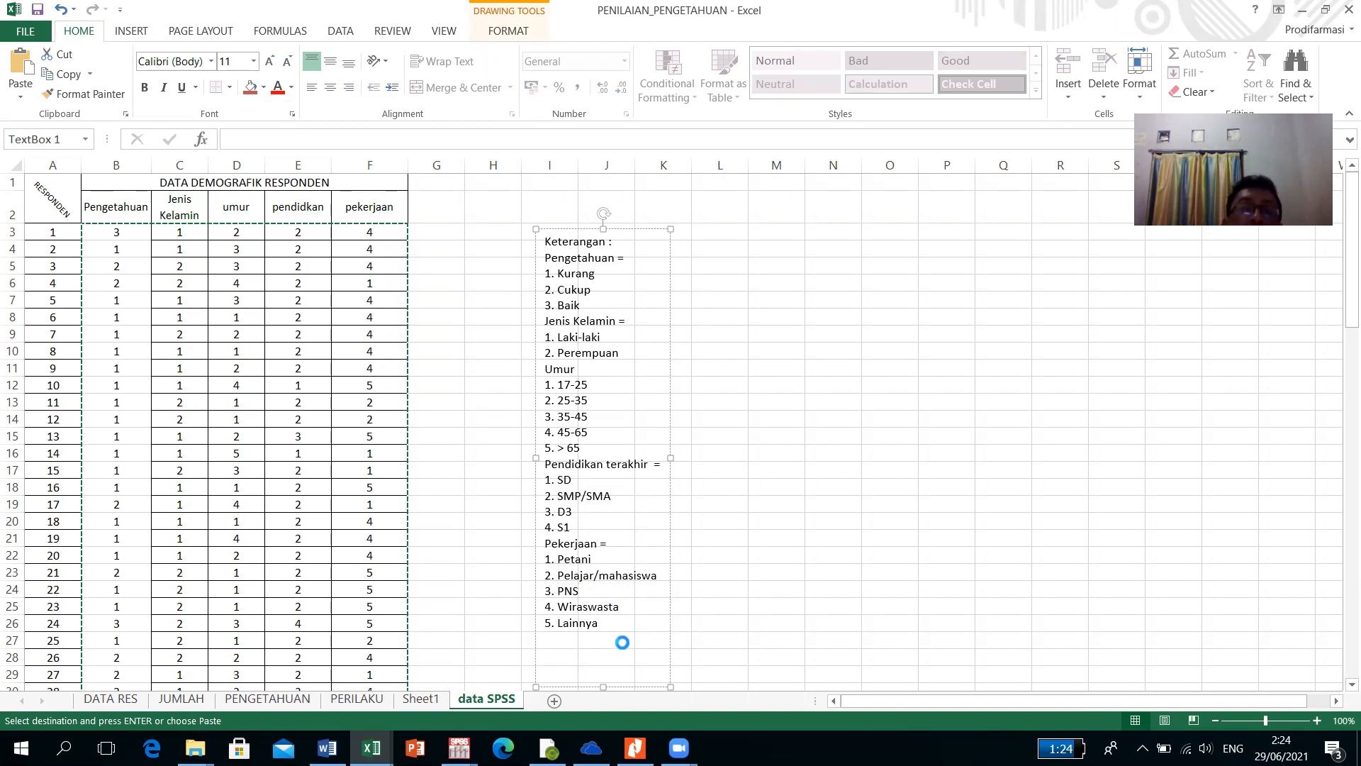
{"action": "key", "text": "Return"}
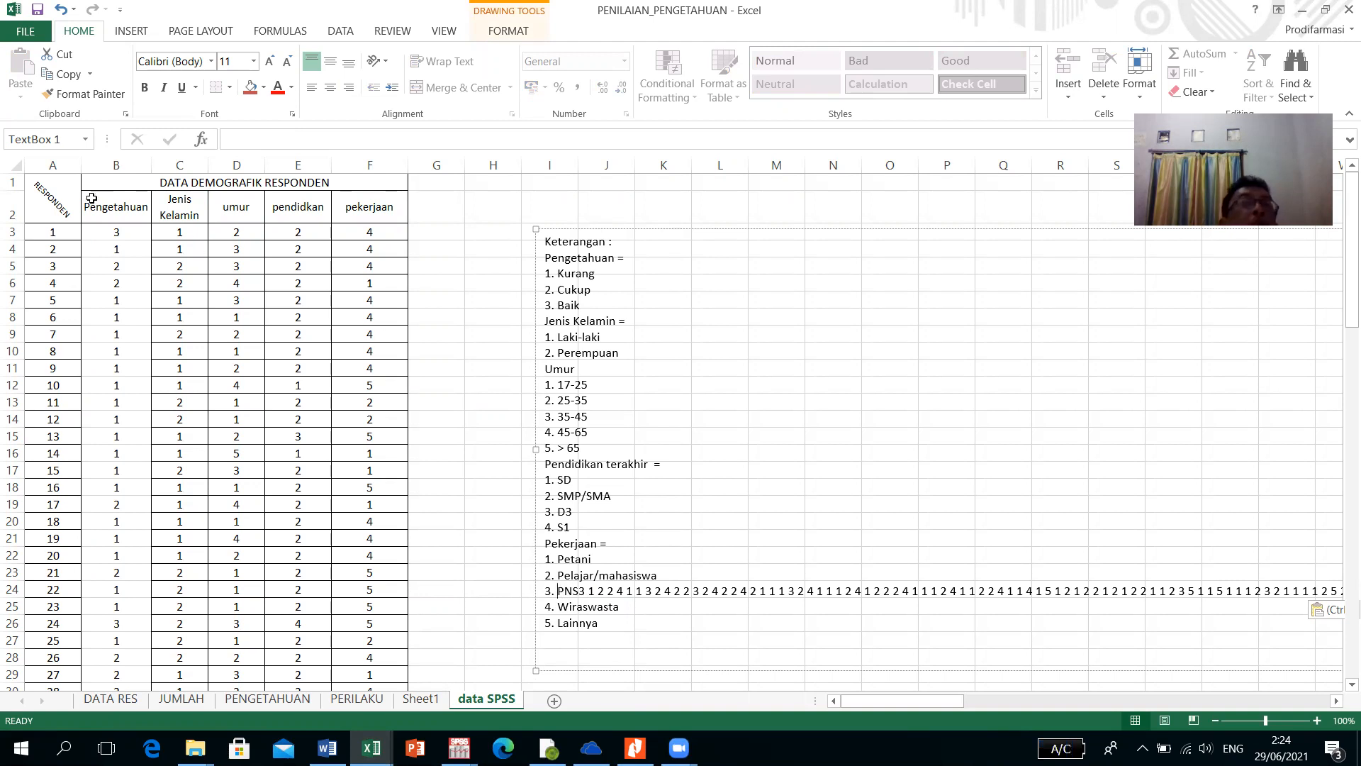
Step: Undo the accidental paste after "PNS" in the Keterangan text box and switch back to the pekerjaan value labels in SPSS
{"action": "left_click", "coordinate": [67, 11]}
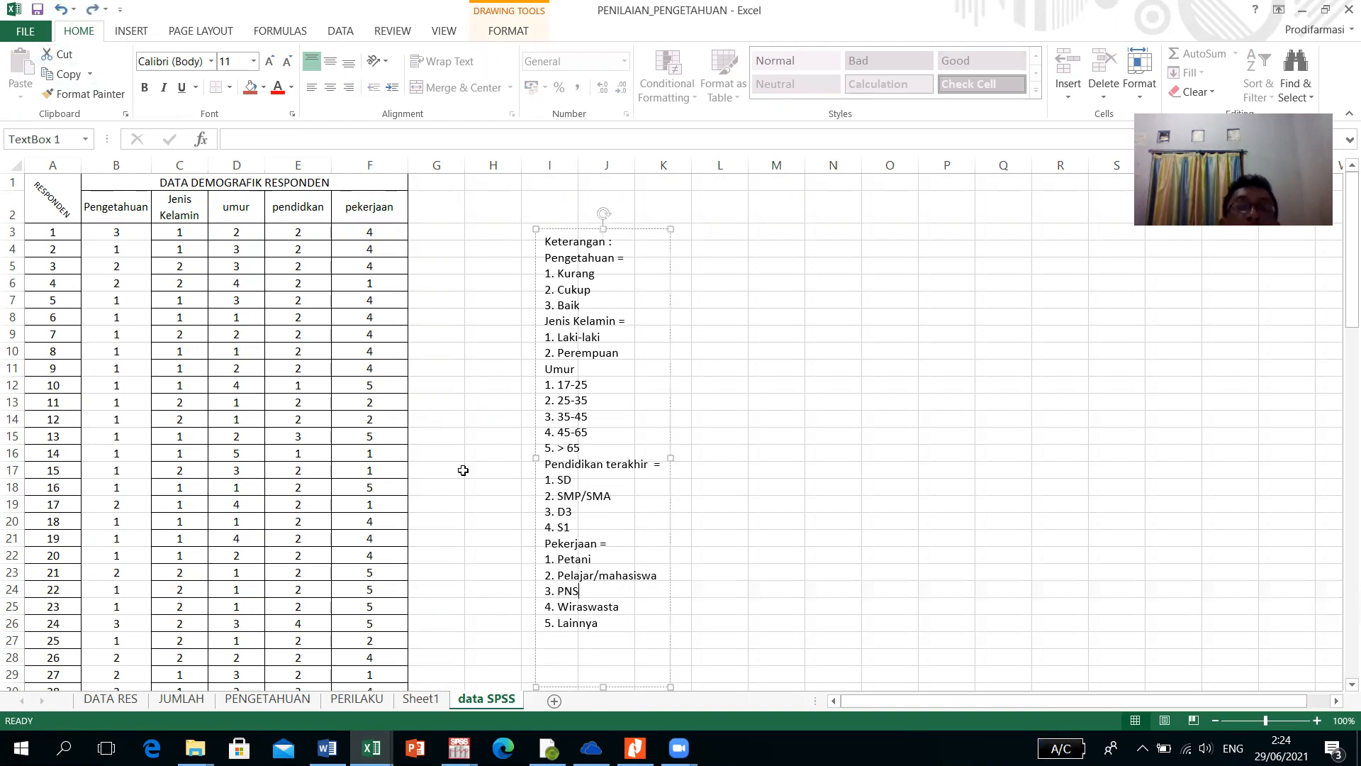
{"action": "left_click", "coordinate": [617, 650]}
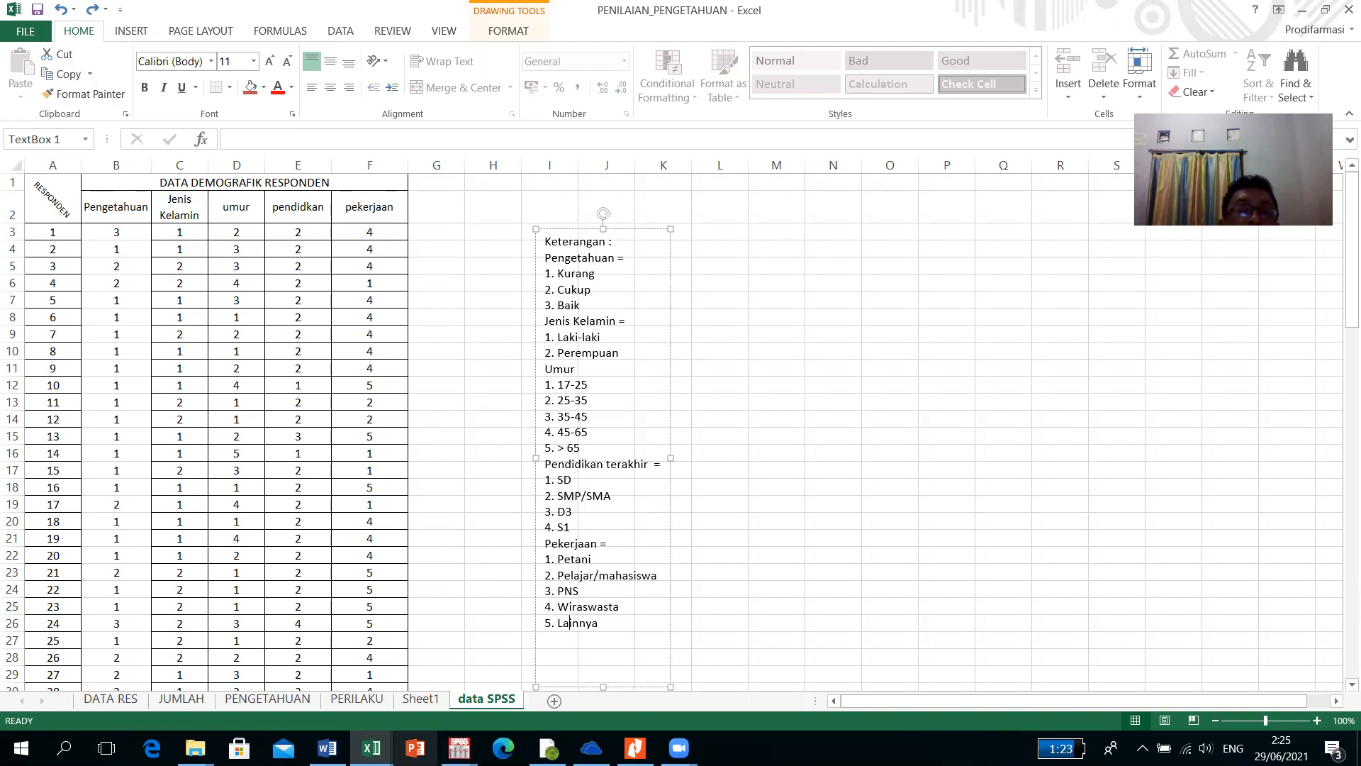
{"action": "mouse_move", "coordinate": [459, 748]}
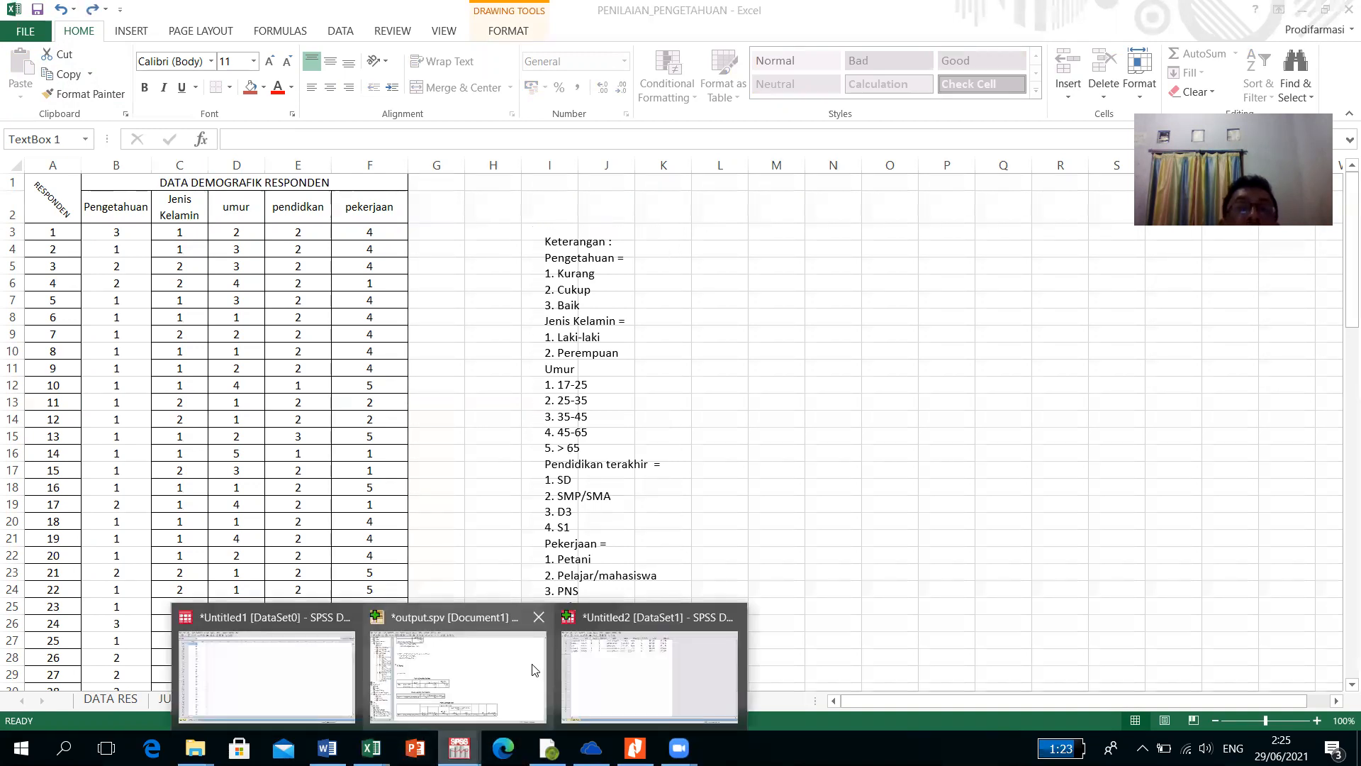
{"action": "left_click", "coordinate": [585, 682]}
Step: Add the value labels 1 = "petani" and 2 = "pelajar" for the pekerjaan variable
{"action": "type", "text": "1"}
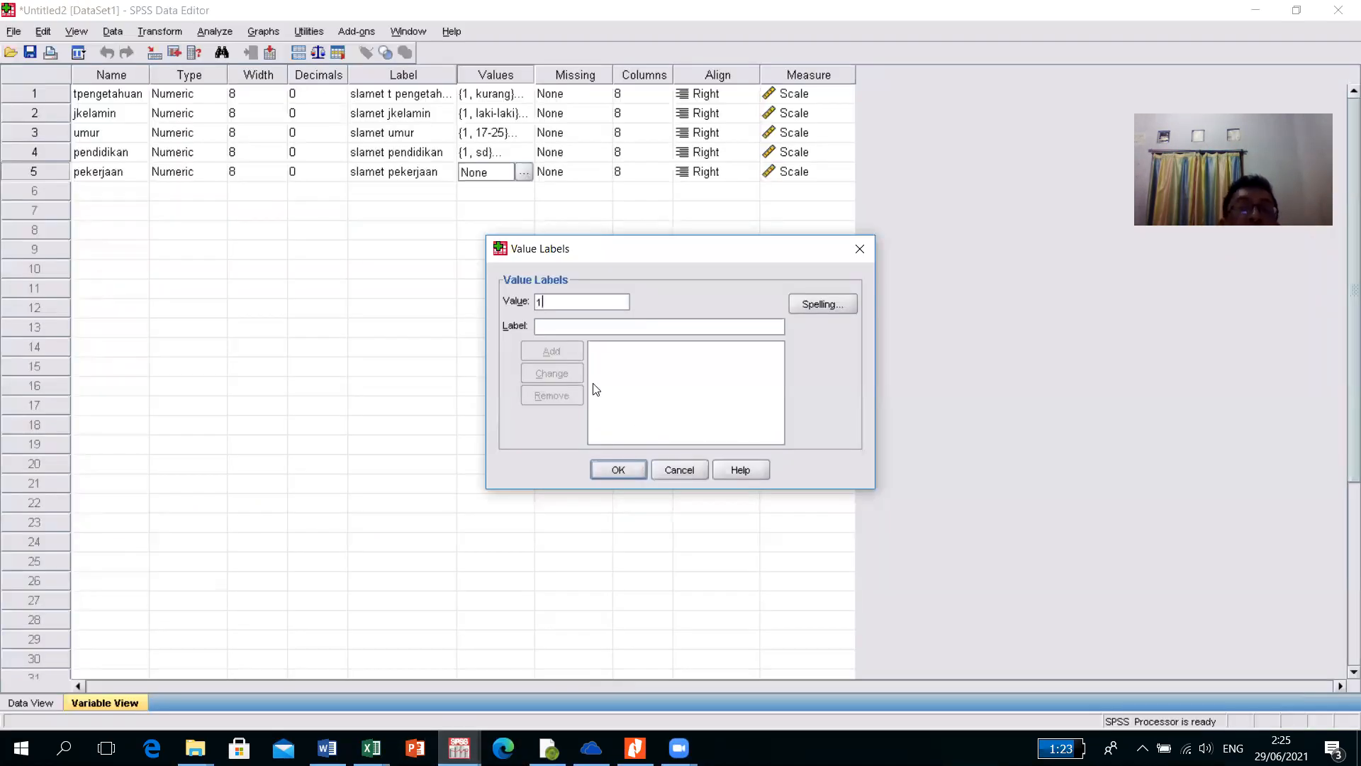
{"action": "left_click", "coordinate": [578, 327]}
{"action": "type", "text": "petani"}
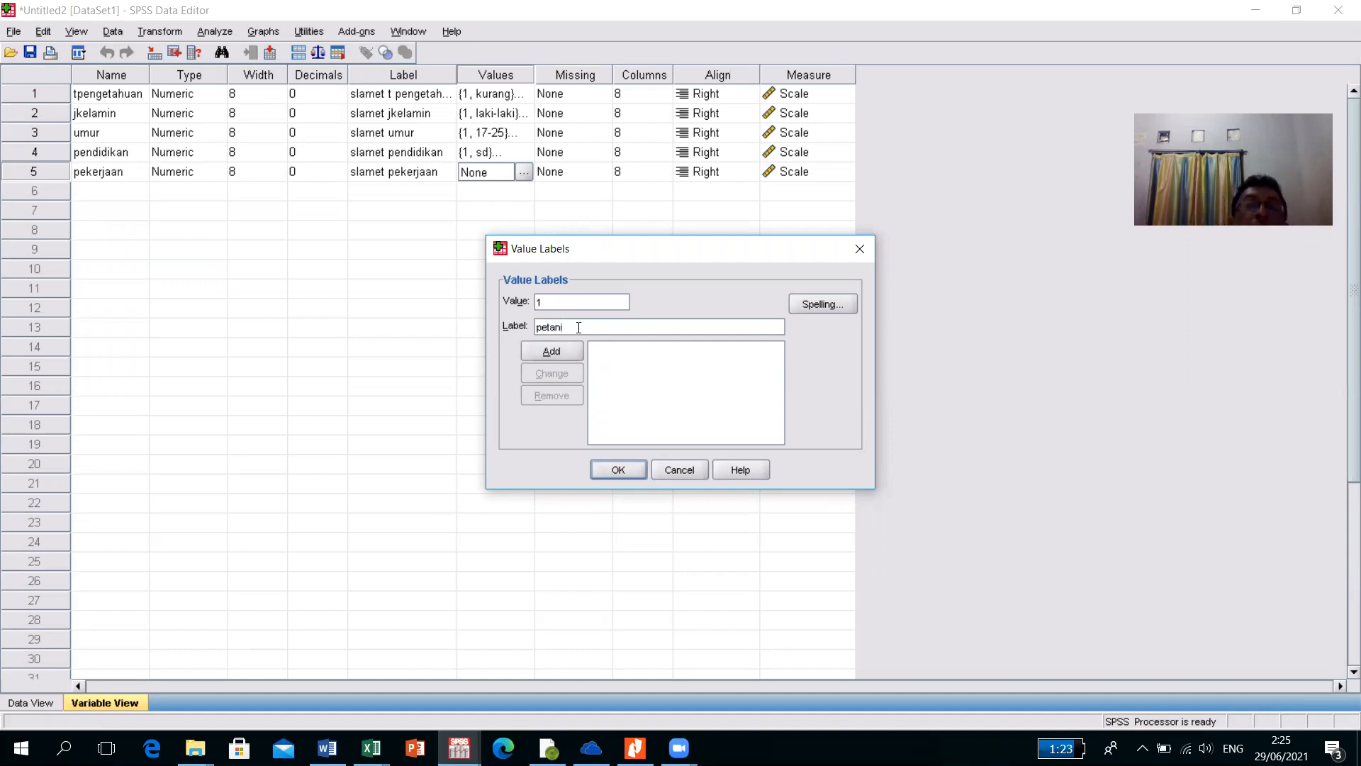
{"action": "left_click", "coordinate": [559, 351]}
{"action": "type", "text": "2"}
{"action": "left_click", "coordinate": [580, 327]}
{"action": "type", "text": "pelajar"}
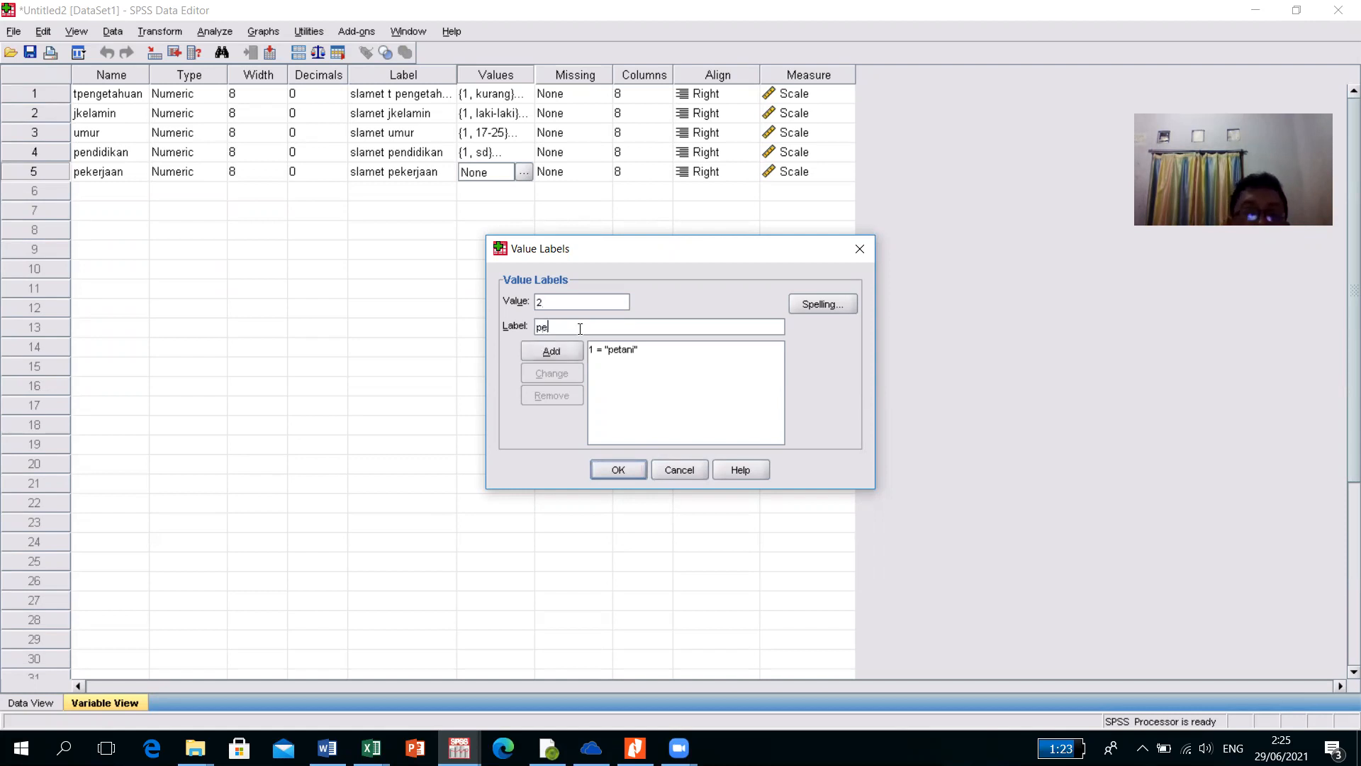
{"action": "left_click", "coordinate": [564, 351]}
Step: Add the value labels 3 = "pns" and 4 = "wiraswasta" for the pekerjaan variable
{"action": "type", "text": "3"}
{"action": "left_click", "coordinate": [565, 326]}
{"action": "type", "text": "pns"}
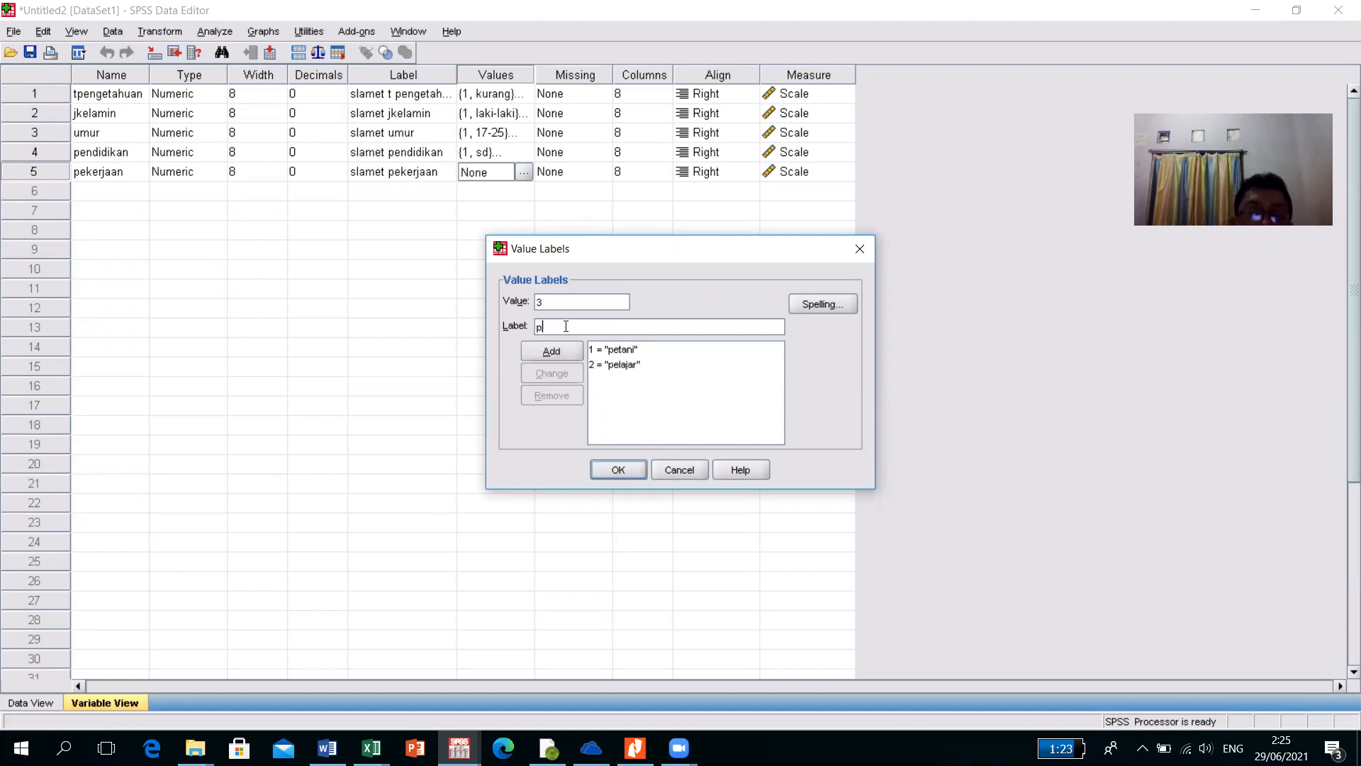
{"action": "left_click", "coordinate": [557, 351]}
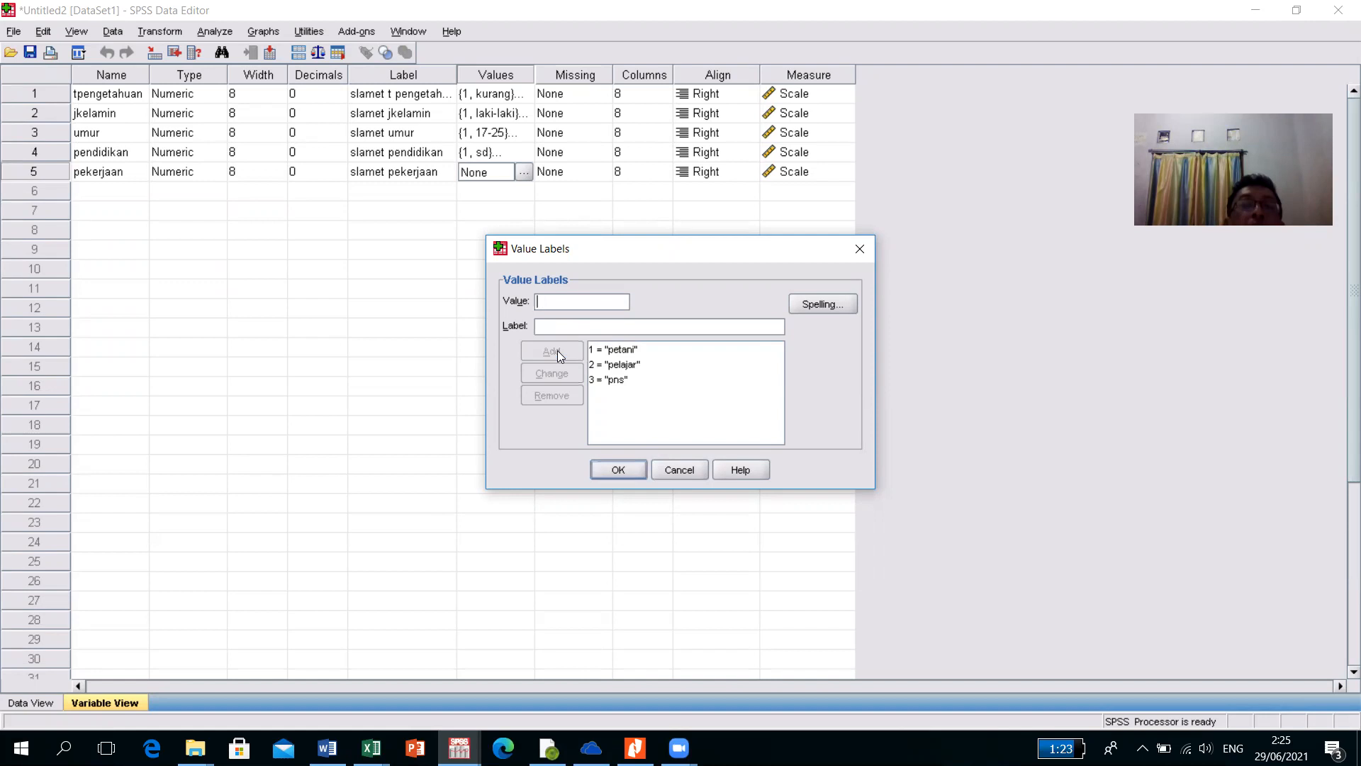
{"action": "type", "text": "4"}
{"action": "key", "text": "Tab"}
{"action": "type", "text": "w"}
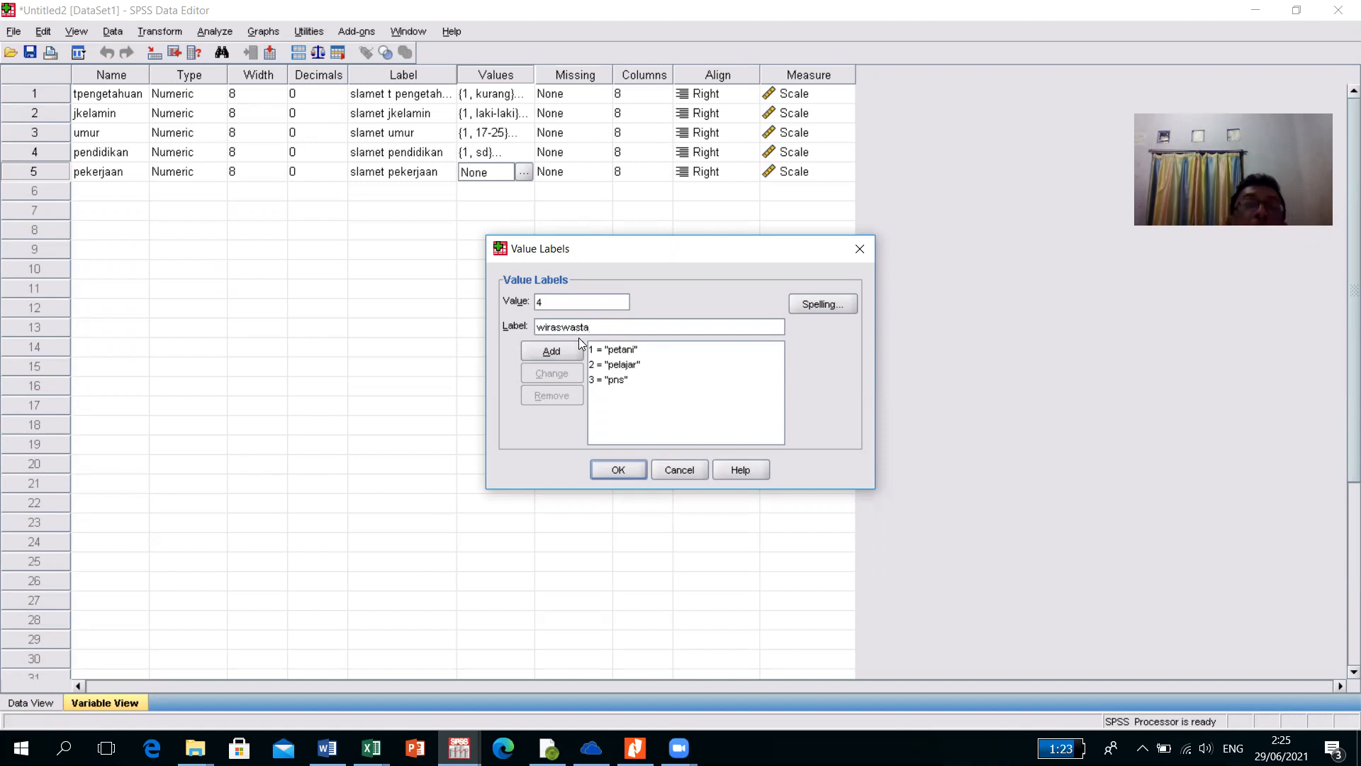
{"action": "left_click", "coordinate": [568, 354]}
Step: Add the value label 5 = "lain-lain" for pekerjaan and apply the value label set
{"action": "type", "text": "5"}
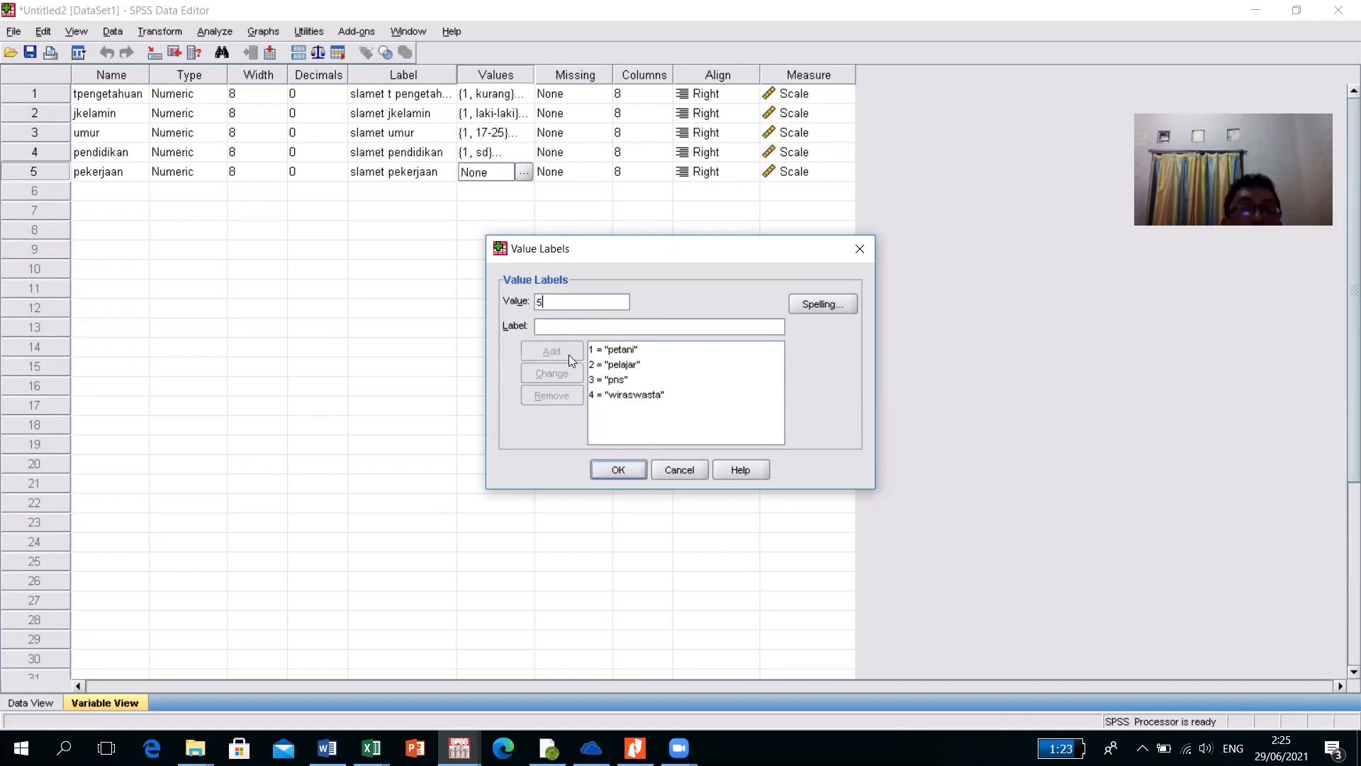
{"action": "type", "text": "lain-lain"}
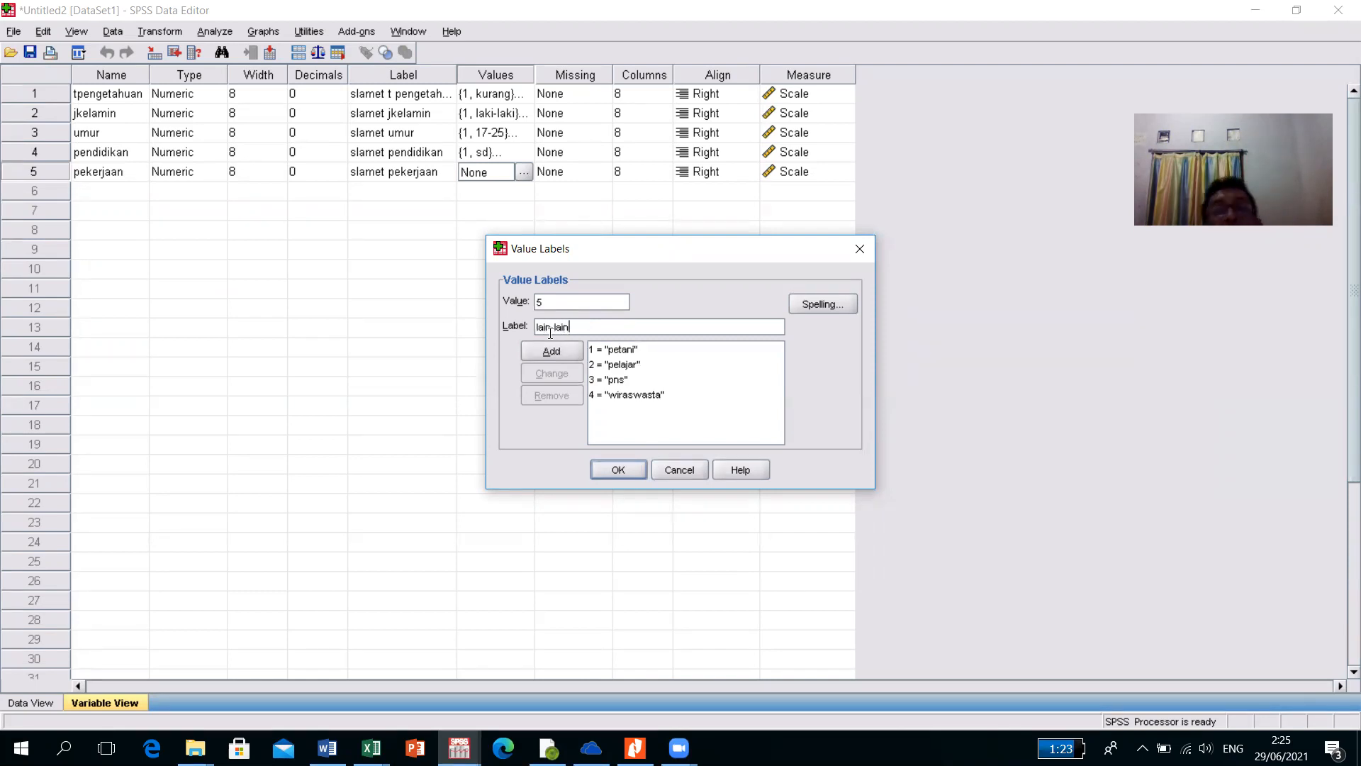
{"action": "left_click", "coordinate": [554, 350]}
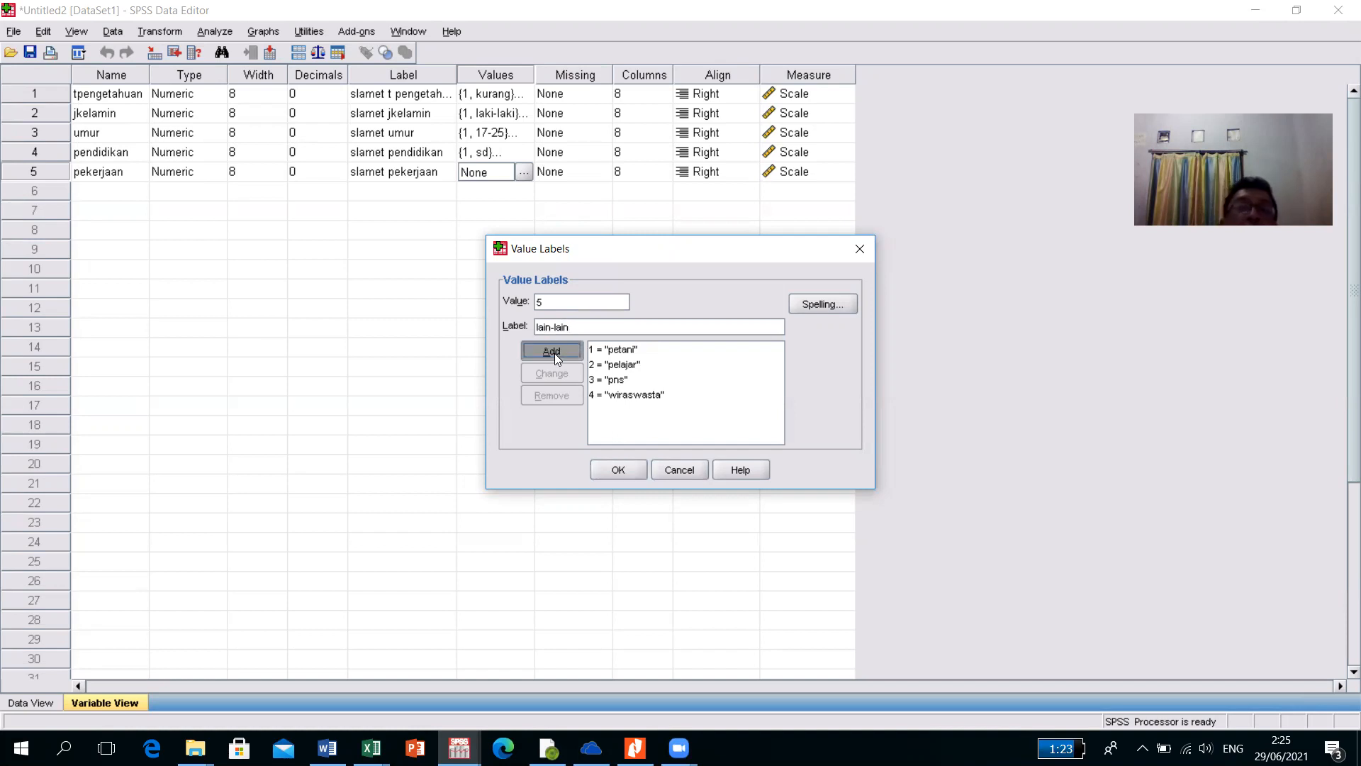
{"action": "left_click", "coordinate": [629, 472]}
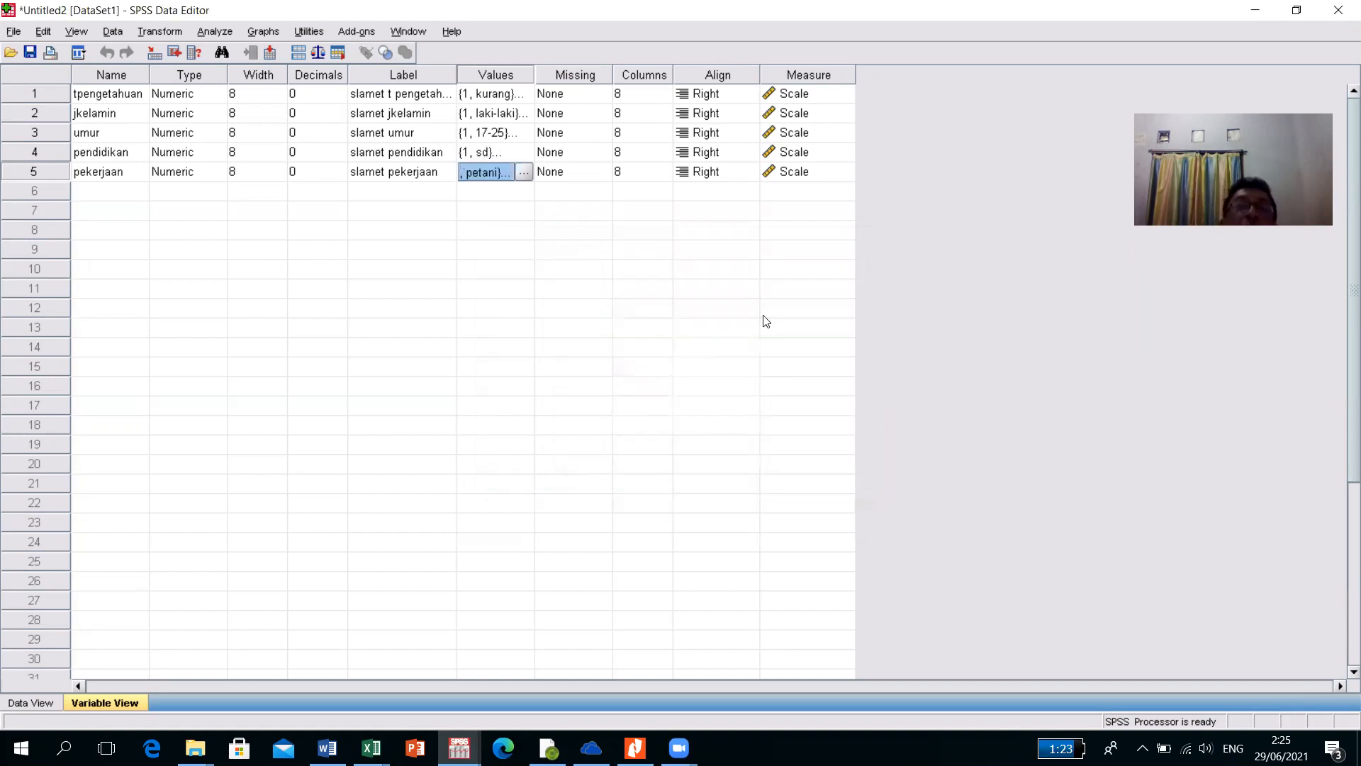
{"action": "left_click", "coordinate": [785, 272]}
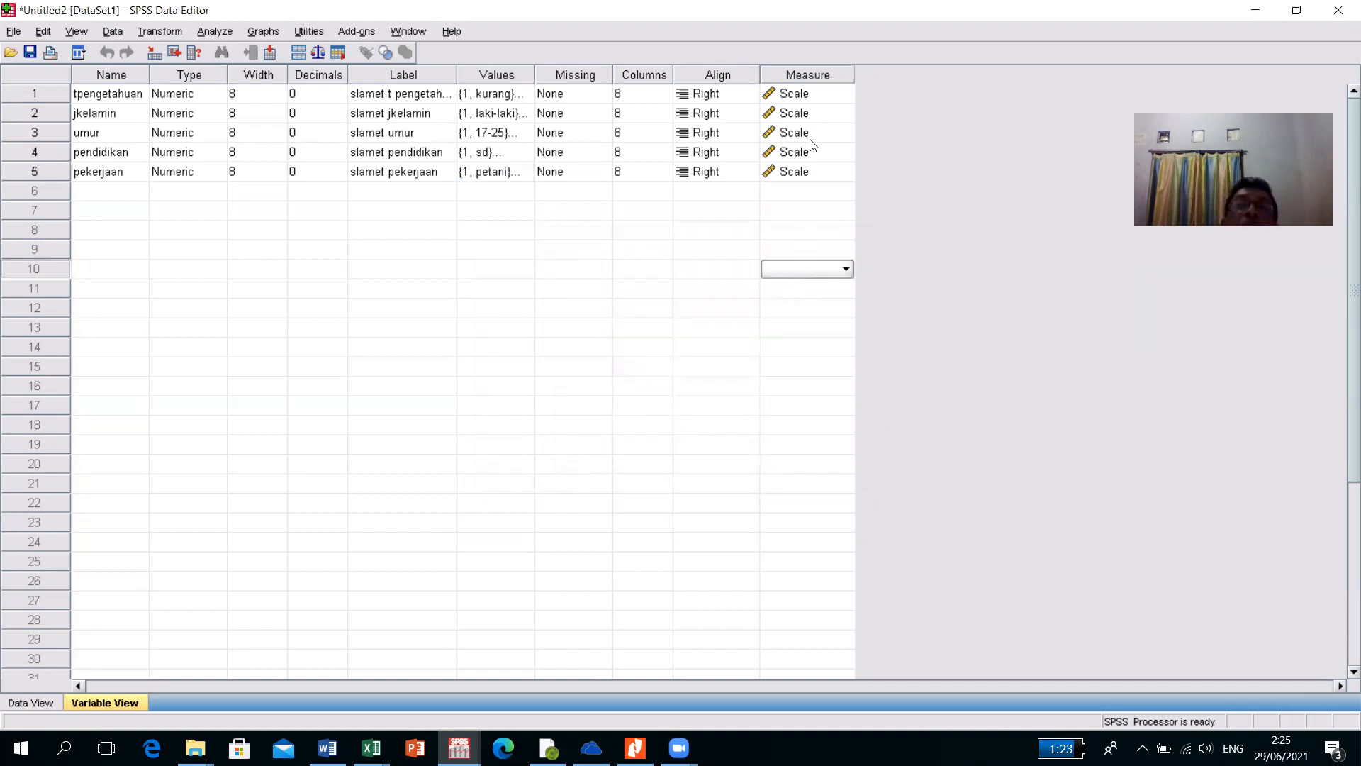
Step: Set the measurement level of tpengetahuan to Ordinal and of jkelamin to Nominal
{"action": "left_click", "coordinate": [806, 98]}
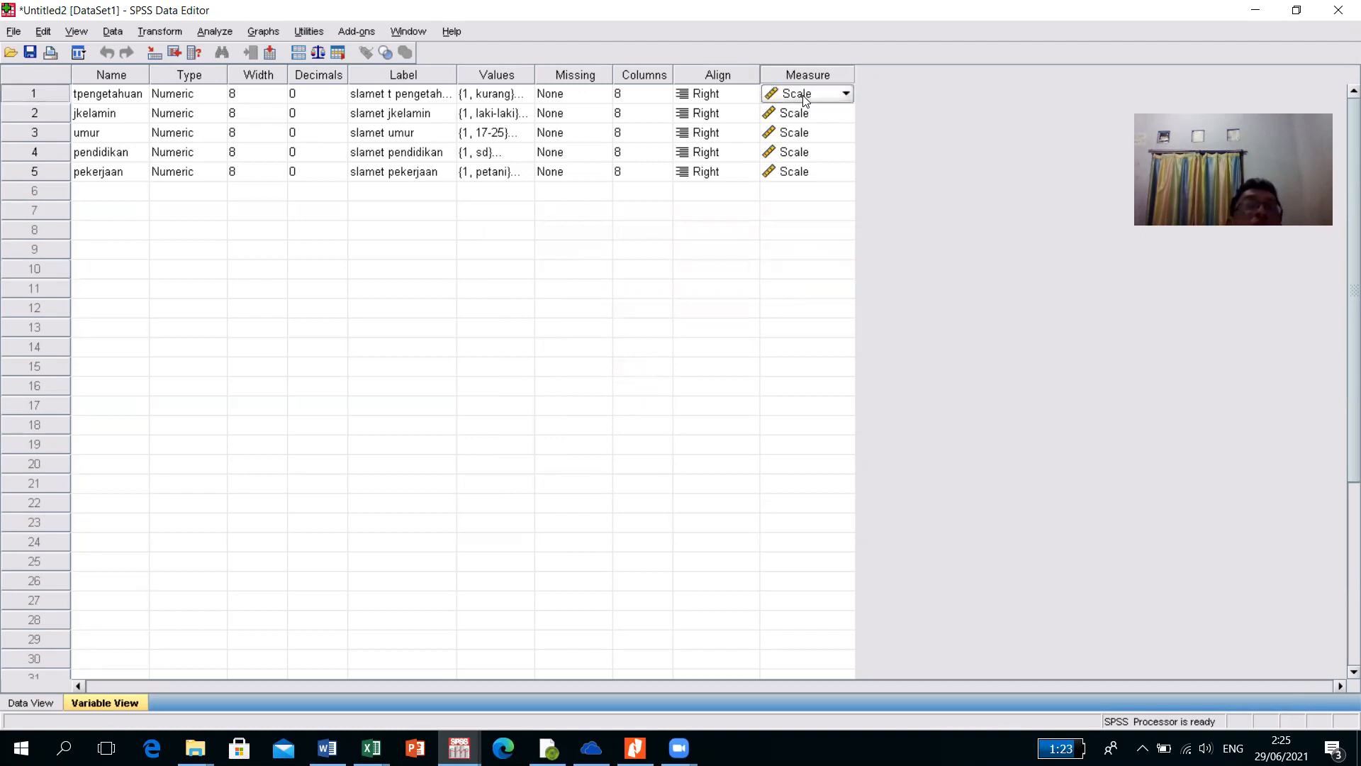
{"action": "left_click", "coordinate": [846, 94]}
{"action": "left_click", "coordinate": [834, 129]}
{"action": "left_click", "coordinate": [816, 115]}
{"action": "left_click", "coordinate": [845, 115]}
{"action": "left_click", "coordinate": [804, 168]}
Step: Set the measurement level of both umur and pendidikan to Ordinal
{"action": "left_click", "coordinate": [817, 137]}
{"action": "left_click", "coordinate": [843, 132]}
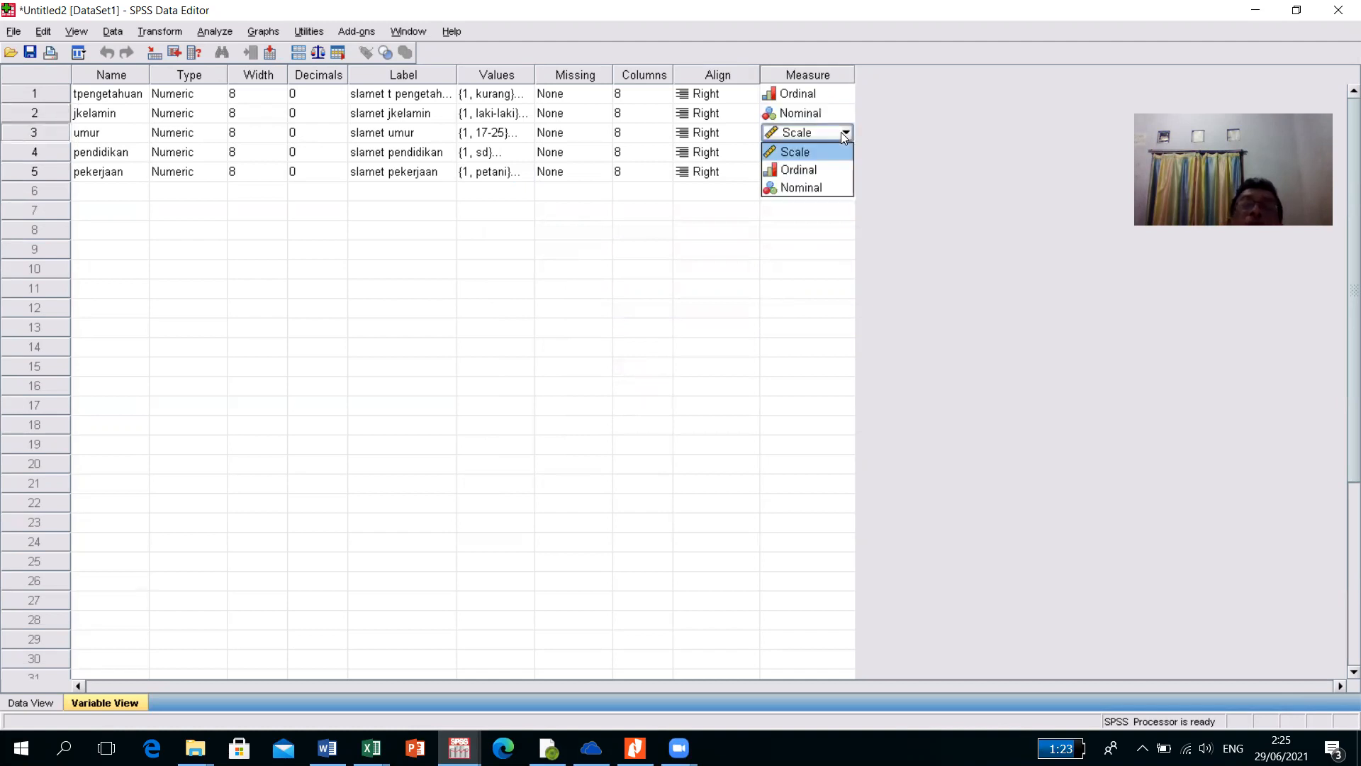
{"action": "left_click", "coordinate": [823, 170]}
{"action": "left_click", "coordinate": [812, 146]}
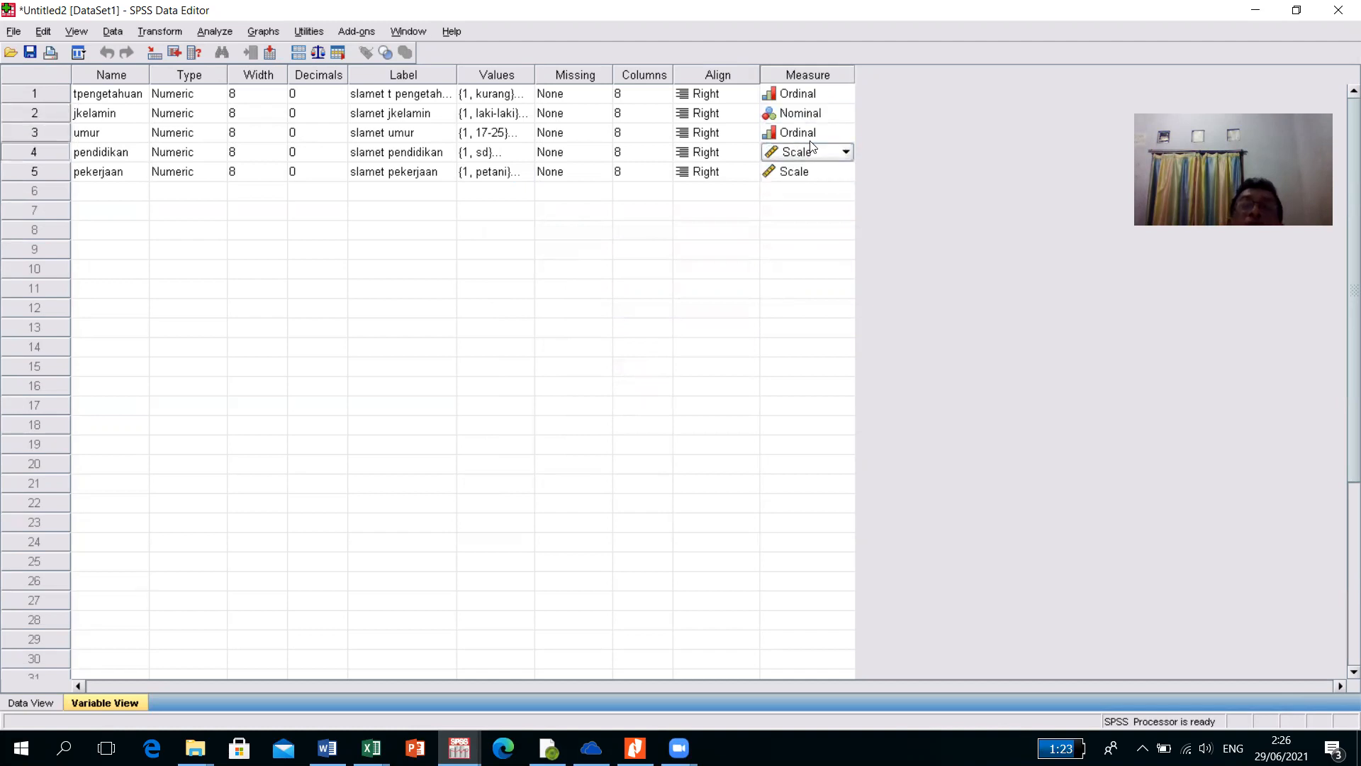
{"action": "left_click", "coordinate": [809, 142]}
{"action": "key", "text": "Down"}
{"action": "key", "text": "Return"}
{"action": "key", "text": "Down"}
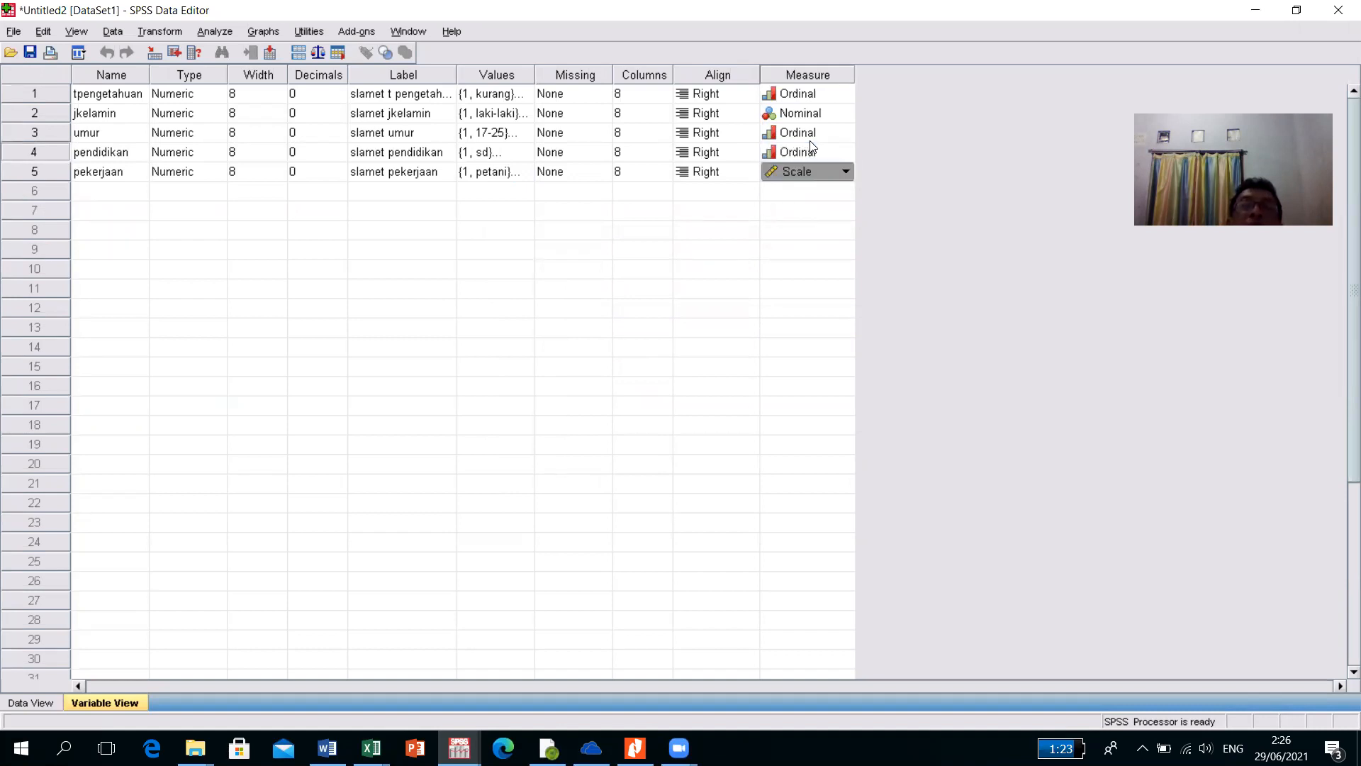
{"action": "key", "text": "alt+Down"}
{"action": "key", "text": "Down"}
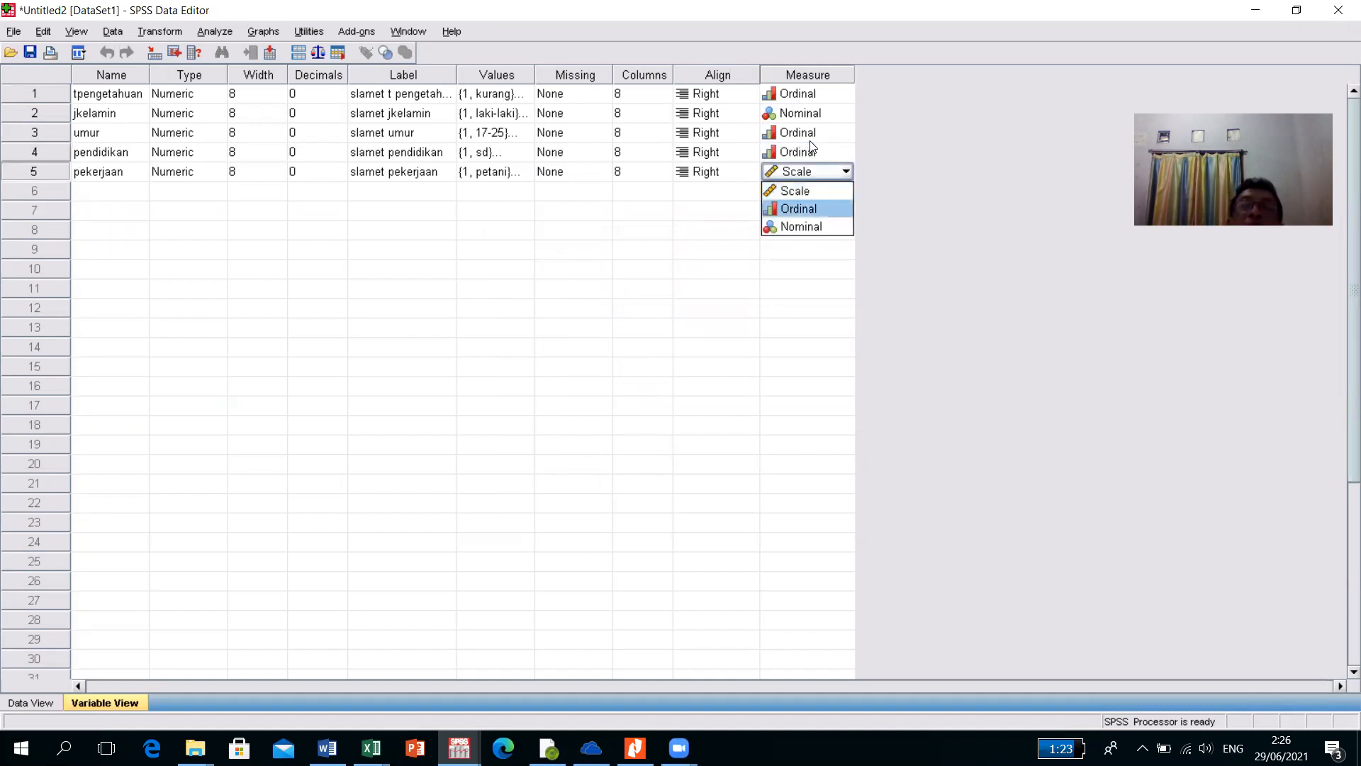
{"action": "left_click", "coordinate": [821, 133]}
{"action": "key", "text": "Down"}
{"action": "key", "text": "Down"}
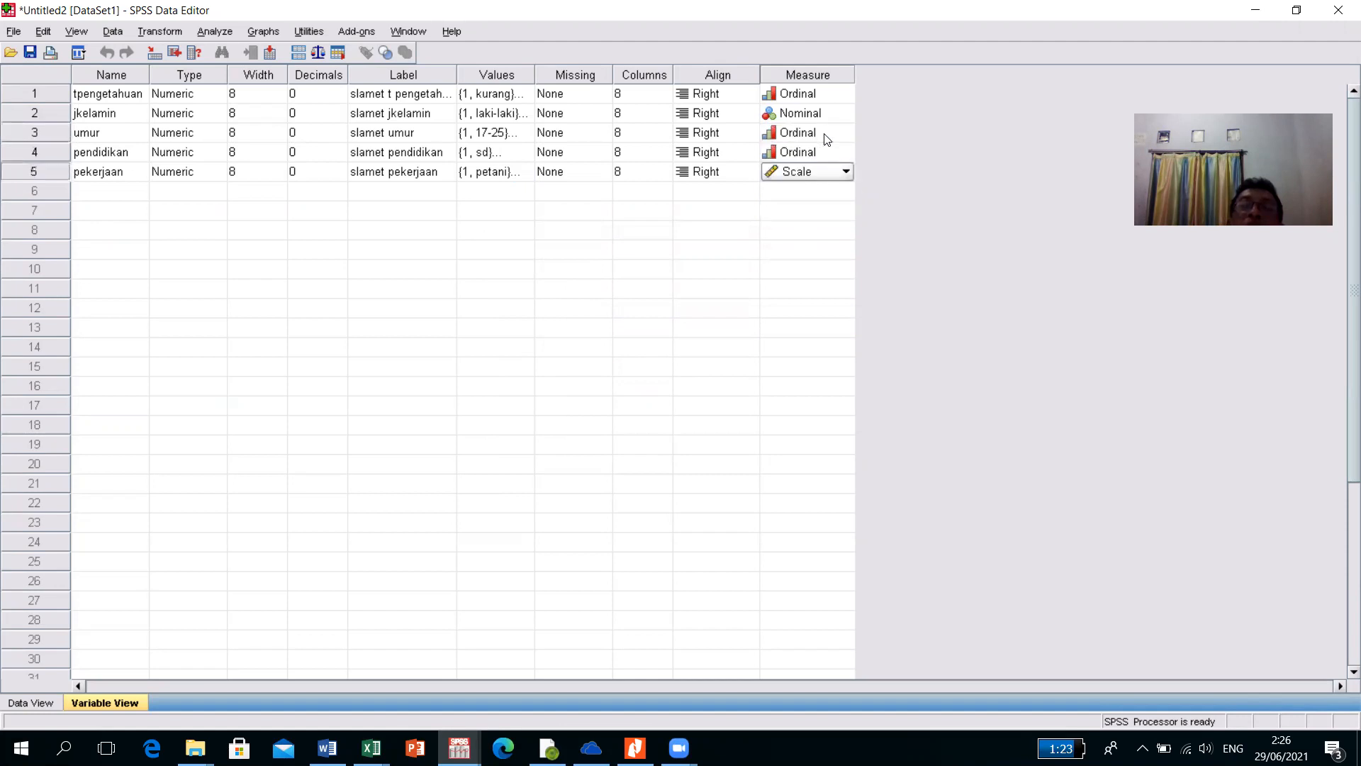
{"action": "key", "text": "alt+Down"}
{"action": "key", "text": "Down"}
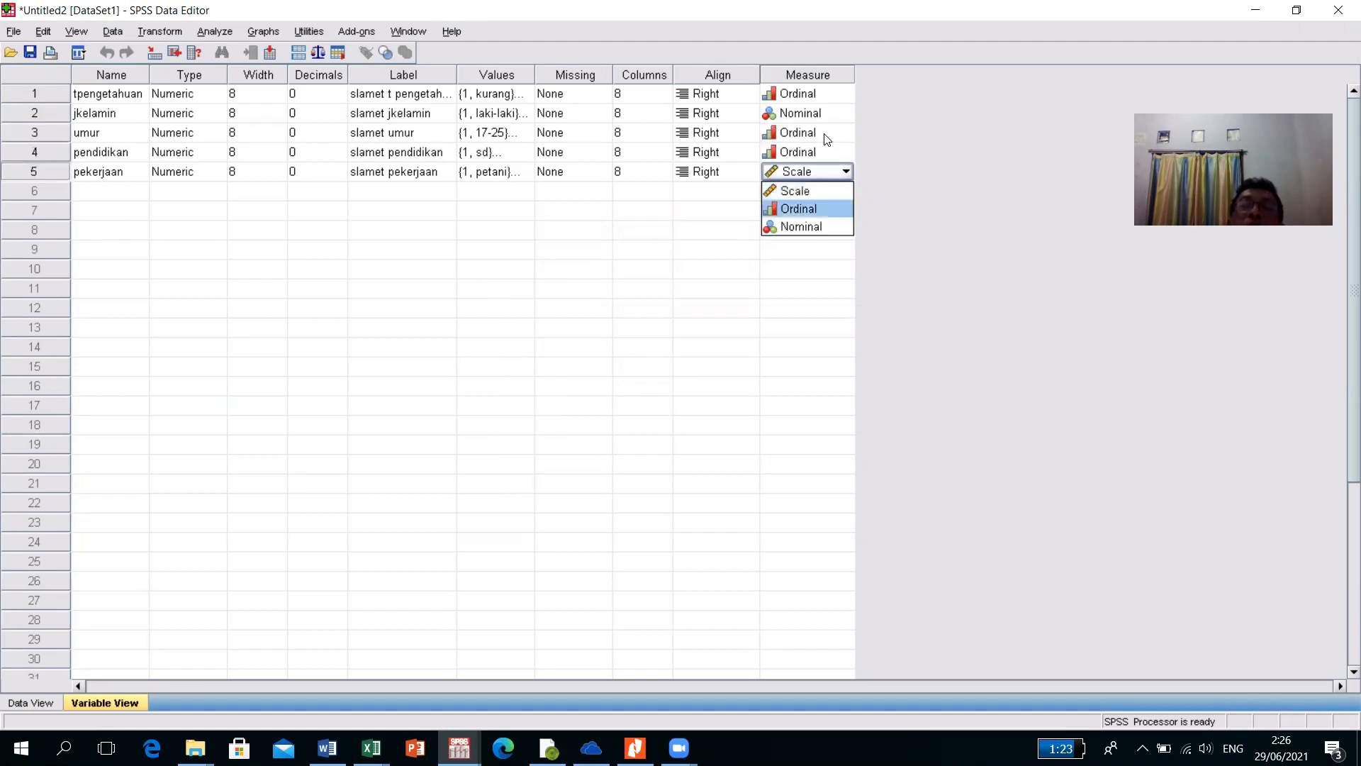
{"action": "key", "text": "Down"}
{"action": "left_click", "coordinate": [830, 289]}
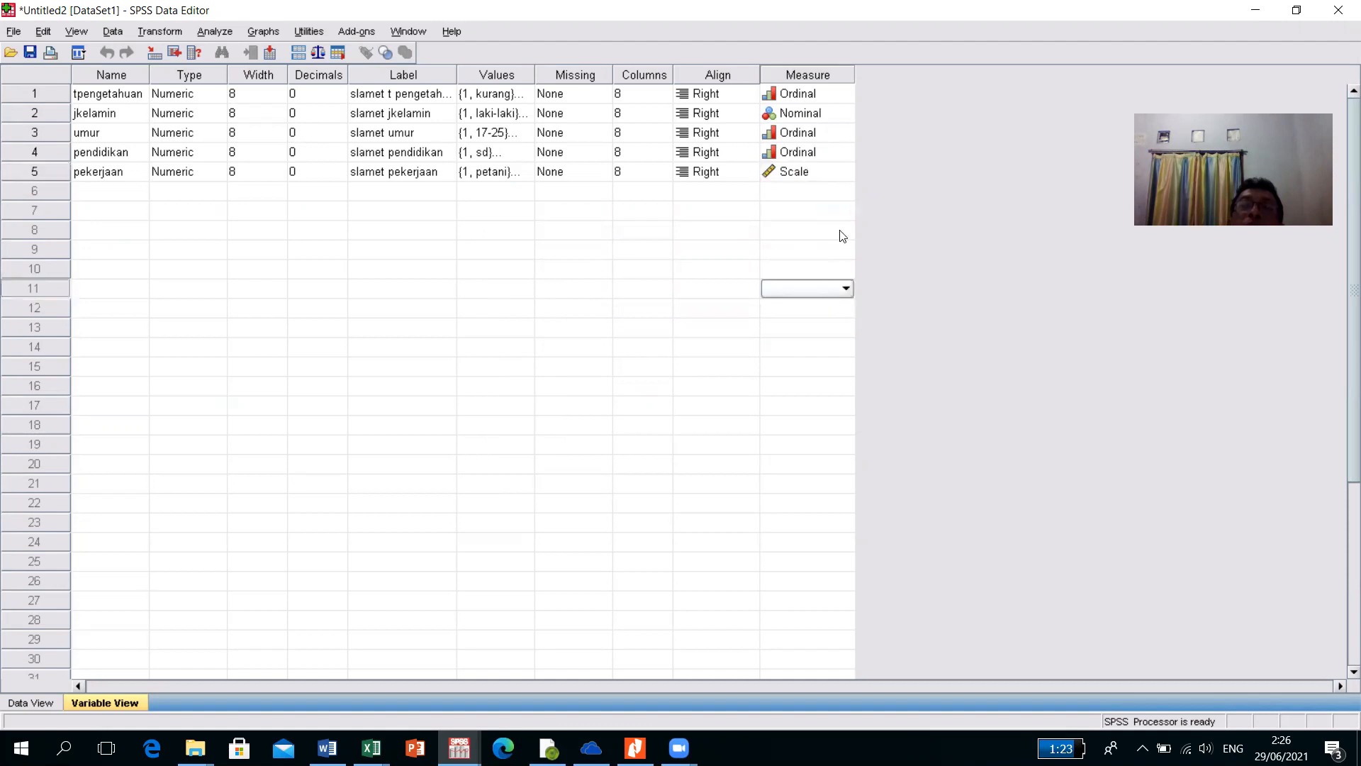
{"action": "key", "text": "alt+Tab"}
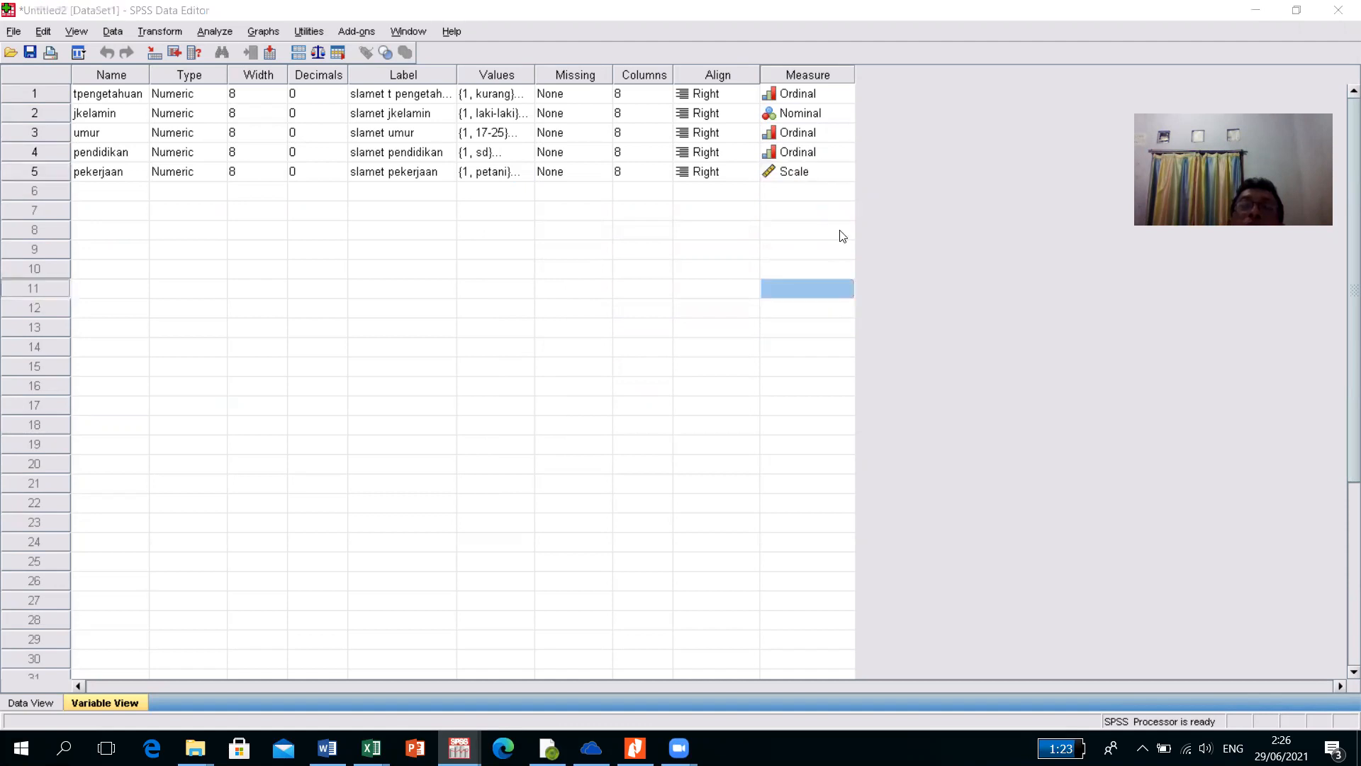
Step: Set the measurement level of pekerjaan to Ordinal
{"action": "left_click", "coordinate": [829, 173]}
{"action": "left_click", "coordinate": [847, 172]}
{"action": "left_click", "coordinate": [833, 208]}
{"action": "left_click", "coordinate": [814, 328]}
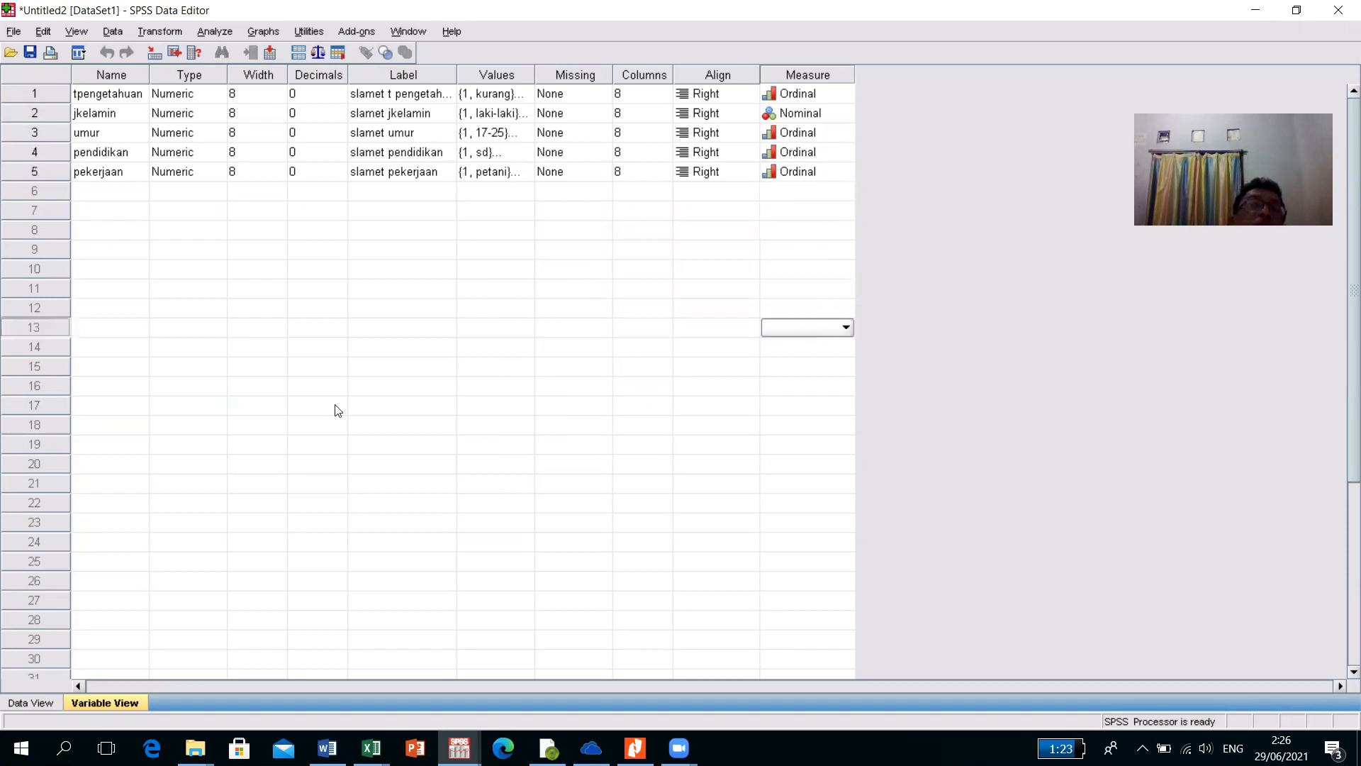
{"action": "left_click", "coordinate": [33, 704]}
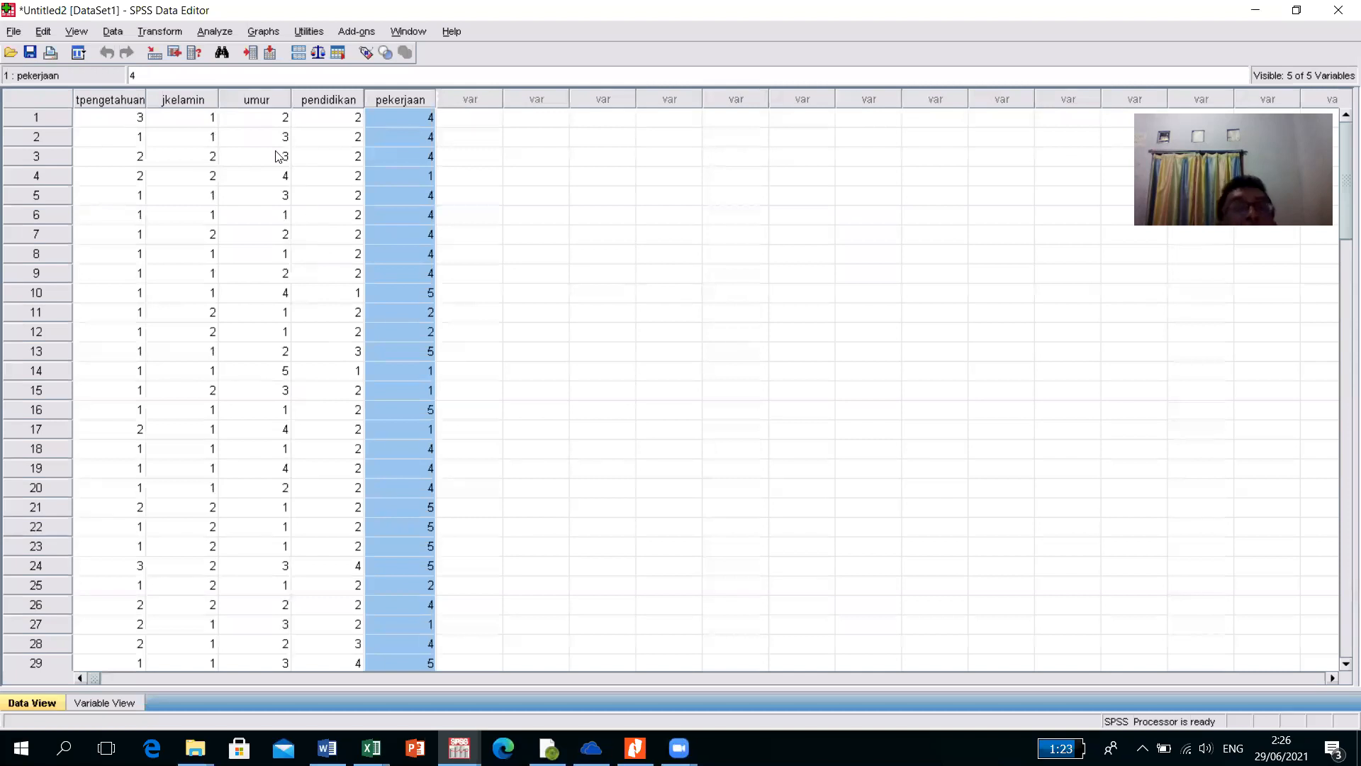
{"action": "left_click", "coordinate": [217, 31]}
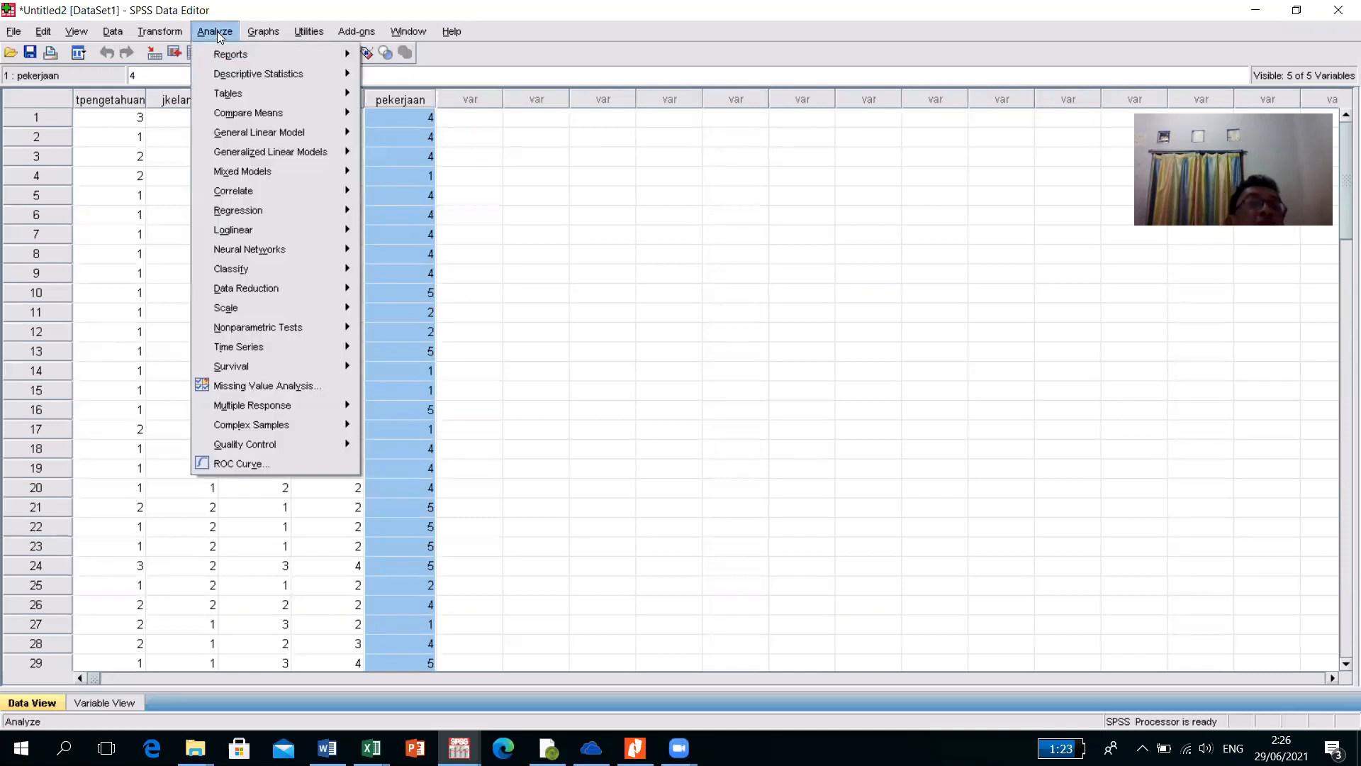
{"action": "mouse_move", "coordinate": [341, 112]}
{"action": "left_click", "coordinate": [432, 173]}
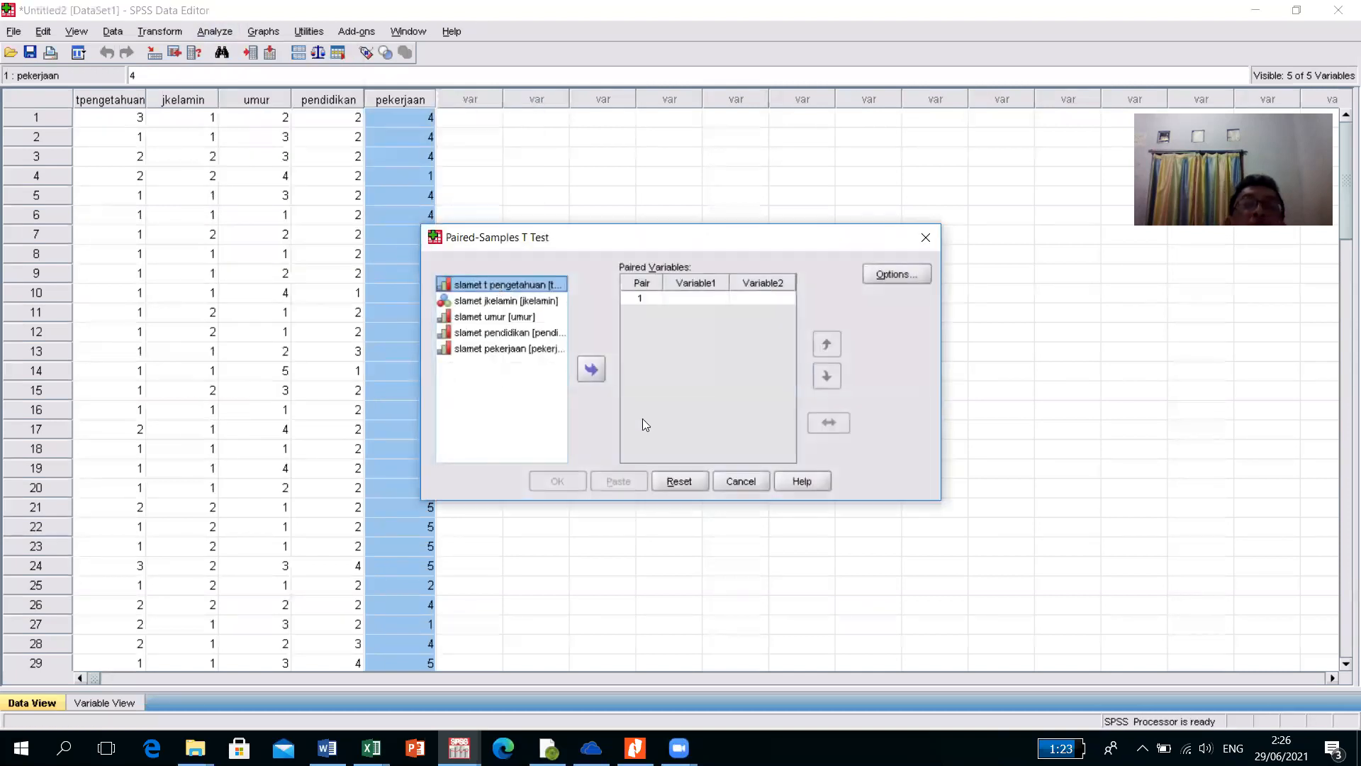
{"action": "left_click", "coordinate": [737, 482]}
{"action": "left_click", "coordinate": [388, 274]}
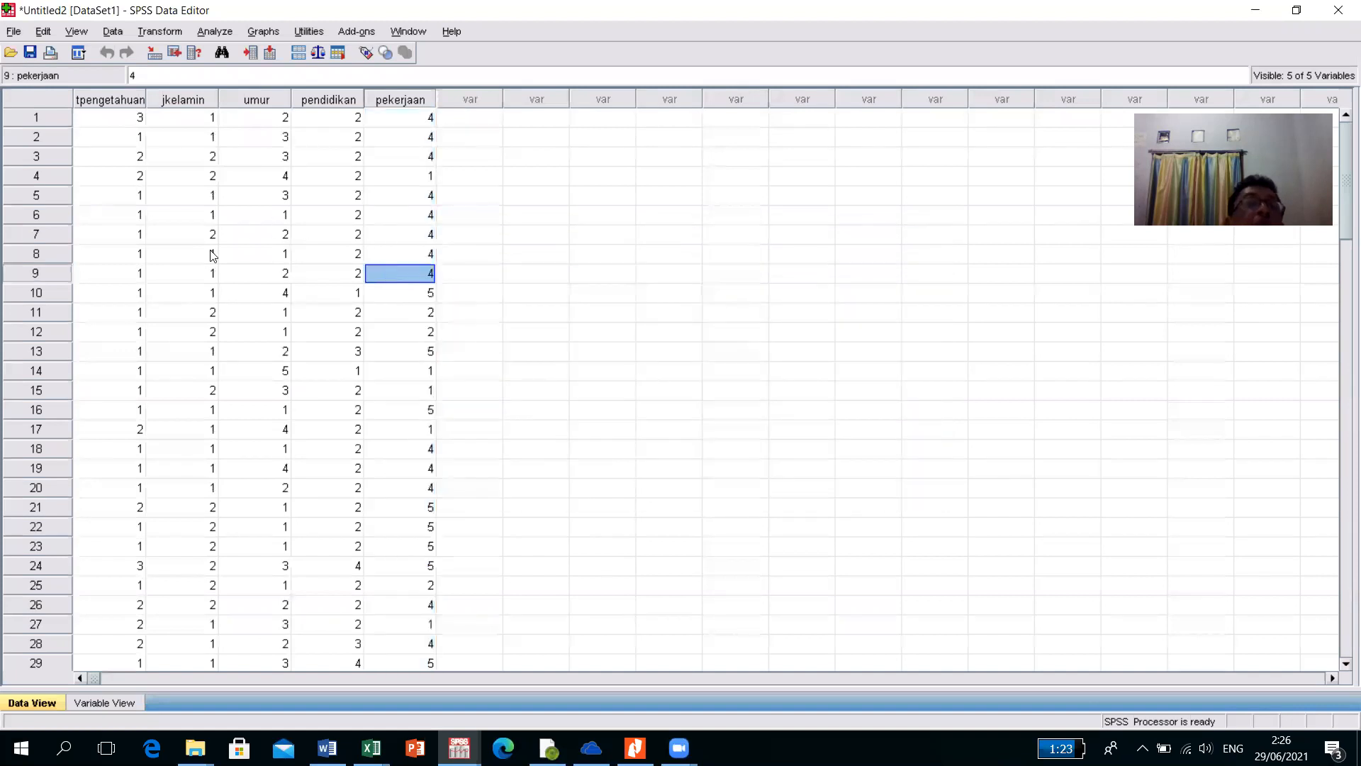
{"action": "left_click", "coordinate": [91, 703]}
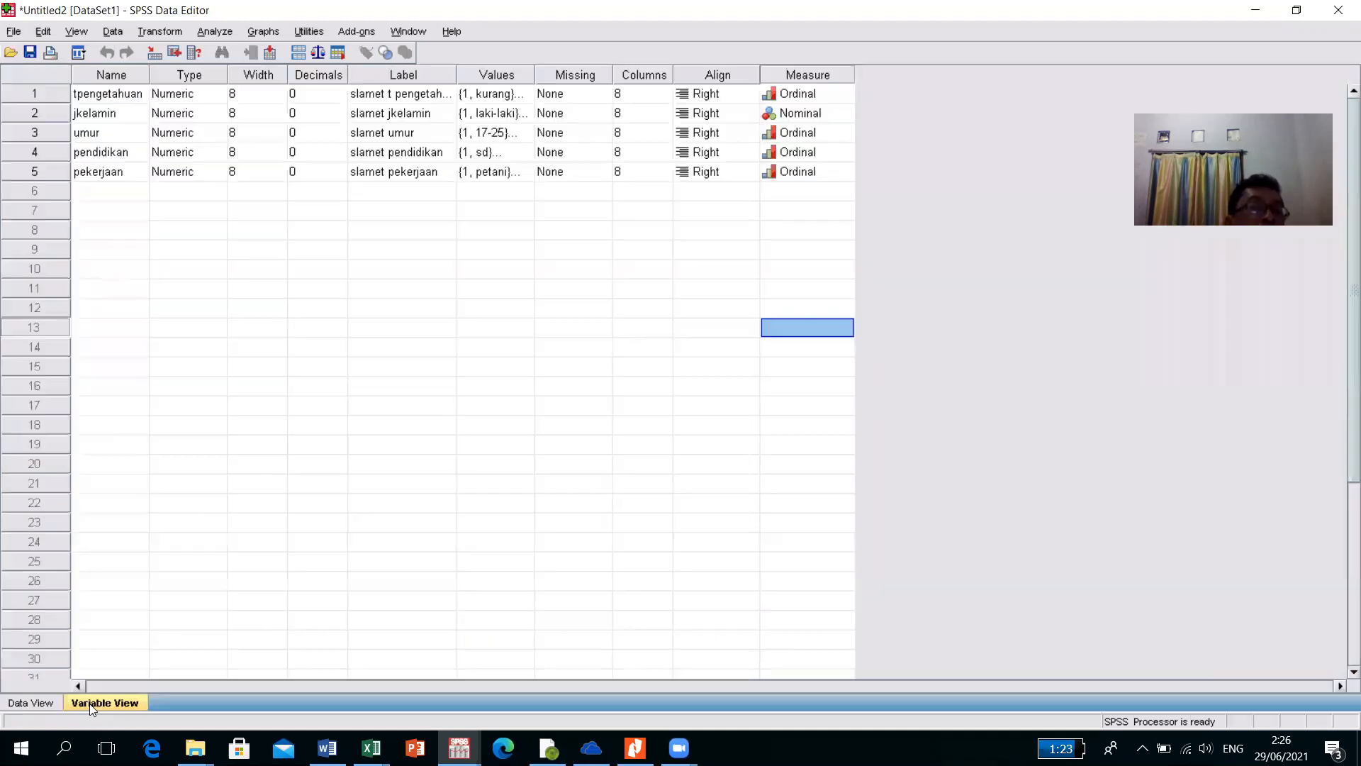
Step: Set up a Frequencies analysis of the data with tpengetahuan, jkelamin, umur, pendidikan and pekerjaan as its variables
{"action": "left_click", "coordinate": [27, 704]}
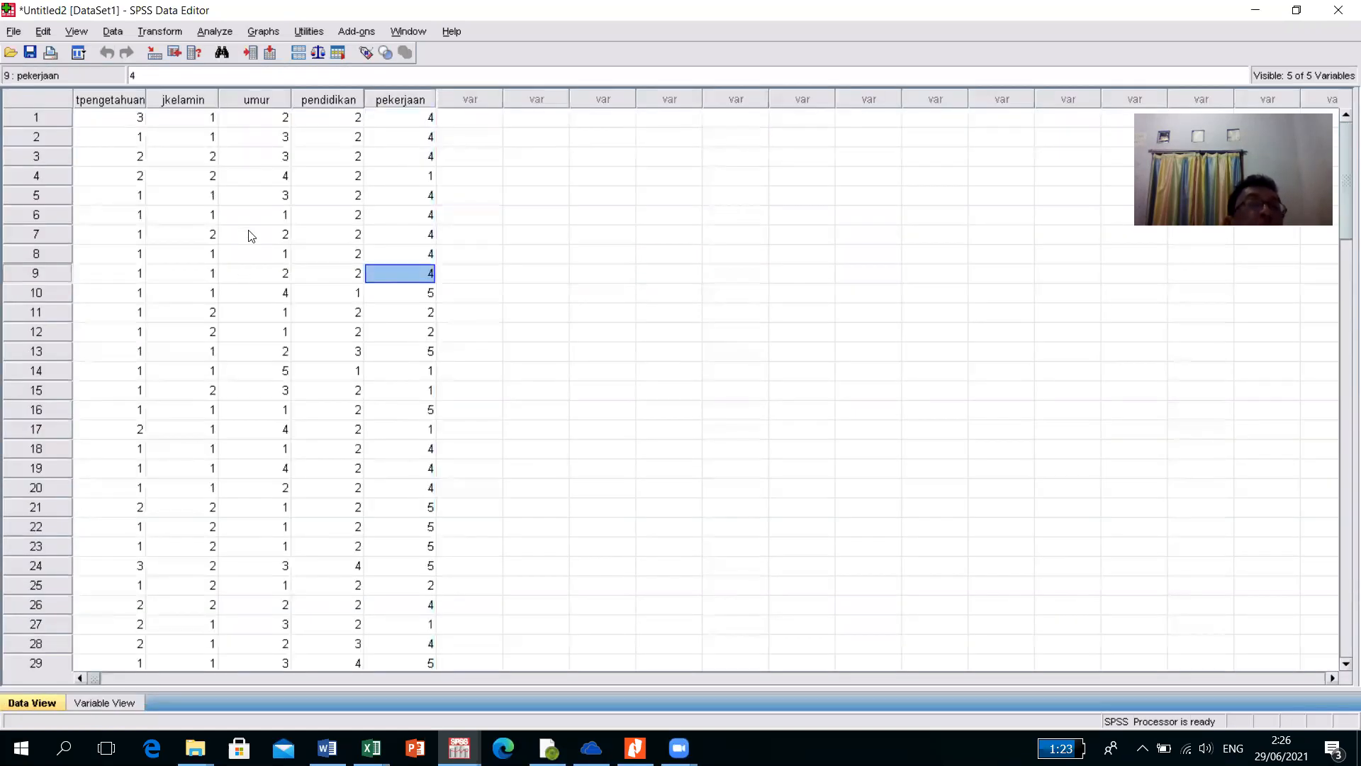
{"action": "left_click", "coordinate": [212, 33]}
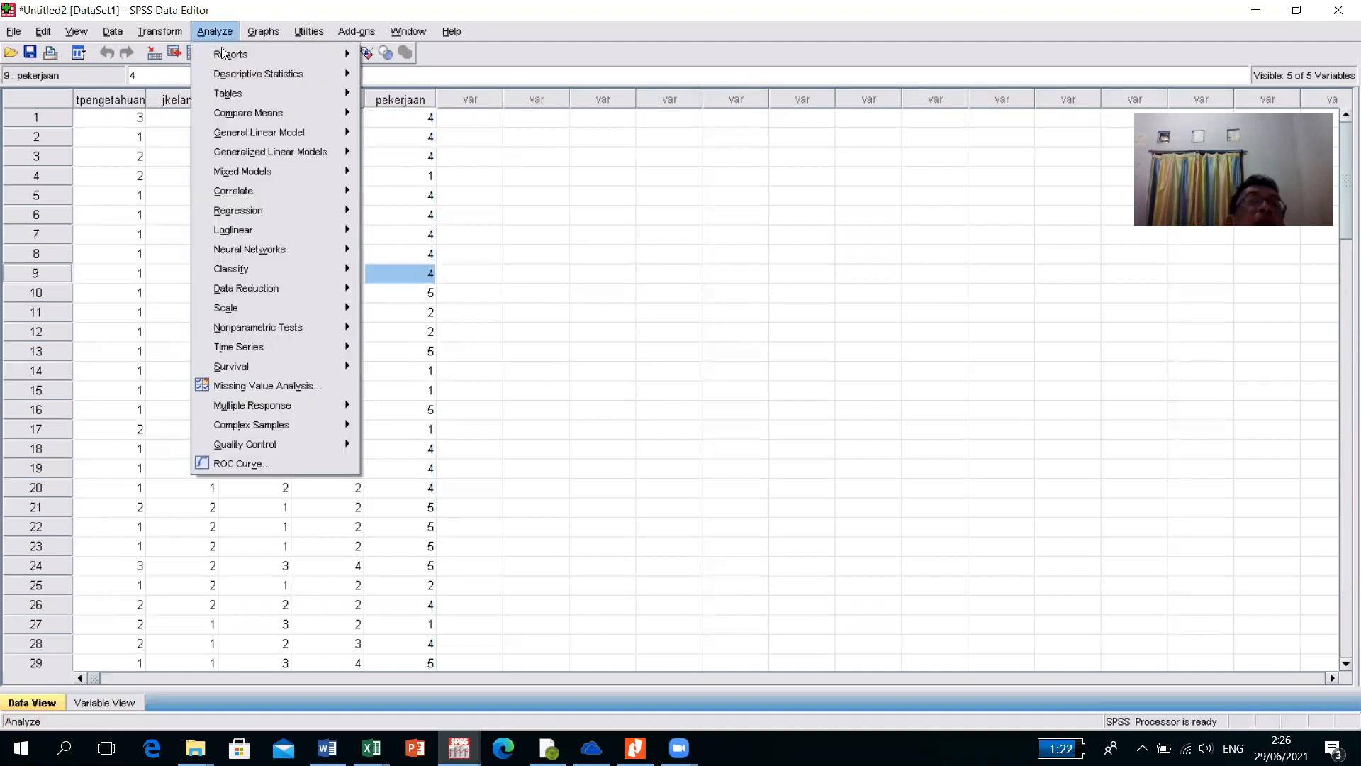
{"action": "mouse_move", "coordinate": [229, 74]}
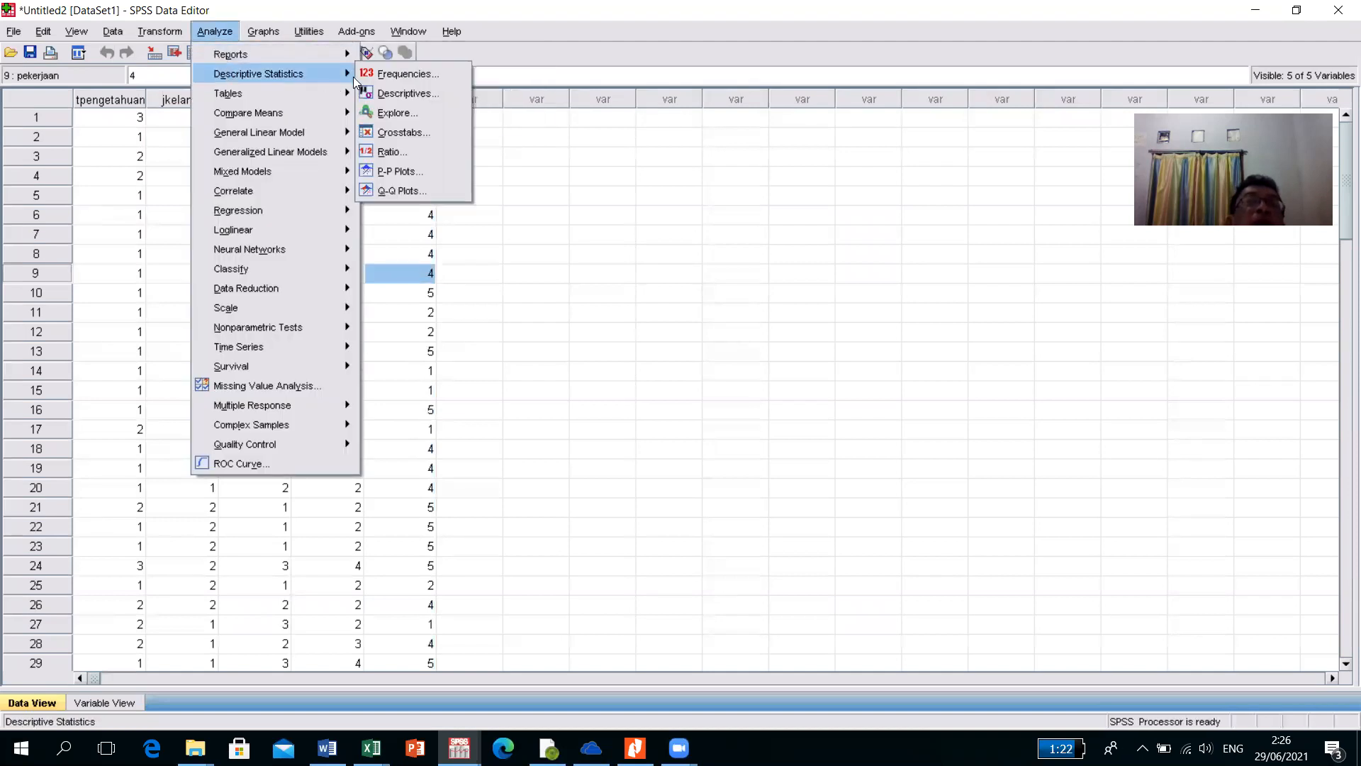
{"action": "left_click", "coordinate": [380, 74]}
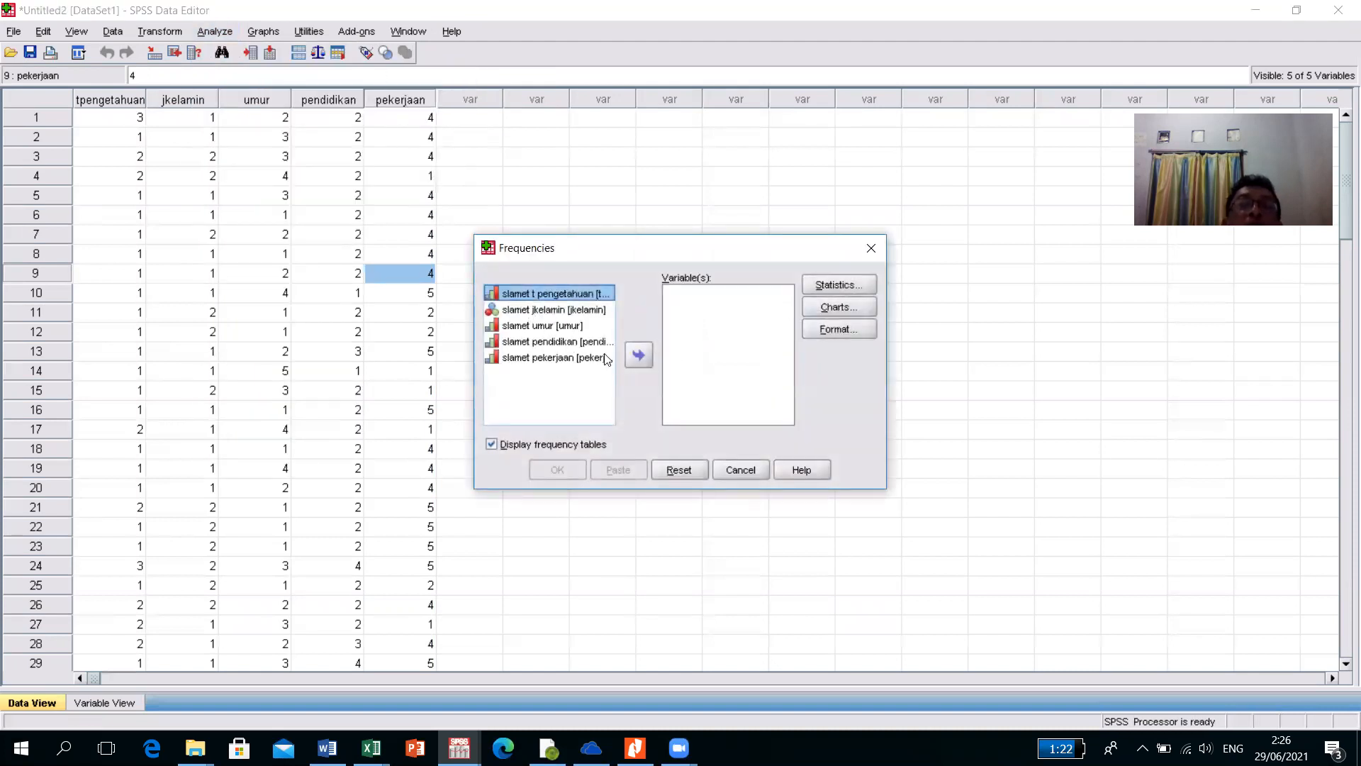
{"action": "left_click", "coordinate": [639, 358]}
{"action": "left_click", "coordinate": [578, 293]}
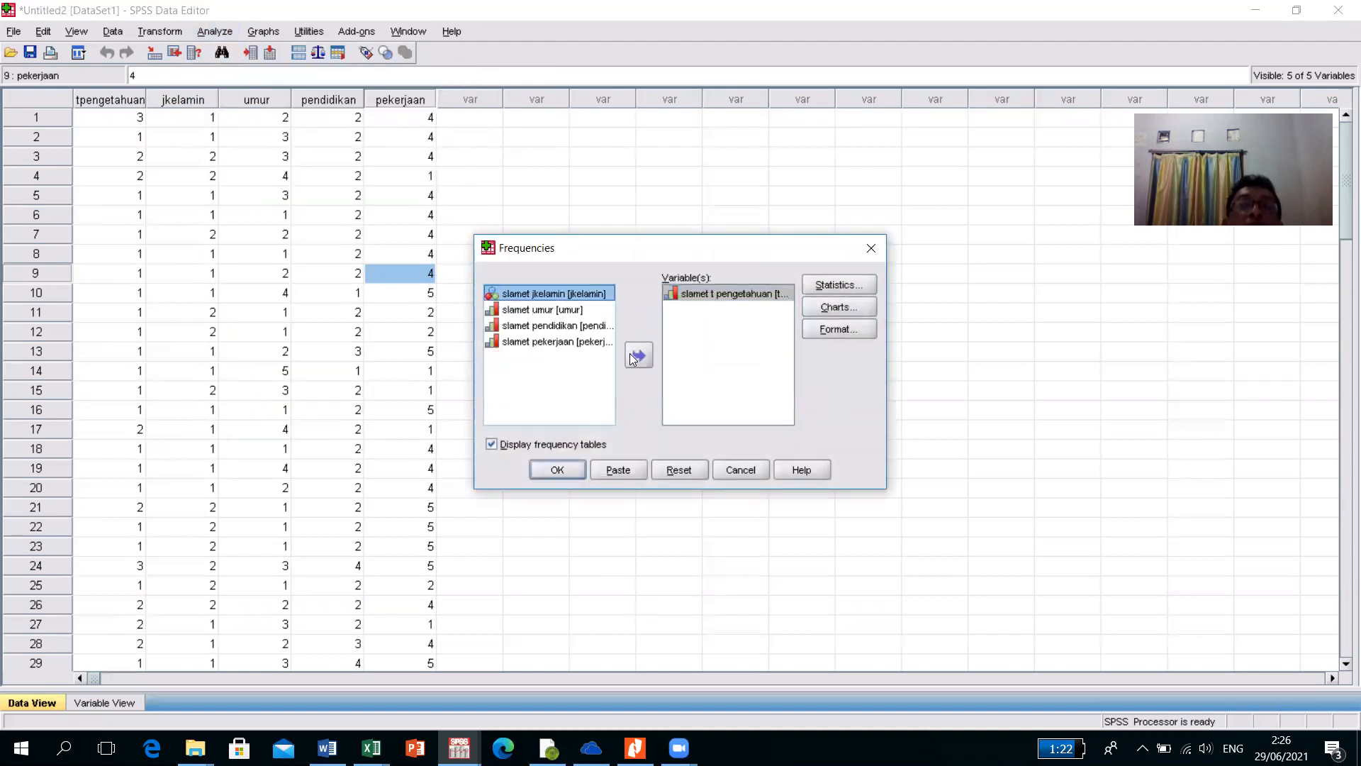
{"action": "left_click", "coordinate": [631, 353]}
{"action": "left_click", "coordinate": [560, 294]}
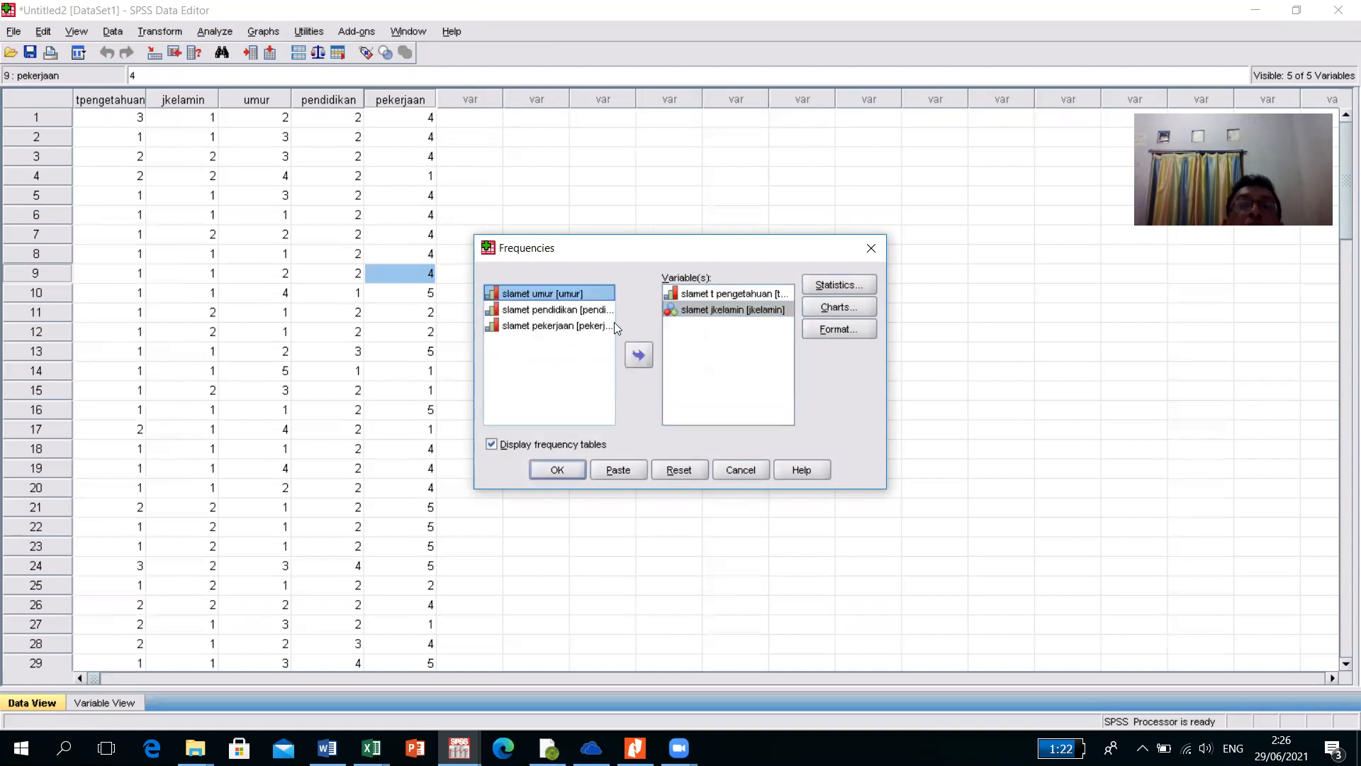
{"action": "left_click", "coordinate": [636, 353]}
{"action": "left_click", "coordinate": [636, 355]}
{"action": "left_click", "coordinate": [586, 294]}
{"action": "left_click", "coordinate": [641, 358]}
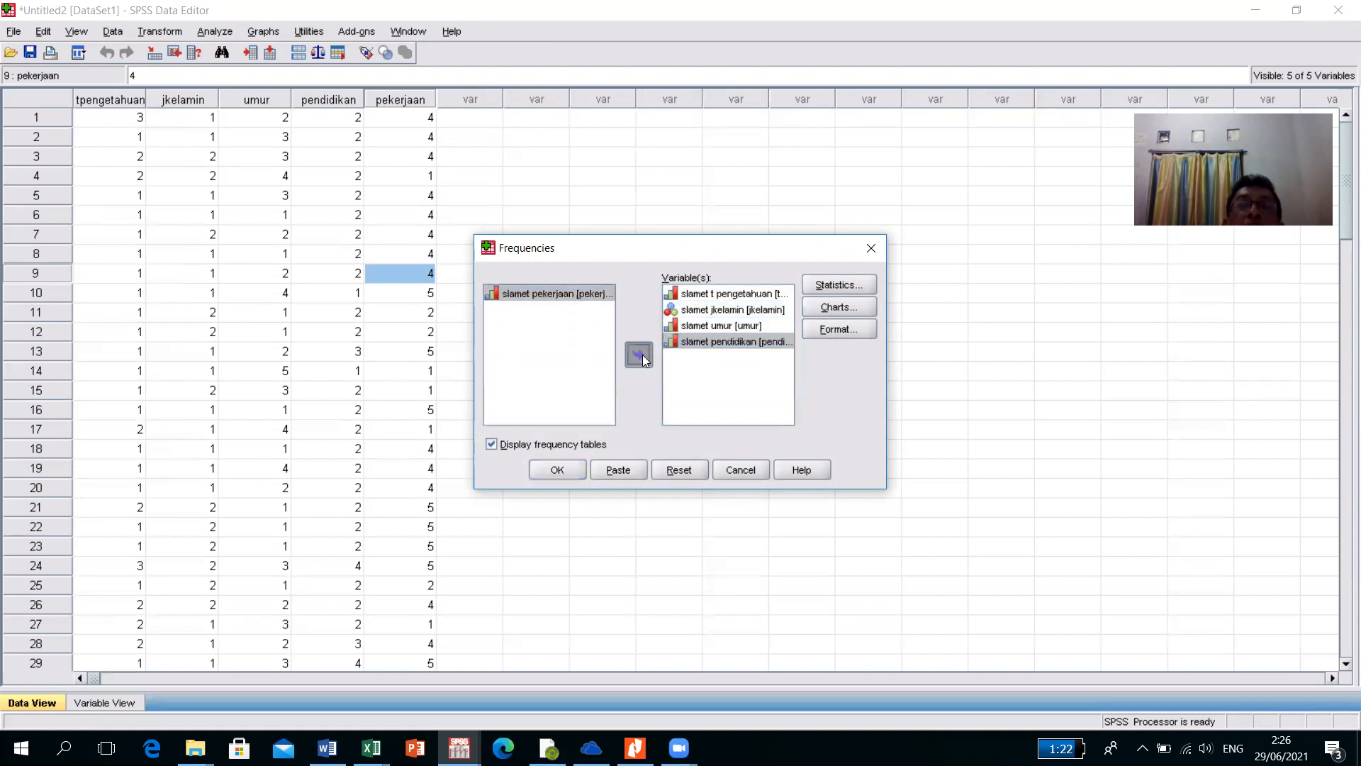
Step: Run the frequency analysis with no extra statistics, chart type None, ordering by ascending values and Compare variables
{"action": "left_click", "coordinate": [821, 306]}
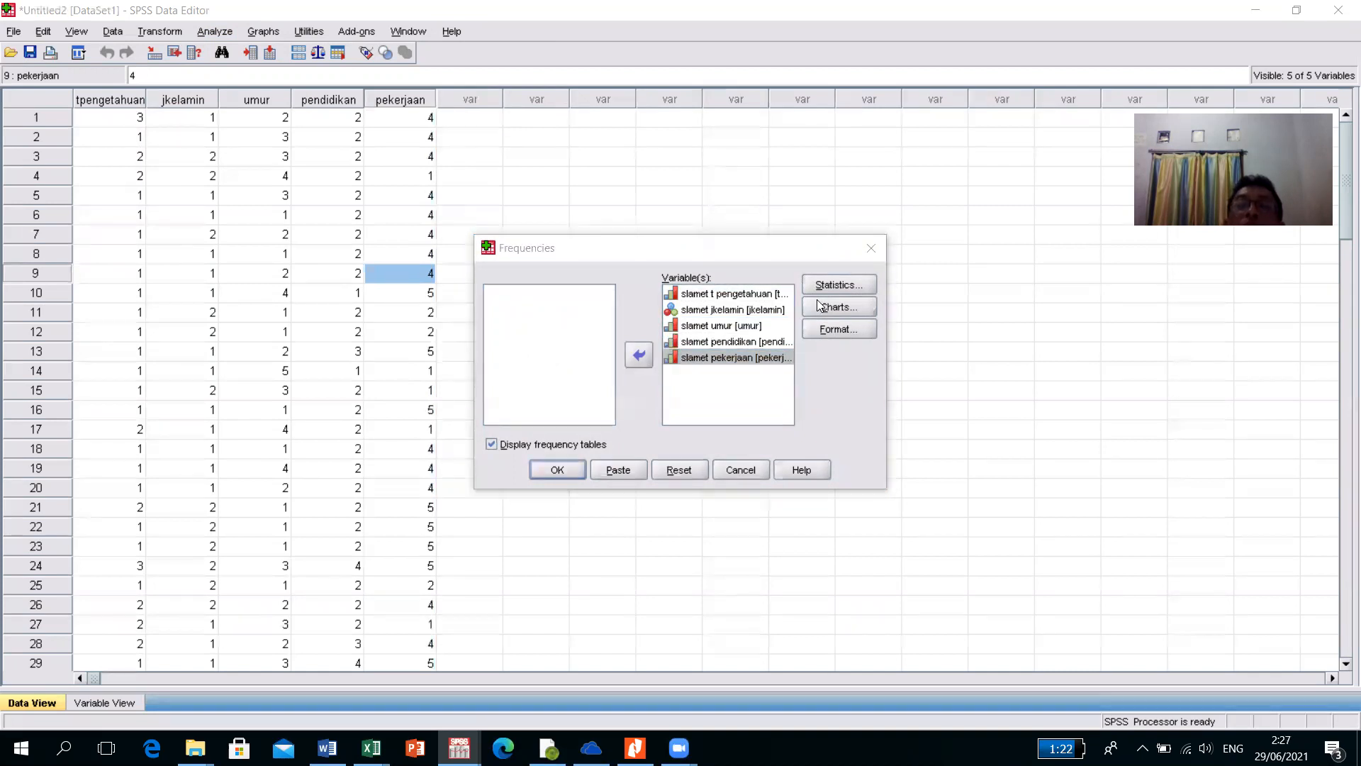
{"action": "left_click", "coordinate": [848, 285]}
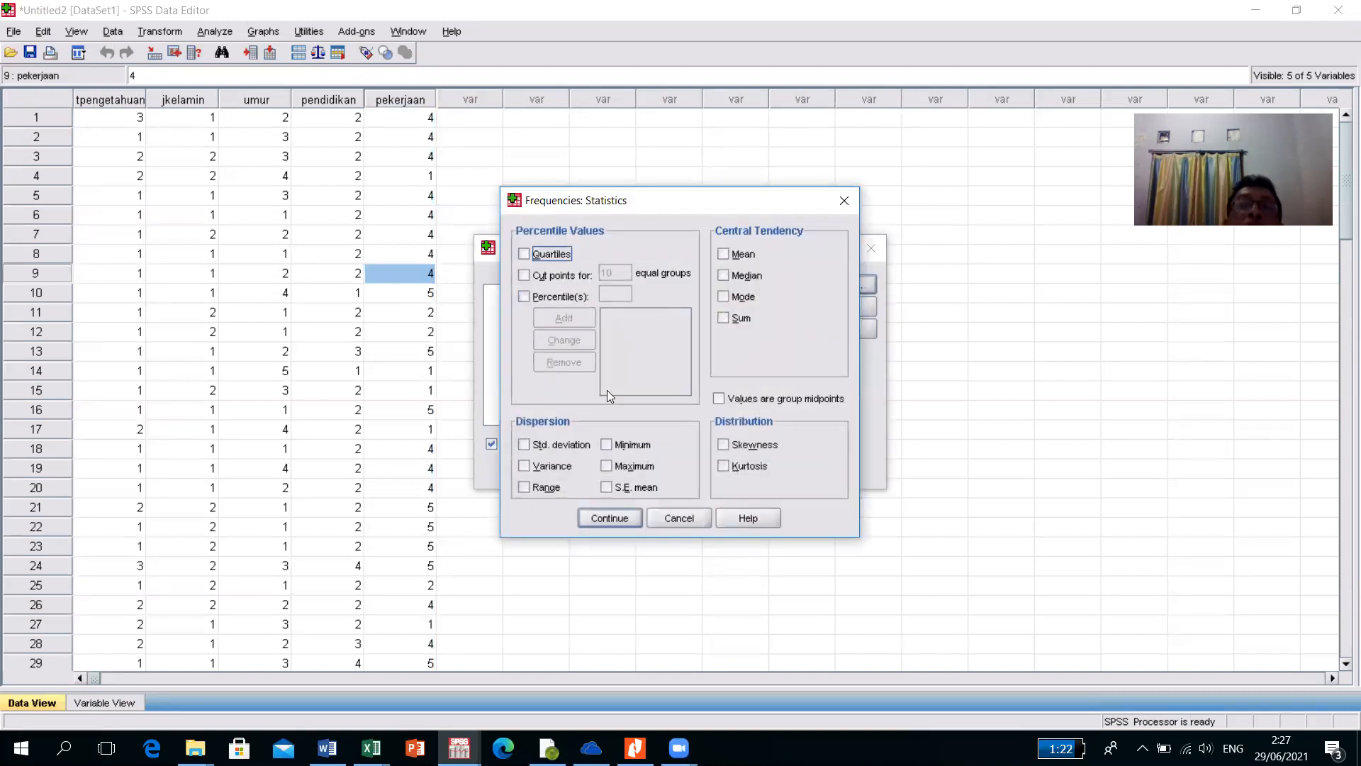
{"action": "left_click", "coordinate": [623, 518]}
{"action": "left_click", "coordinate": [832, 306]}
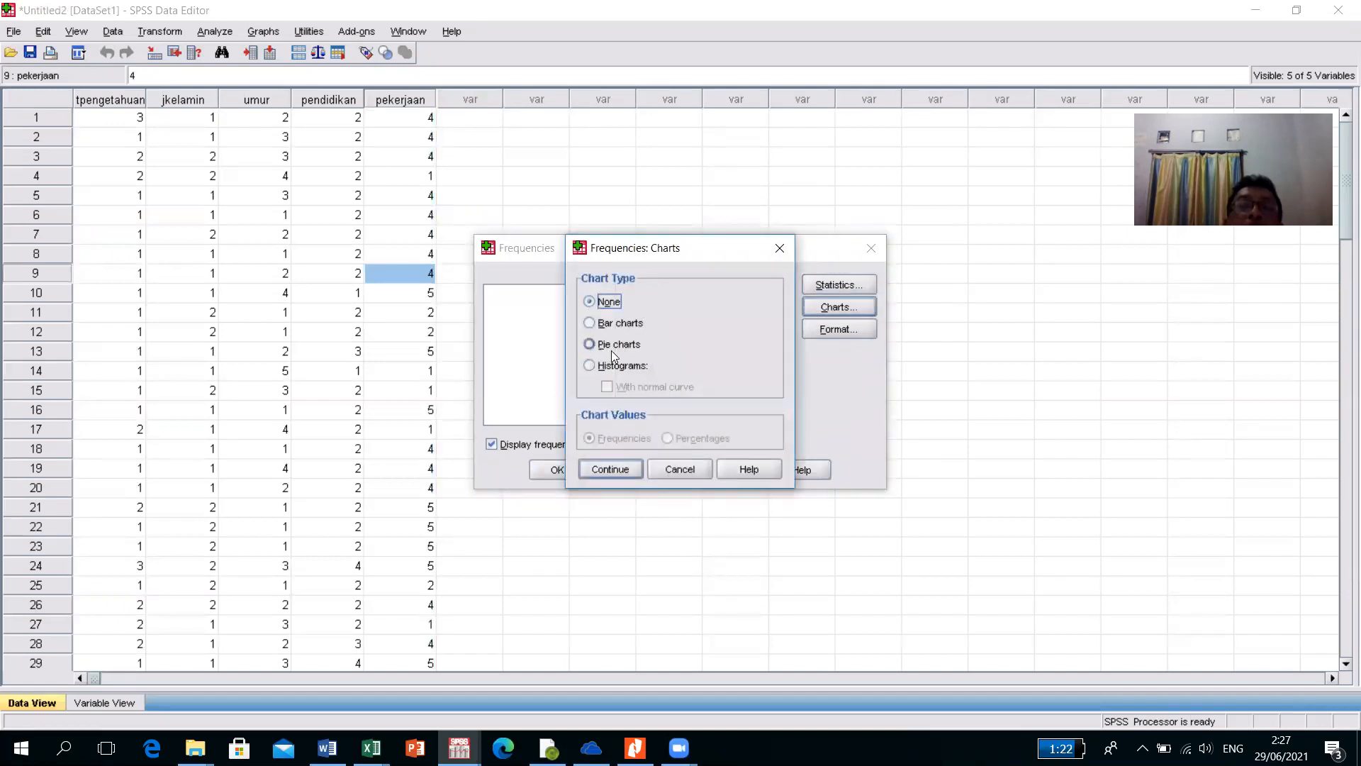
{"action": "left_click", "coordinate": [624, 467]}
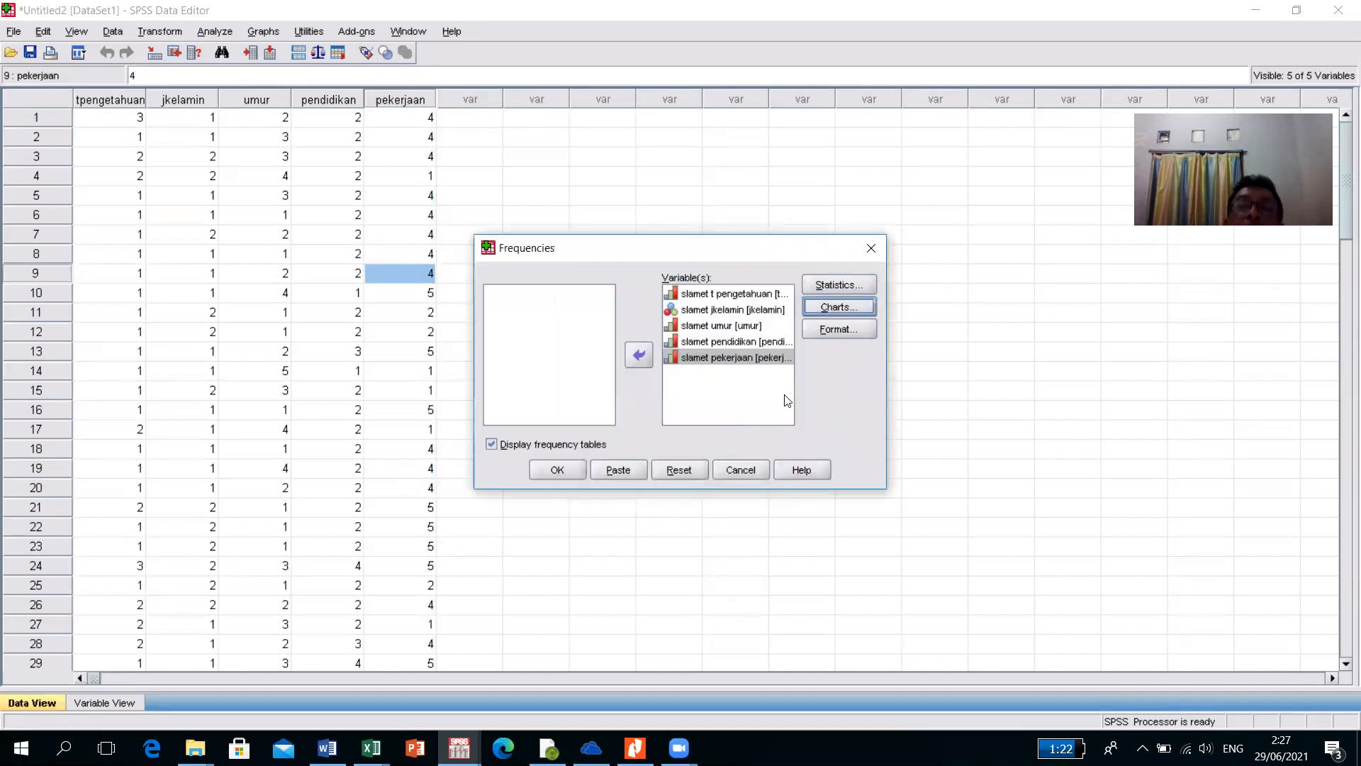
{"action": "left_click", "coordinate": [830, 330]}
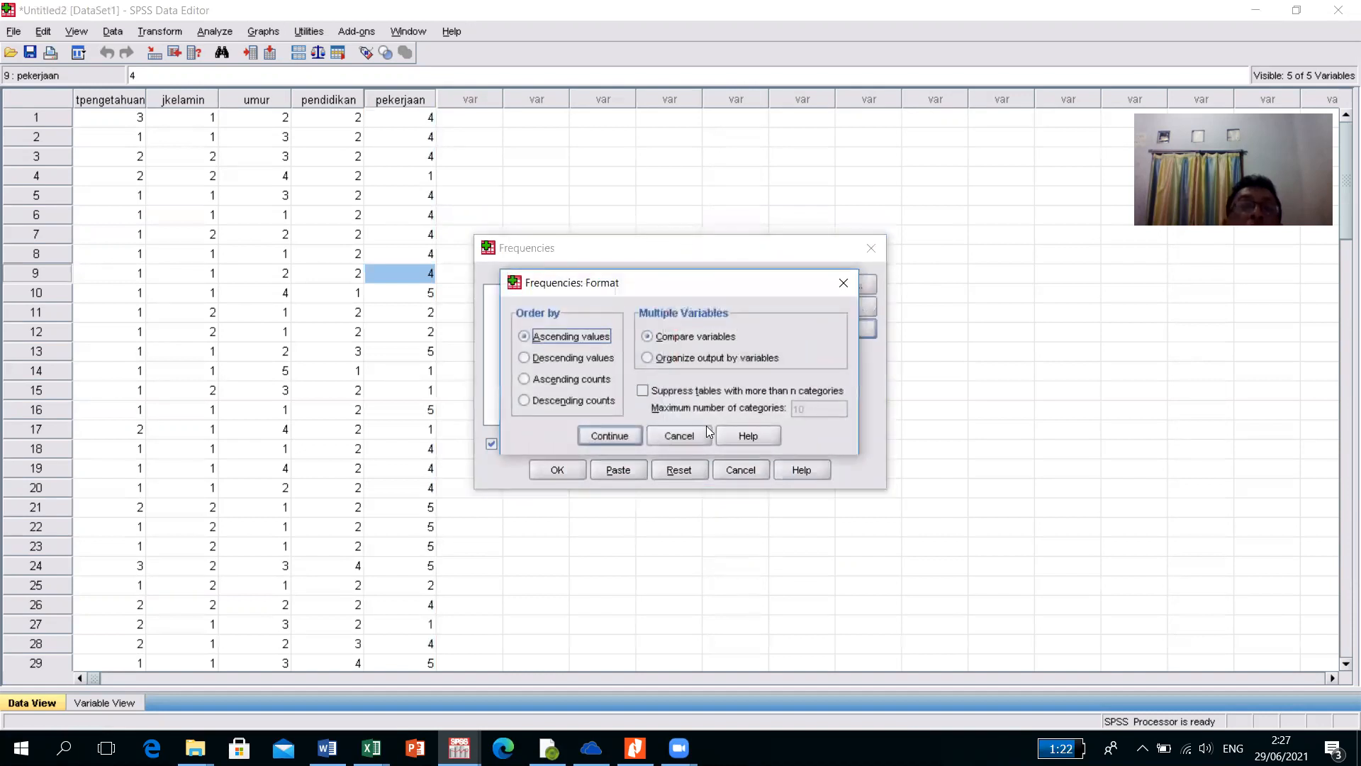
{"action": "left_click", "coordinate": [625, 434]}
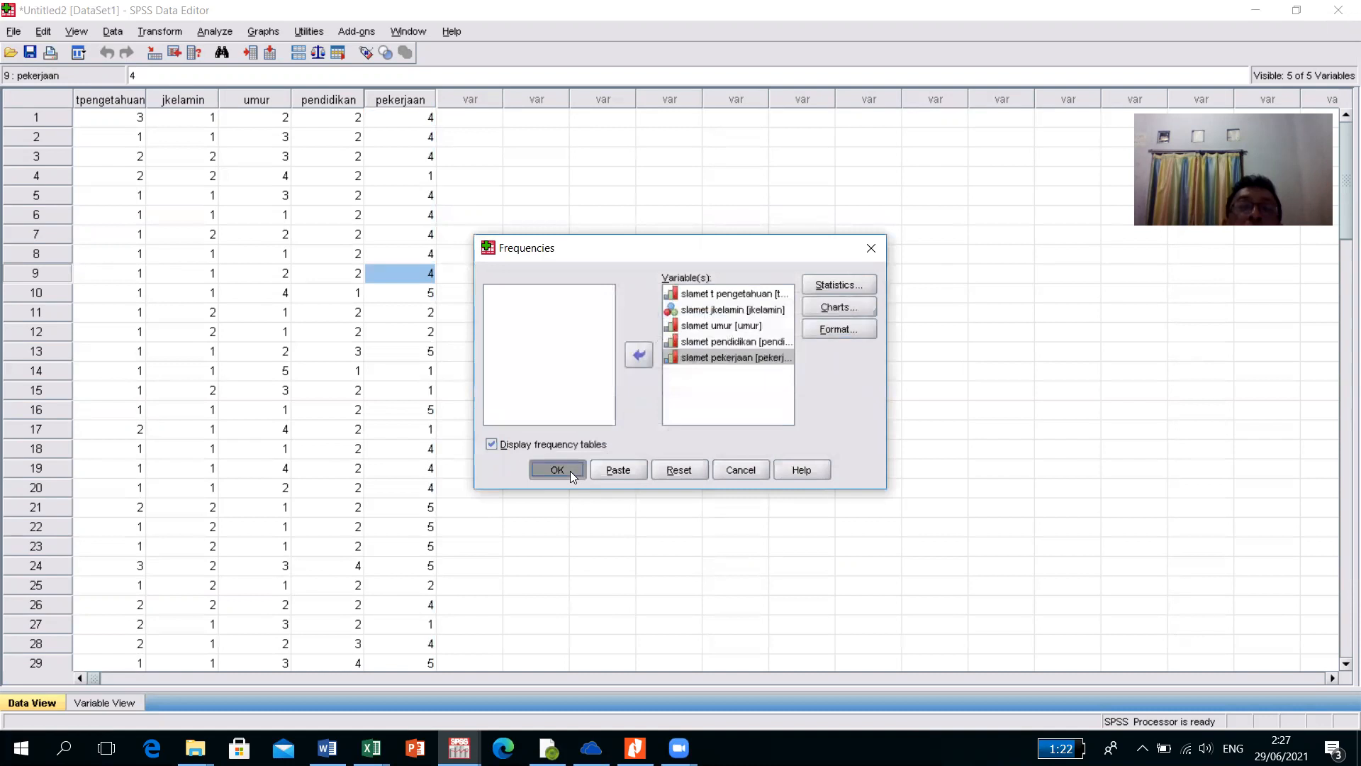
{"action": "left_click", "coordinate": [557, 470]}
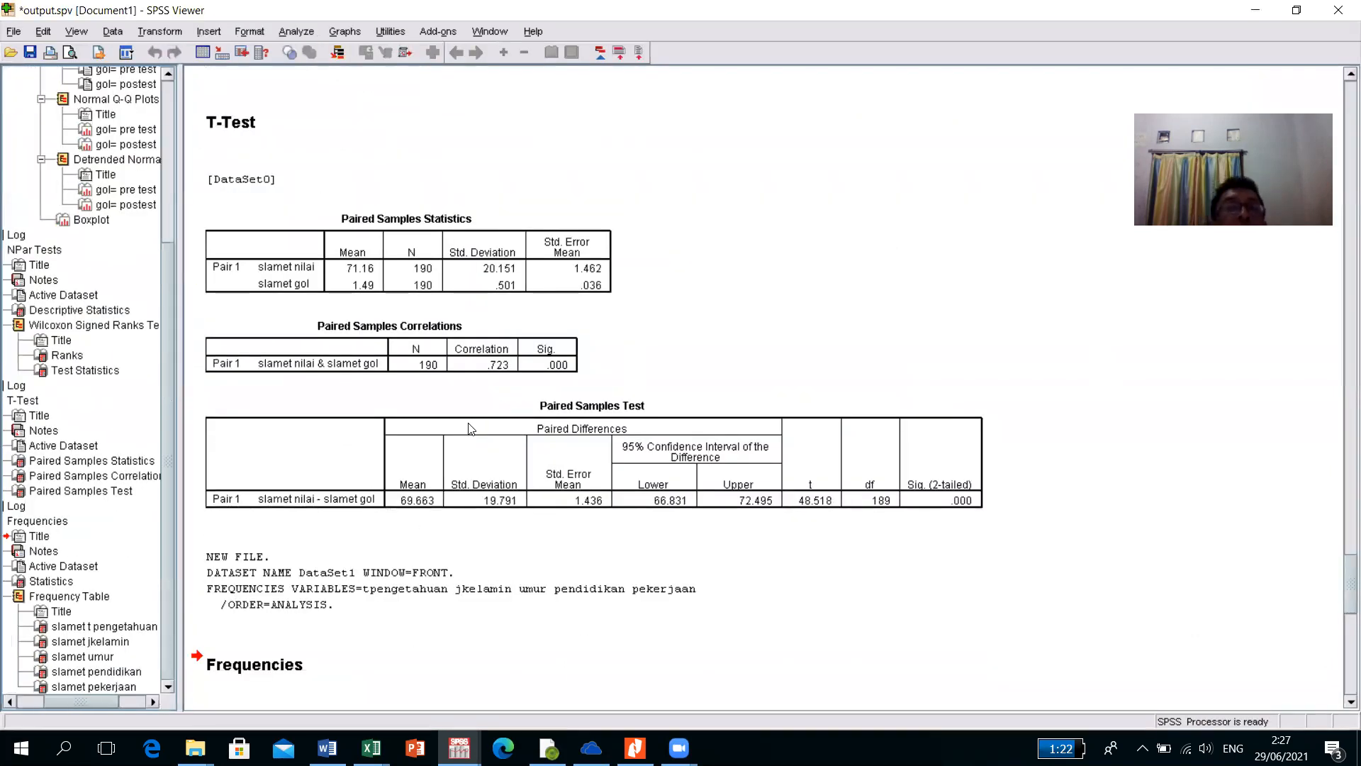